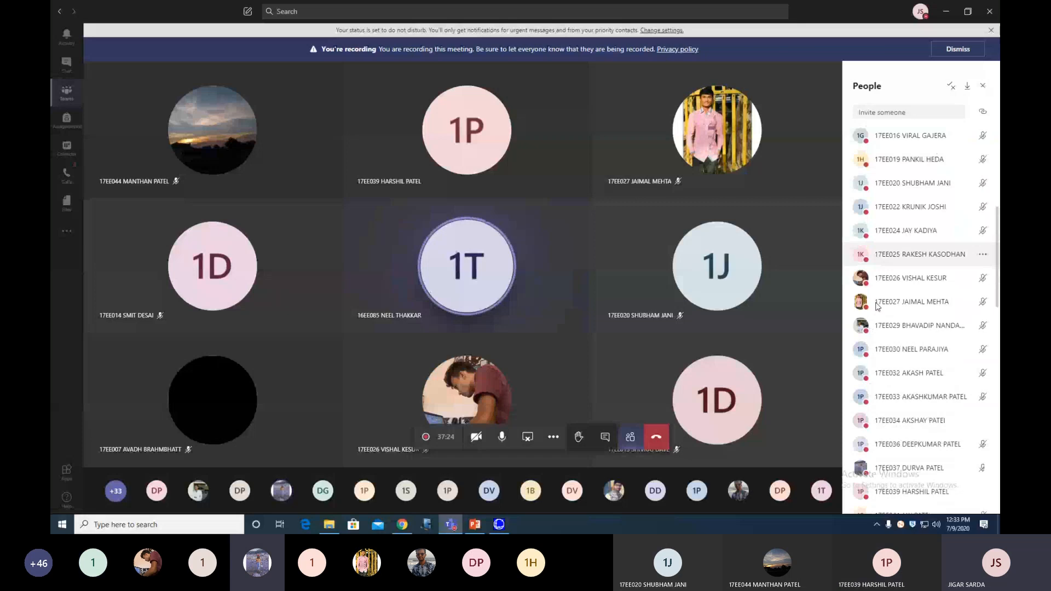
Switch from the Teams meeting's participant list to the PowerWorld Simulator window.
scroll(892, 312, down, 2)
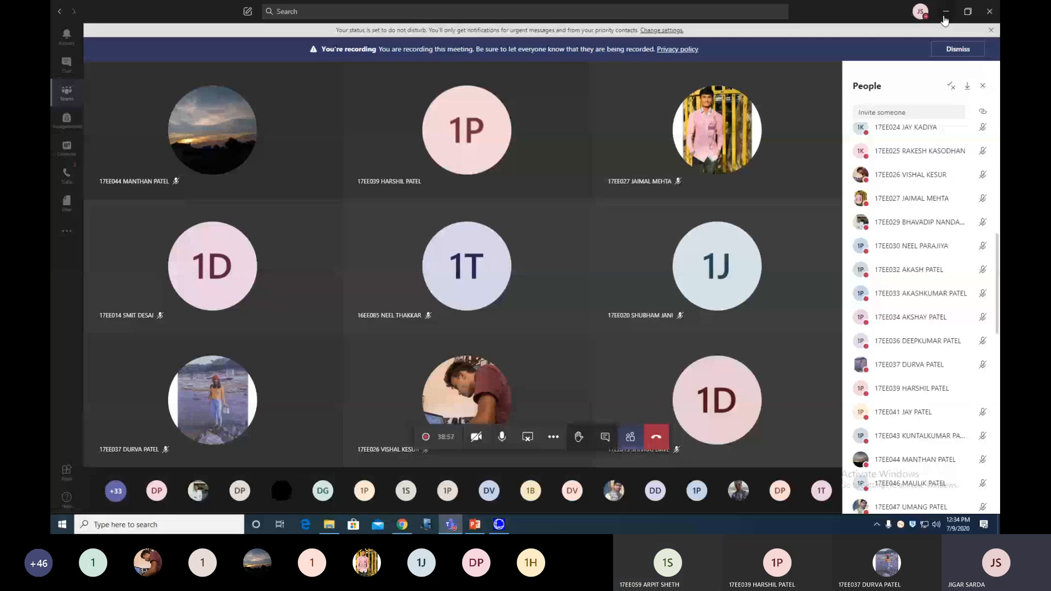
click(945, 15)
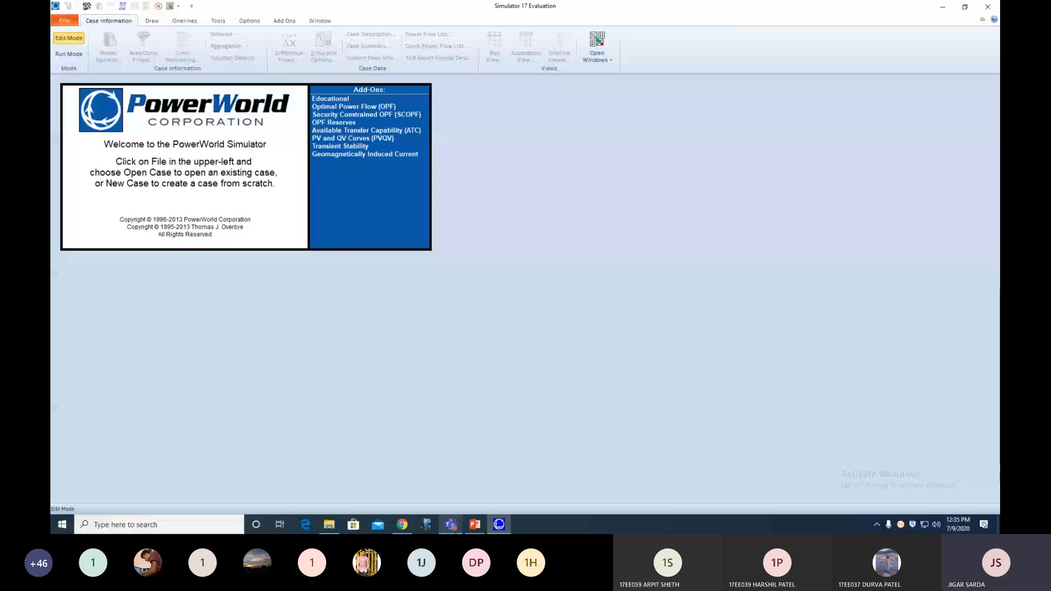
click(452, 527)
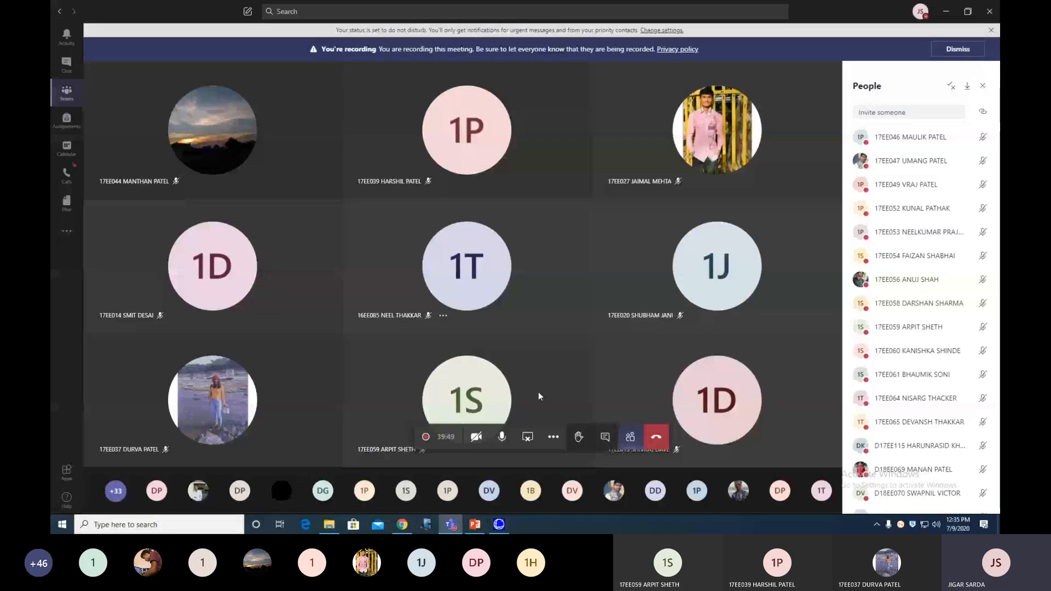
click(499, 525)
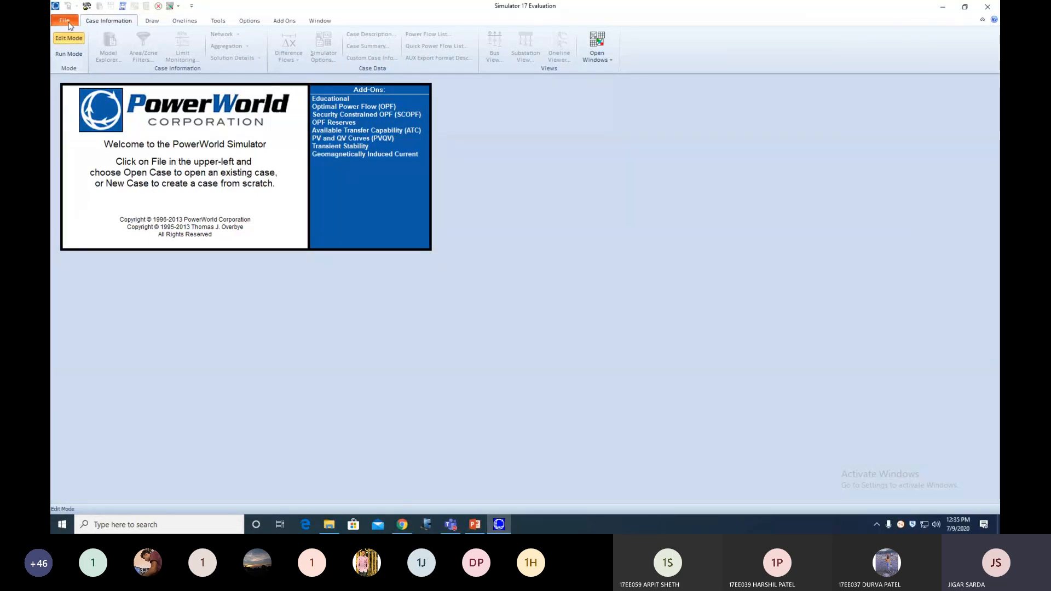
Create a new case and maximize its blank oneline diagram window.
click(69, 23)
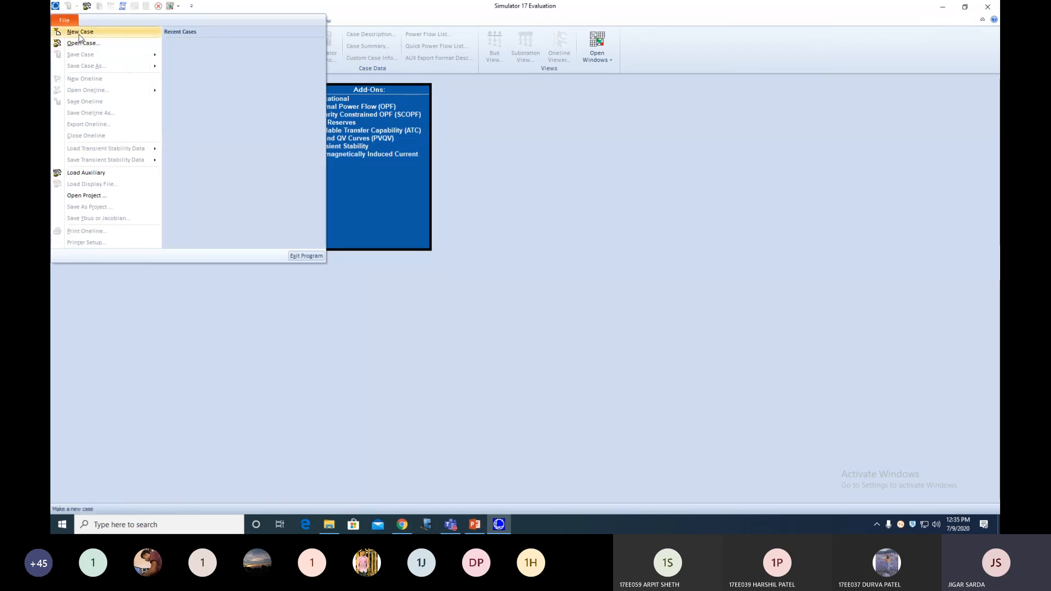
click(80, 32)
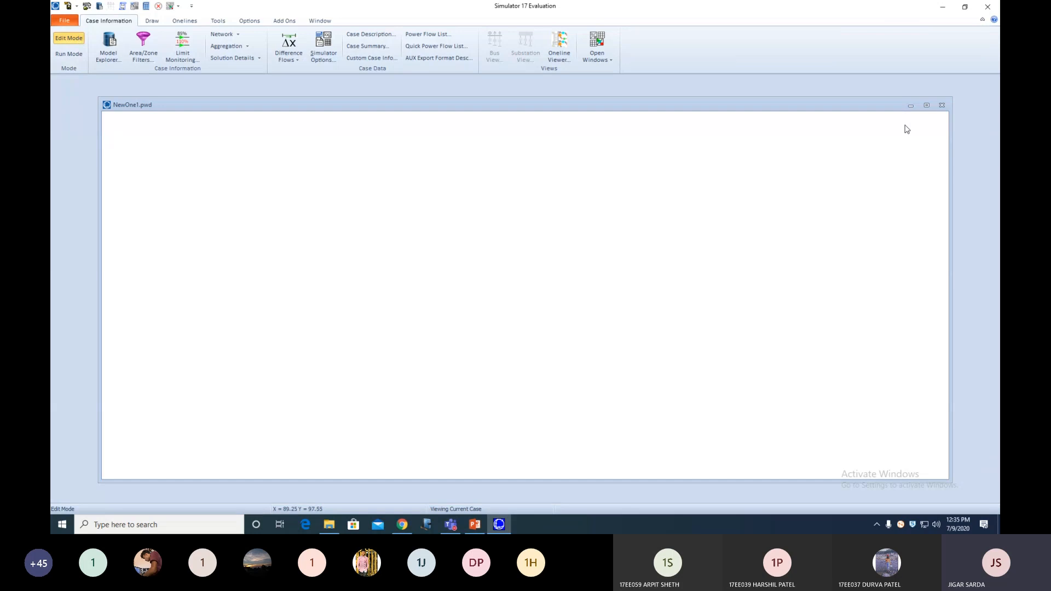
click(926, 105)
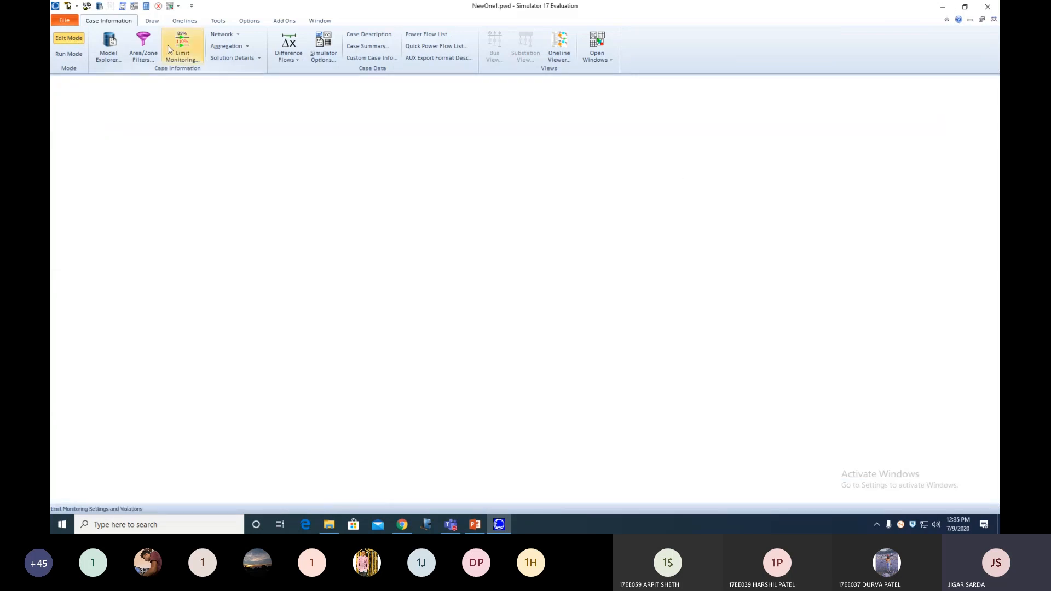
Review the available commands for drawing, case information, onelines, tools, options, add-ons and windows.
click(153, 22)
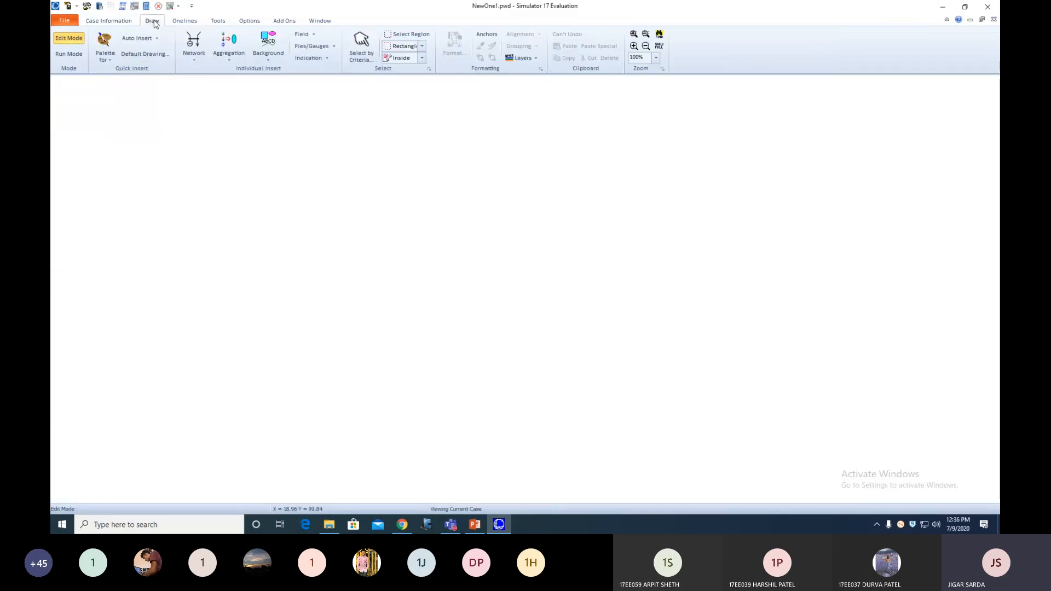
click(107, 21)
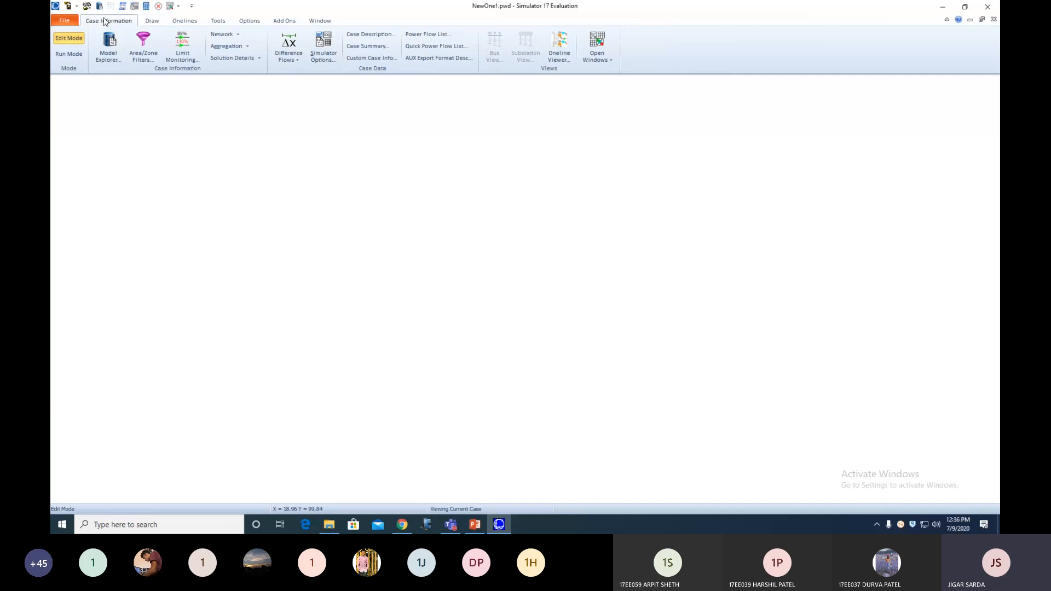
click(152, 22)
click(184, 21)
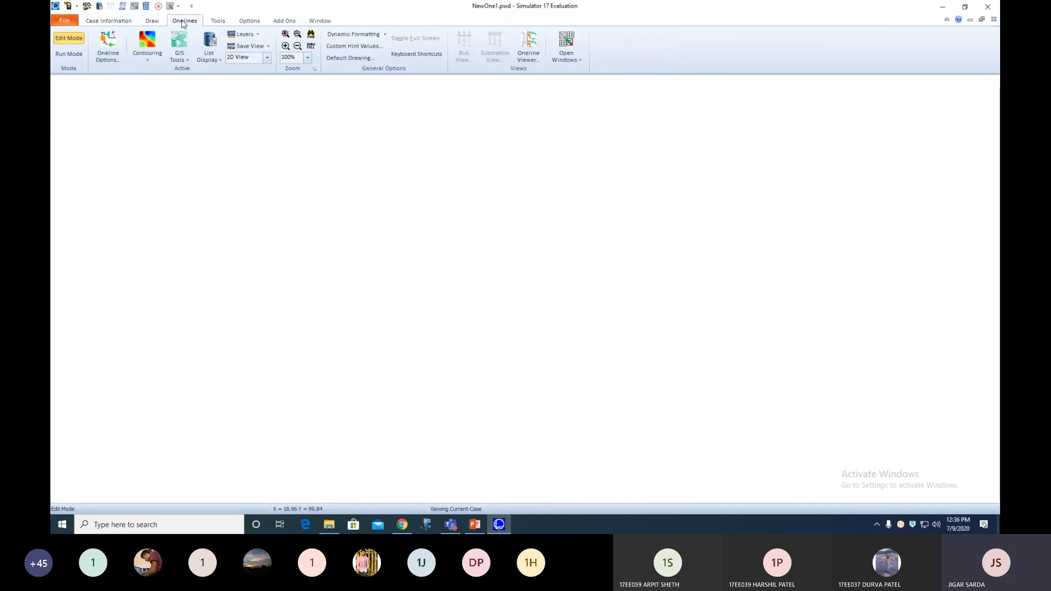
click(217, 21)
click(250, 22)
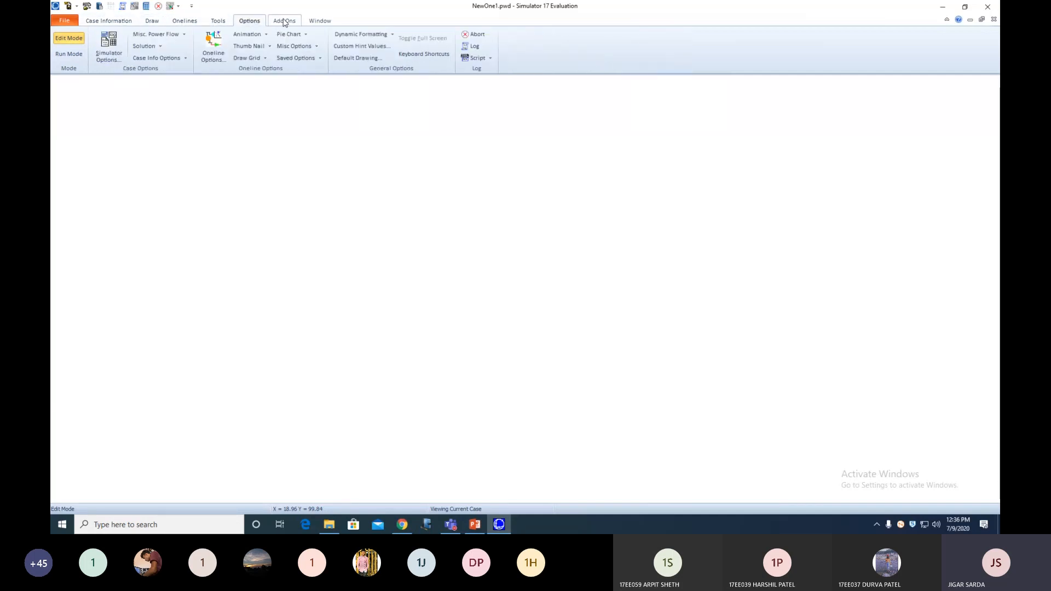
click(284, 21)
click(323, 22)
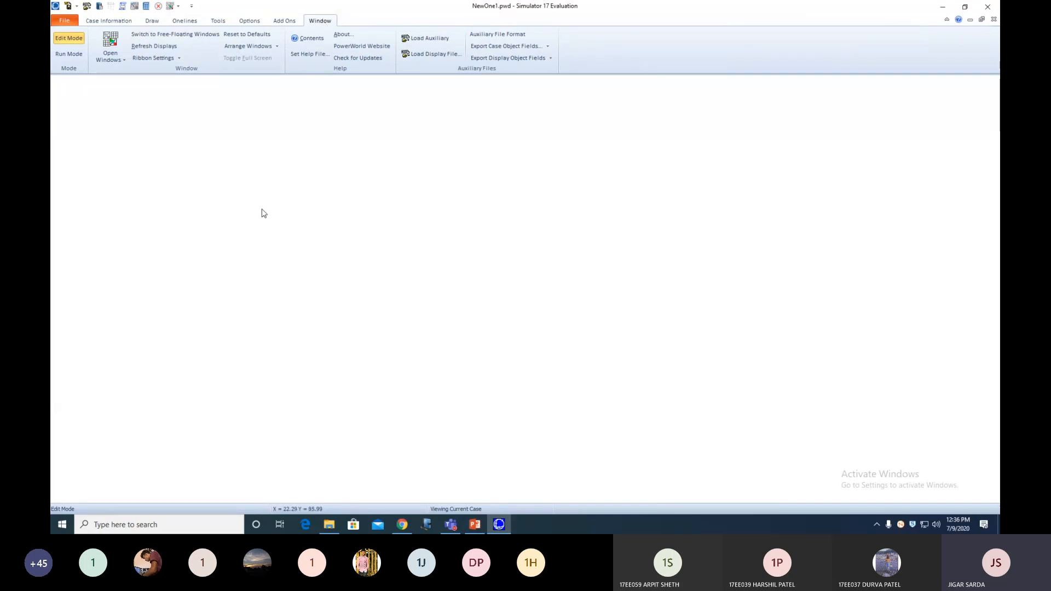
click(155, 22)
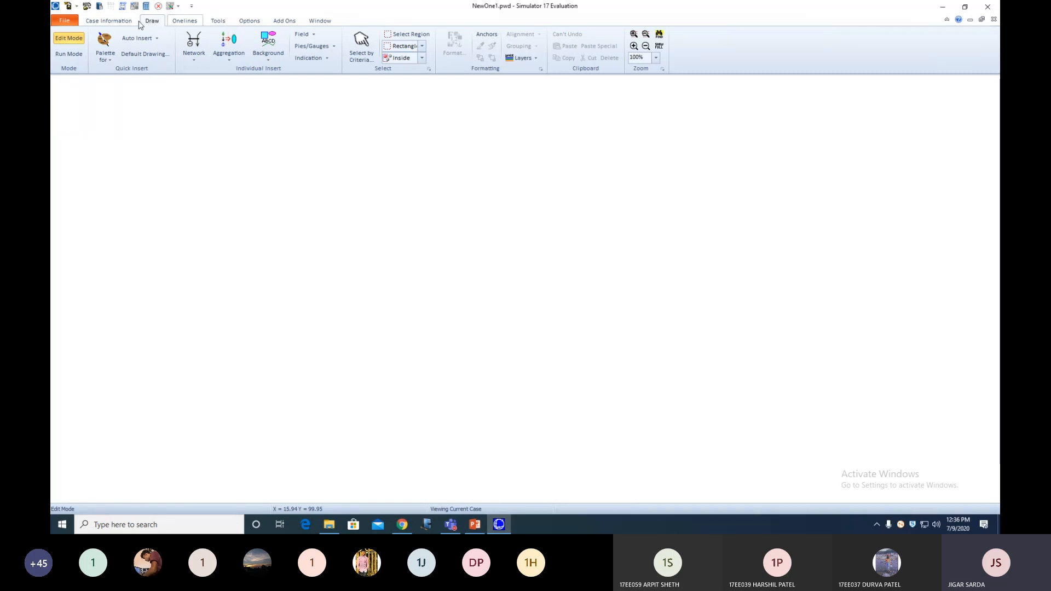
click(193, 58)
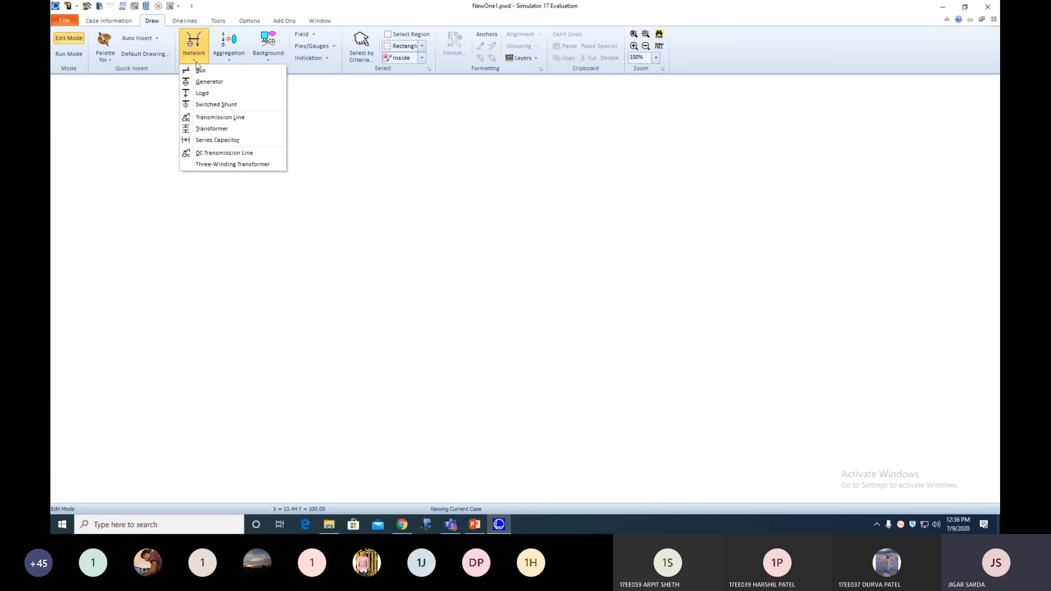
click(201, 72)
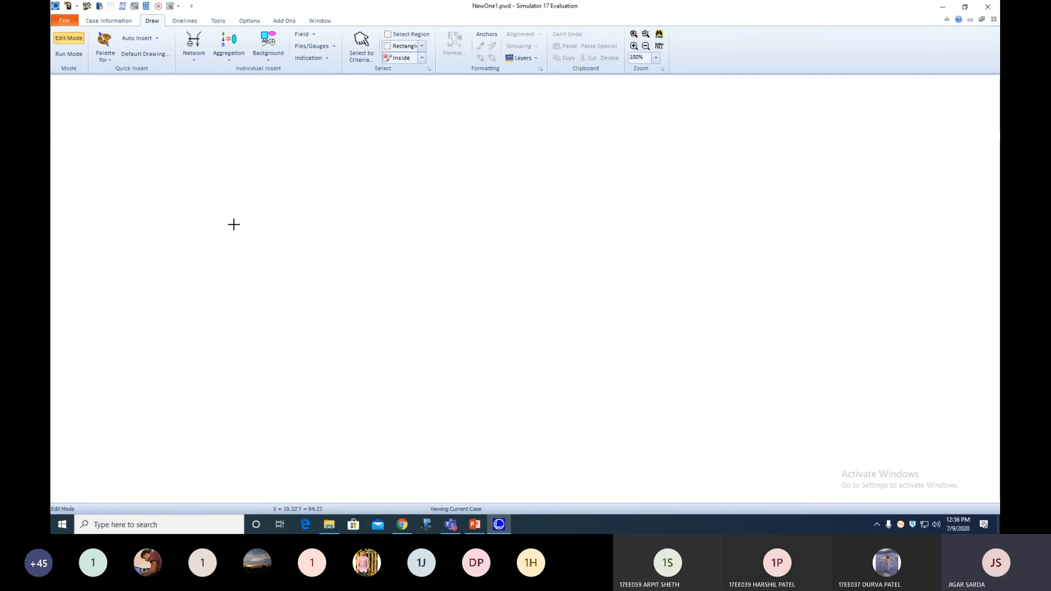
click(247, 195)
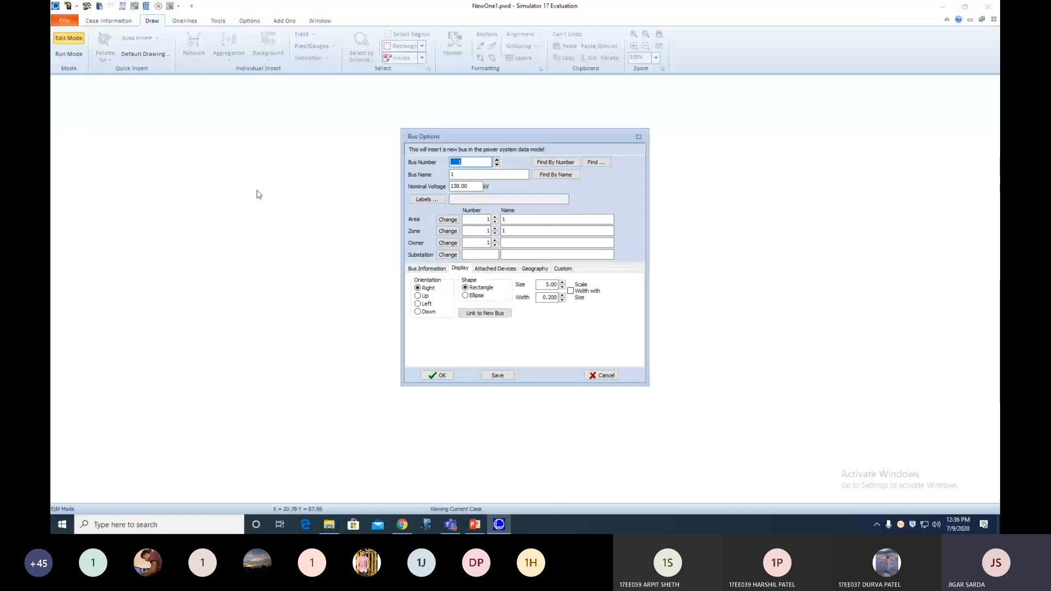
click(590, 376)
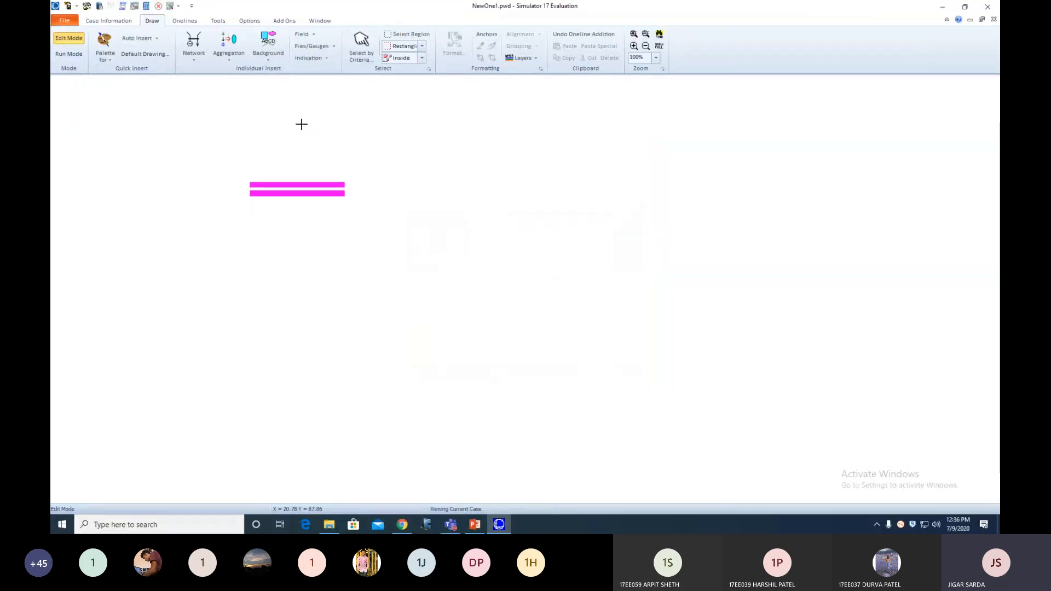
Close the current oneline diagram without saving it.
right_click(298, 187)
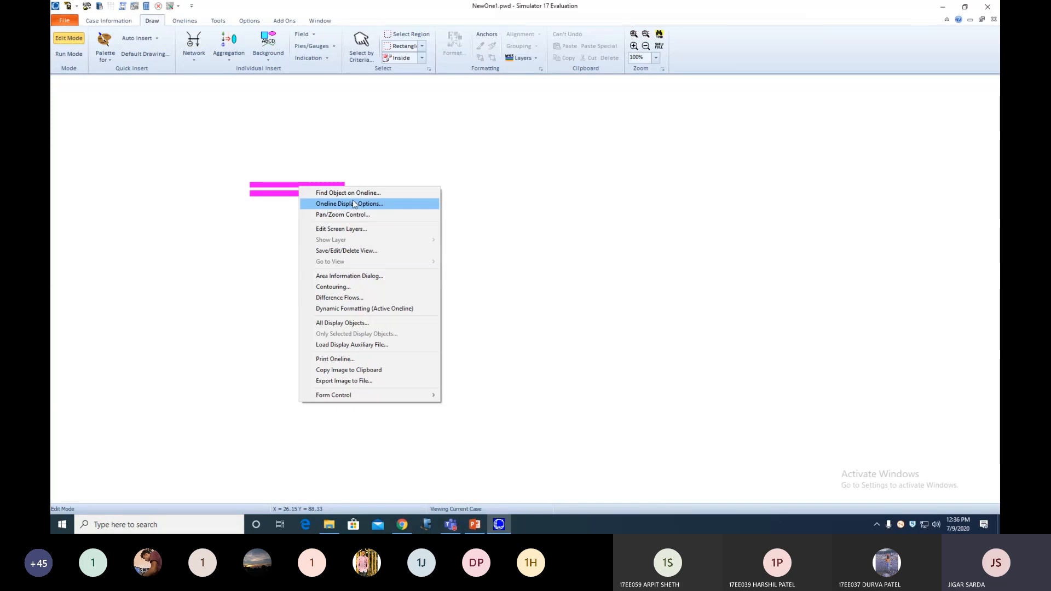
click(994, 20)
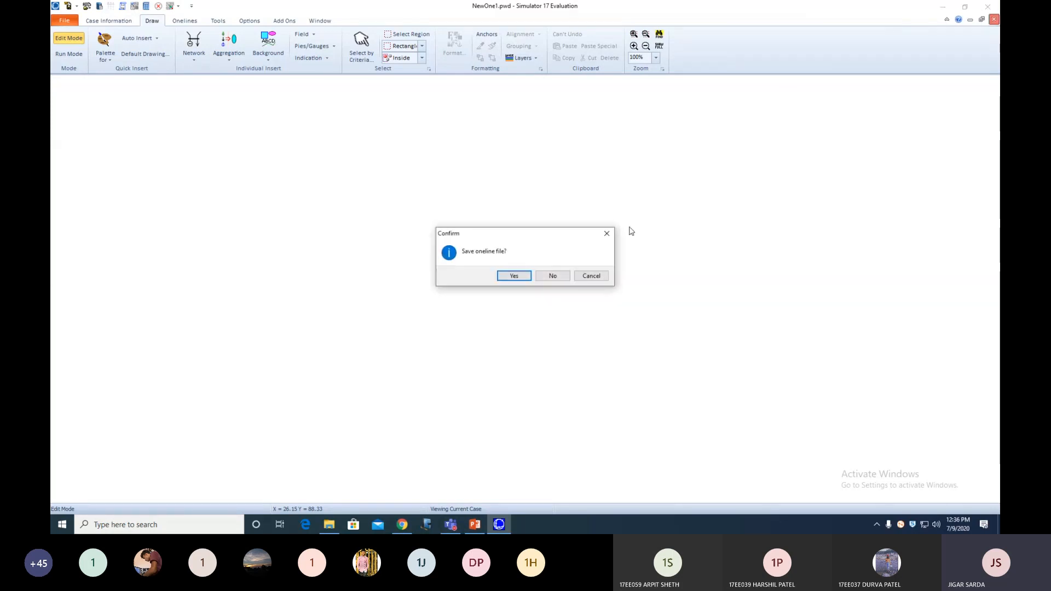
click(550, 276)
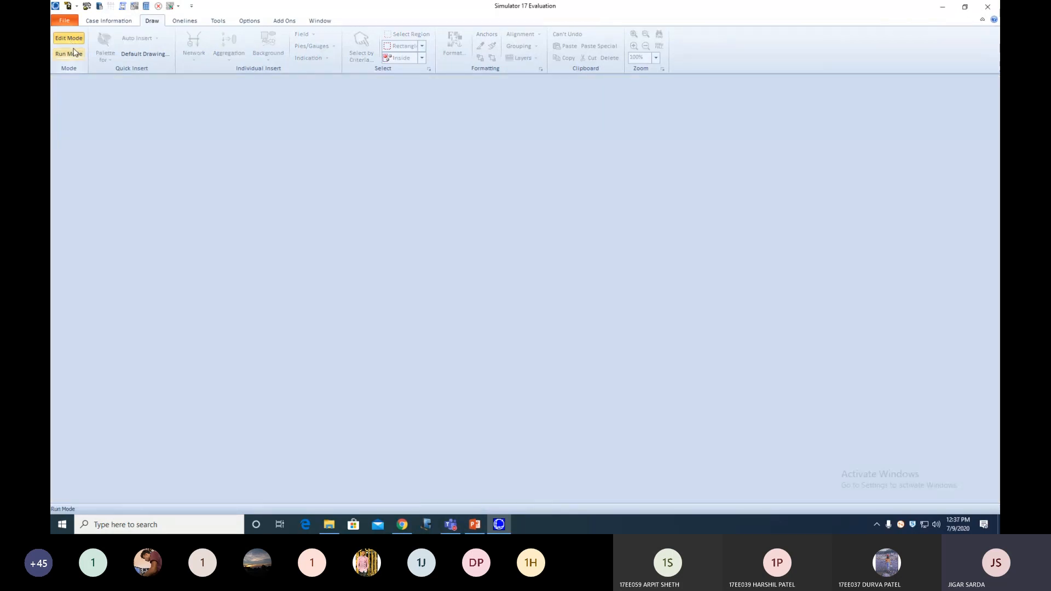
click(65, 21)
click(82, 43)
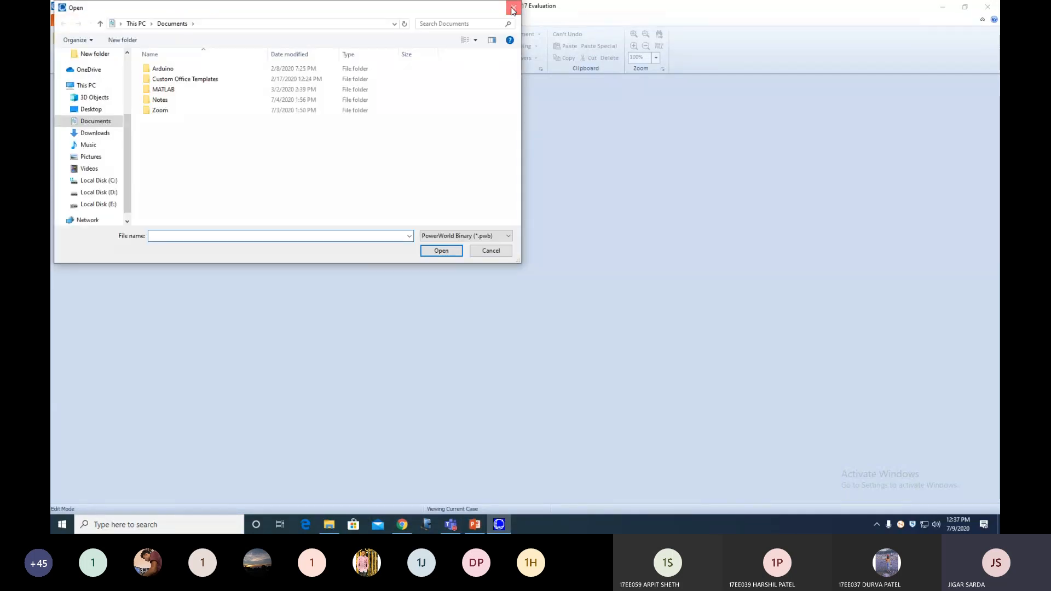
click(513, 7)
click(63, 21)
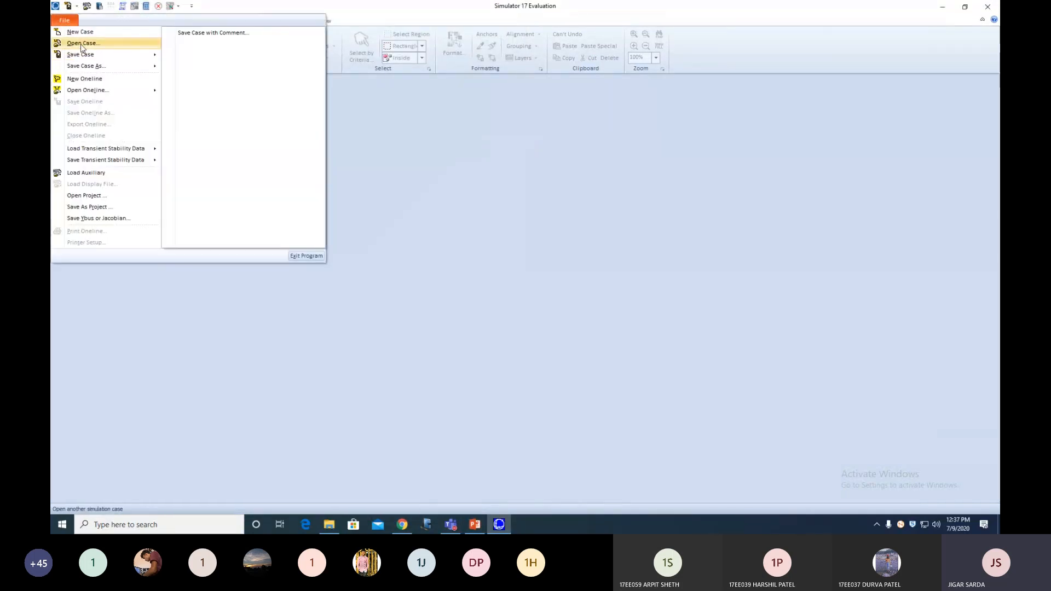
click(82, 43)
click(480, 250)
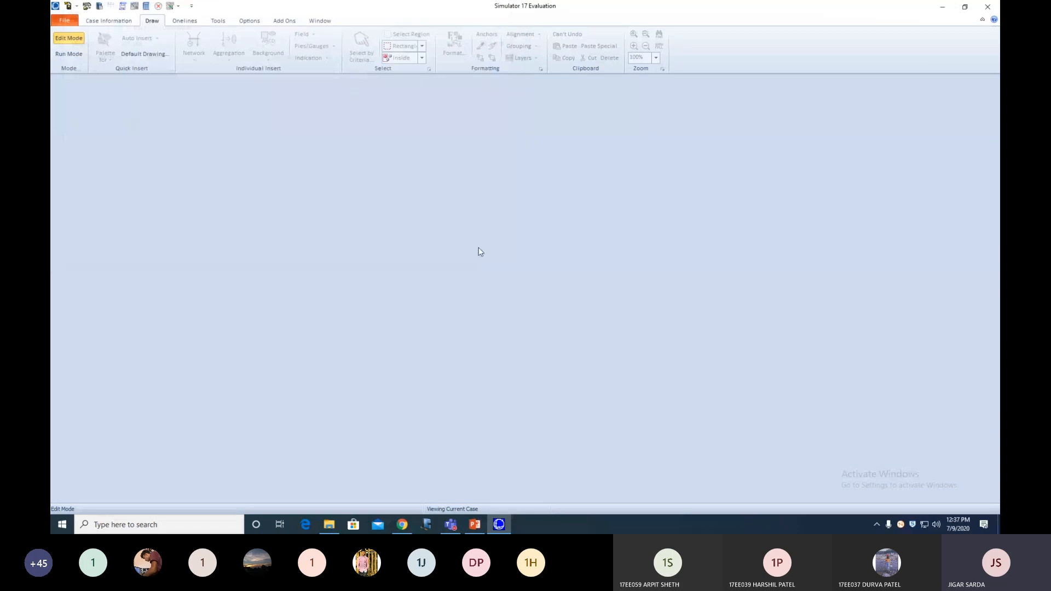
Start another new case and maximize its empty oneline window.
click(108, 21)
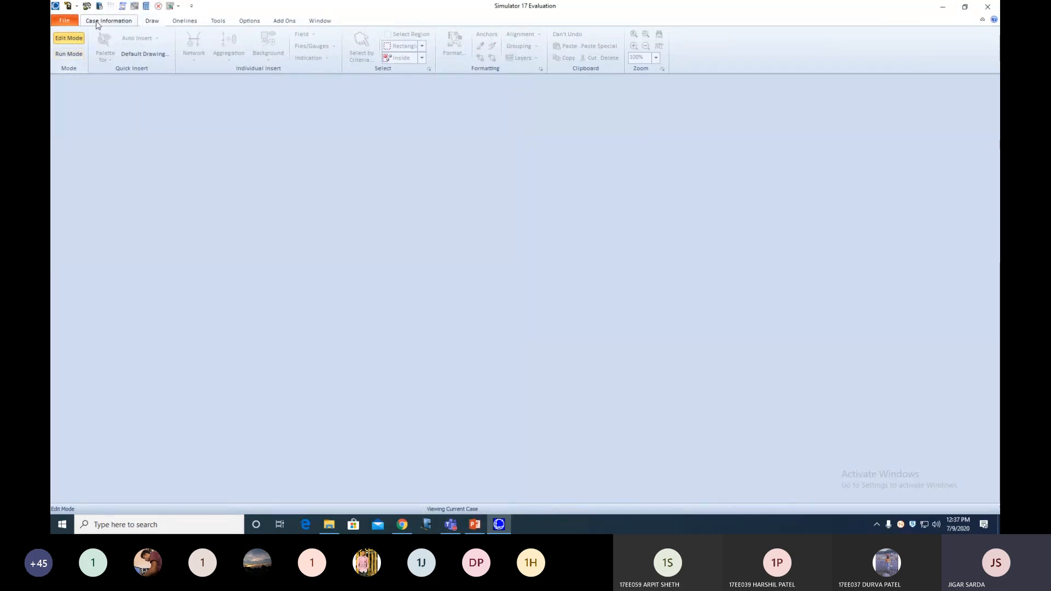
click(65, 20)
click(76, 35)
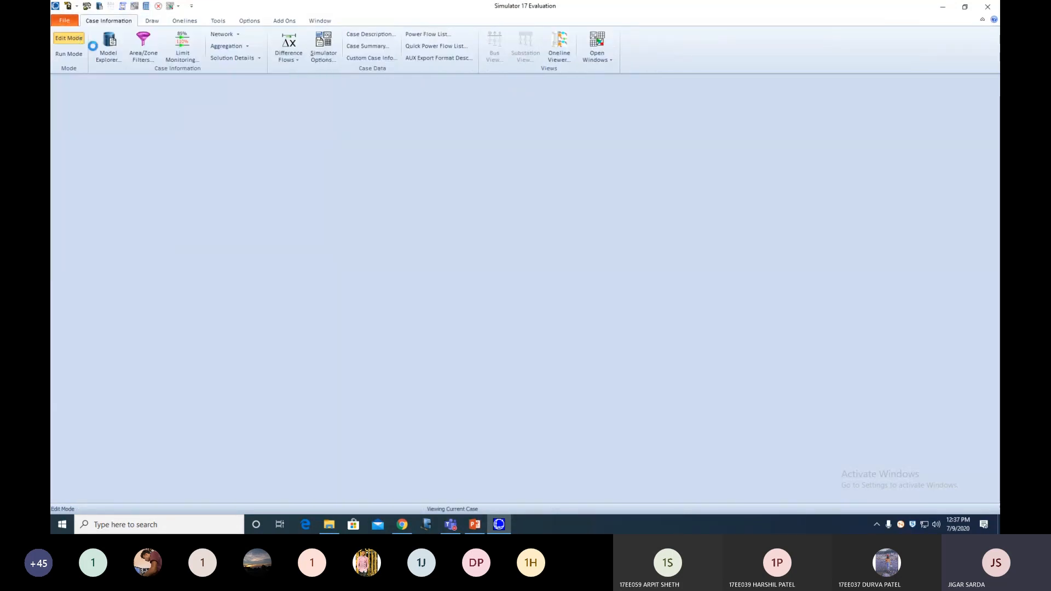
click(926, 105)
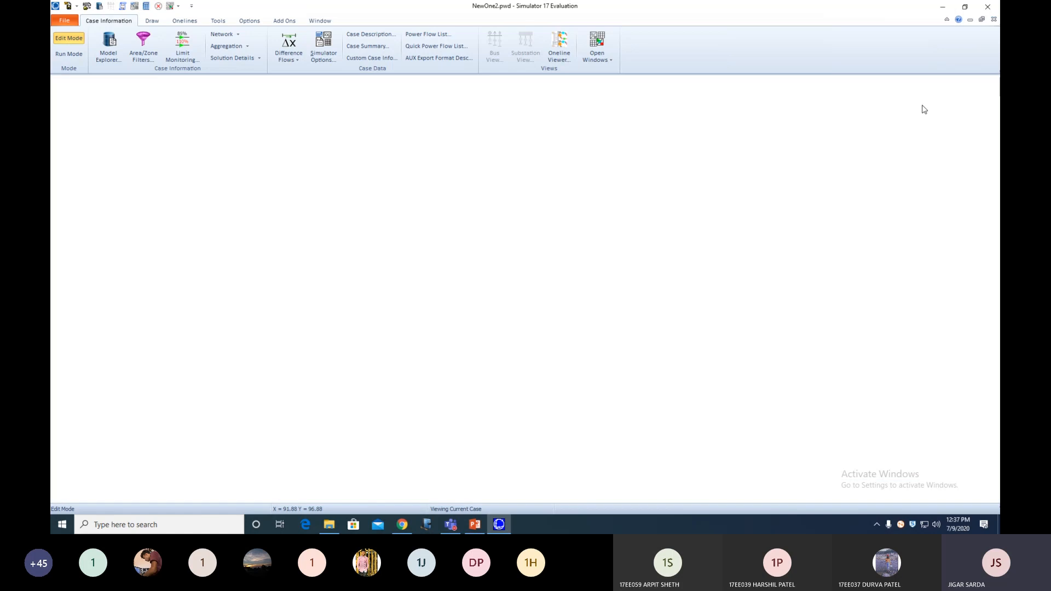
click(148, 26)
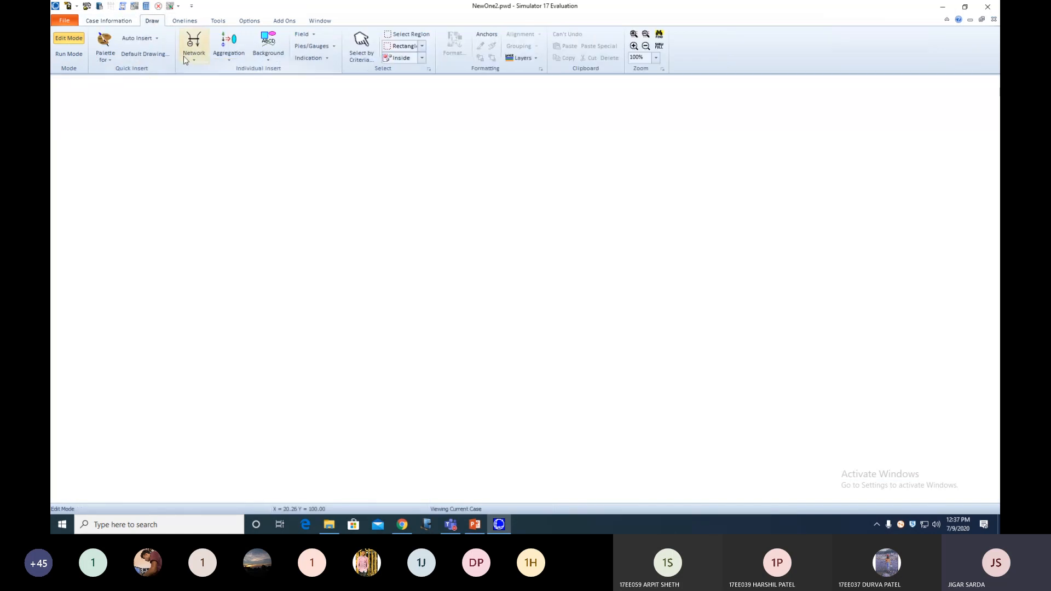
click(182, 55)
click(209, 76)
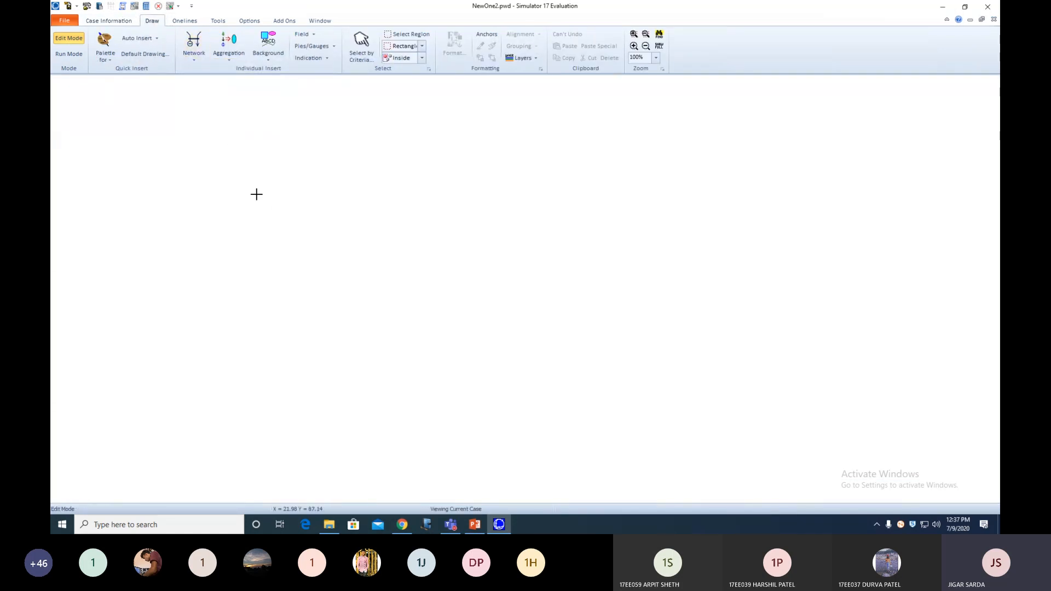
click(329, 195)
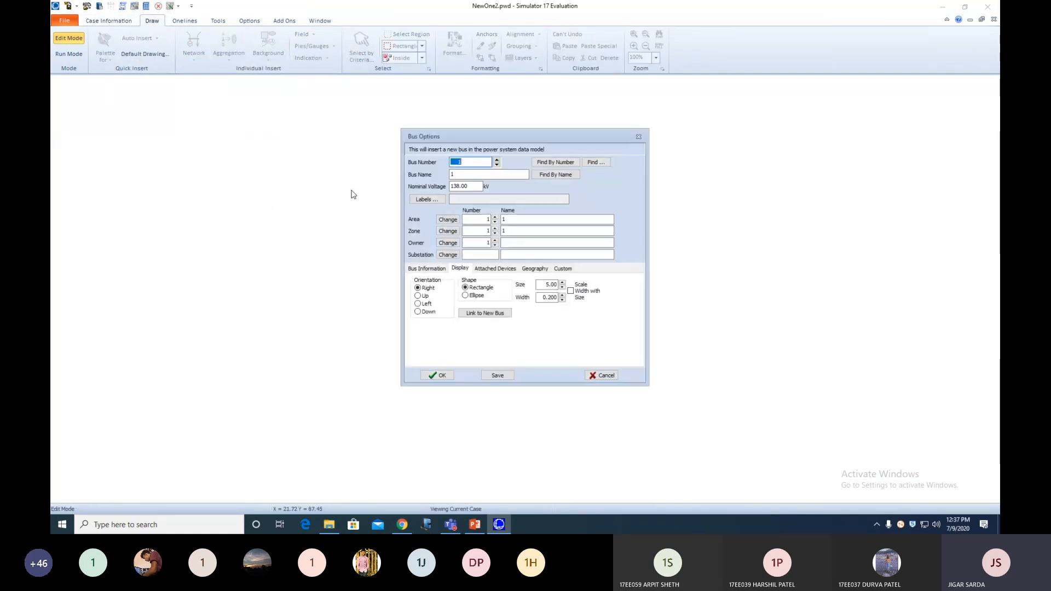
click(638, 136)
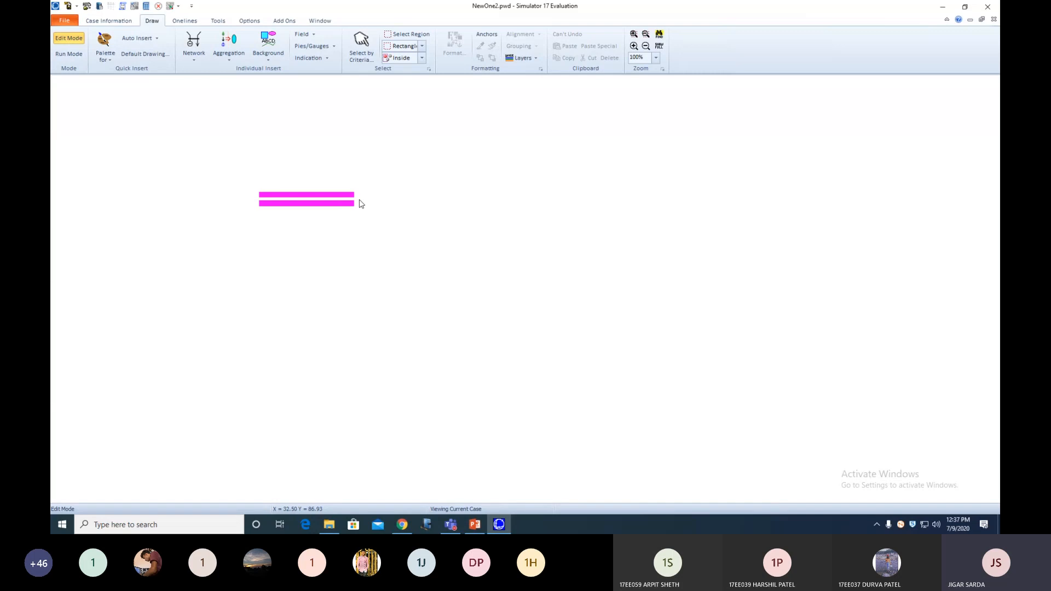
Insert bus 1 on the oneline at about X 23, Y 90 with a display width of 10.
click(195, 48)
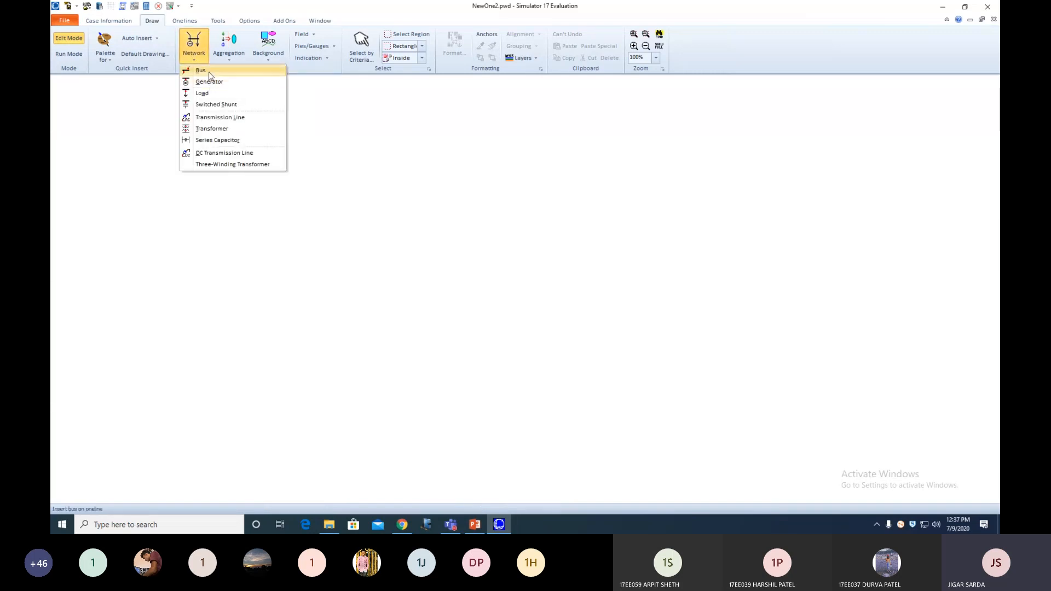
click(202, 71)
click(305, 169)
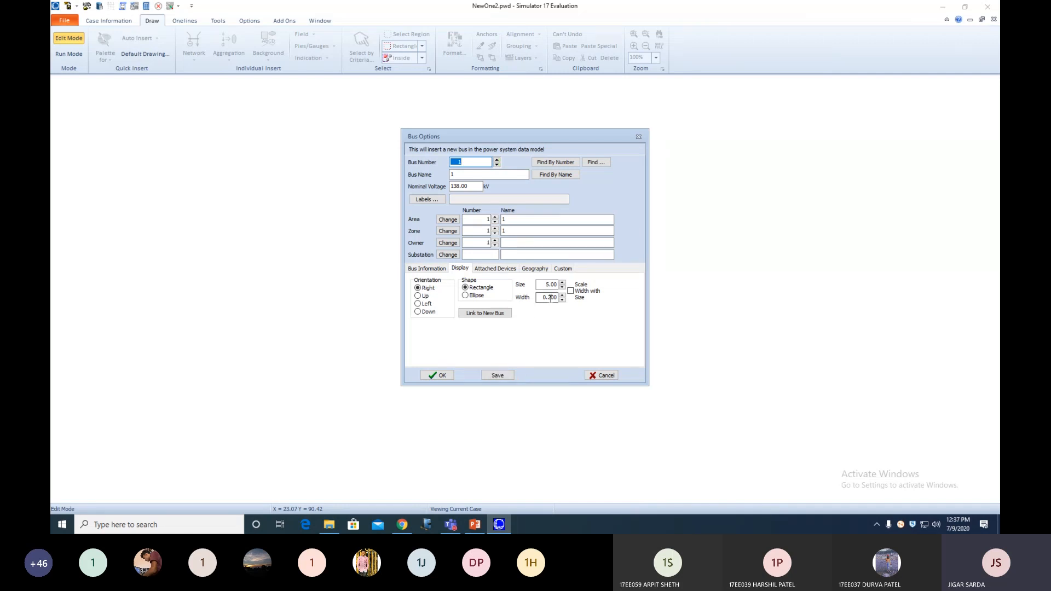
drag(542, 297, 554, 297)
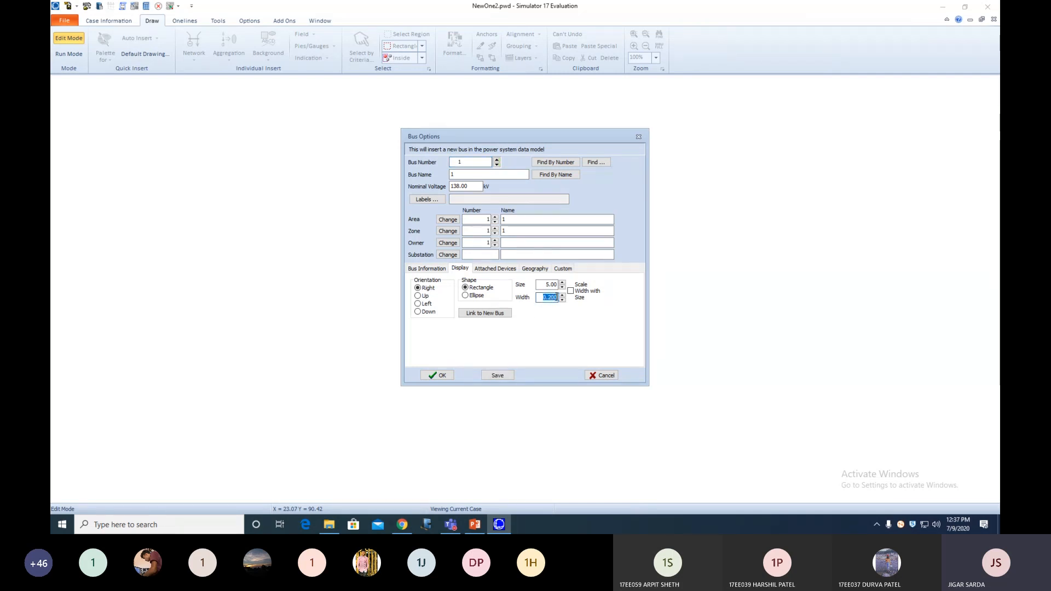
text(1)
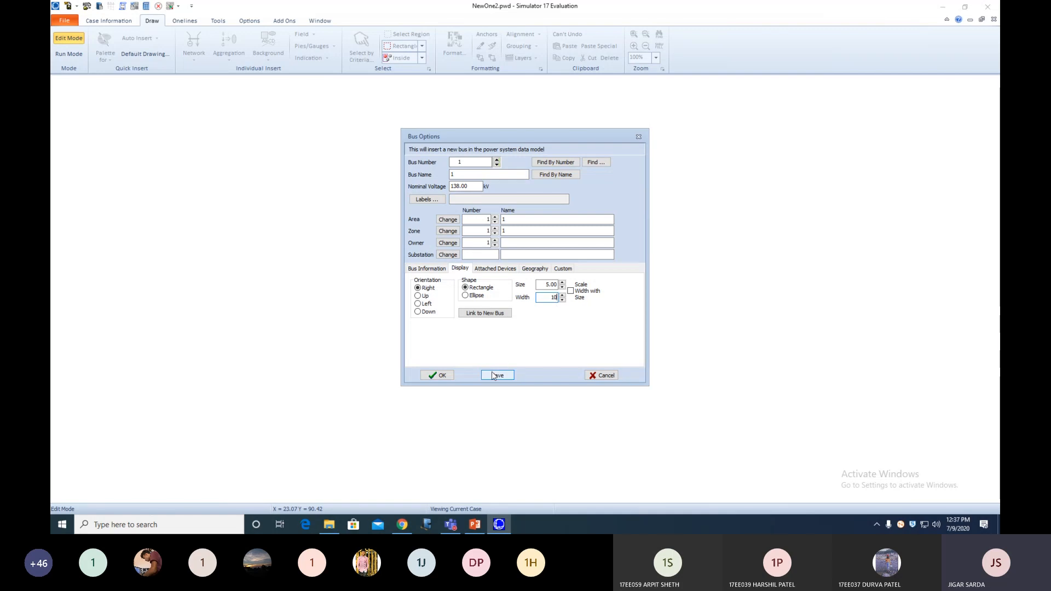
click(437, 375)
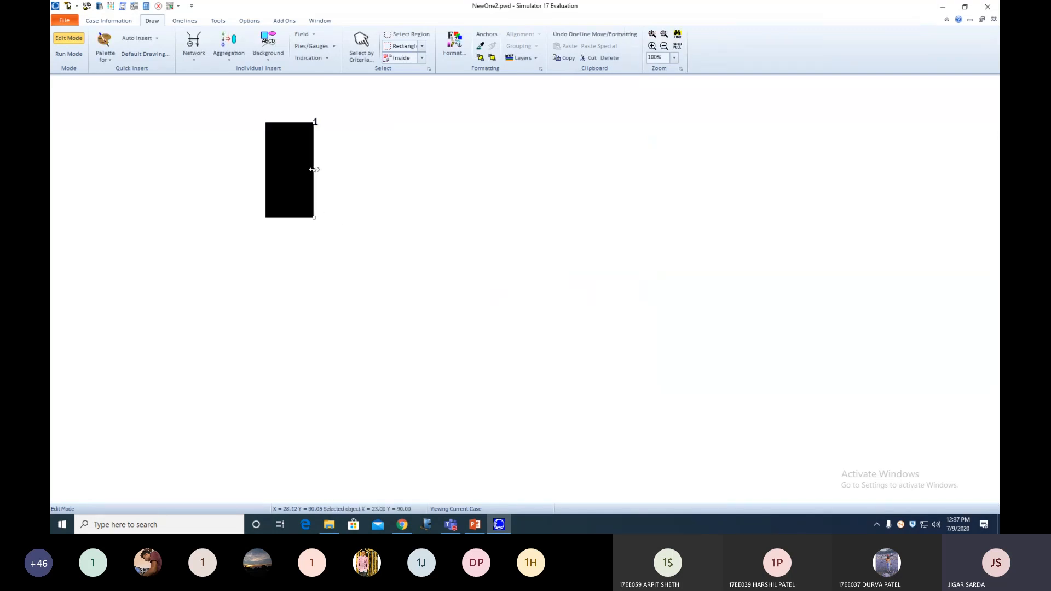
Try to narrow bus 1 by moving its edge inward, and undo that resize.
drag(314, 170, 269, 167)
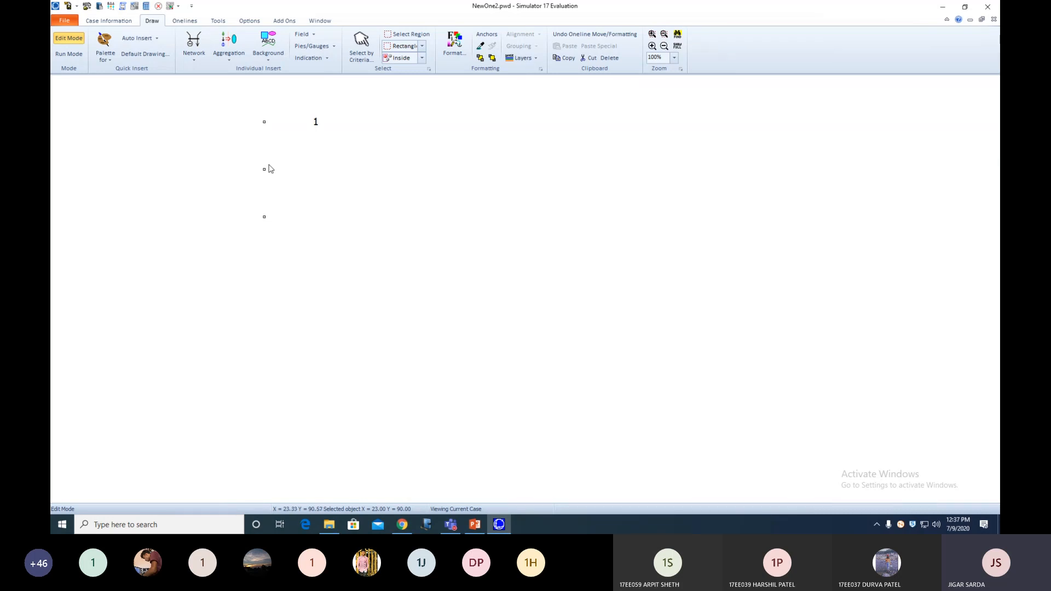
key(ctrl+z)
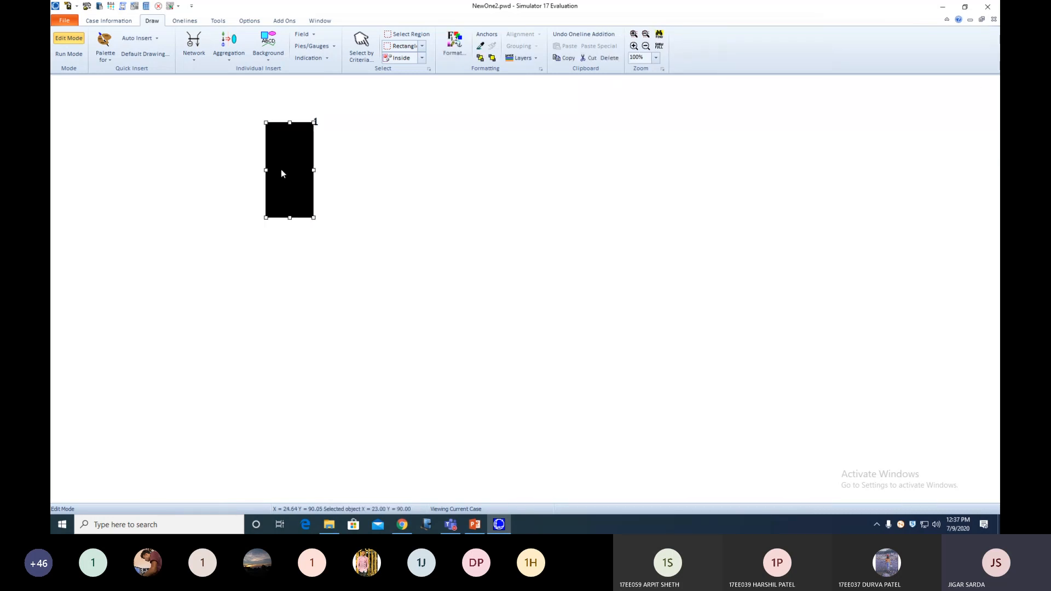
double_click(281, 169)
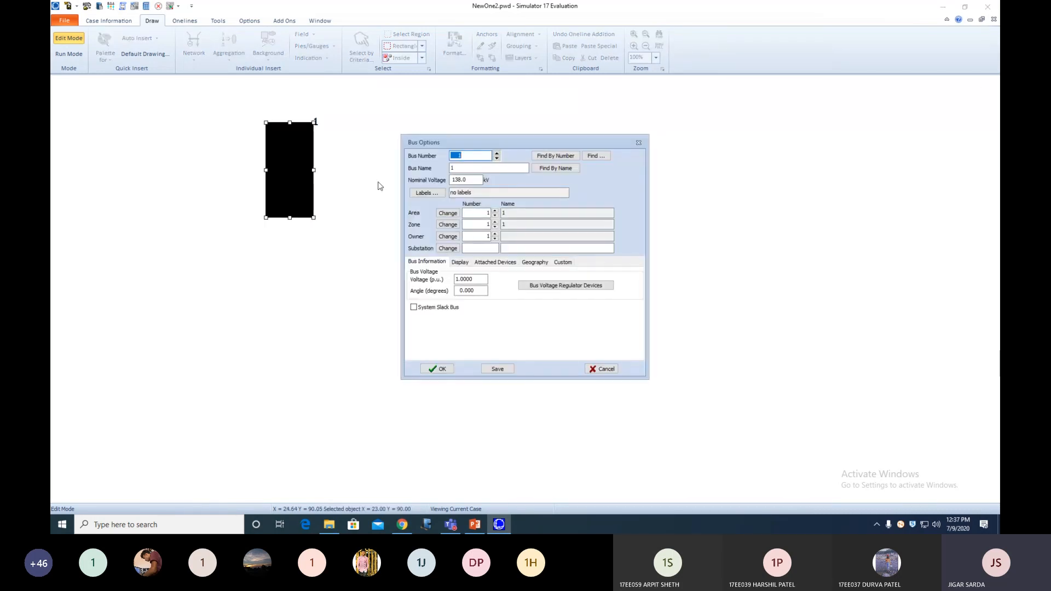
click(637, 144)
Delete the oversized bus 1 from the oneline diagram.
key(Delete)
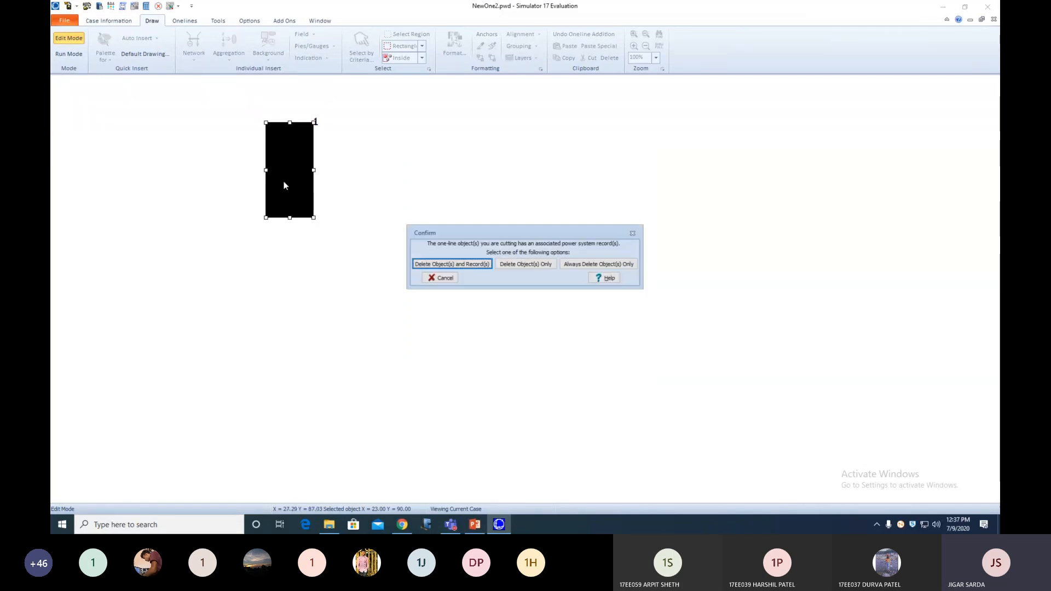
click(509, 265)
Insert a new bus 1 at about X 18, Y 94 with display width 2, and reshape it into a longer, thin horizontal bar.
click(197, 61)
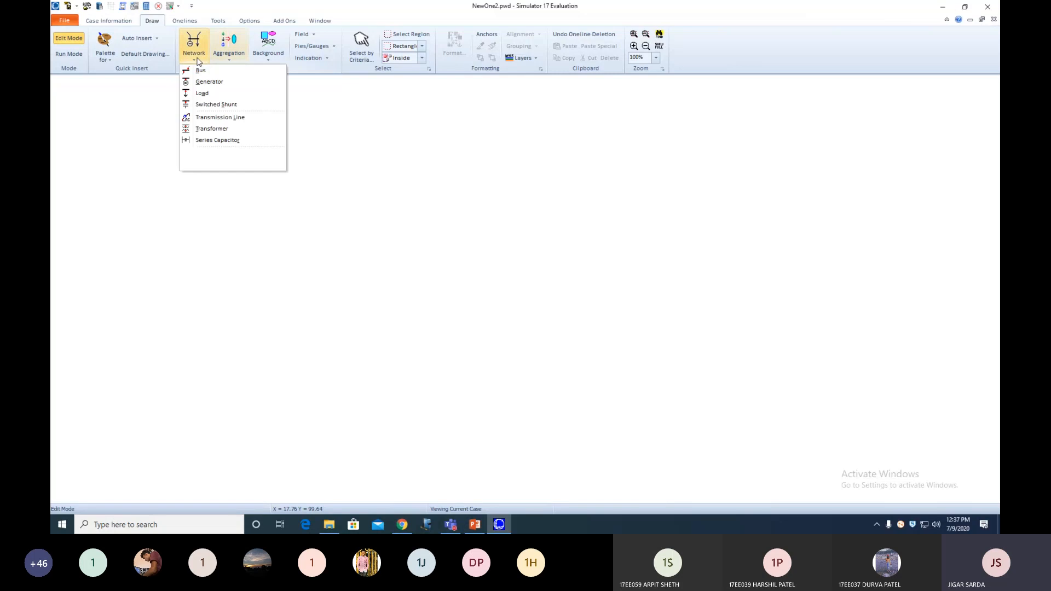
click(201, 70)
click(276, 145)
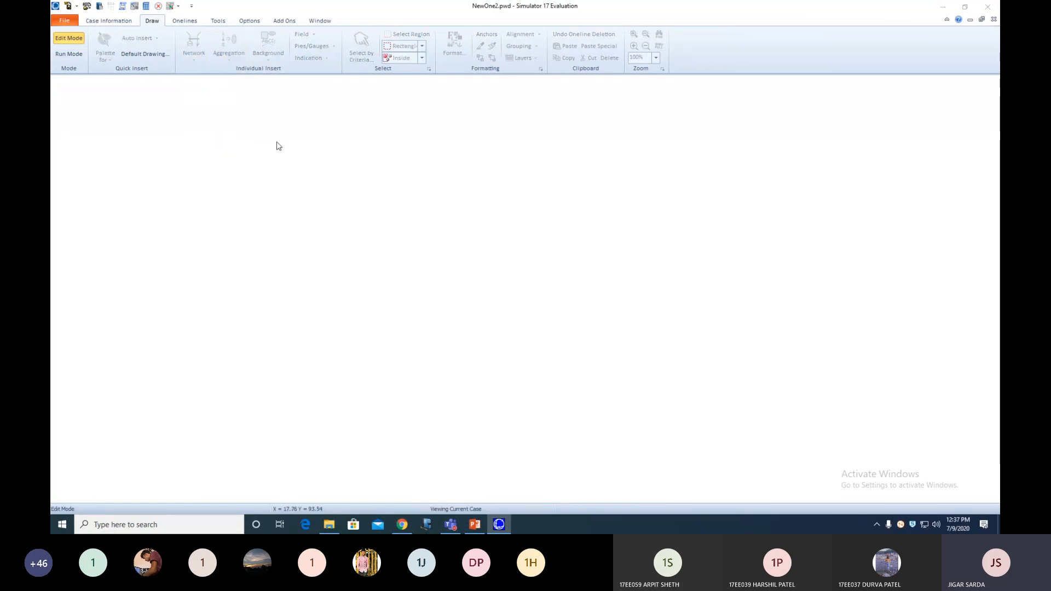
click(544, 298)
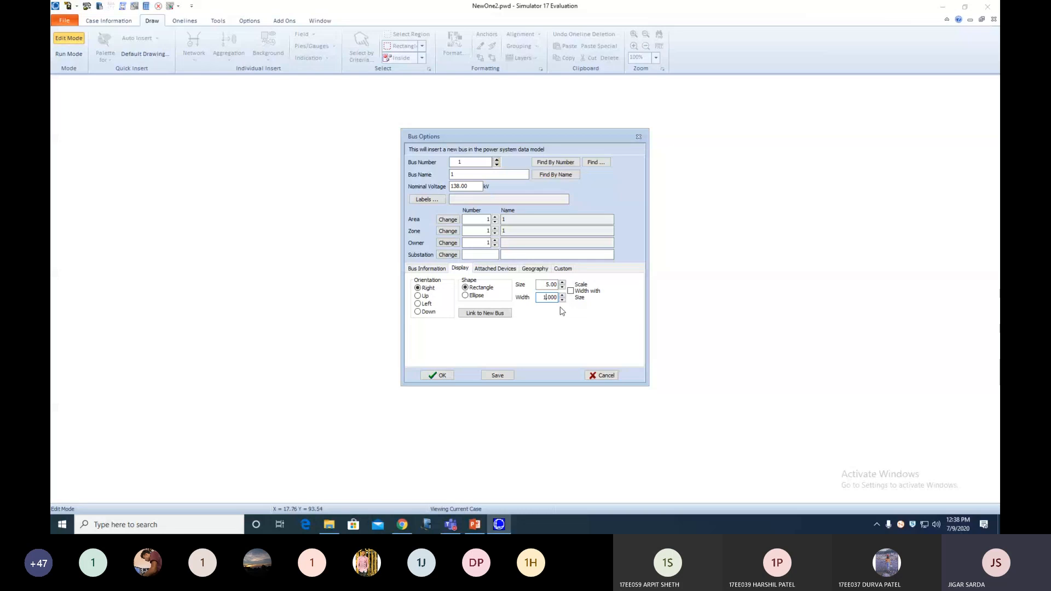
key(BackSpace)
text(2)
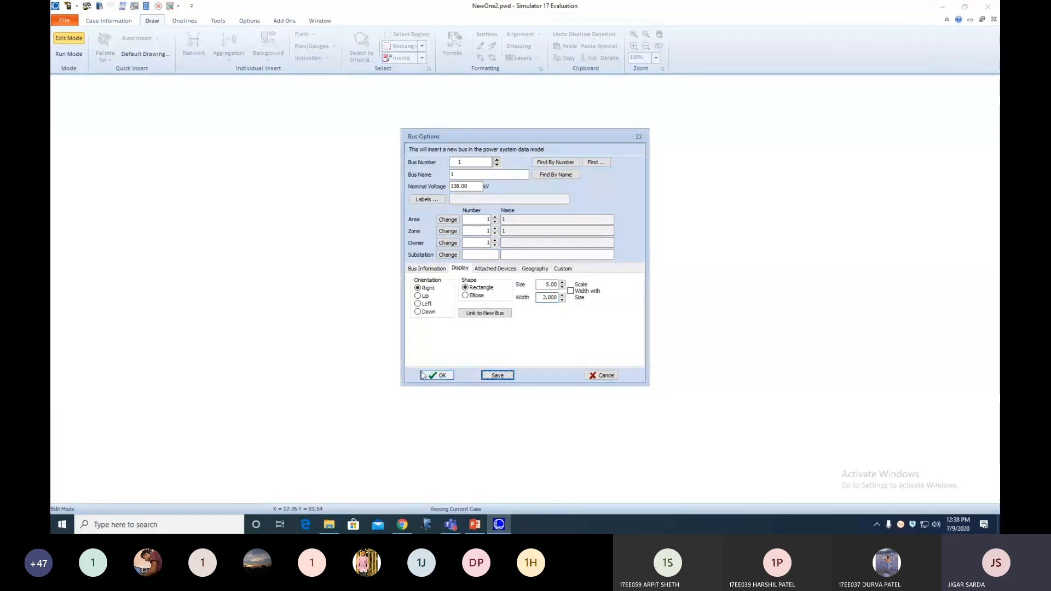
click(441, 375)
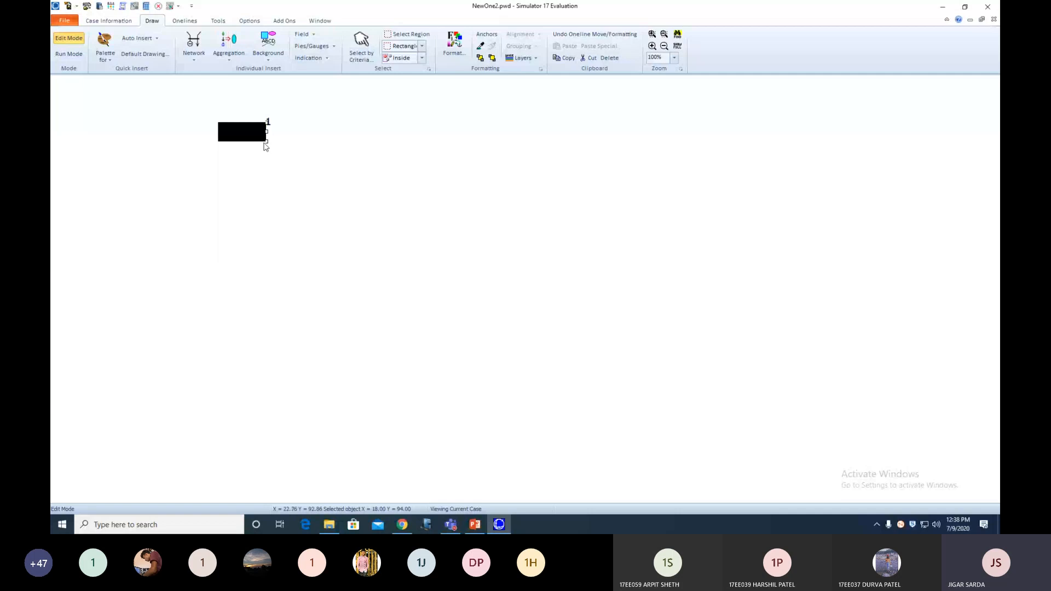
drag(267, 141, 296, 133)
click(262, 117)
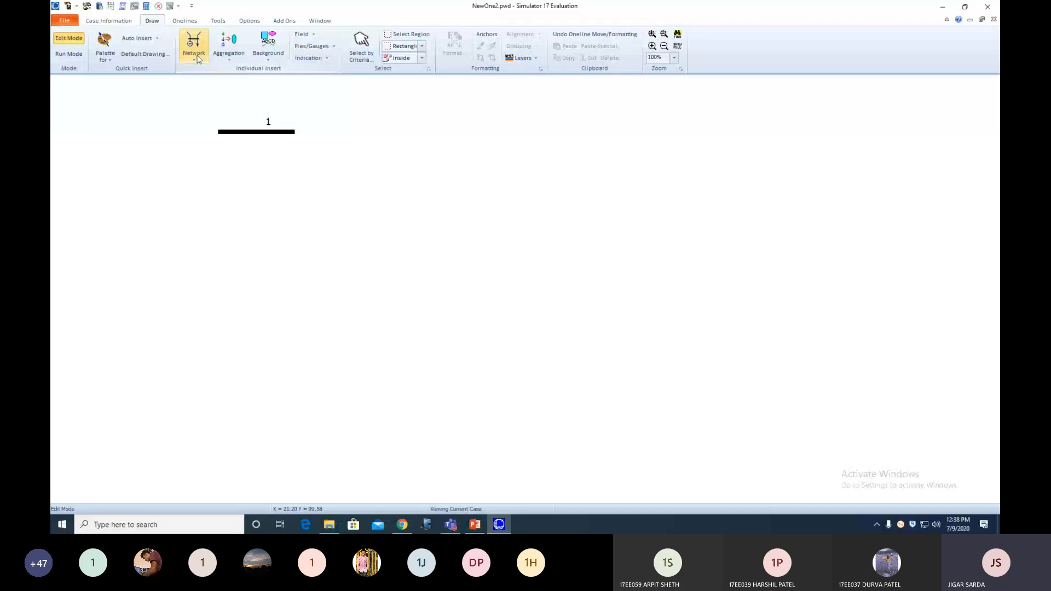
Insert bus 2 at about X 49, Y 94, level with bus 1, and reshape it into a long, thin horizontal bar.
click(545, 140)
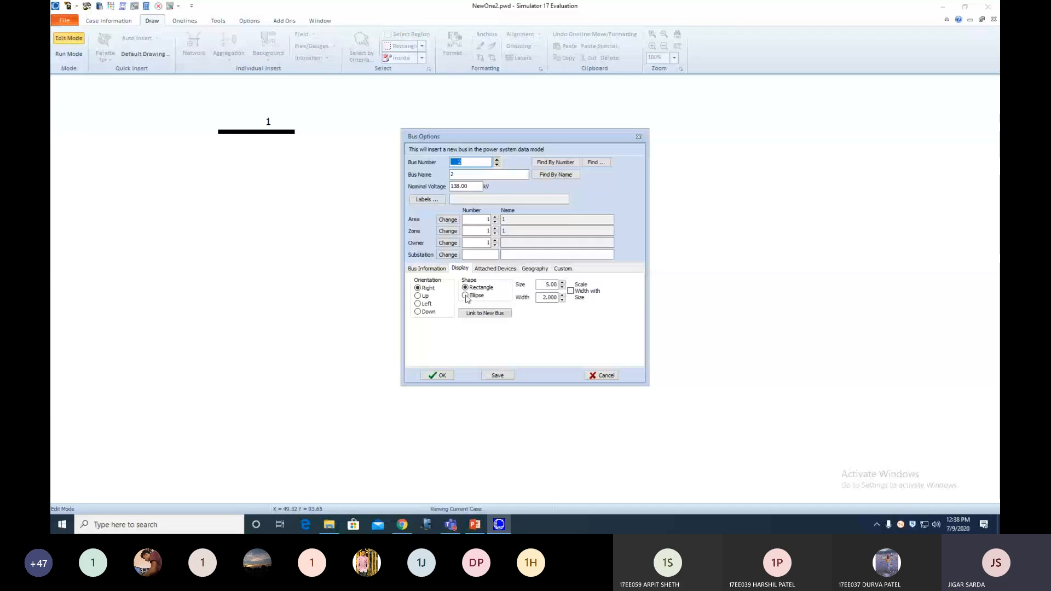
click(435, 375)
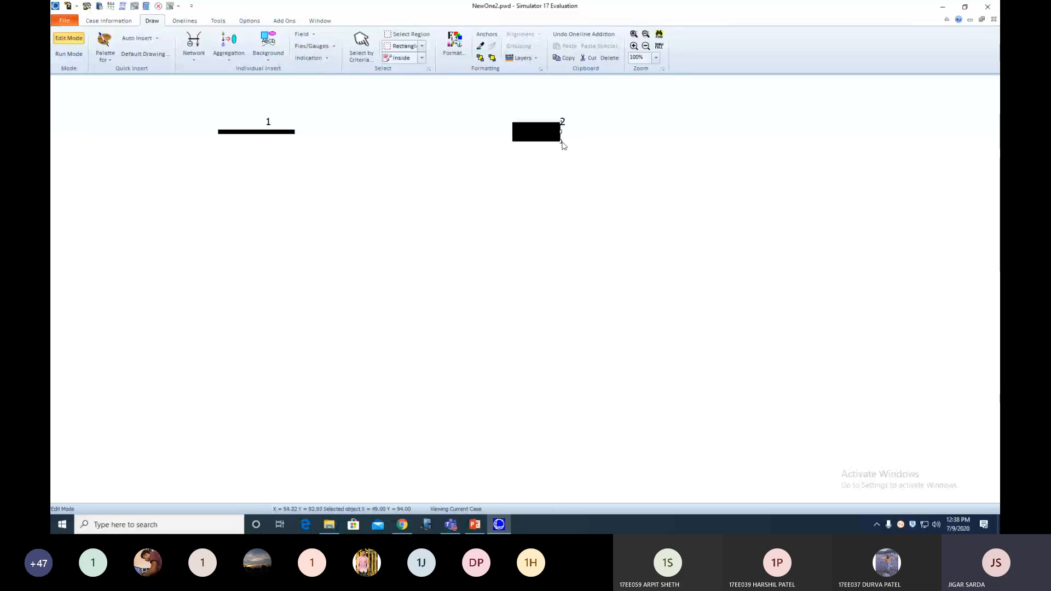
drag(560, 140, 626, 140)
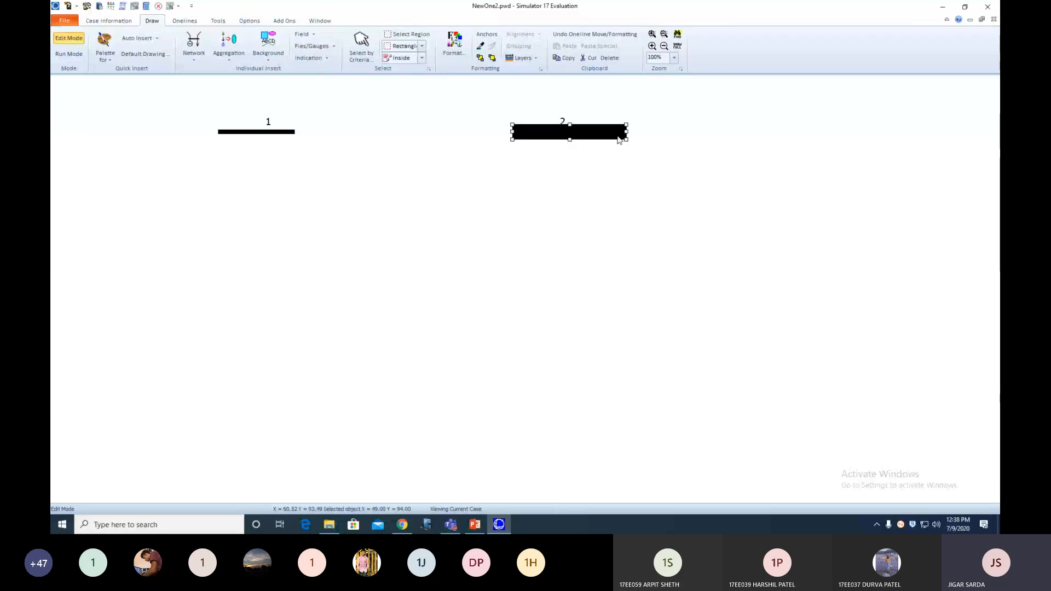
drag(569, 125, 568, 129)
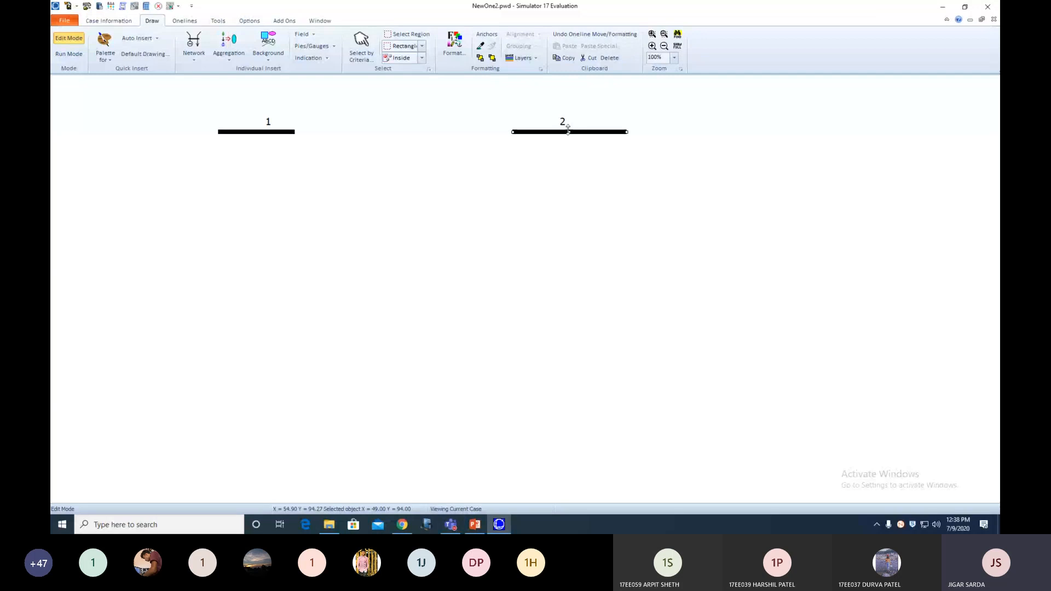
click(567, 135)
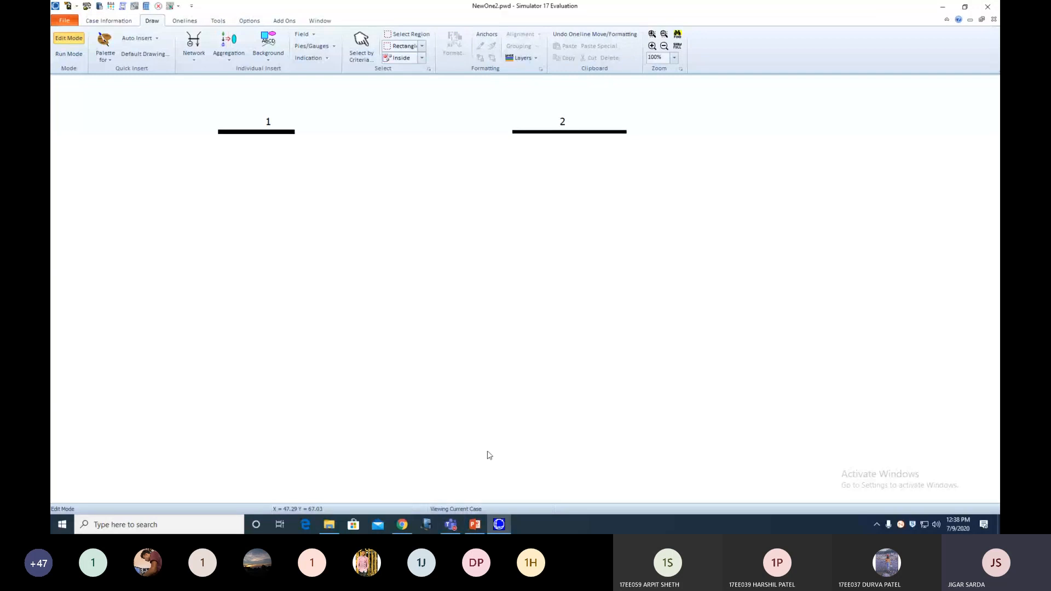
Switch to Microsoft Teams and view Power world simulator basic_1.pdf from the Exp-1 folder of the General channel's Class Materials.
click(468, 470)
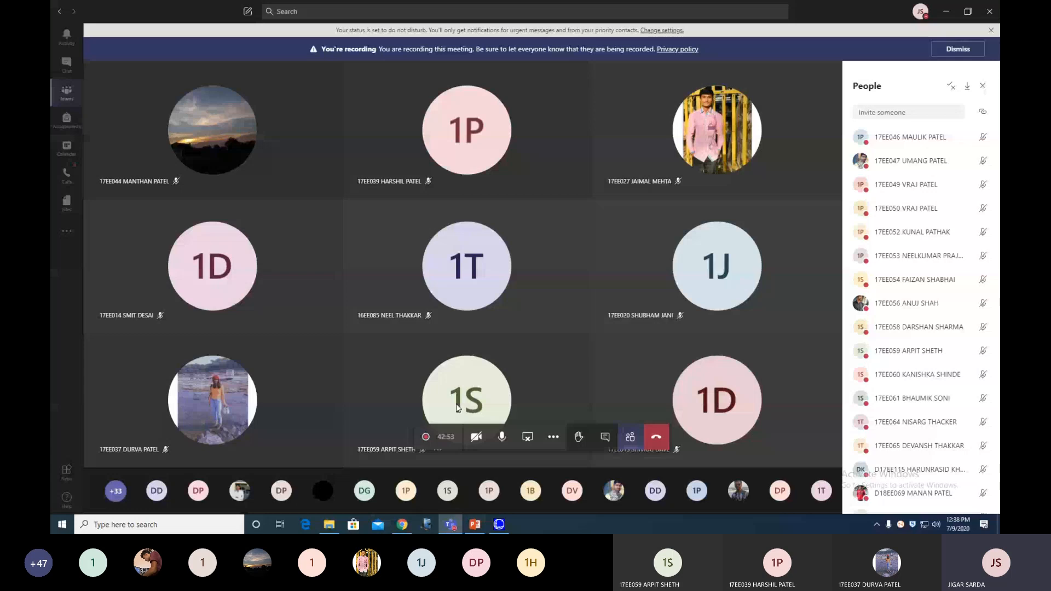
click(67, 93)
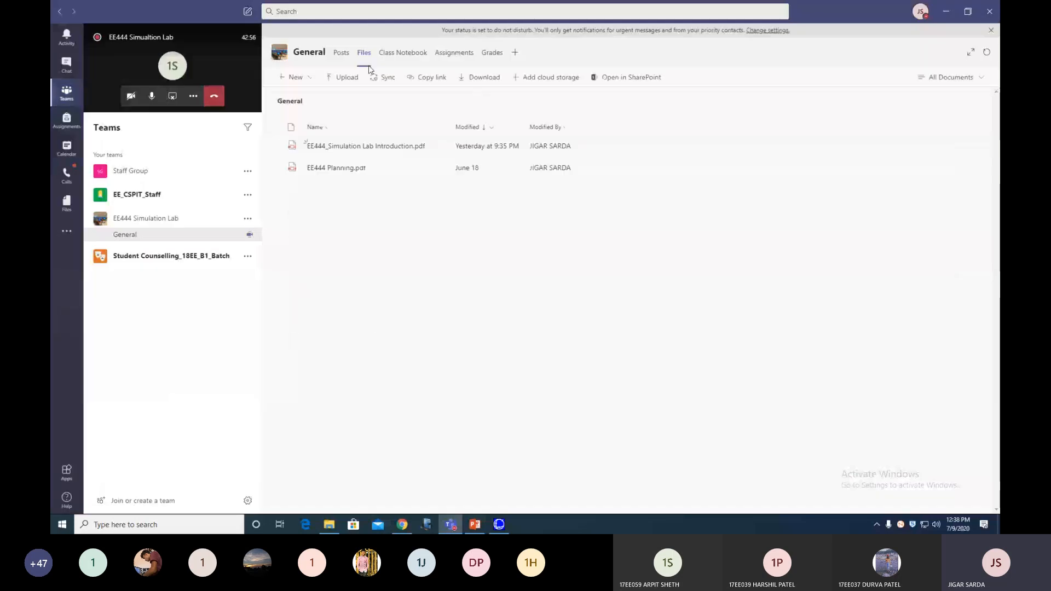
click(333, 147)
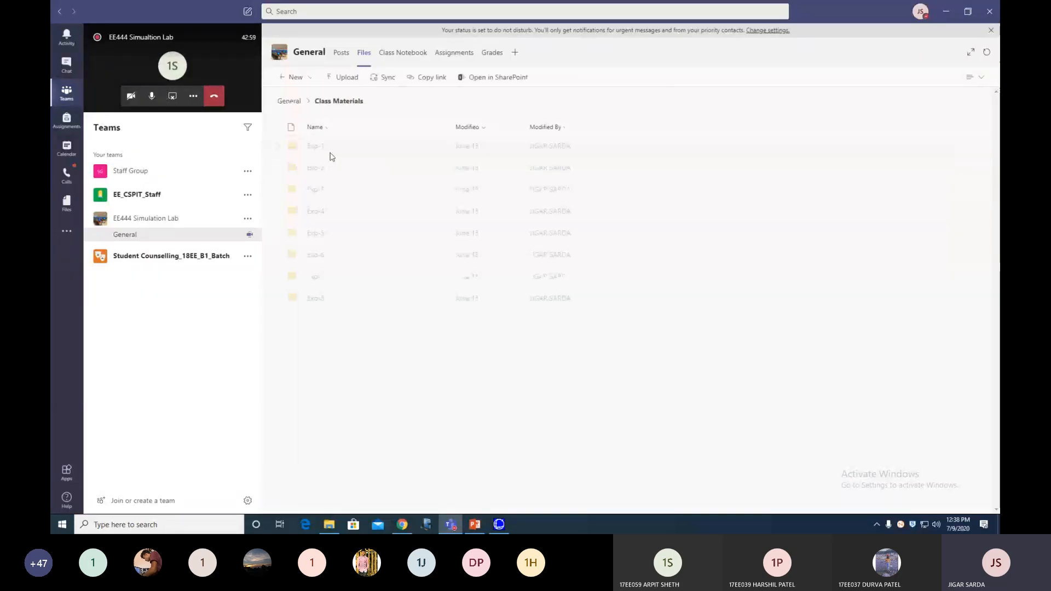
click(317, 149)
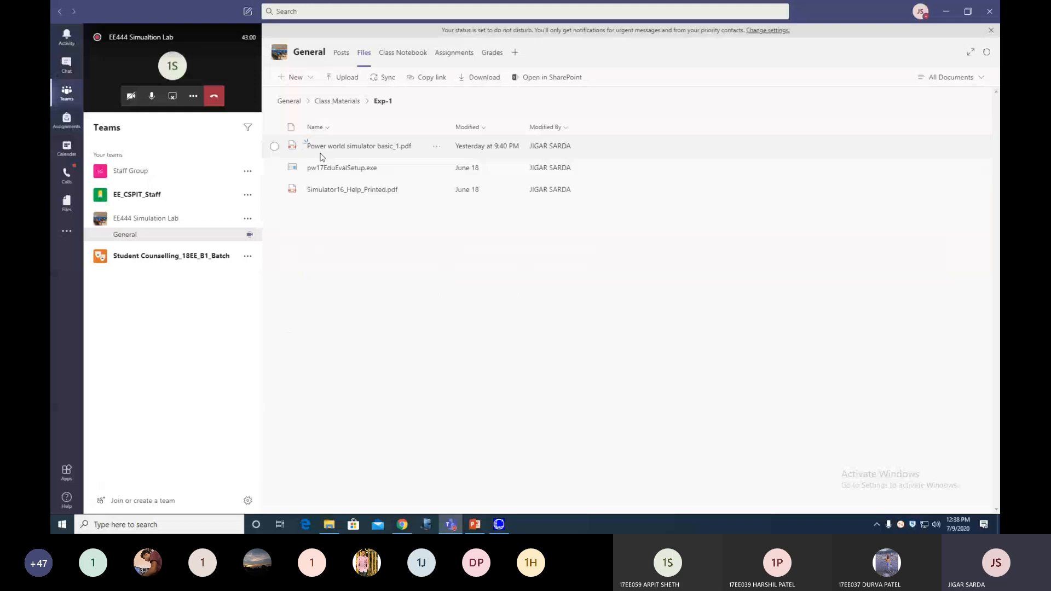
click(339, 147)
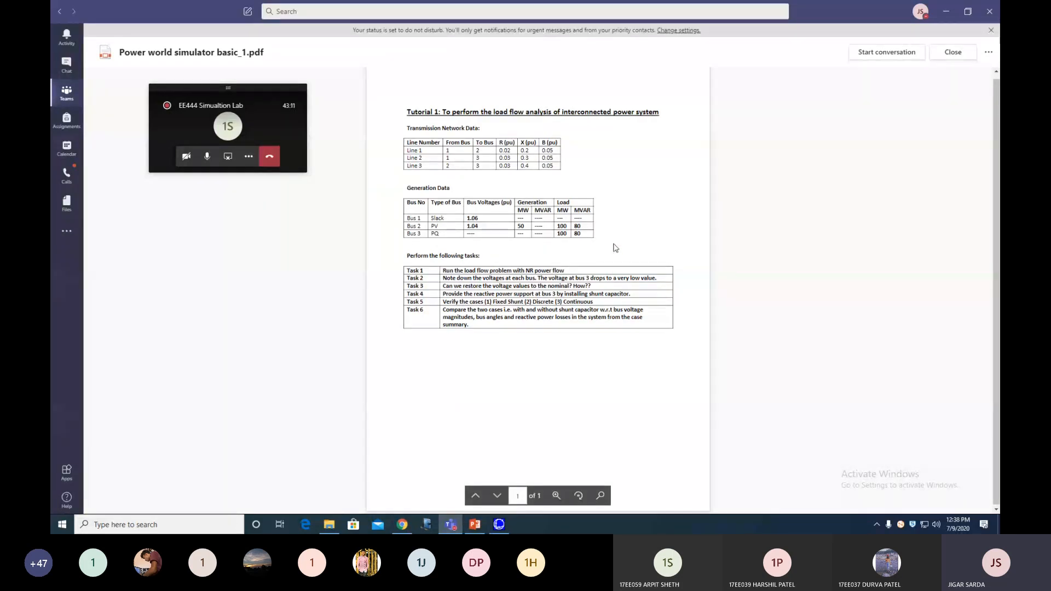
key(ctrl+equal)
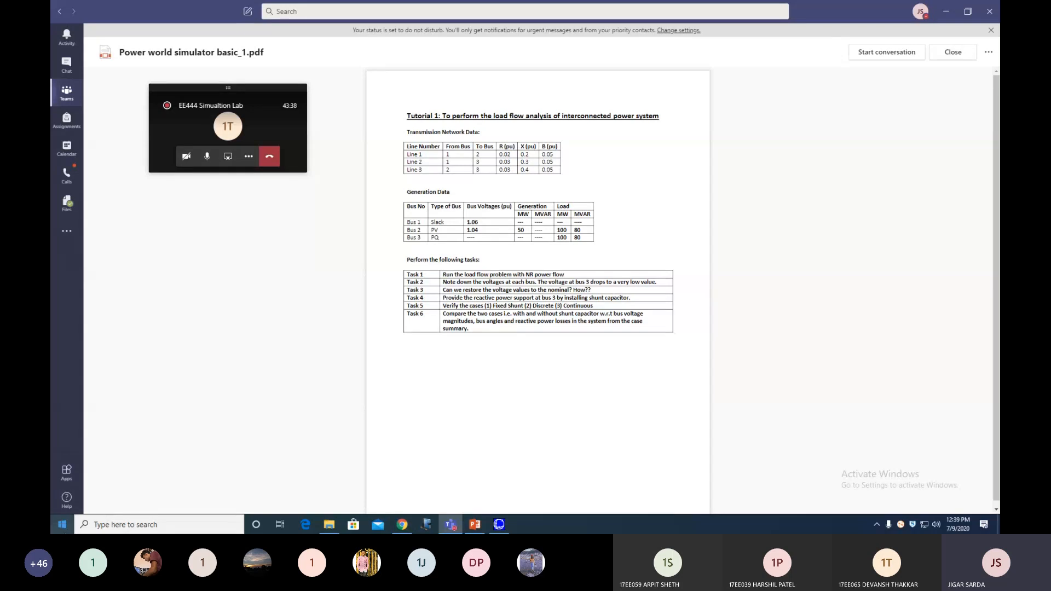
Minimize the open windows and open the Power world simulator basic_1 PDF from the Downloads folder.
click(62, 528)
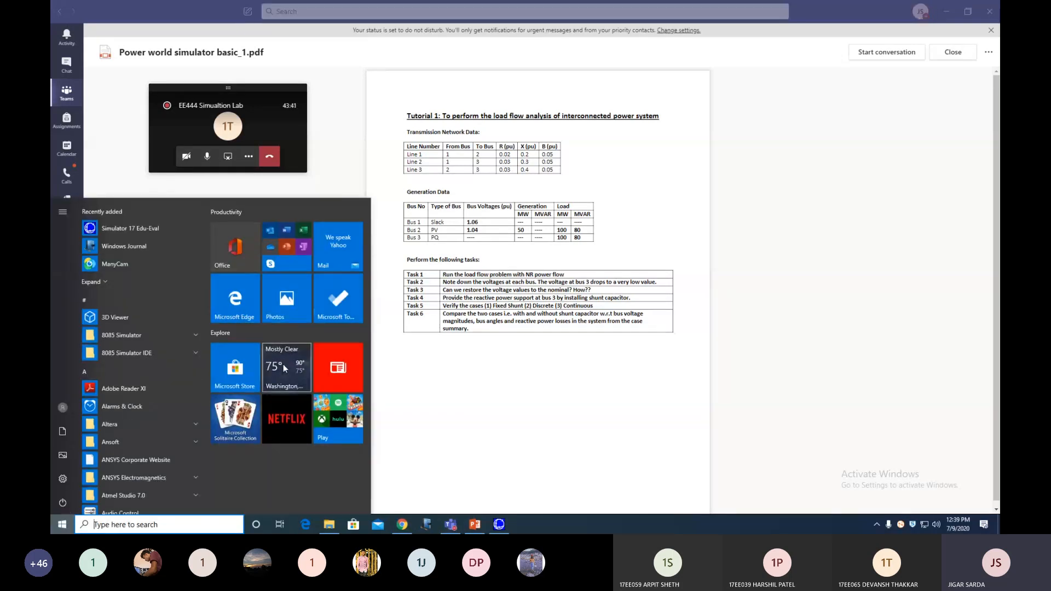
click(742, 257)
click(946, 11)
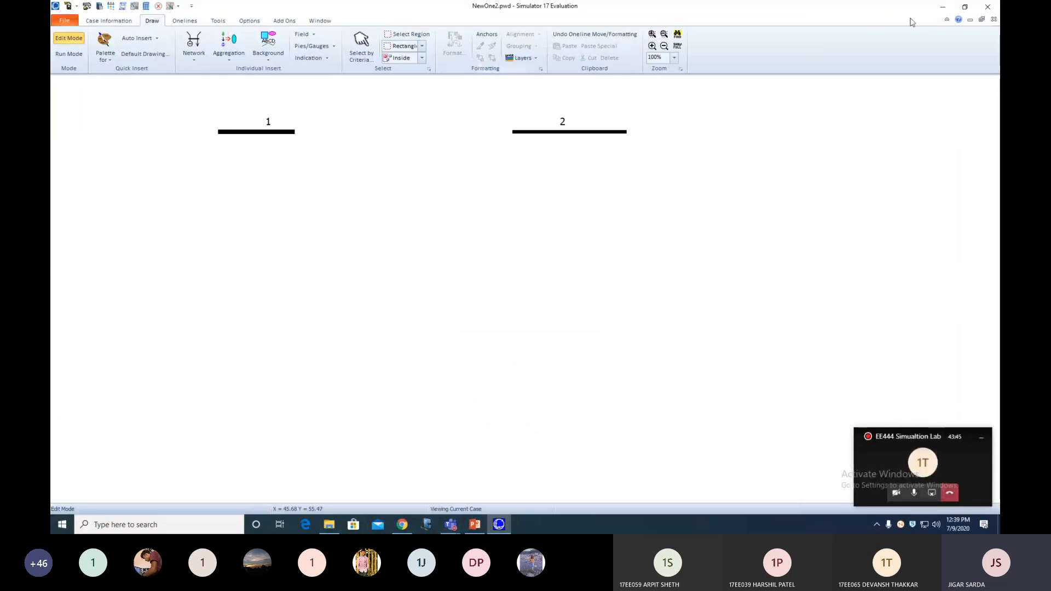
click(942, 7)
double_click(61, 58)
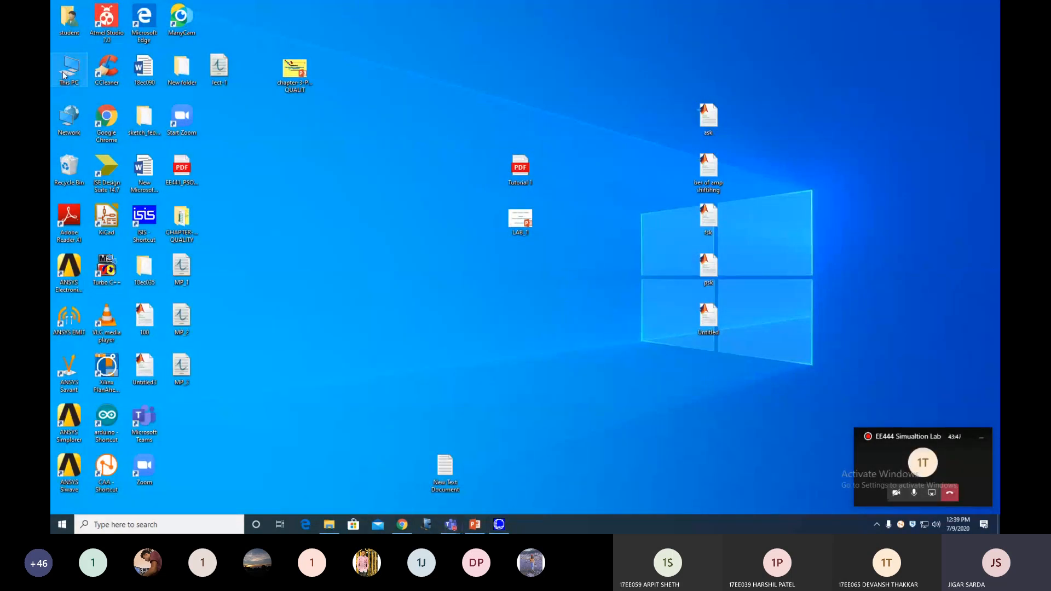
click(161, 127)
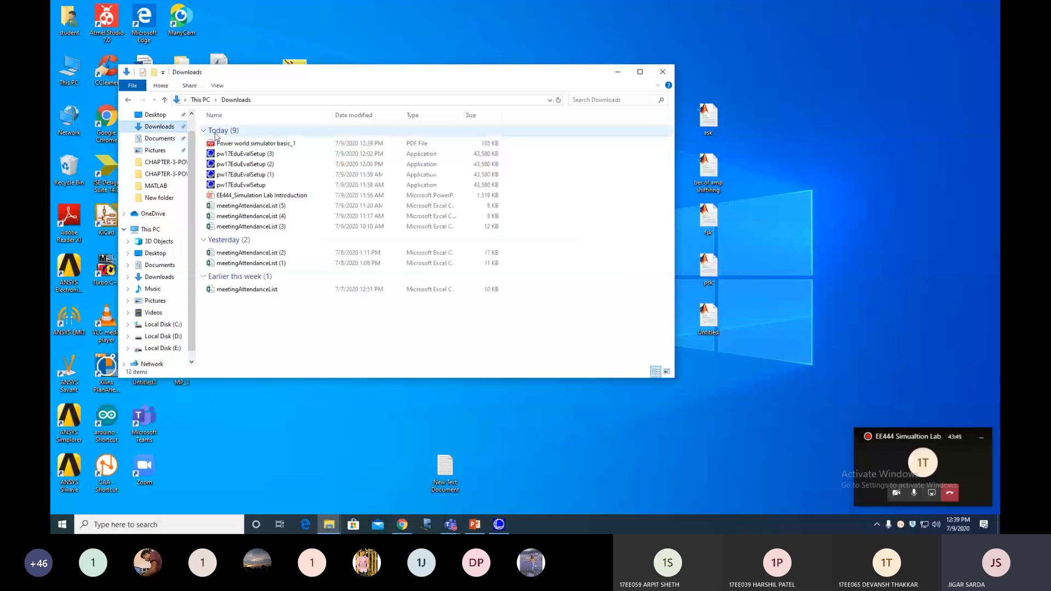
double_click(241, 149)
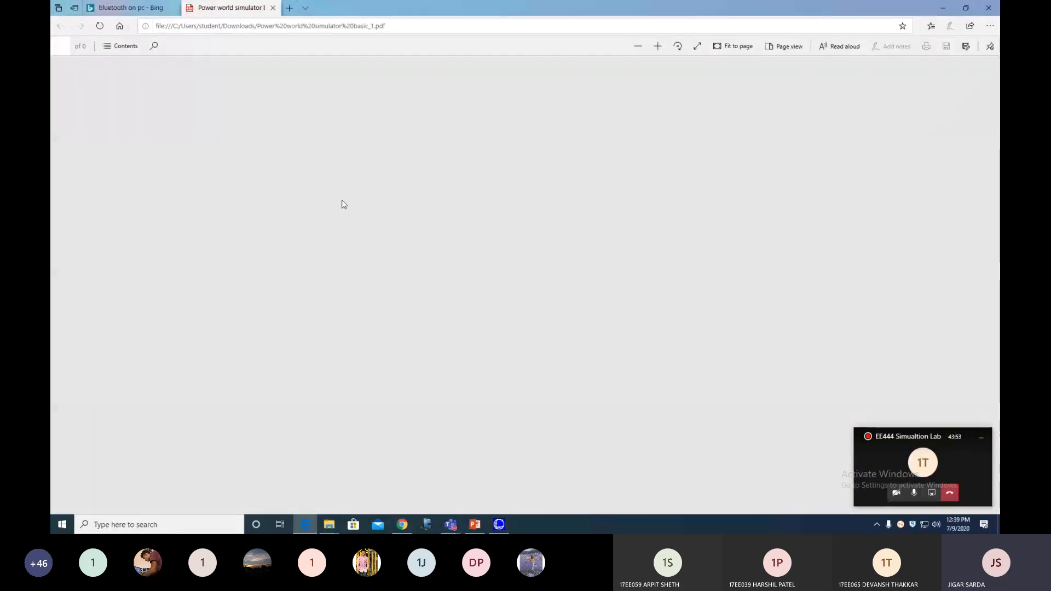
Enlarge the tutorial PDF to the window width and examine the transmission network and generation data tables.
click(715, 46)
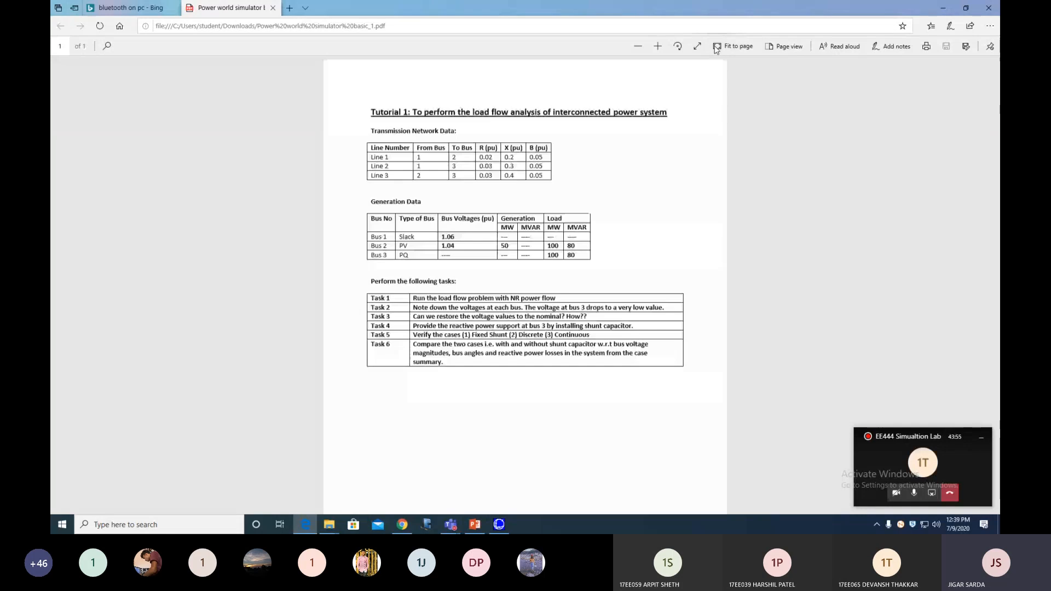
click(717, 46)
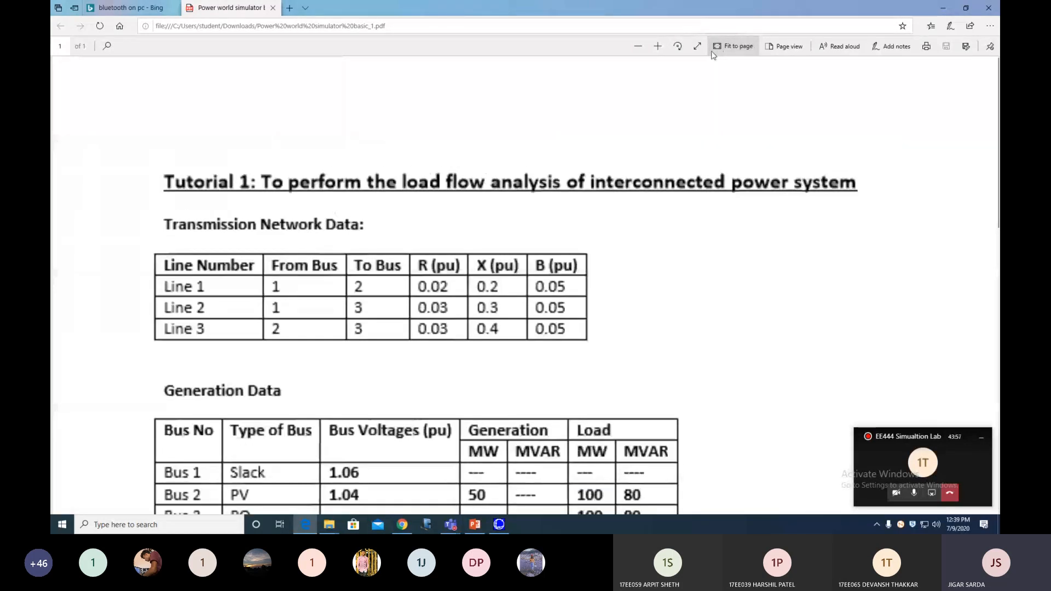
scroll(627, 223, down, 3)
scroll(627, 226, up, 2)
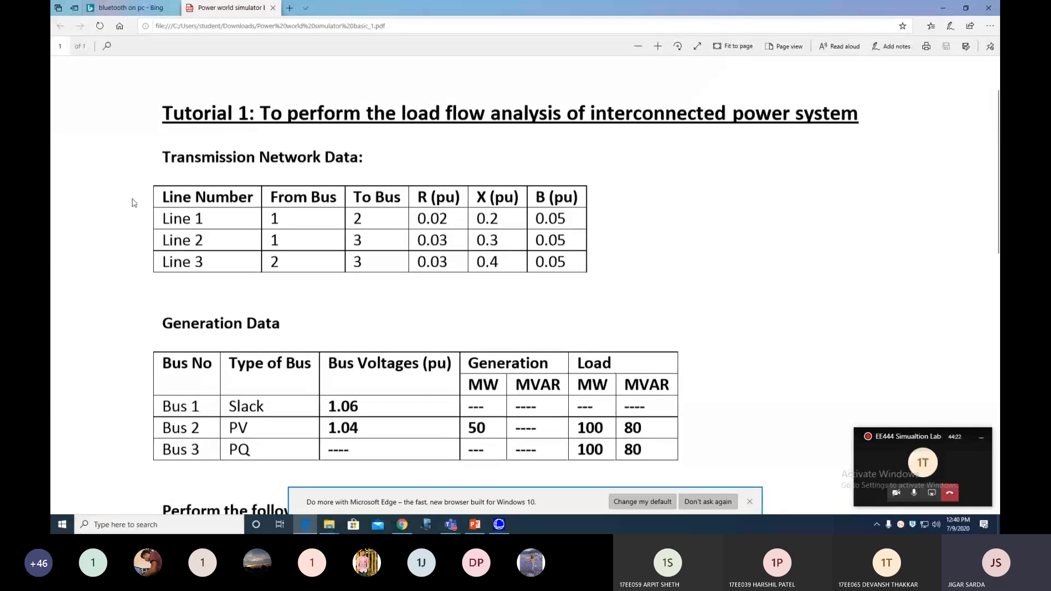
scroll(132, 203, down, 1)
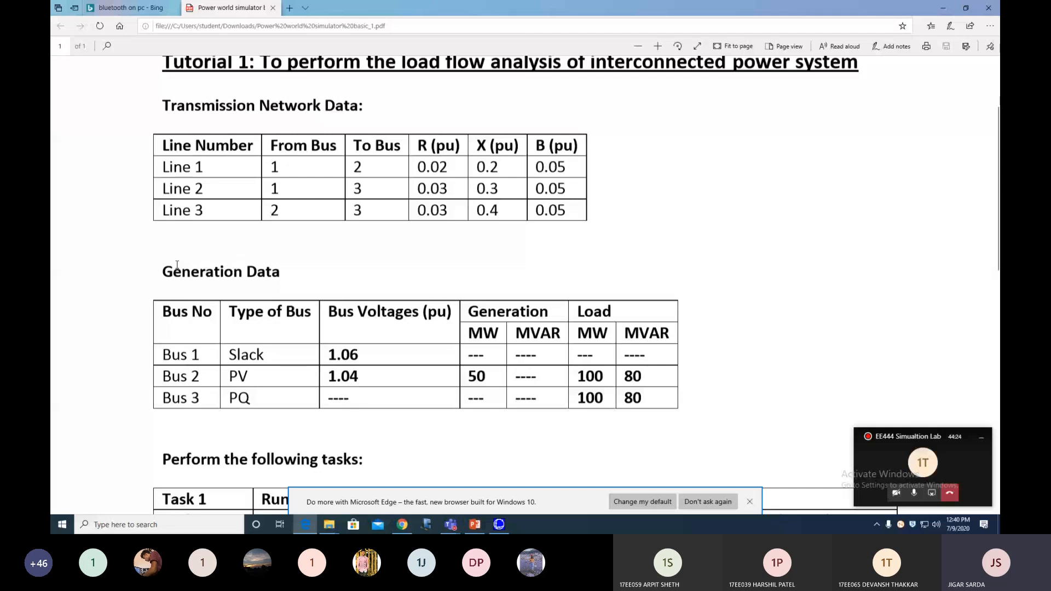
scroll(177, 265, up, 1)
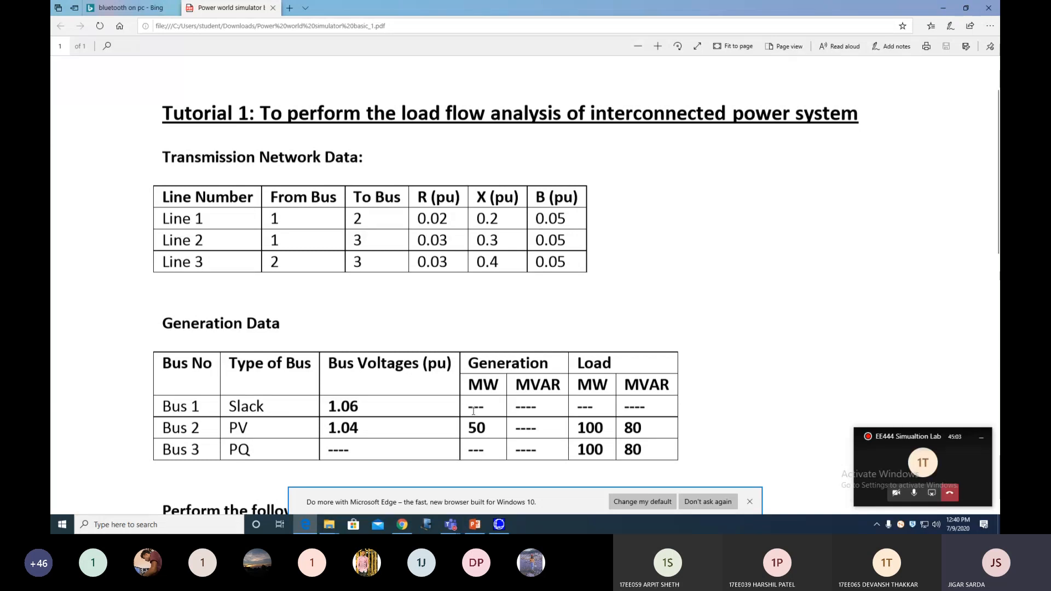
Switch to PowerWorld Simulator and try to add a transmission line from bus 1 to bus 2, routed below both buses.
click(498, 524)
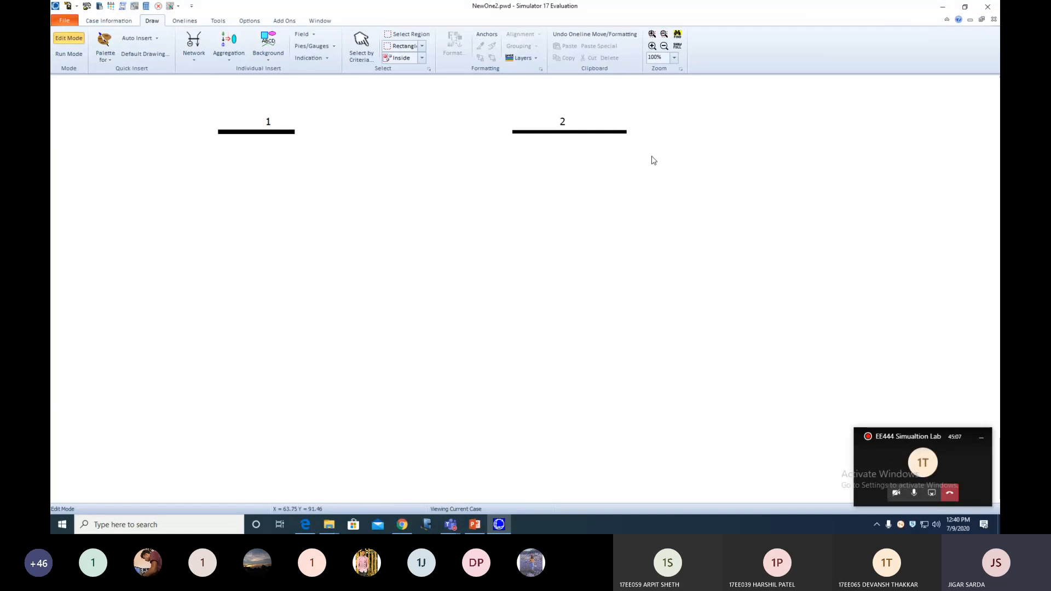
click(193, 45)
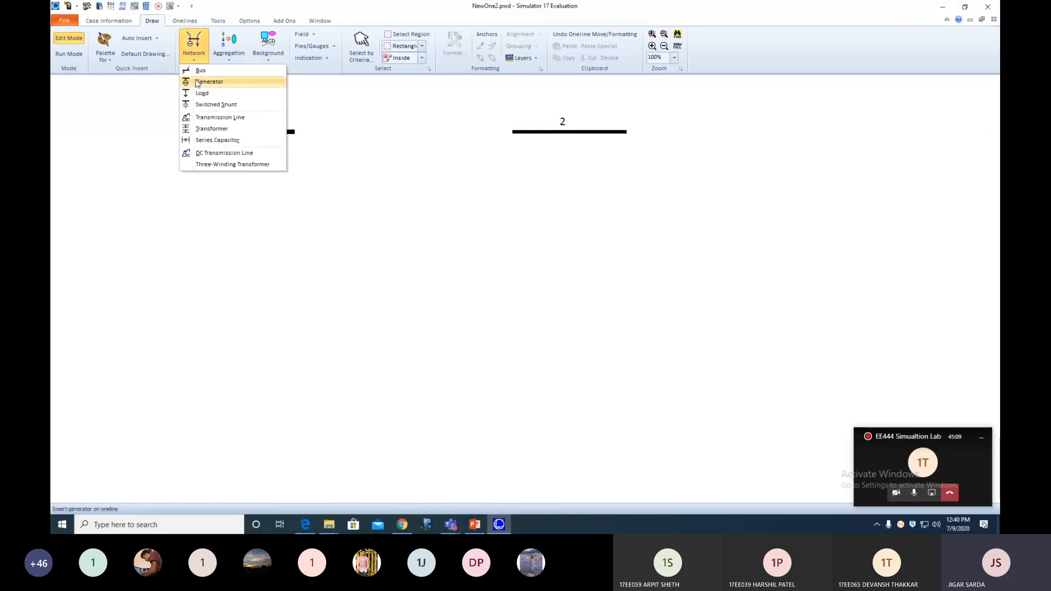
click(219, 117)
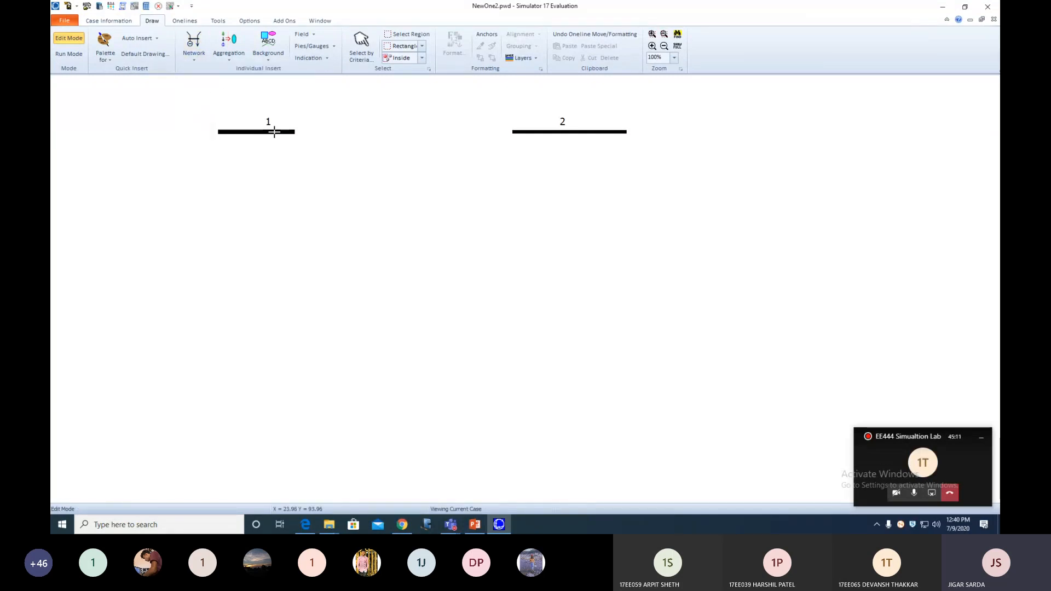
click(275, 131)
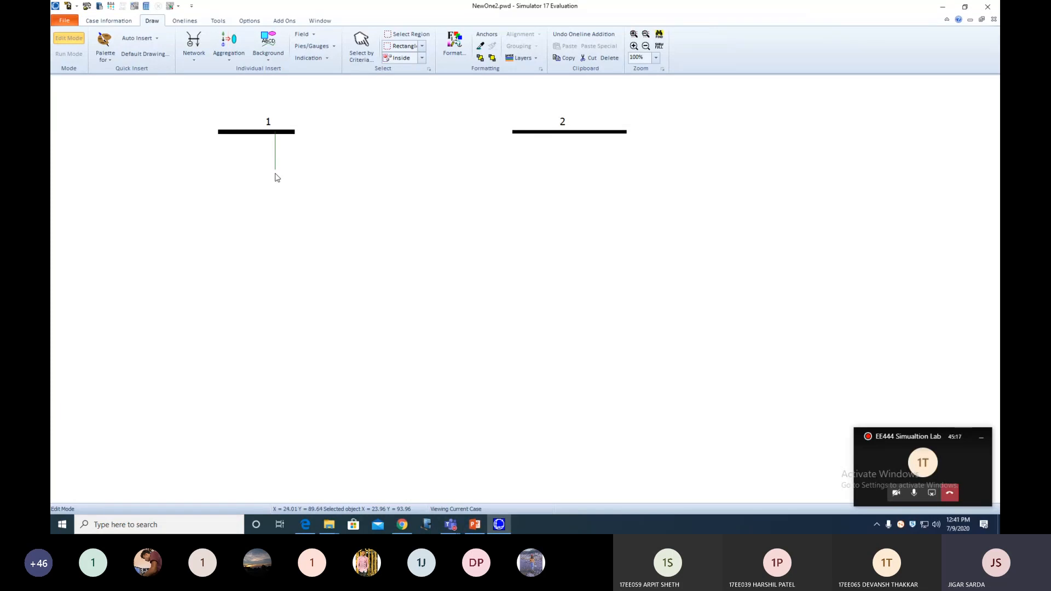
click(276, 173)
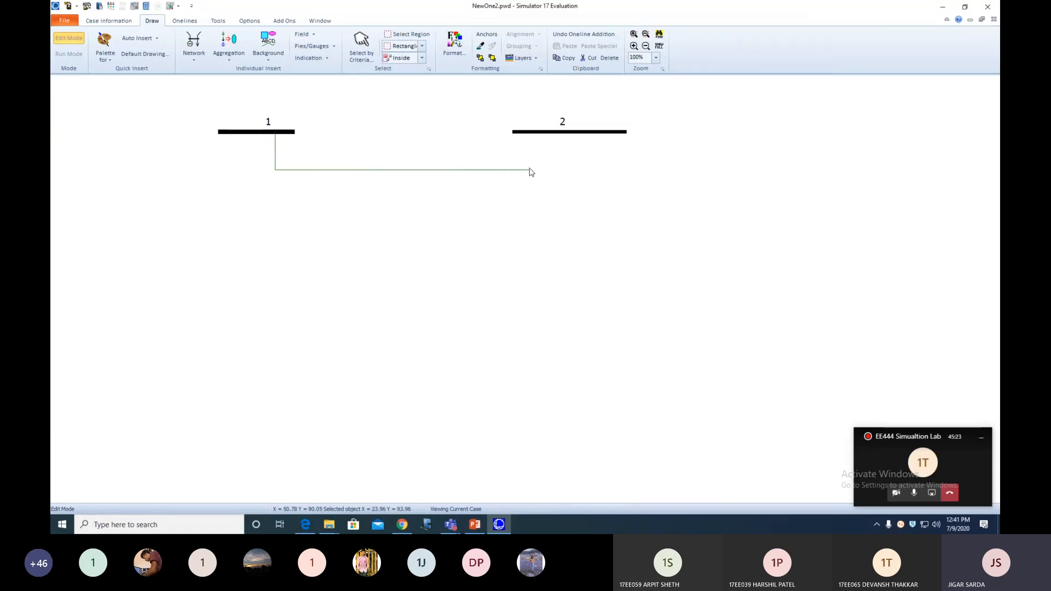
click(531, 173)
double_click(531, 134)
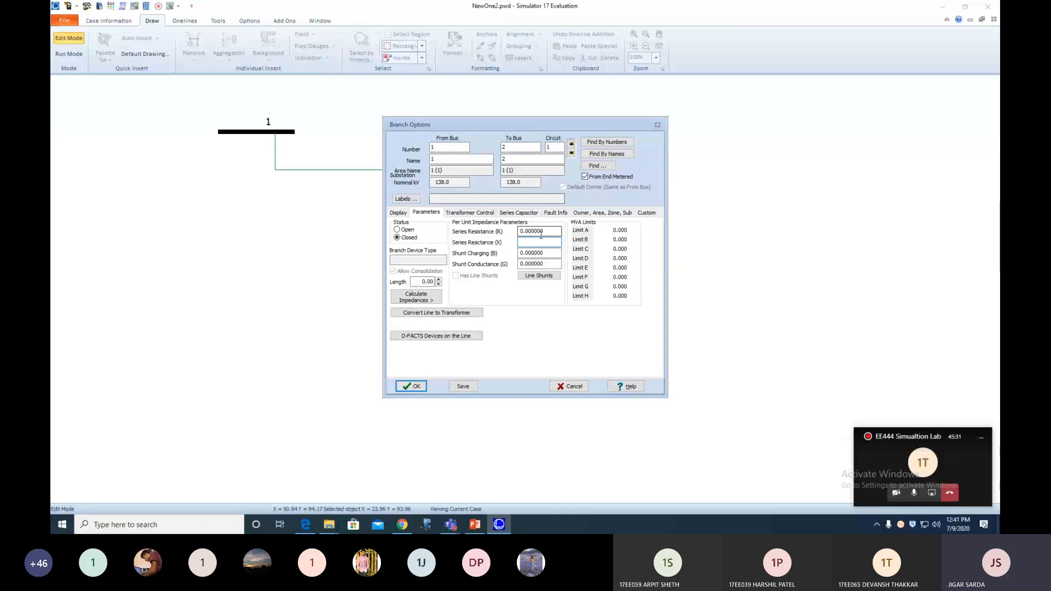
double_click(519, 232)
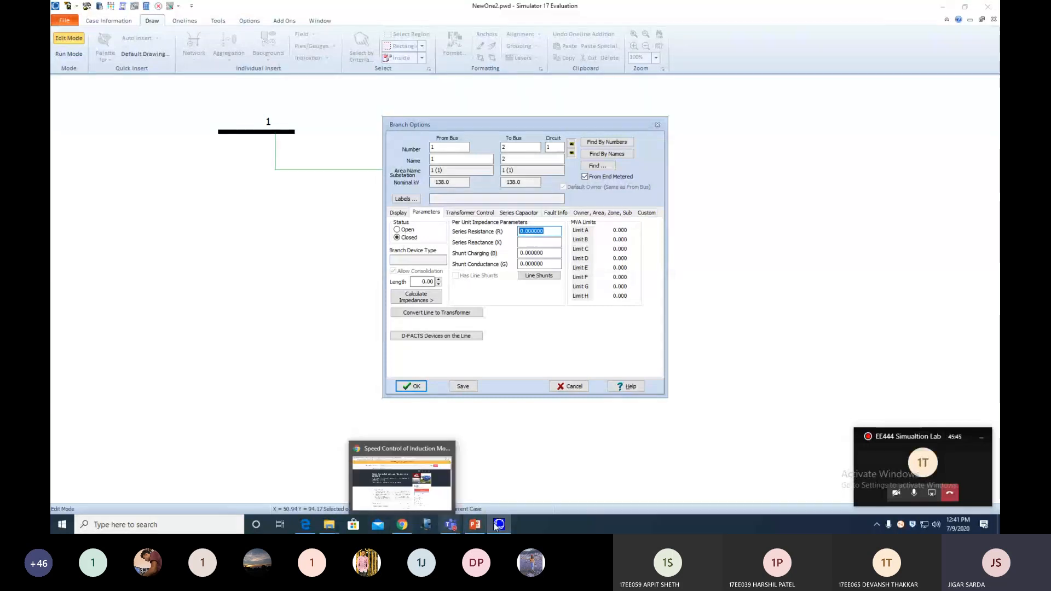
Dismiss the branch options and shrink and move the Simulator window to read the tutorial's Line 1 data, then maximize it again.
mouse_move(487, 529)
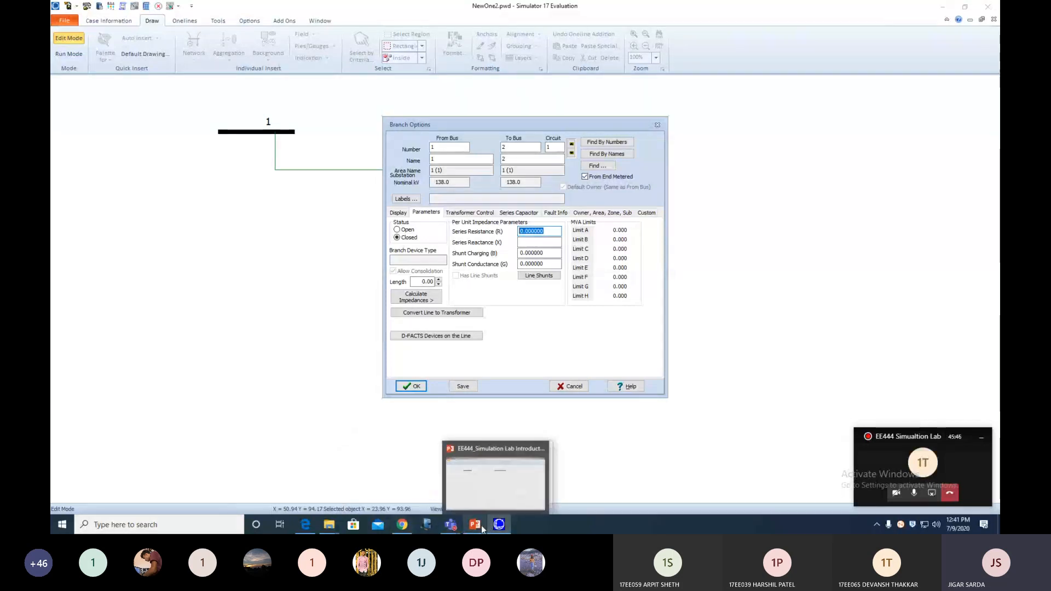
click(495, 529)
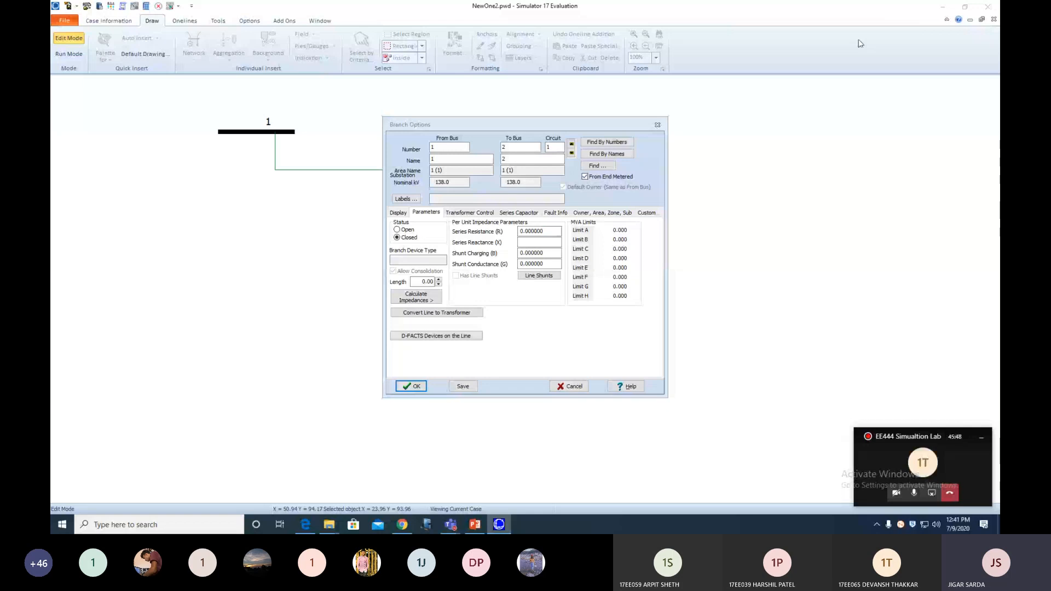
click(502, 347)
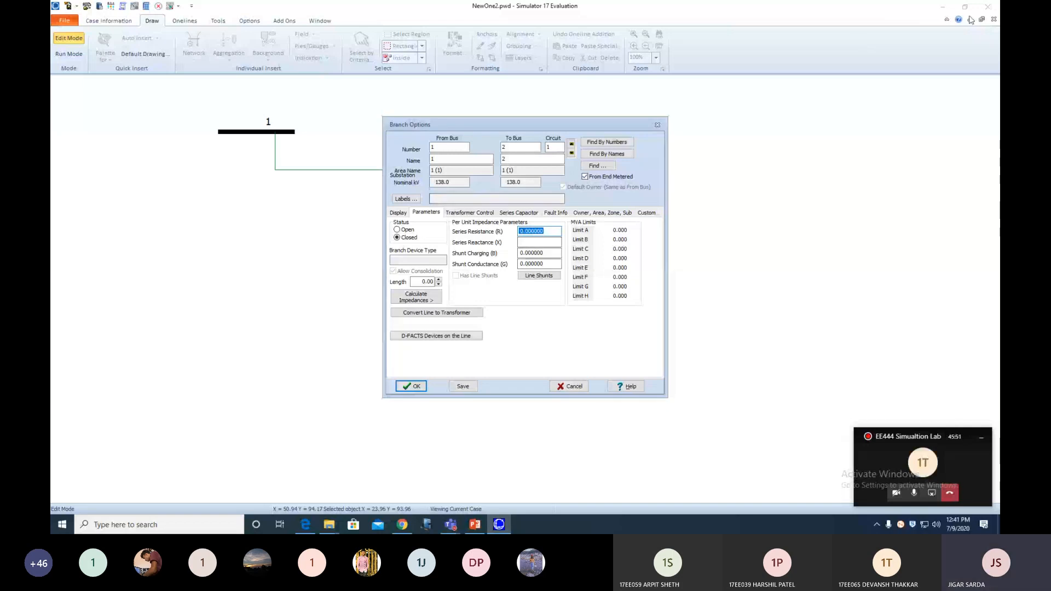
click(657, 127)
click(964, 7)
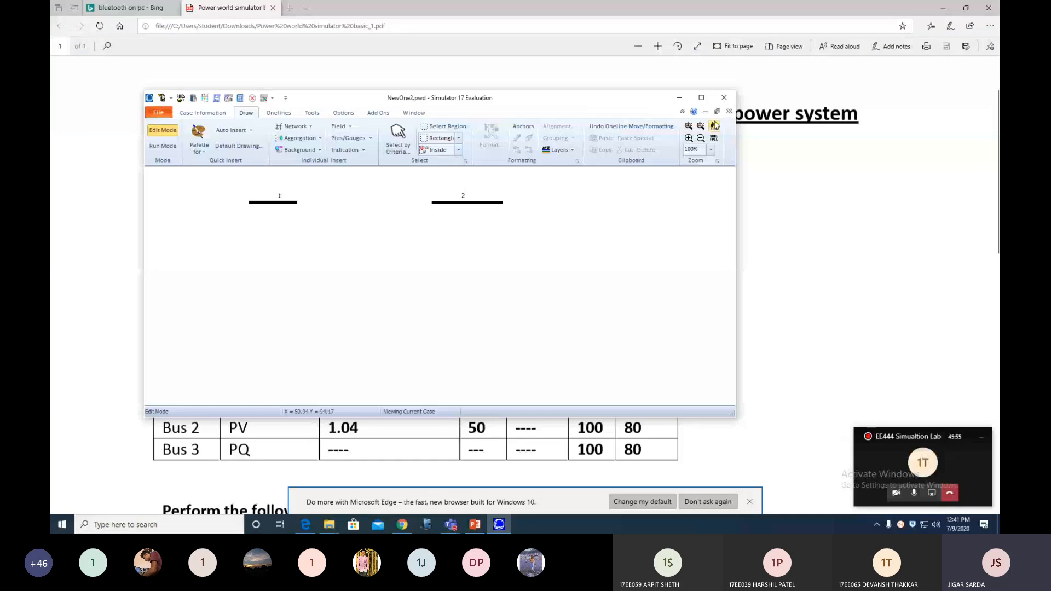
drag(383, 98, 432, 252)
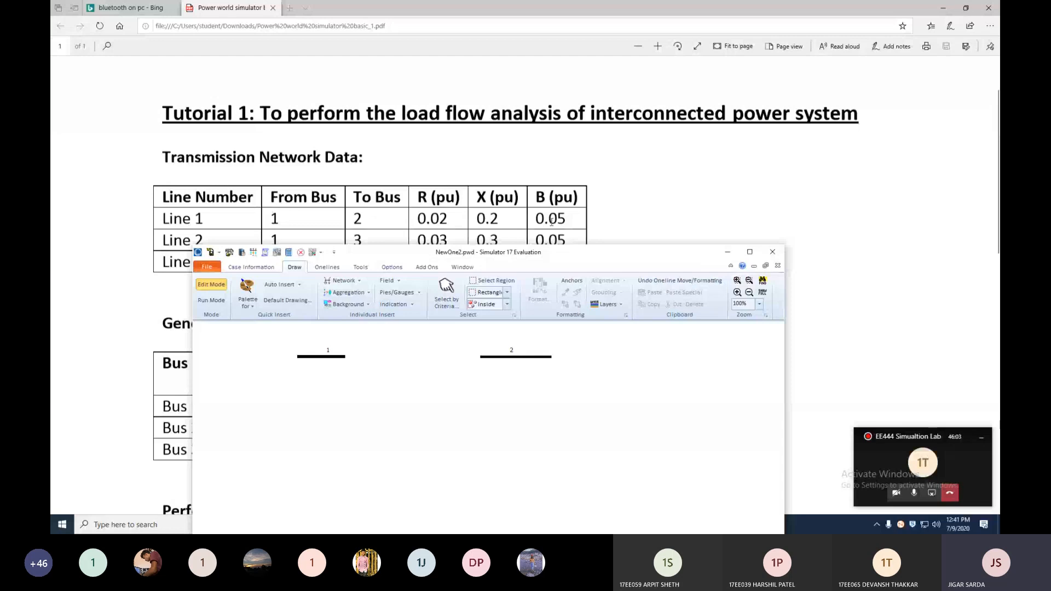
double_click(525, 252)
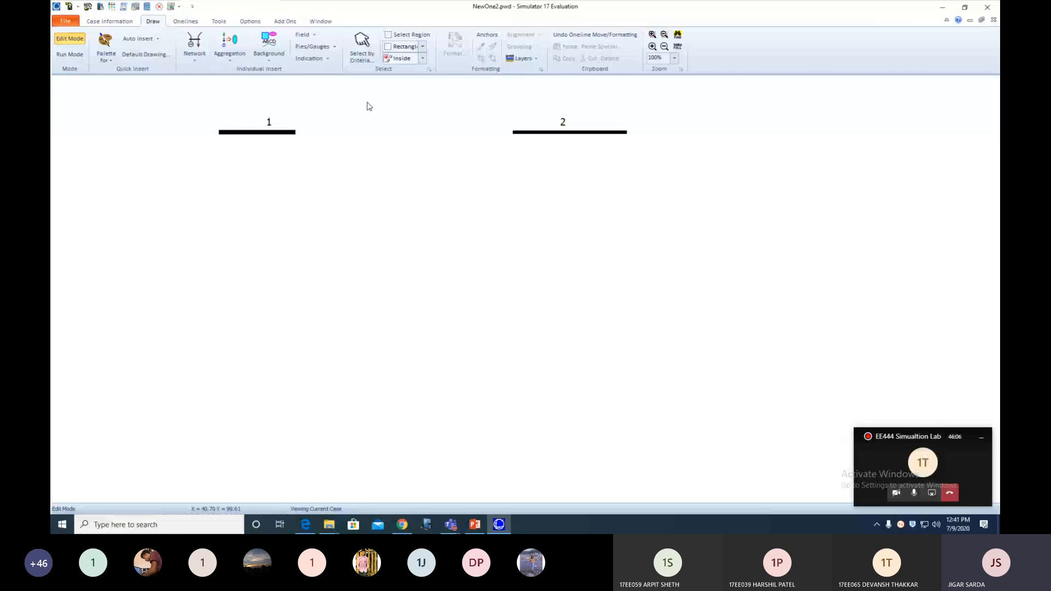
click(195, 46)
click(214, 115)
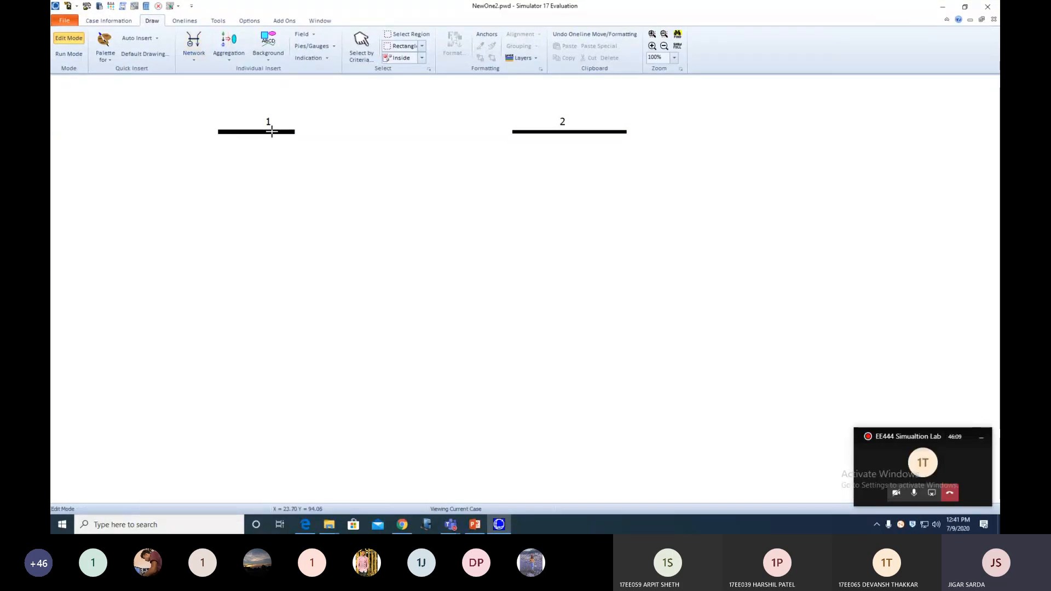
click(195, 44)
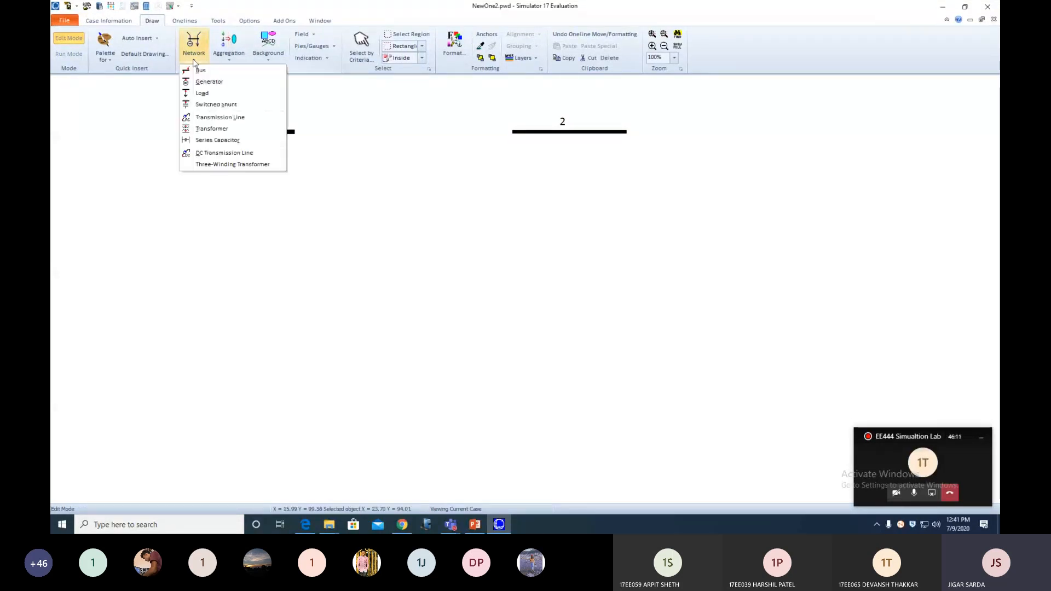
click(201, 118)
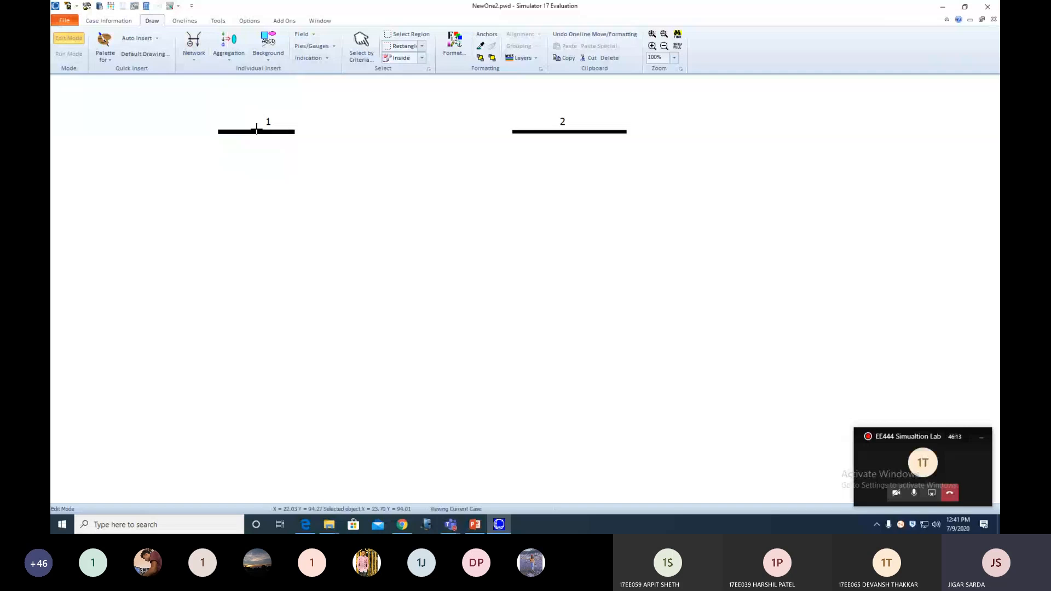
click(267, 132)
drag(267, 133, 263, 170)
key(Escape)
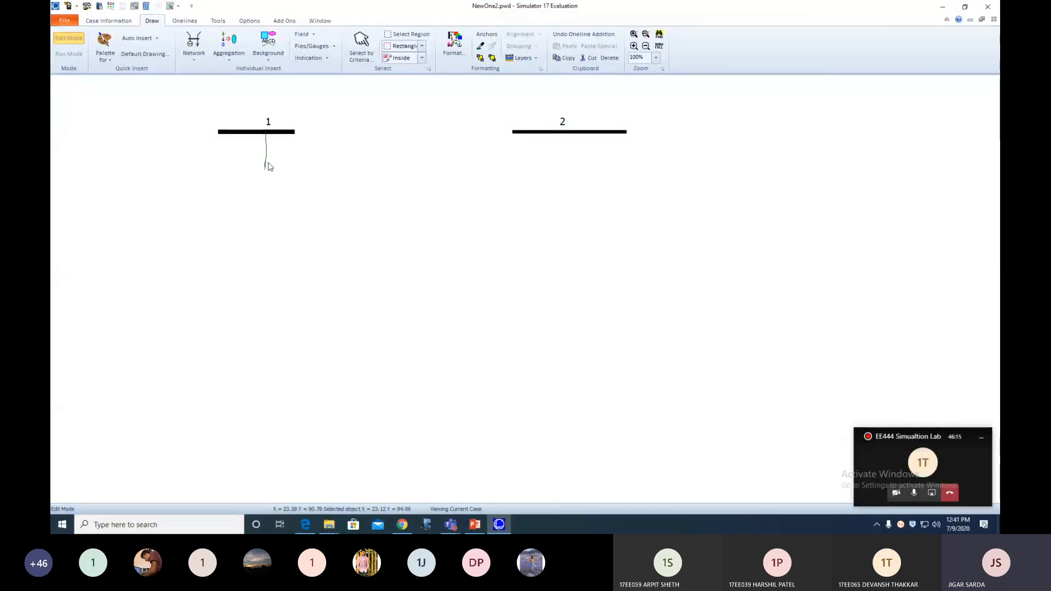
click(194, 45)
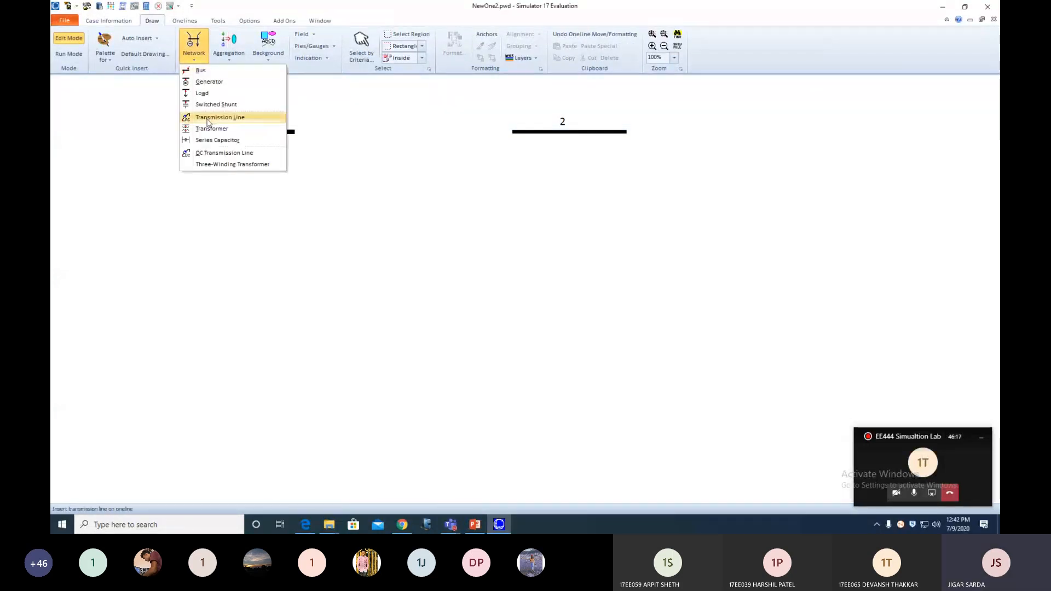
click(208, 117)
click(265, 132)
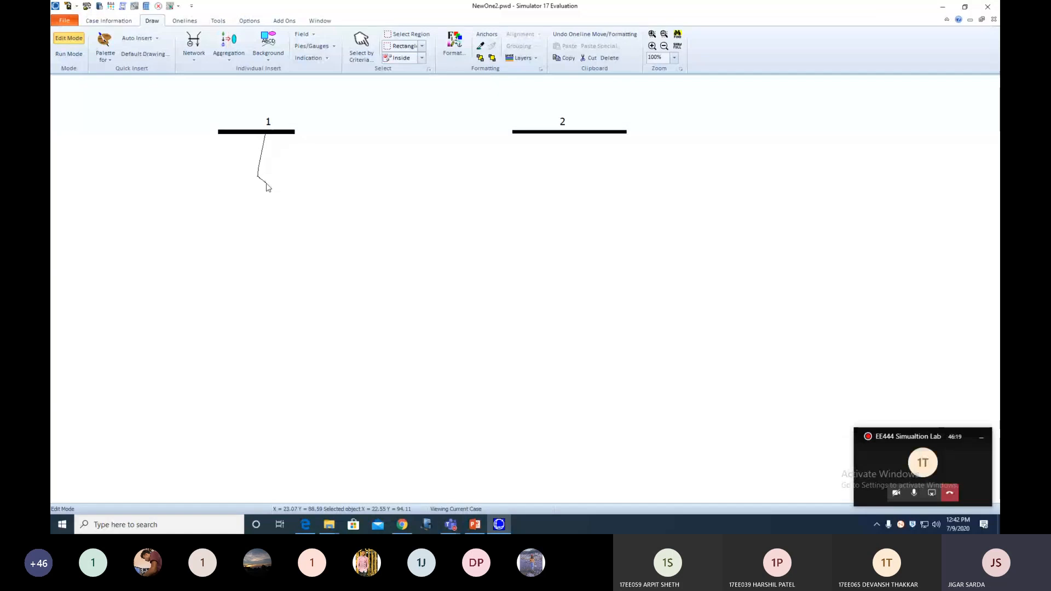
key(Escape)
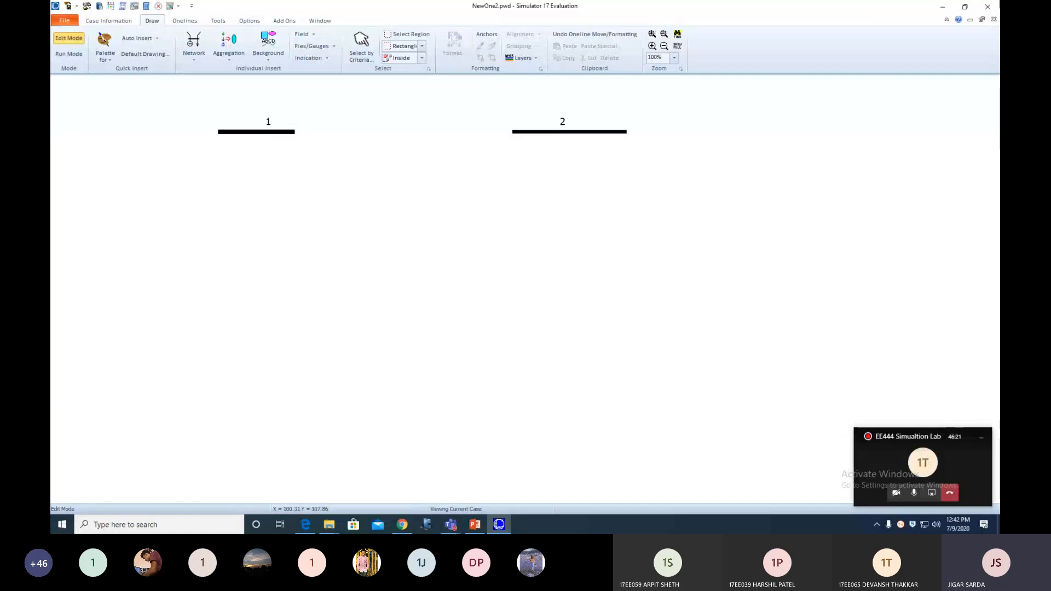
Close Simulator without saving the oneline file or the existing case.
click(987, 7)
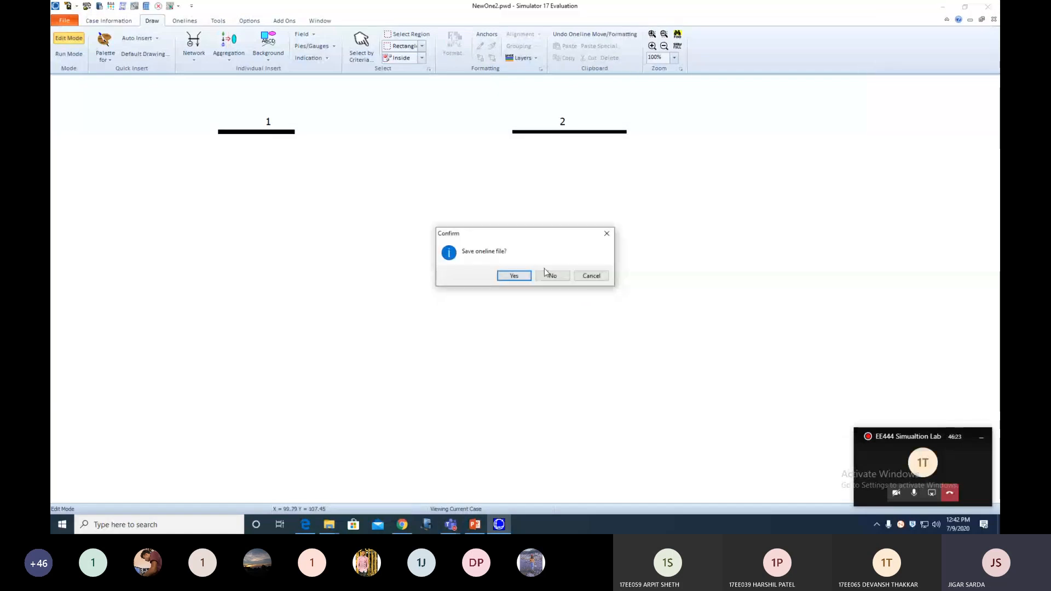
click(548, 275)
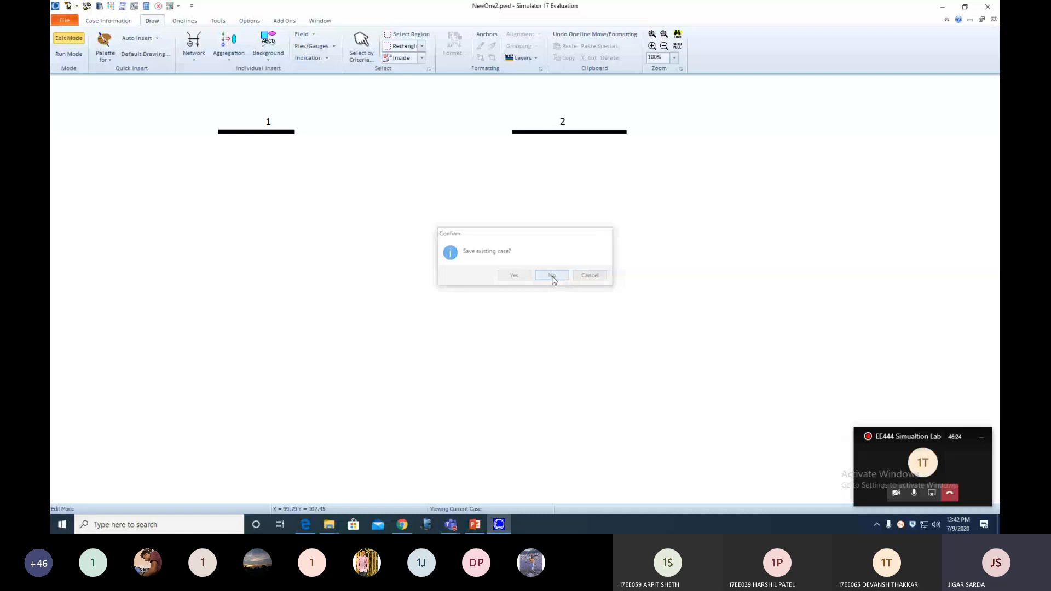
click(552, 276)
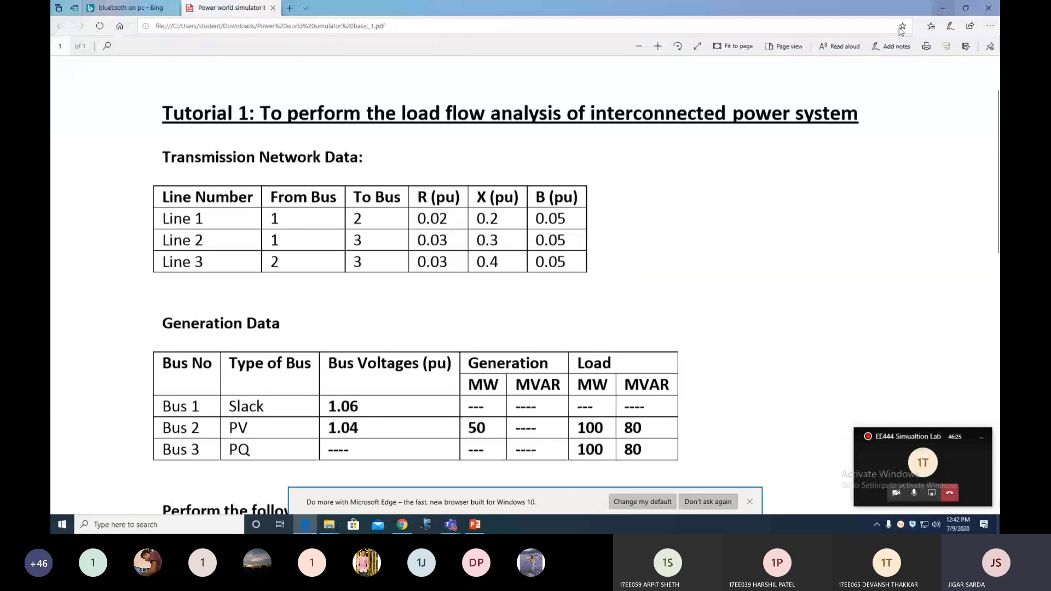
Search Windows for "power world" and minimize the Downloads window to look for the simulator on the desktop.
click(132, 516)
text(ppower)
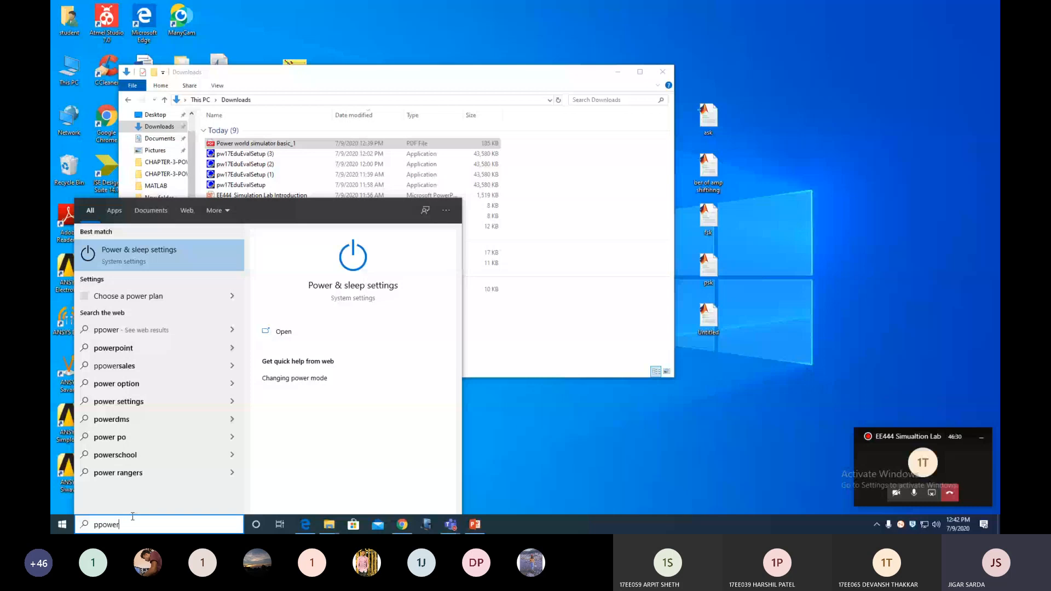
key(BackSpace)
key(BackSpace)
key(BackSpace)
key(BackSpace)
key(BackSpace)
key(BackSpace)
text(powe)
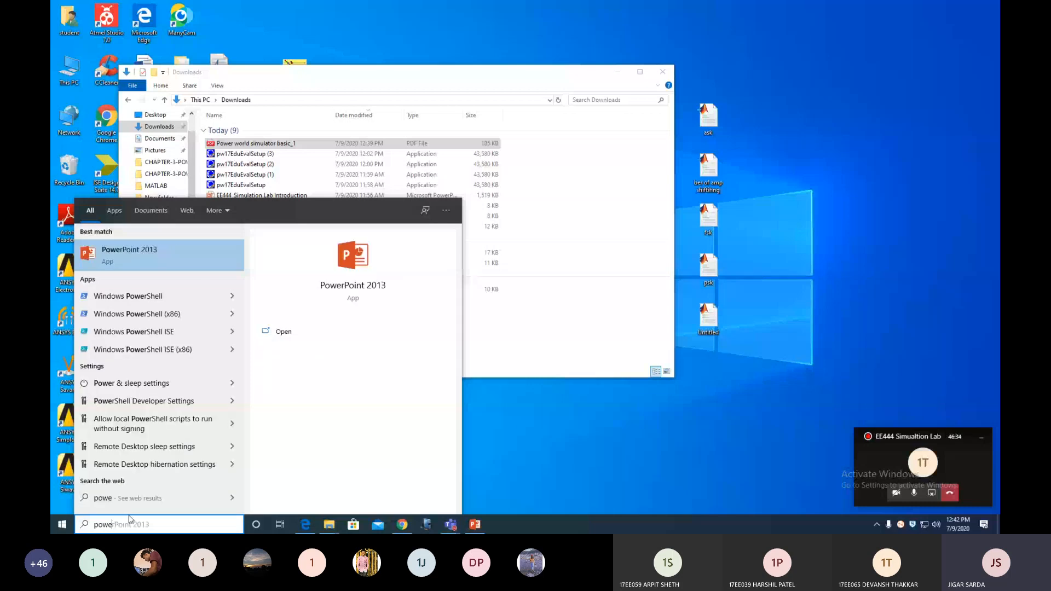
text(r wr)
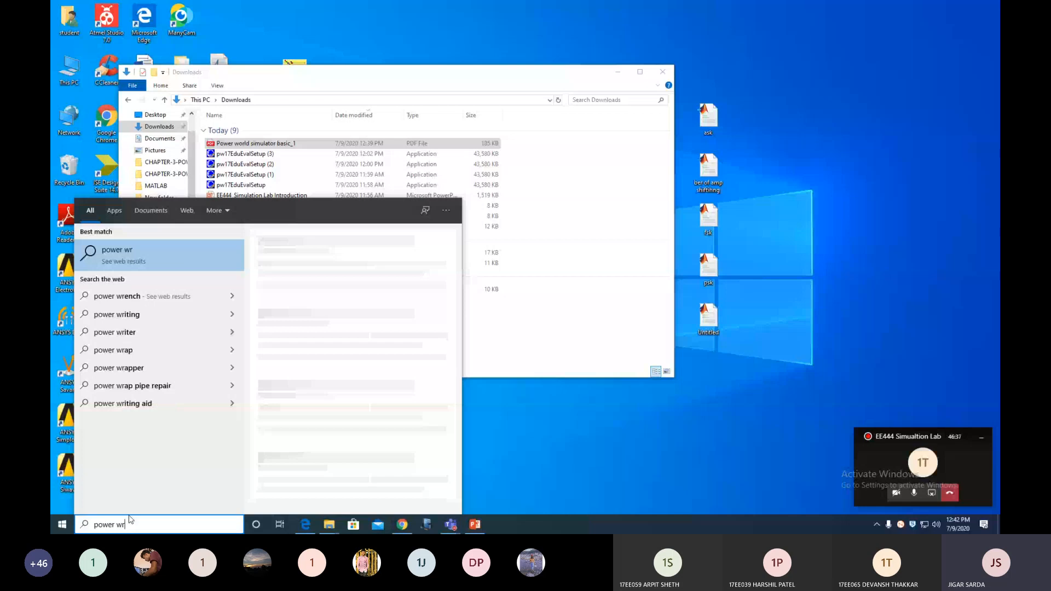
key(BackSpace)
text(or)
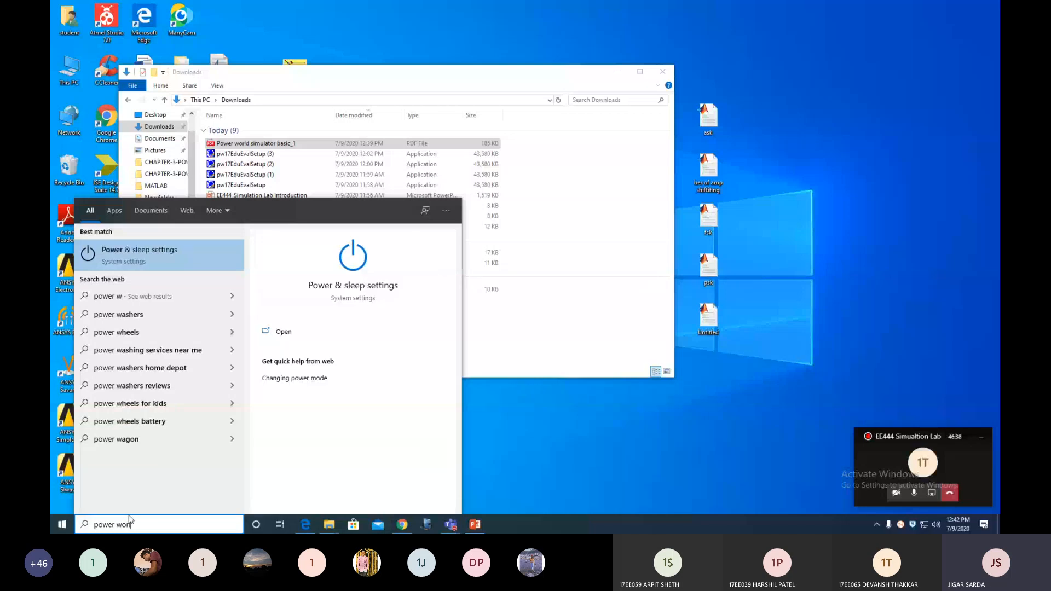
text(ld)
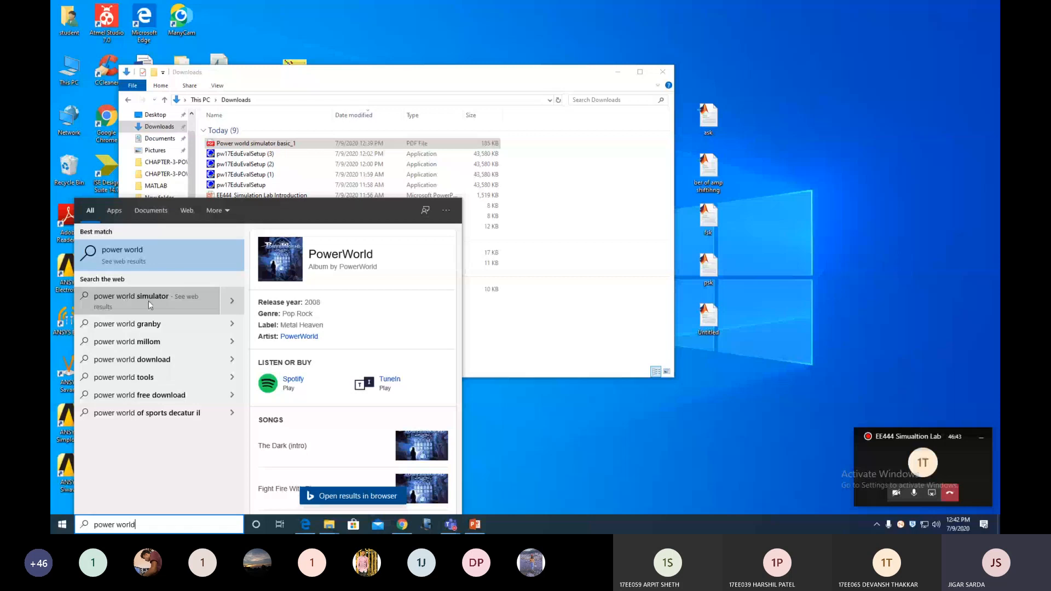
click(591, 469)
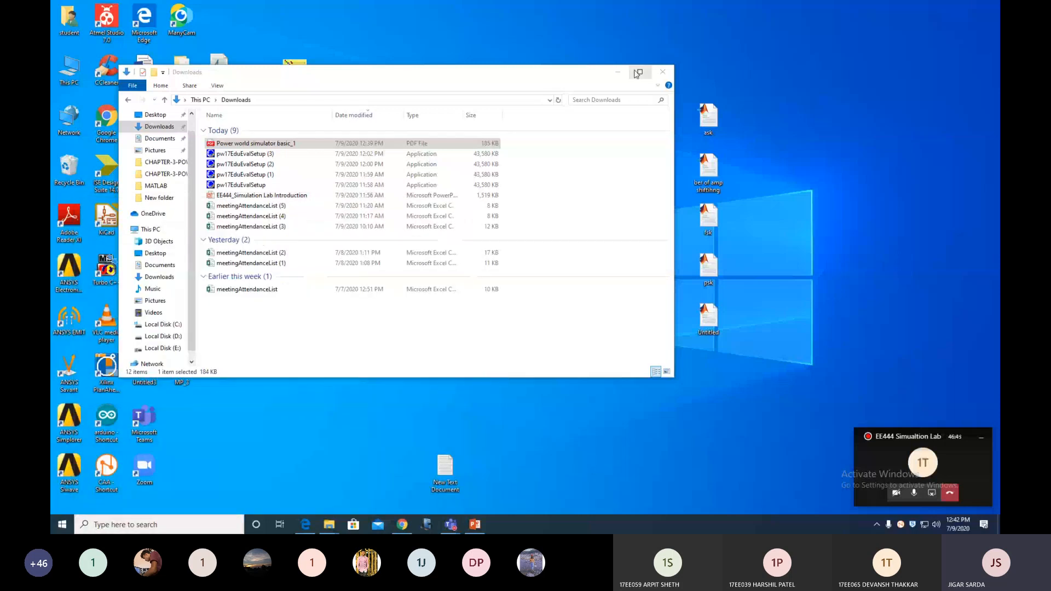
click(617, 72)
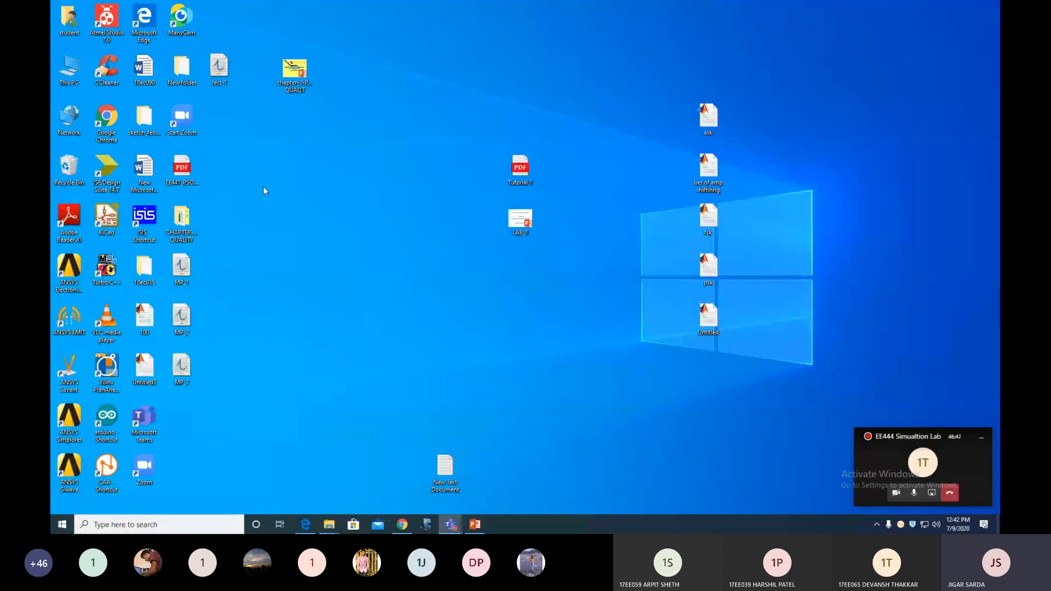
click(124, 526)
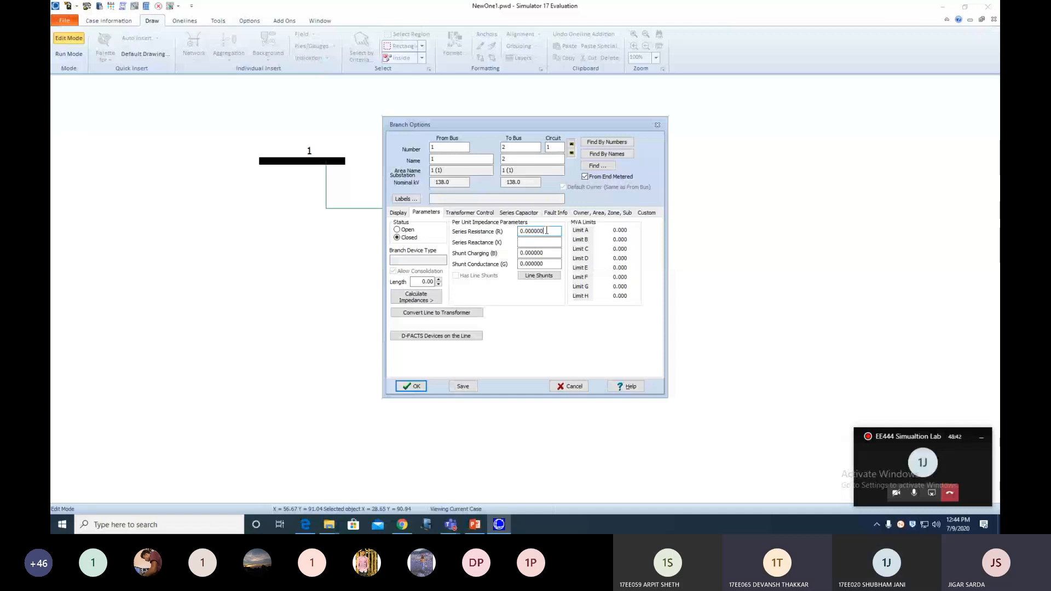
Set the bus 1 to bus 2 line's series resistance to 0.02, series reactance to 0.2 and shunt charging to 0.05.
text(0.02)
key(Tab)
text(0.2)
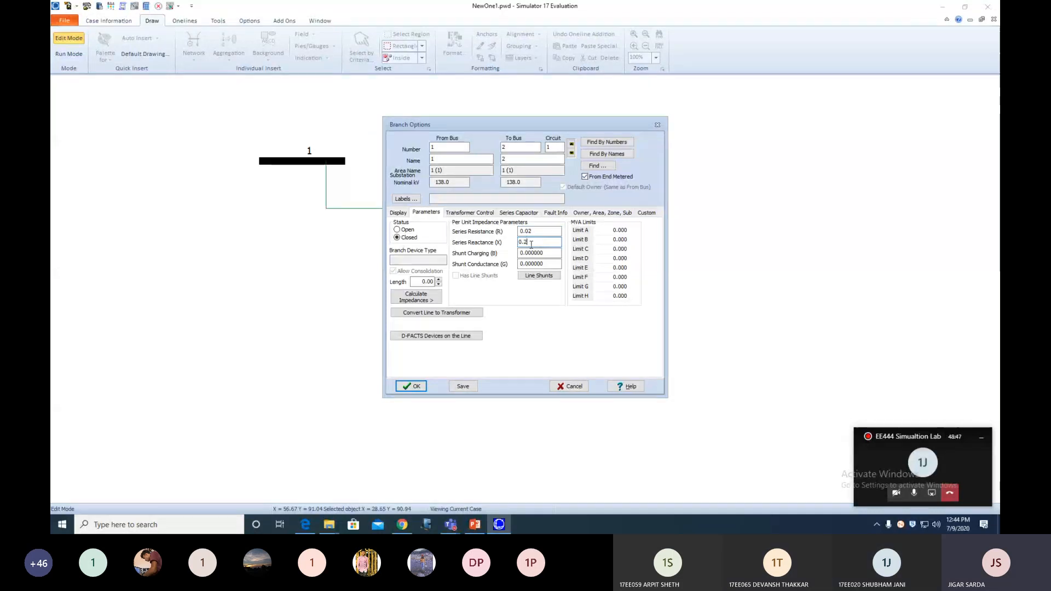
click(546, 250)
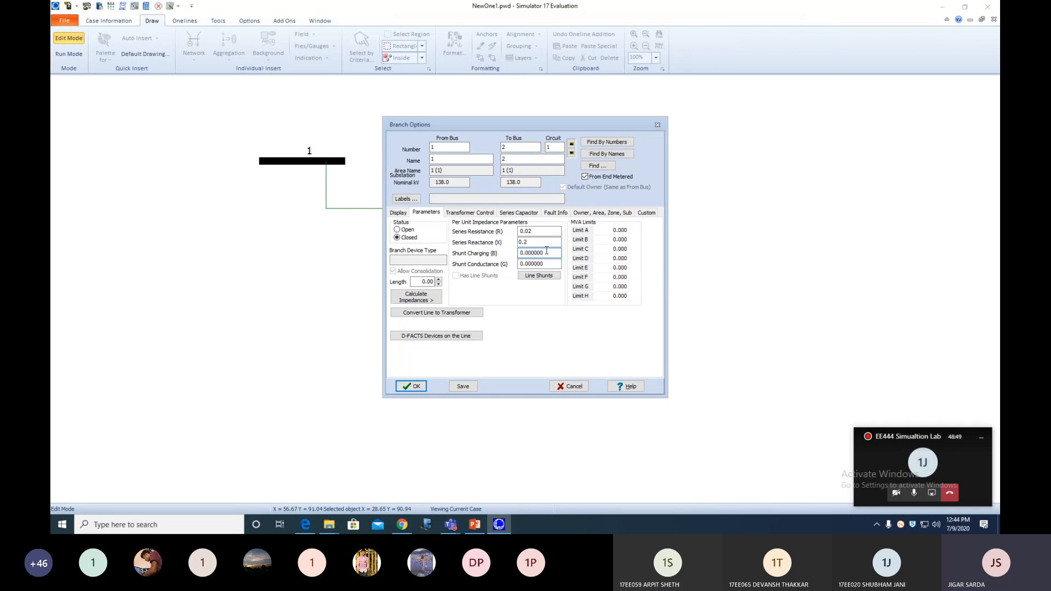
key(BackSpace)
key(BackSpace)
key(BackSpace)
key(BackSpace)
text(5)
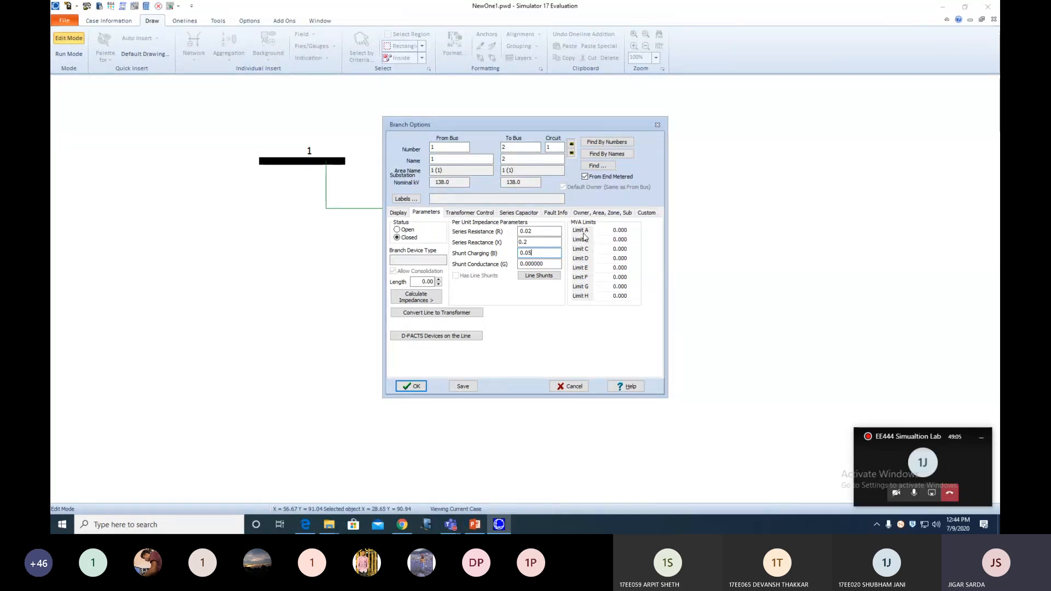
Set MVA limits A and B of the bus 1 to bus 2 line to 100, then save and accept the branch options.
click(613, 231)
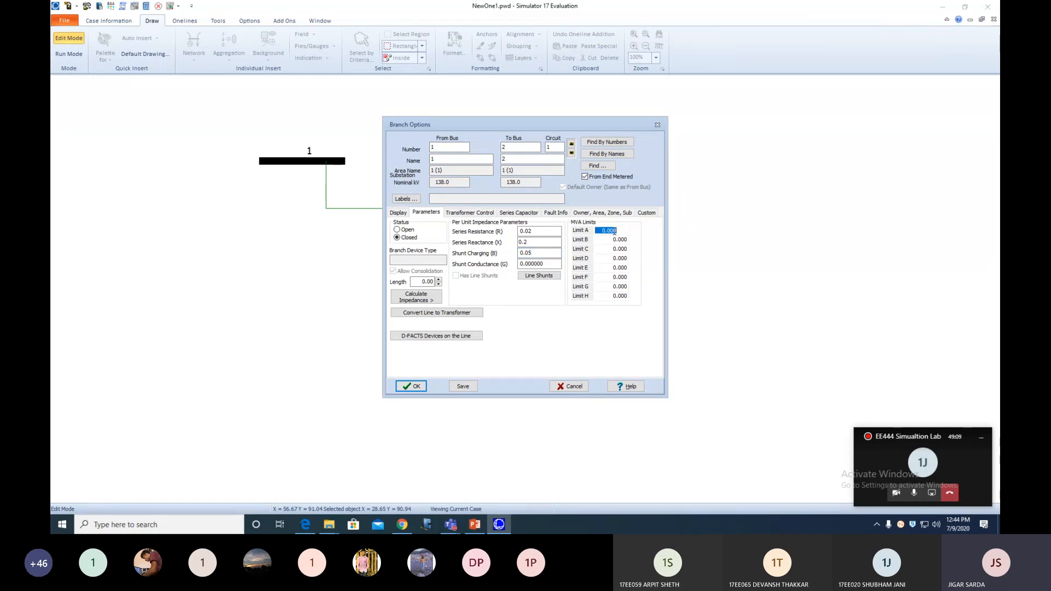
text(100)
click(618, 241)
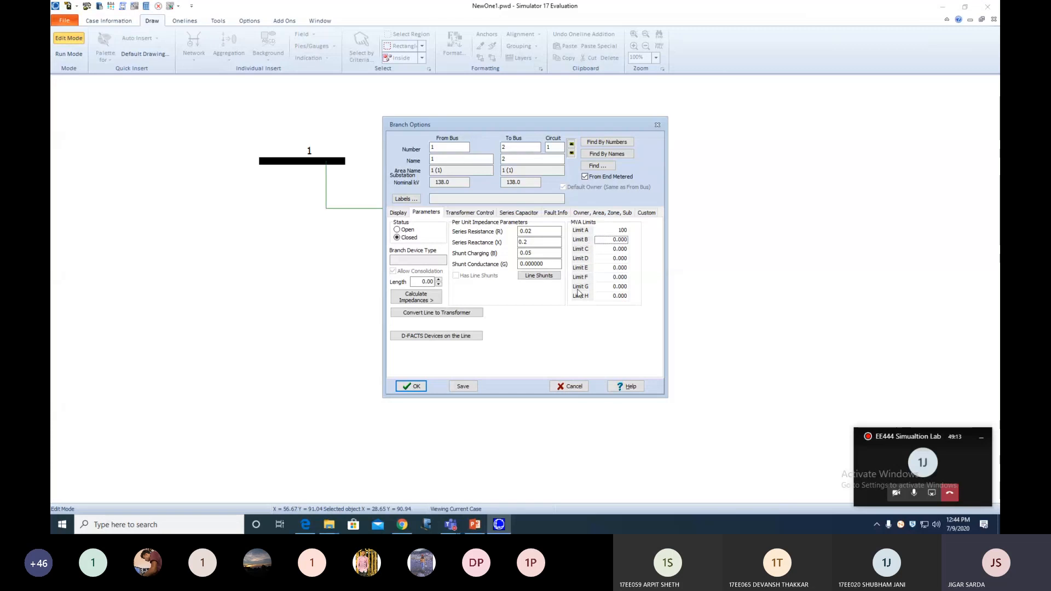
click(613, 240)
text(100)
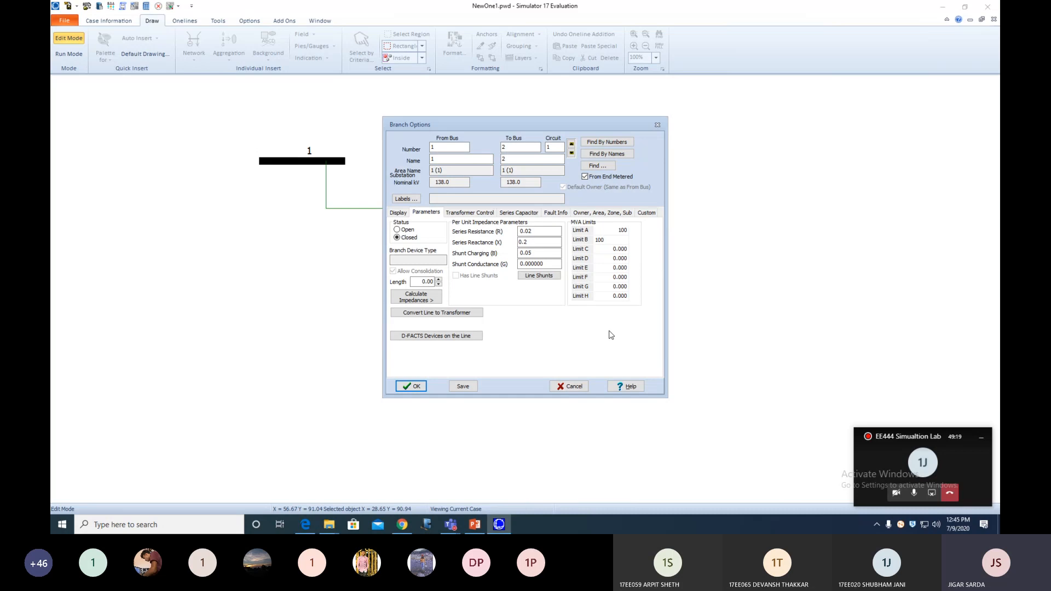
key(Return)
click(460, 387)
click(410, 387)
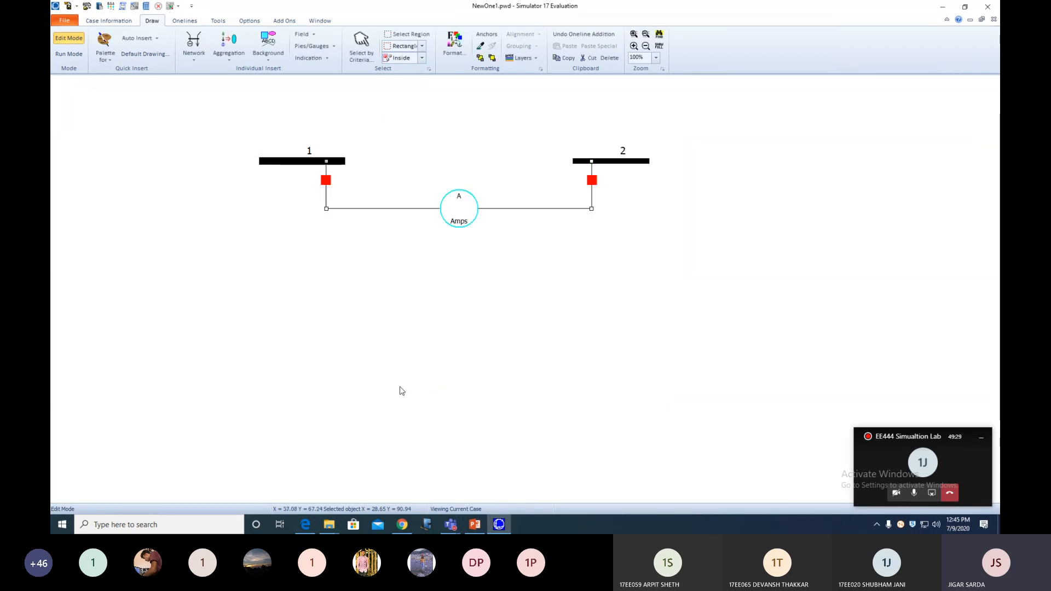
click(426, 358)
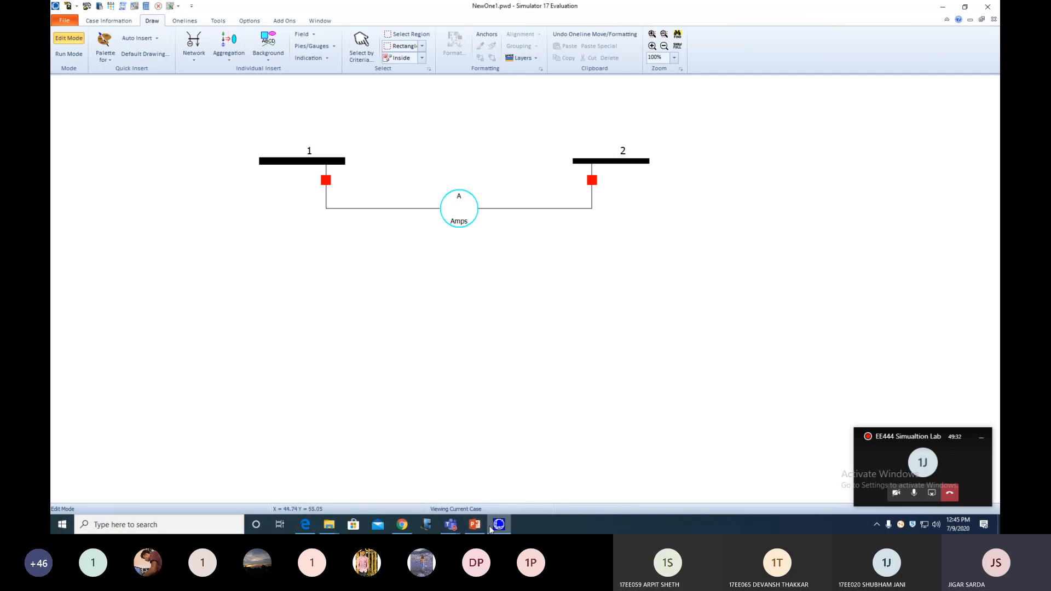
Open the Power world simulator basic_1 PDF from Downloads in Edge, close the duplicate tab and check the Line 1 data.
mouse_move(448, 526)
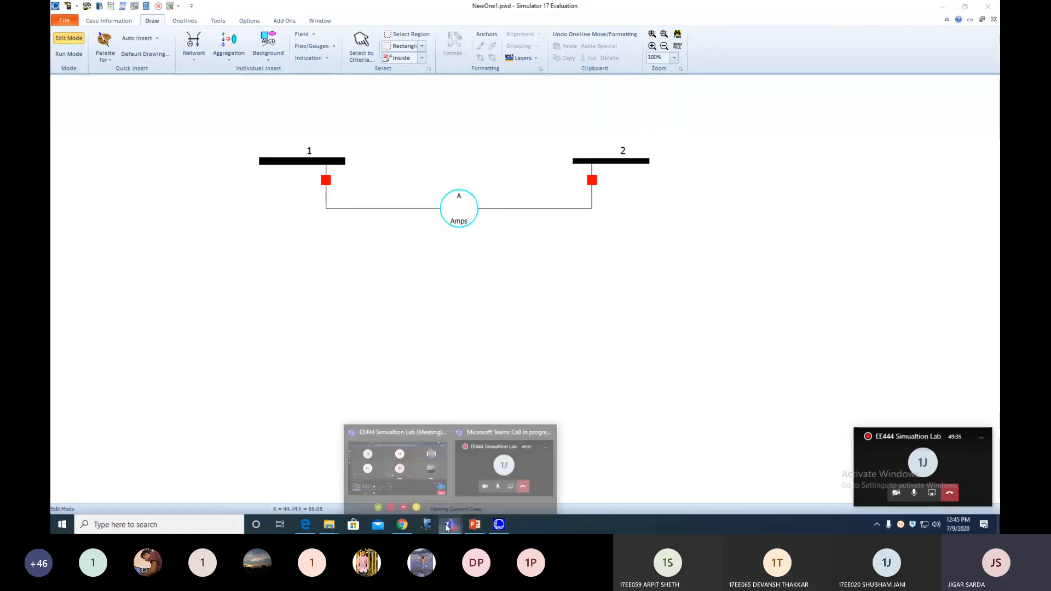
click(943, 7)
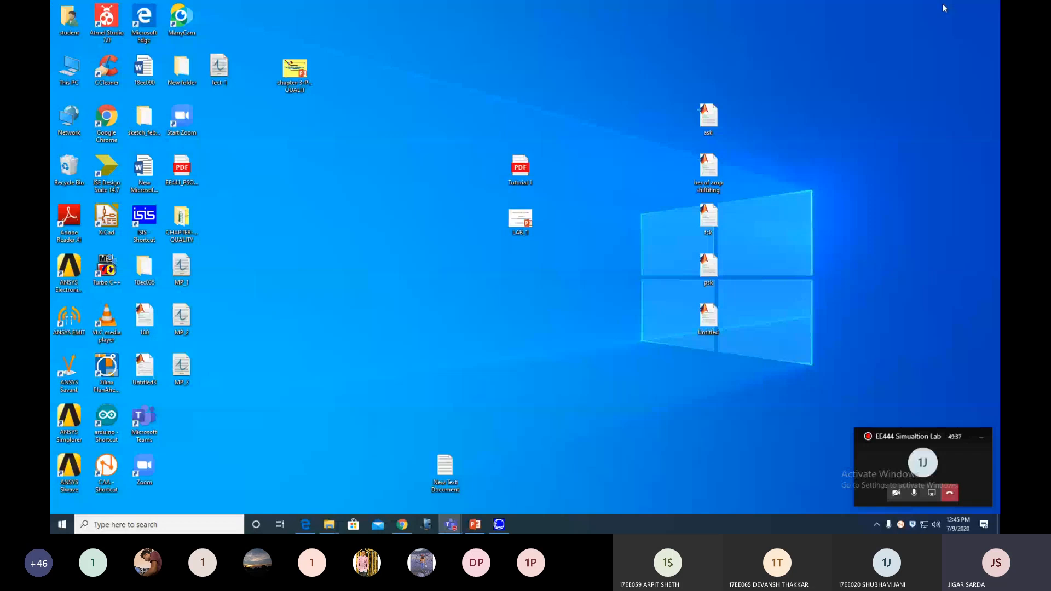
double_click(69, 68)
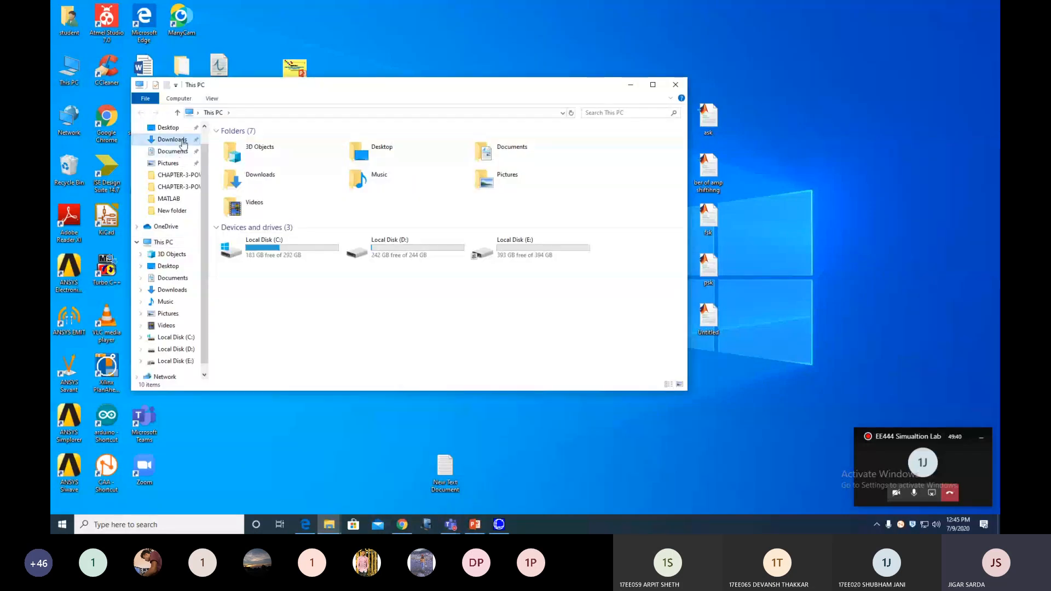
click(183, 143)
double_click(460, 266)
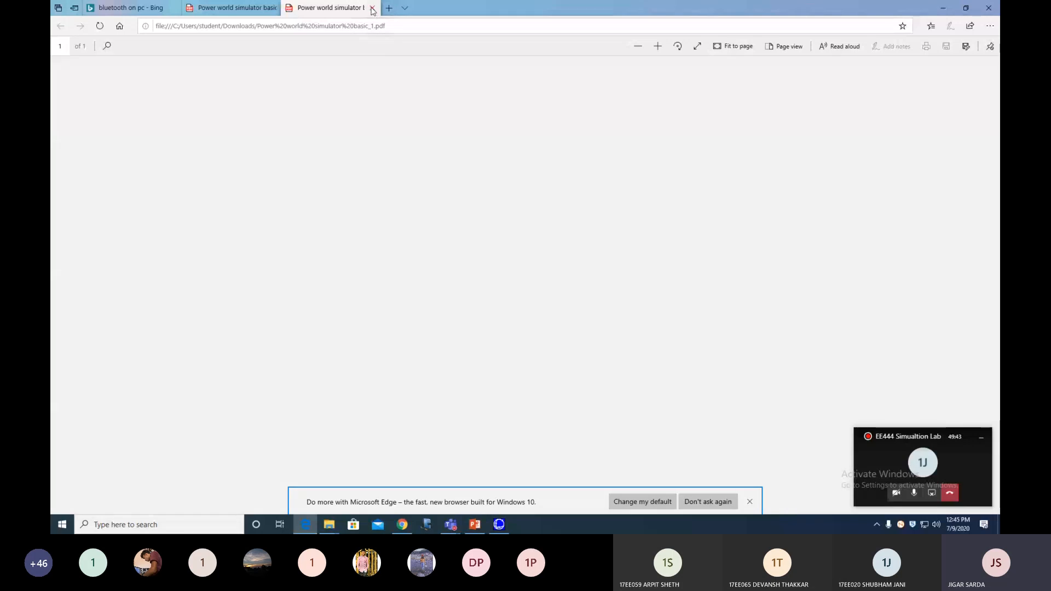
click(372, 9)
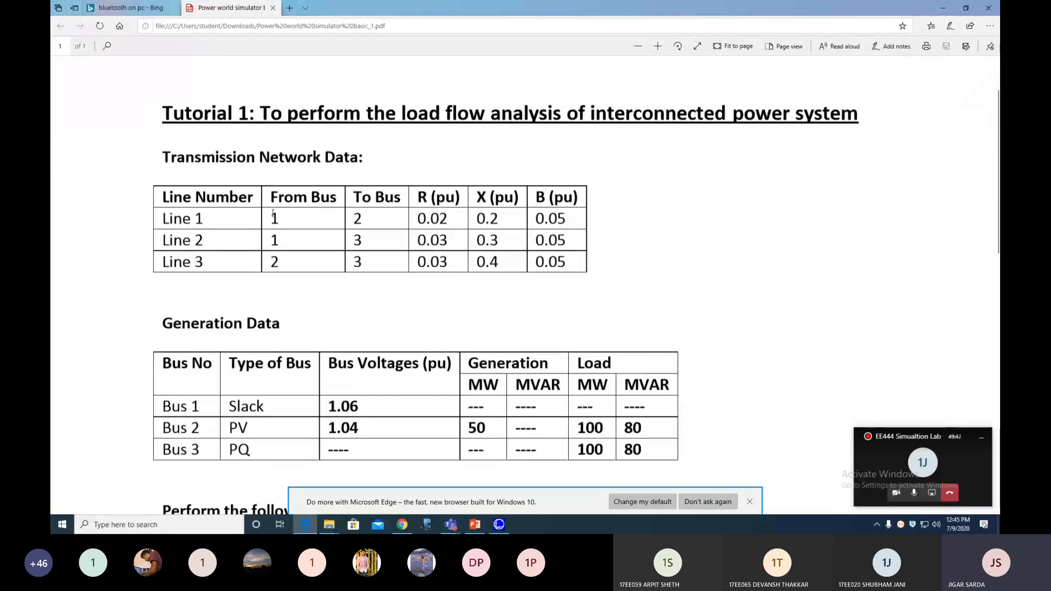
drag(271, 219, 444, 221)
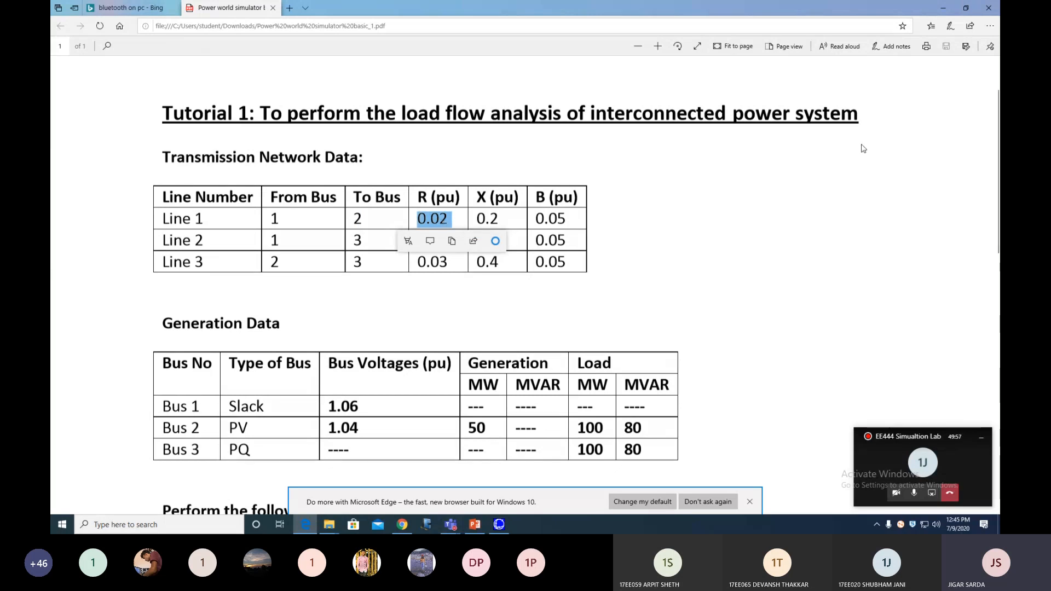
click(833, 197)
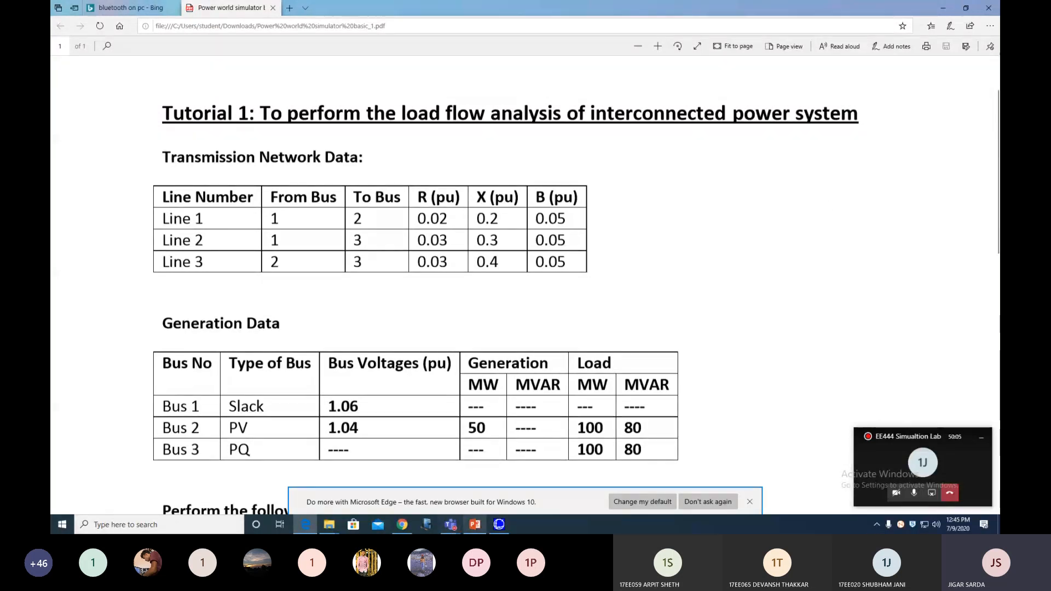
Switch back to Simulator, insert bus 3 below and between buses 1 and 2, and resize it into a longer, thinner bar.
click(500, 524)
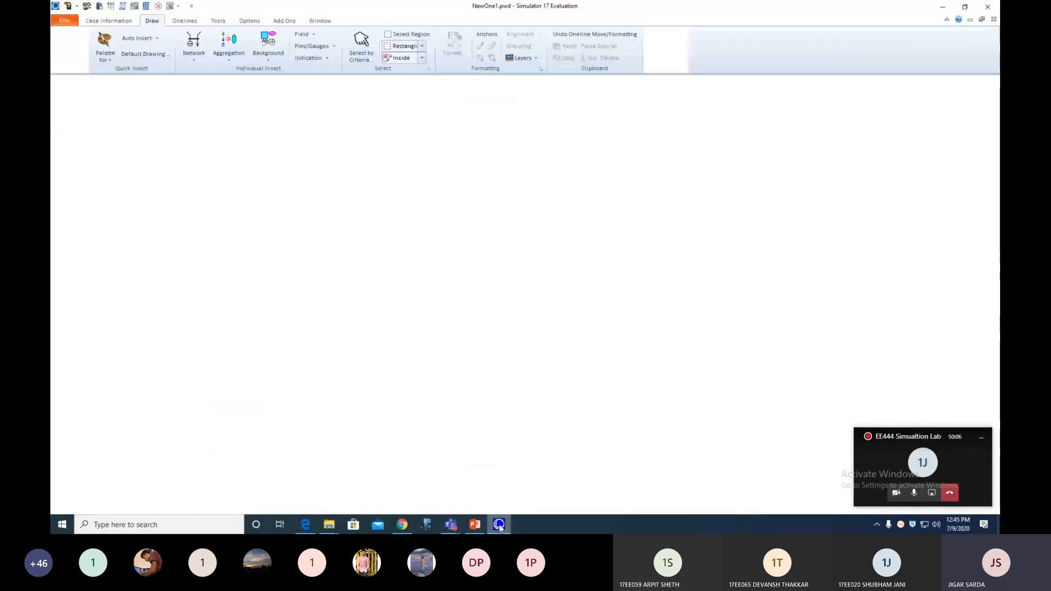
click(195, 55)
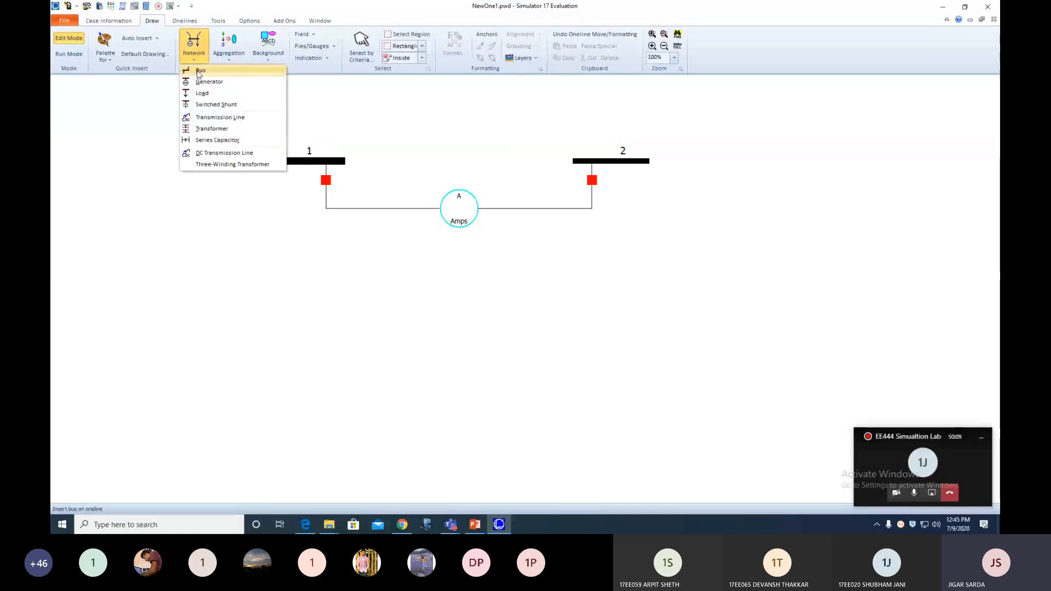
click(199, 72)
click(438, 340)
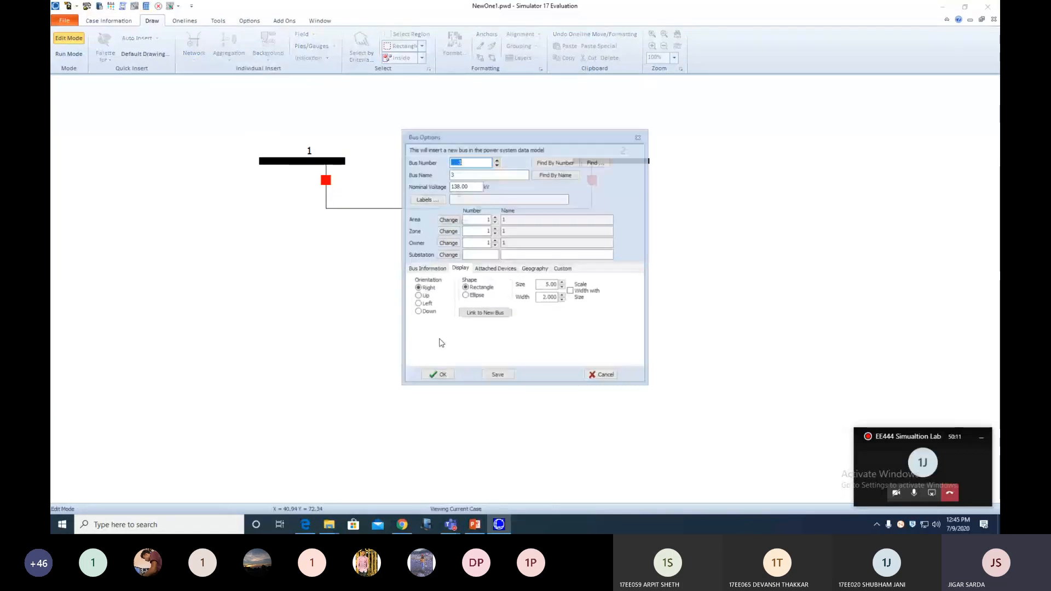
click(445, 375)
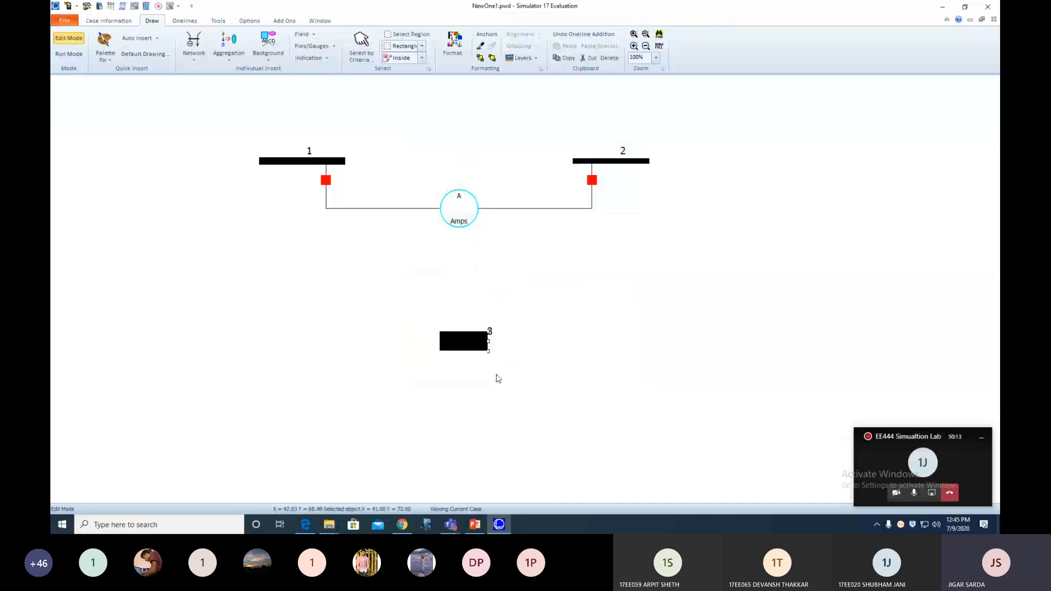
drag(489, 348, 507, 344)
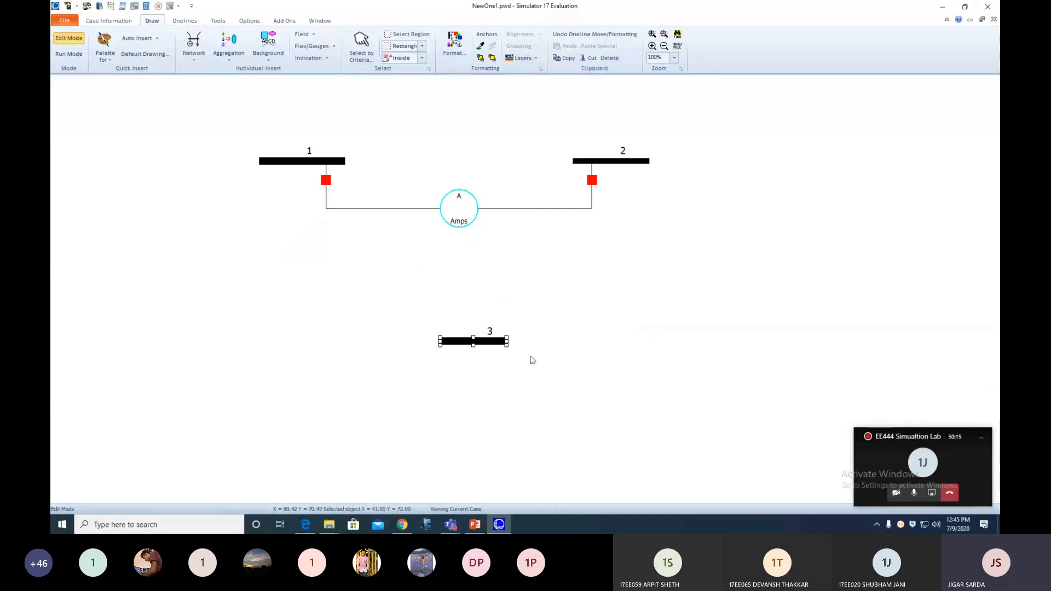
click(533, 360)
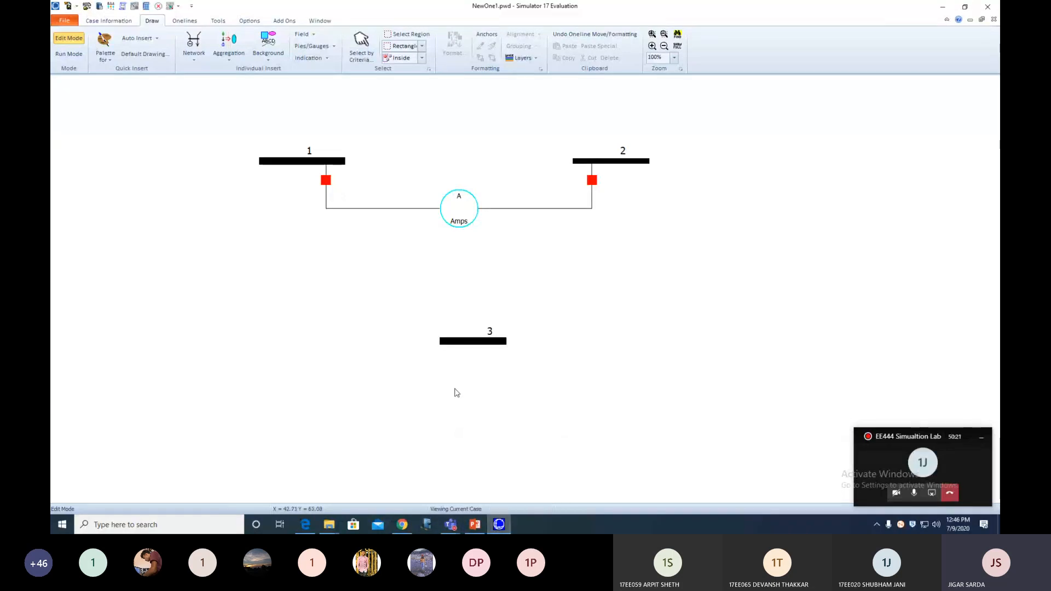
Switch to the tutorial PDF in Edge and read Line 2's end buses and its R, X and B values.
click(305, 525)
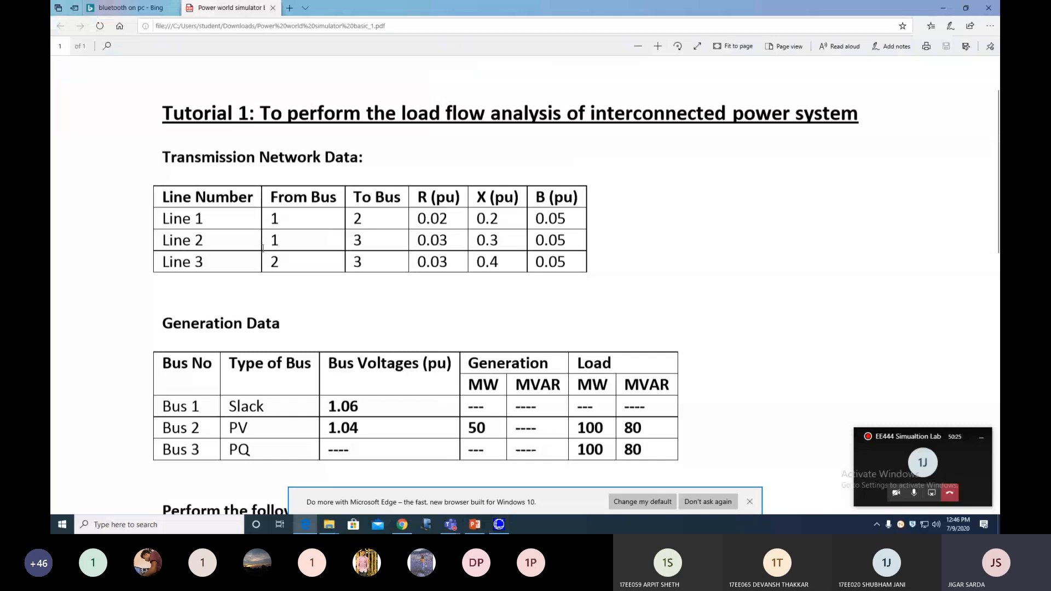
double_click(359, 240)
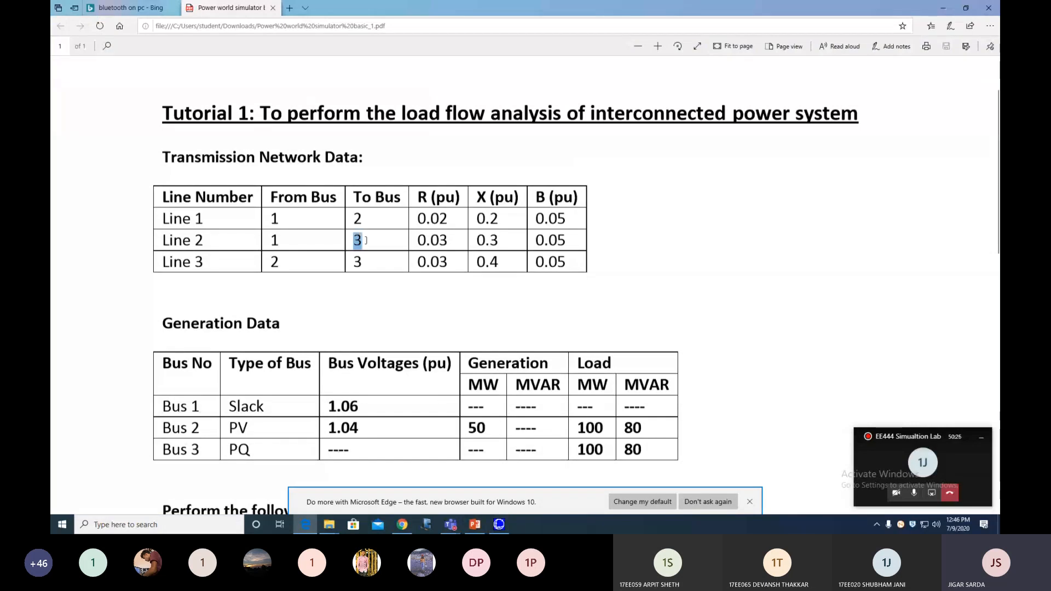
double_click(281, 240)
double_click(442, 241)
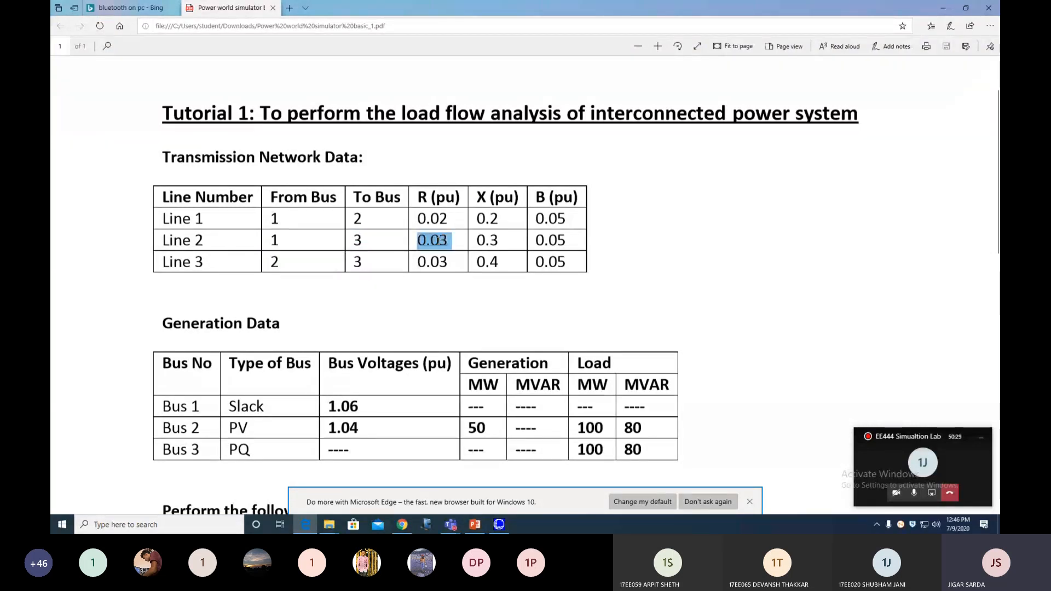
double_click(480, 240)
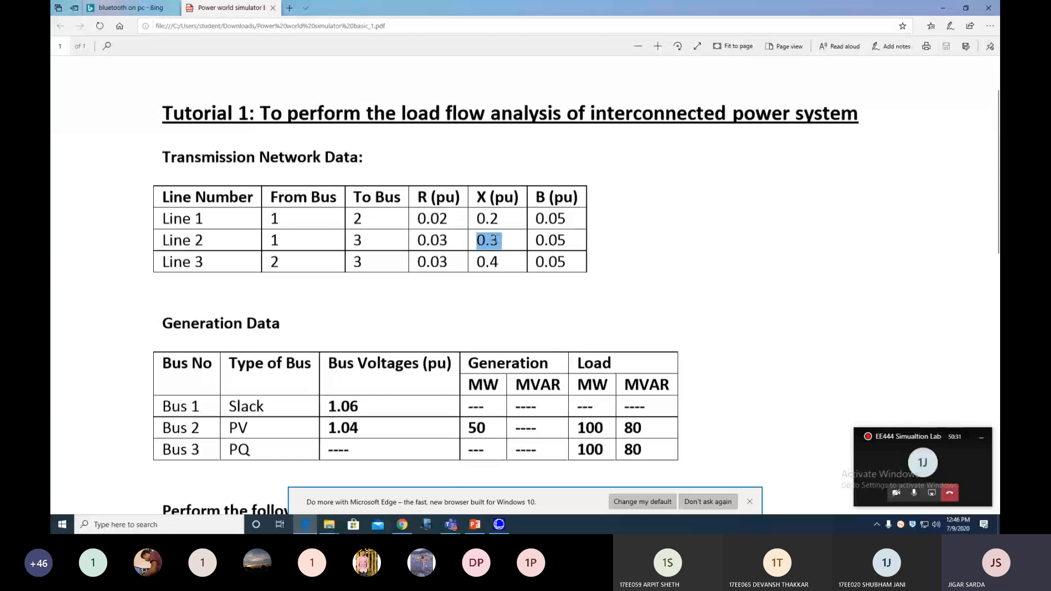
double_click(539, 240)
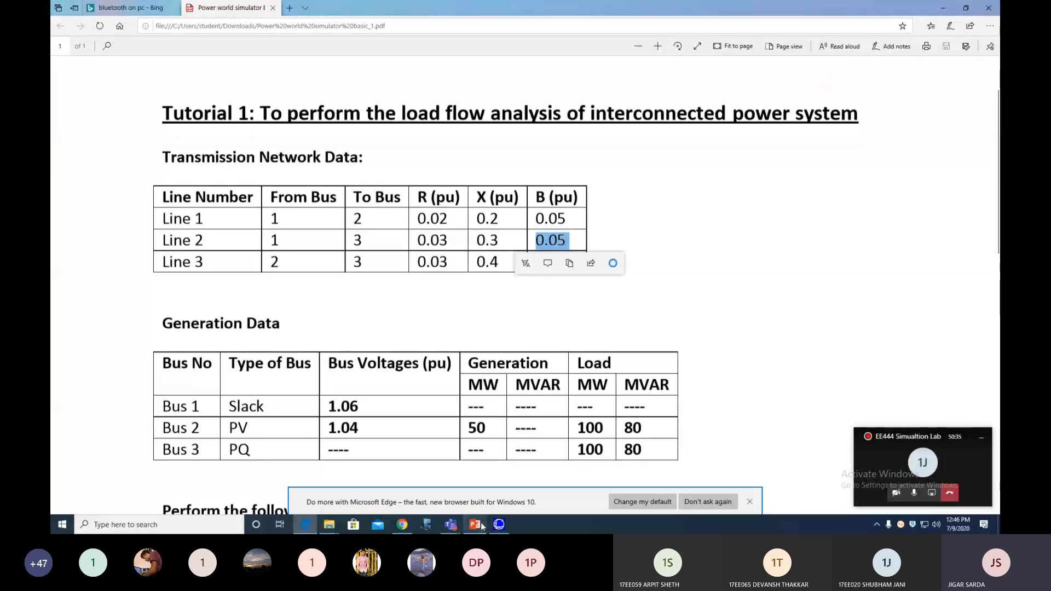
Switch back to Simulator and draw a transmission line from bus 1 down, across and down to bus 3.
click(499, 524)
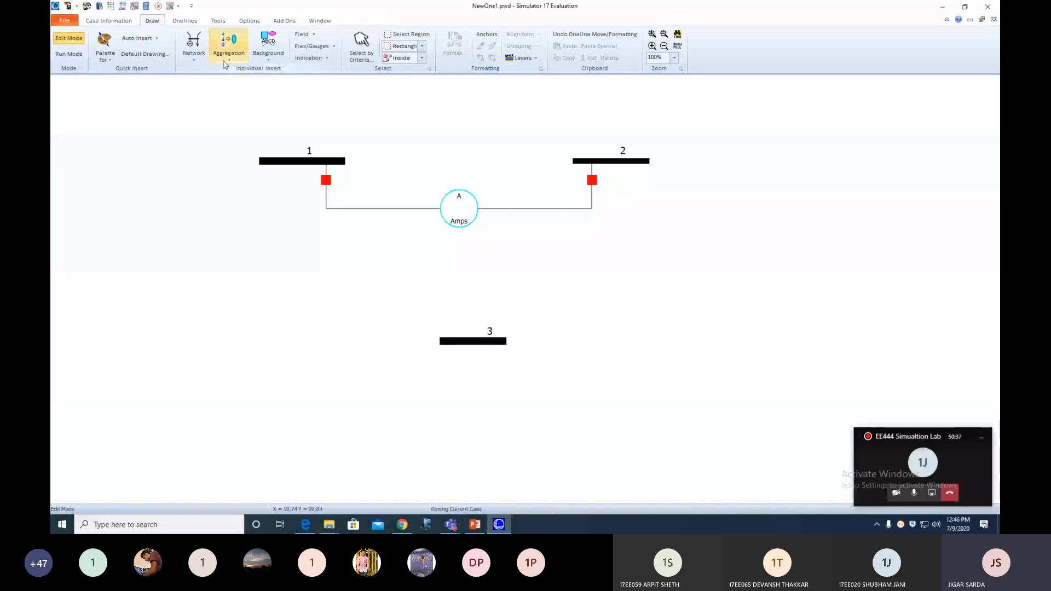
click(193, 48)
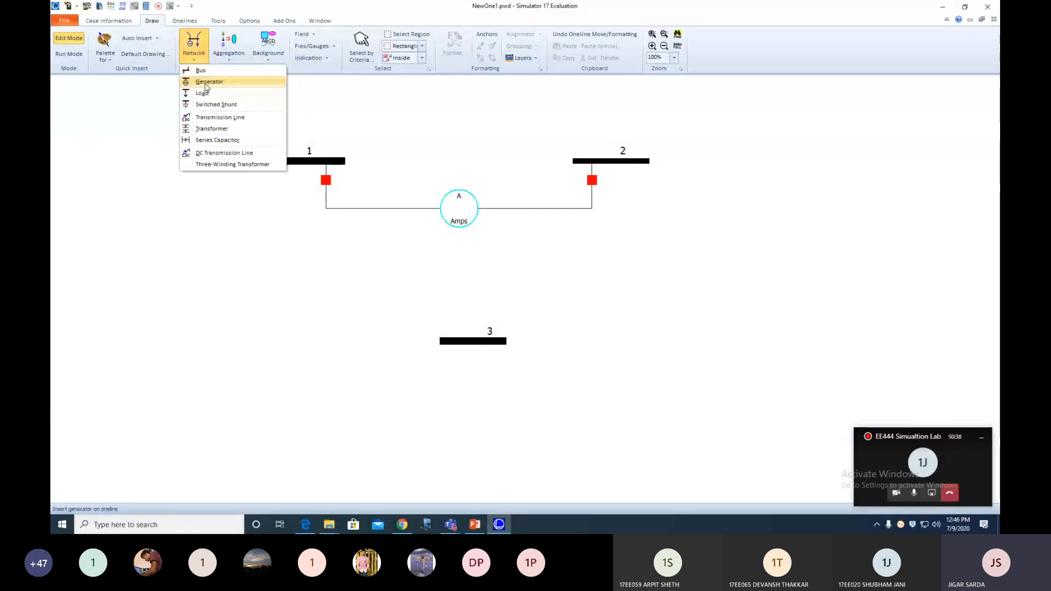
click(209, 118)
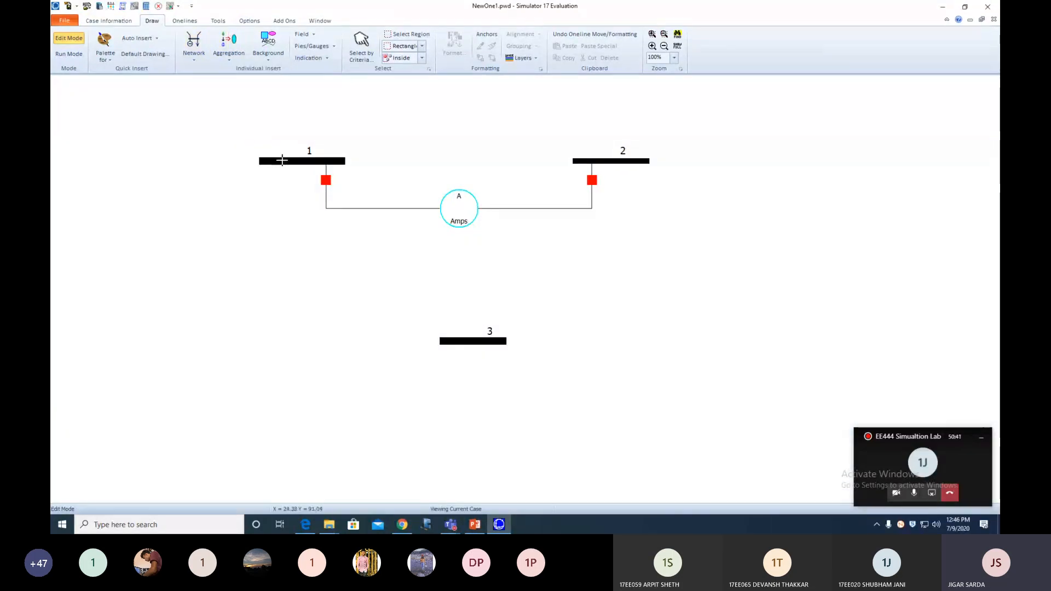
click(288, 161)
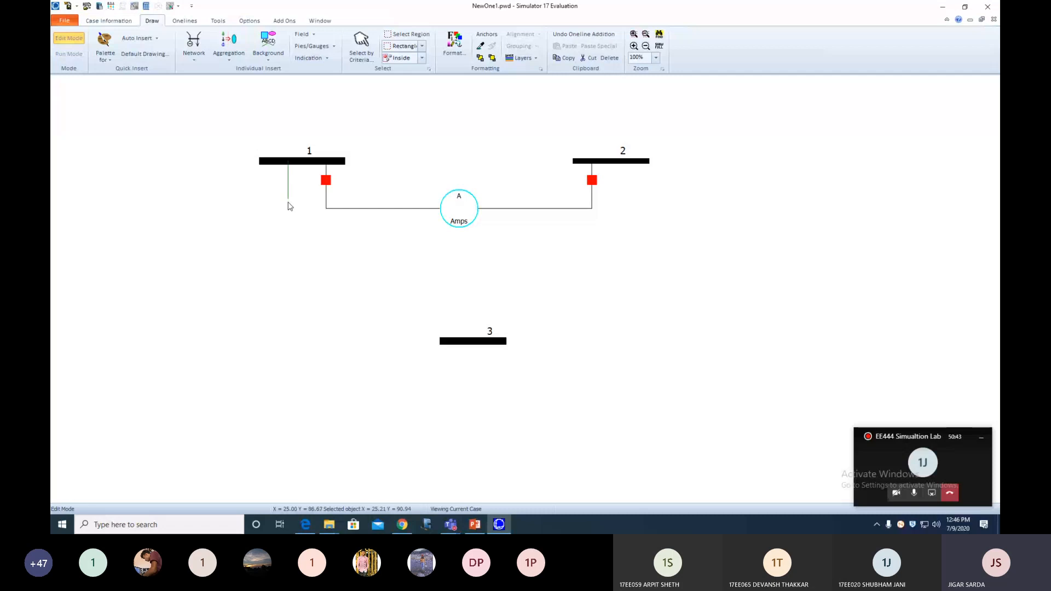
click(286, 258)
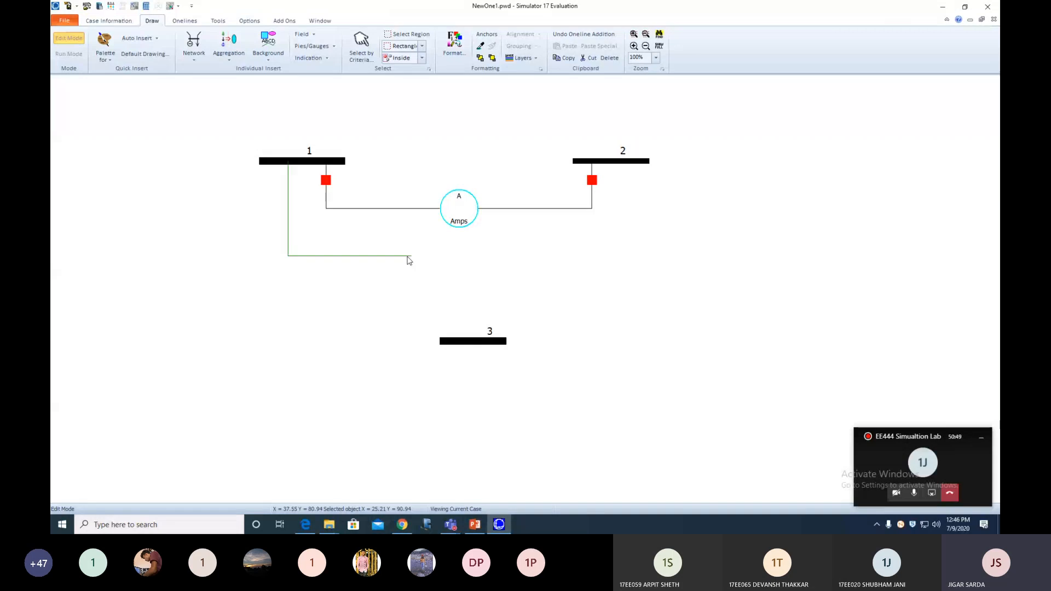
click(448, 256)
double_click(452, 340)
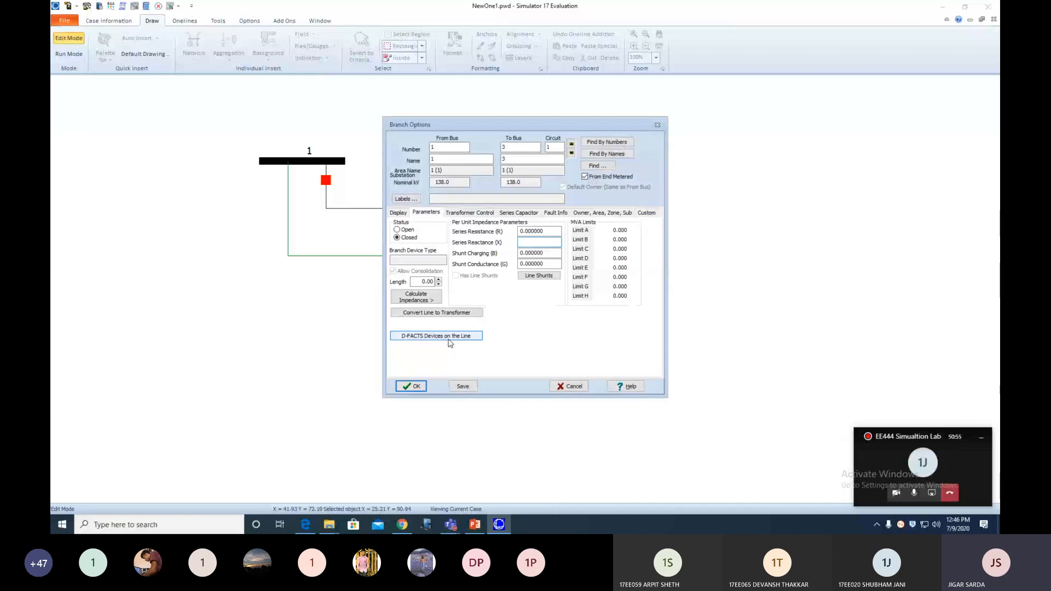
Set the bus 1 to bus 3 line's R to 0.03, X to 0.3, B to 0.05 and MVA limits A and B to 100, and accept.
click(546, 230)
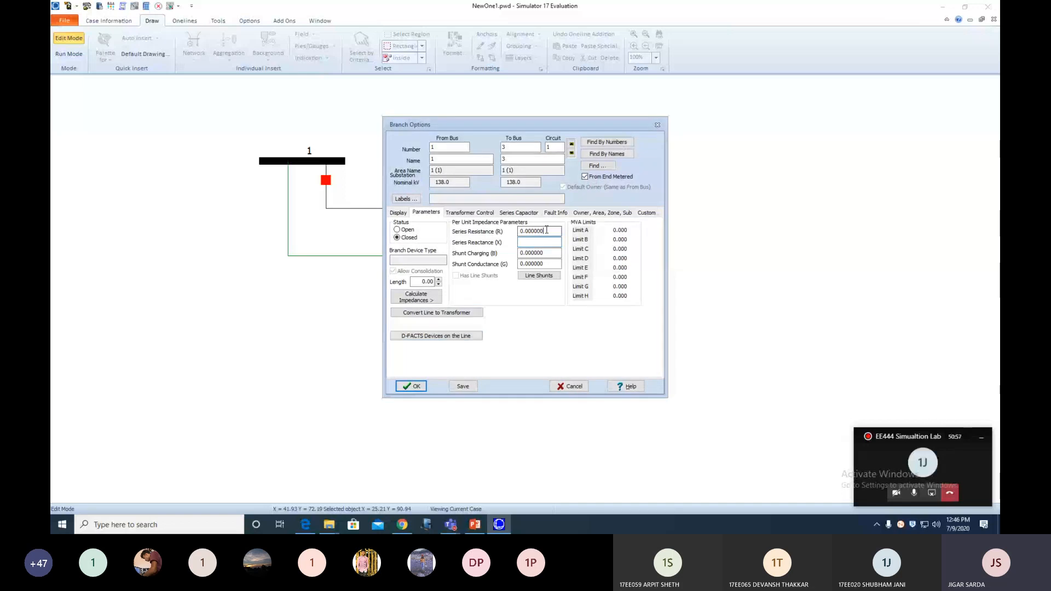
drag(546, 230, 516, 233)
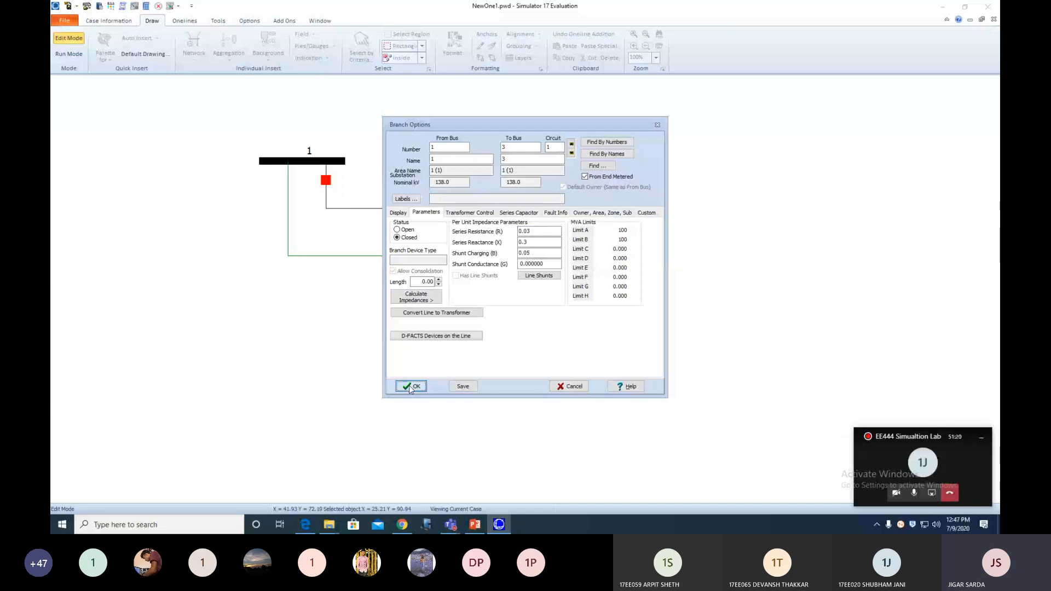
click(411, 387)
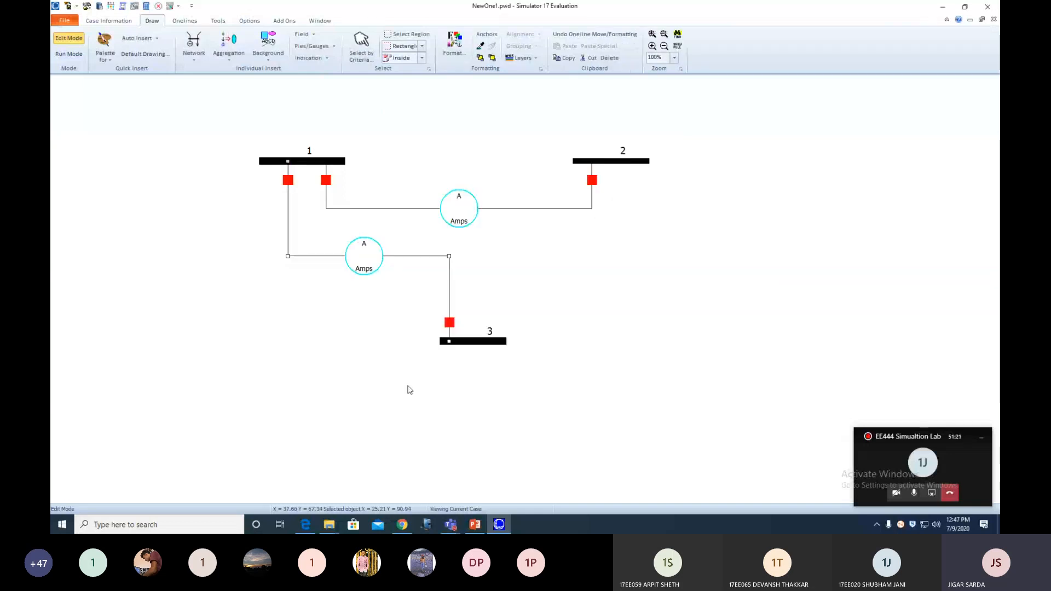
Switch to the tutorial PDF in Edge and read Line 3's end buses and its R, X and B values.
click(410, 389)
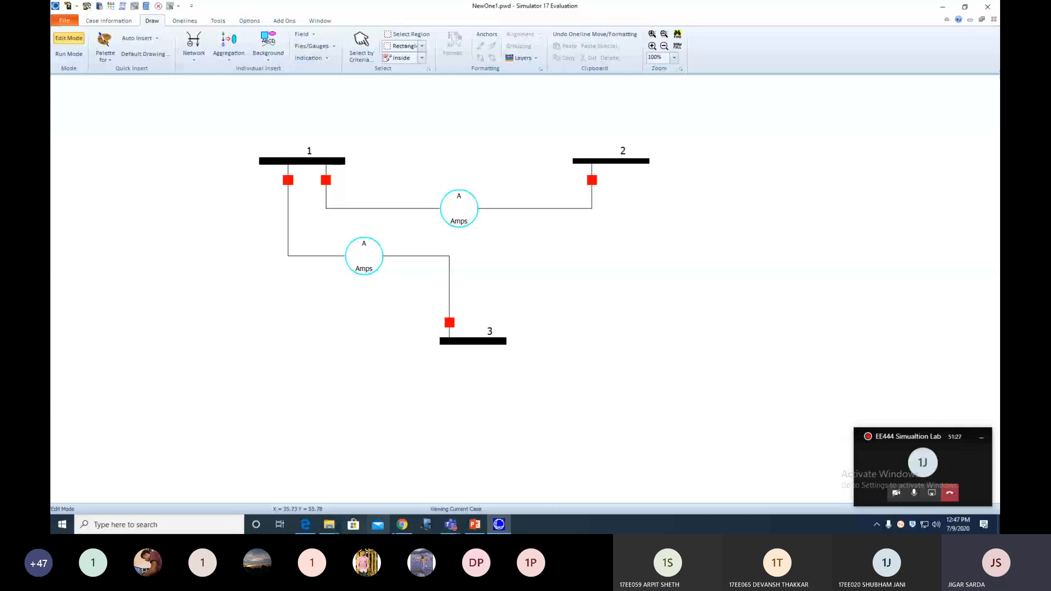
click(498, 525)
double_click(297, 264)
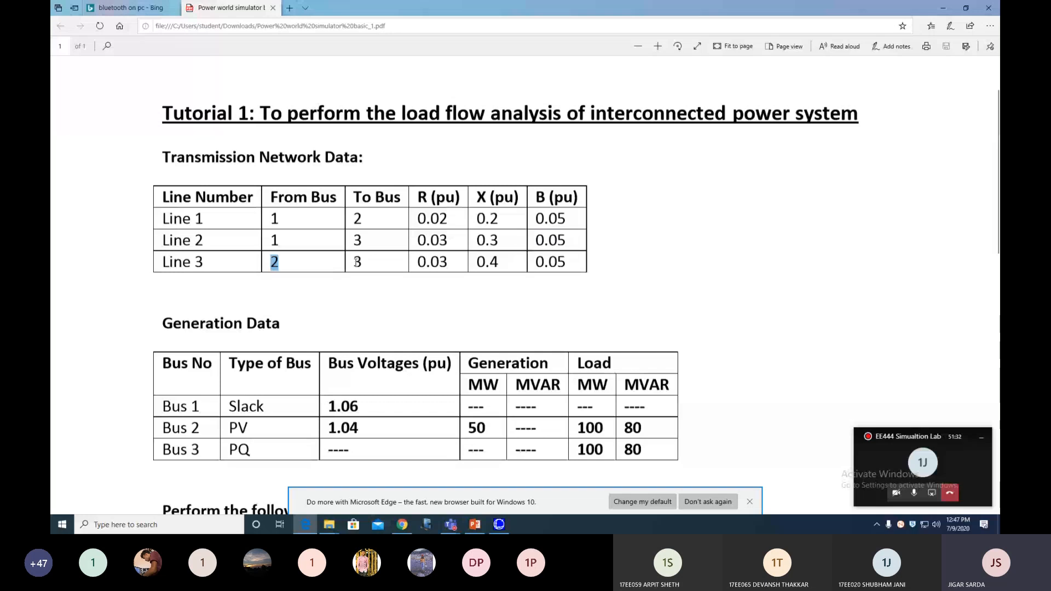
double_click(357, 262)
double_click(423, 262)
double_click(494, 263)
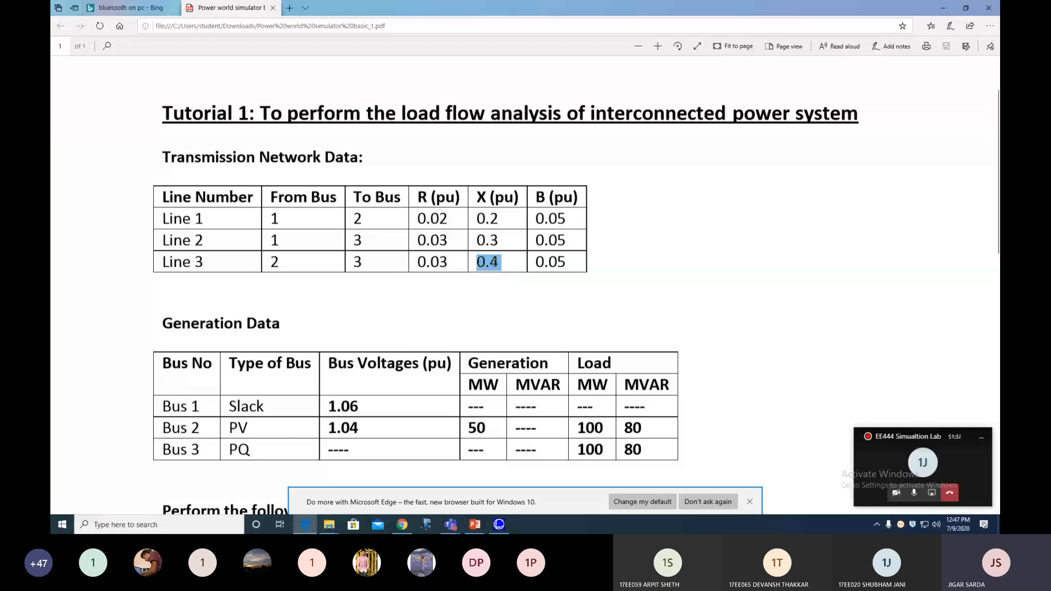
double_click(541, 261)
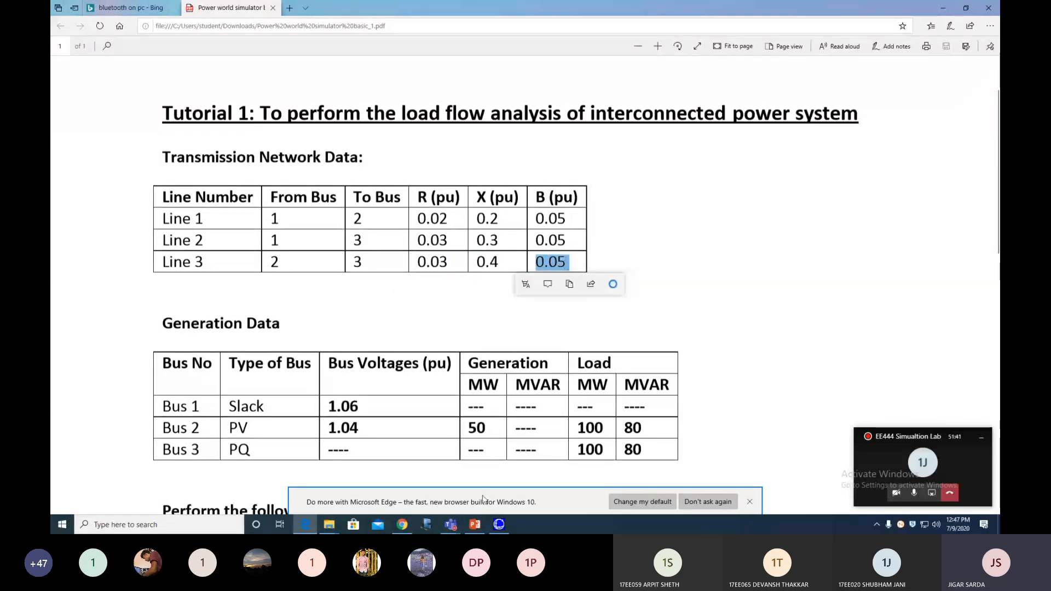
Switch back to Simulator and draw a transmission line from bus 2 down, across and down to bus 3.
click(499, 525)
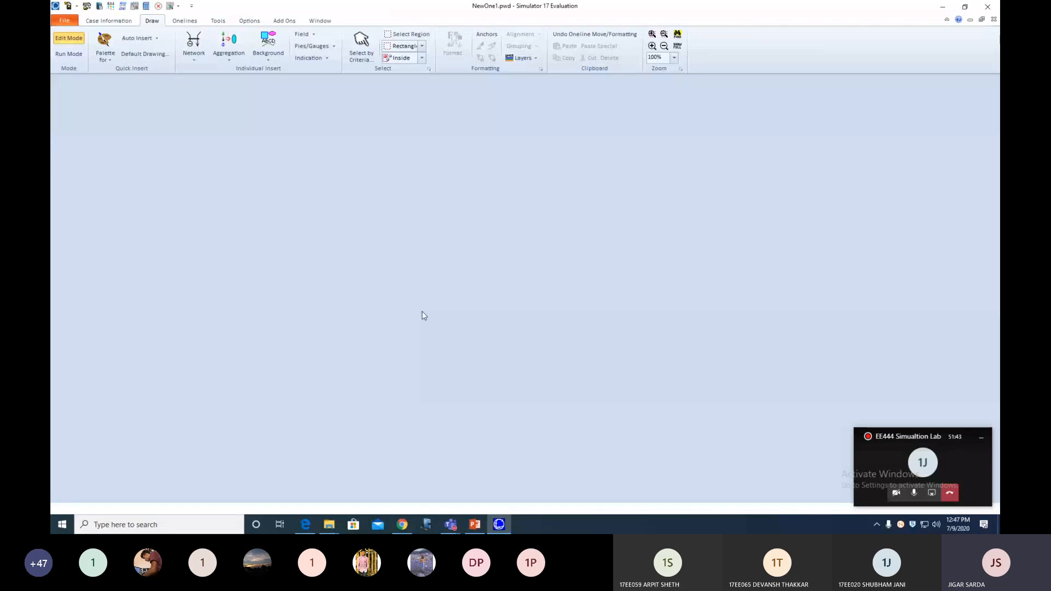
click(194, 44)
click(202, 111)
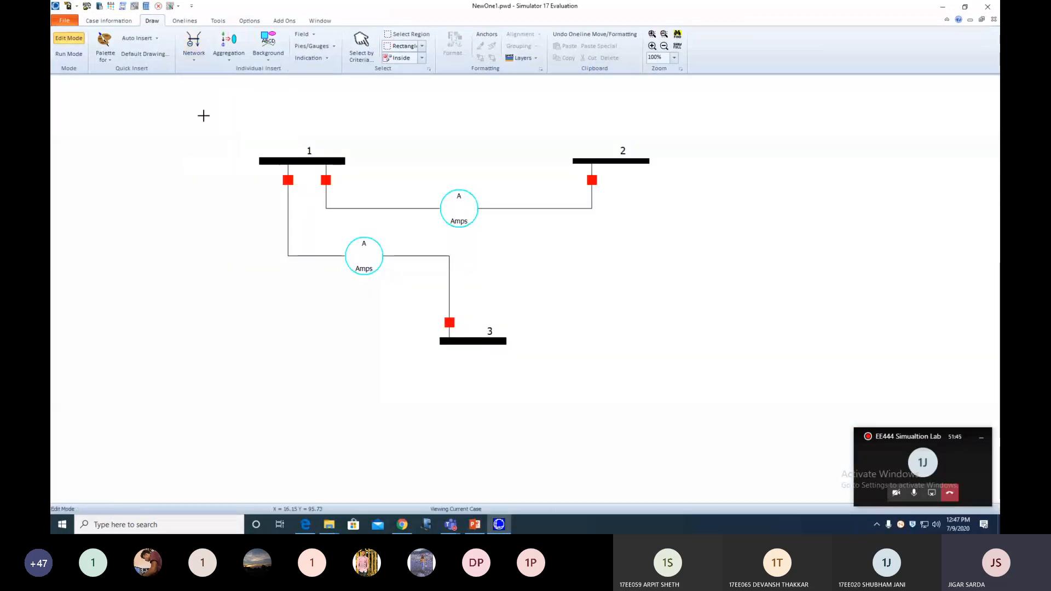
click(623, 160)
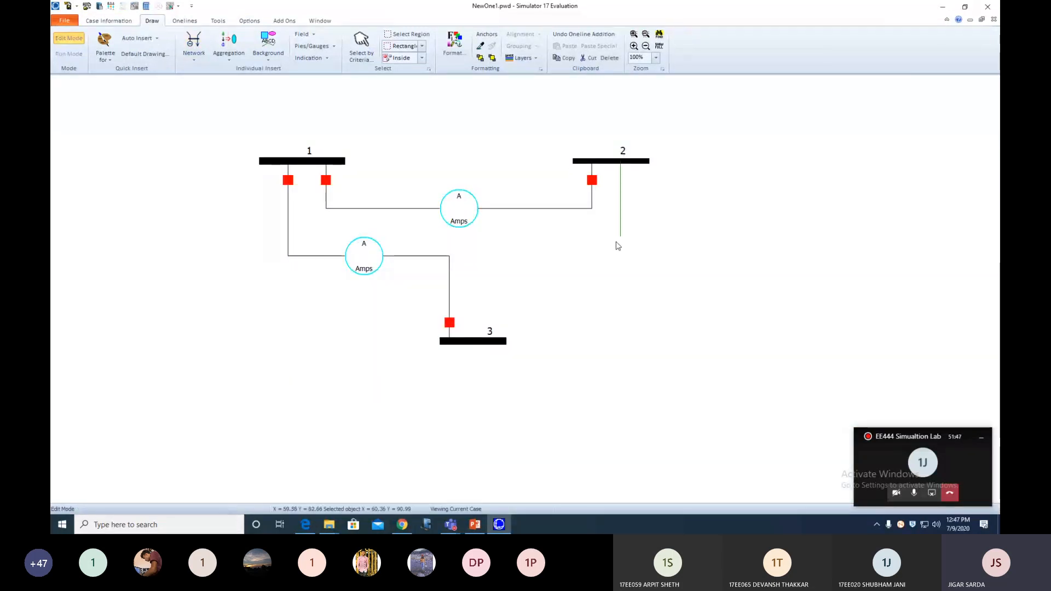
click(622, 247)
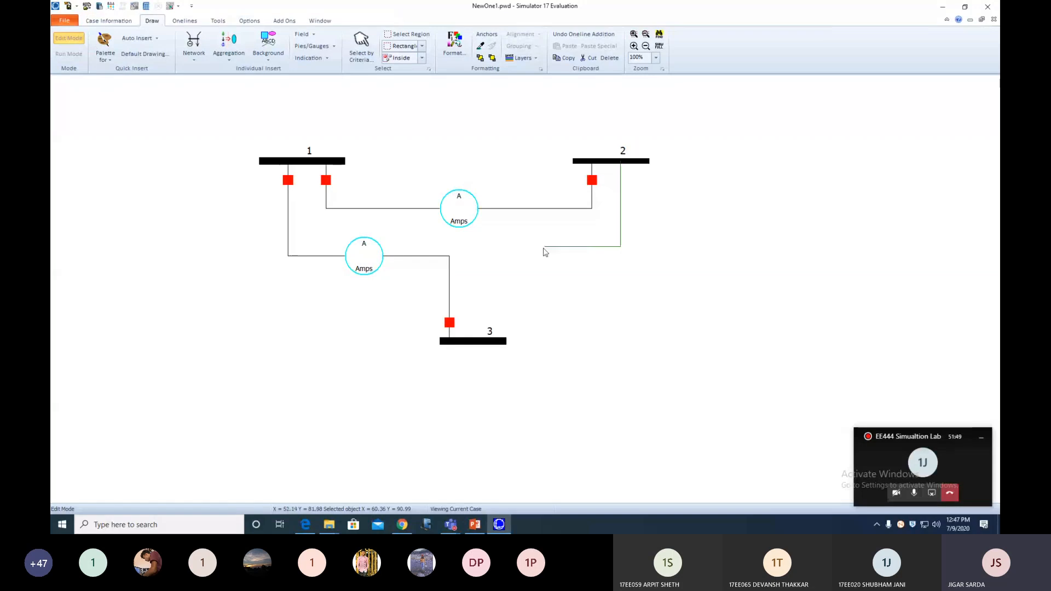
click(496, 247)
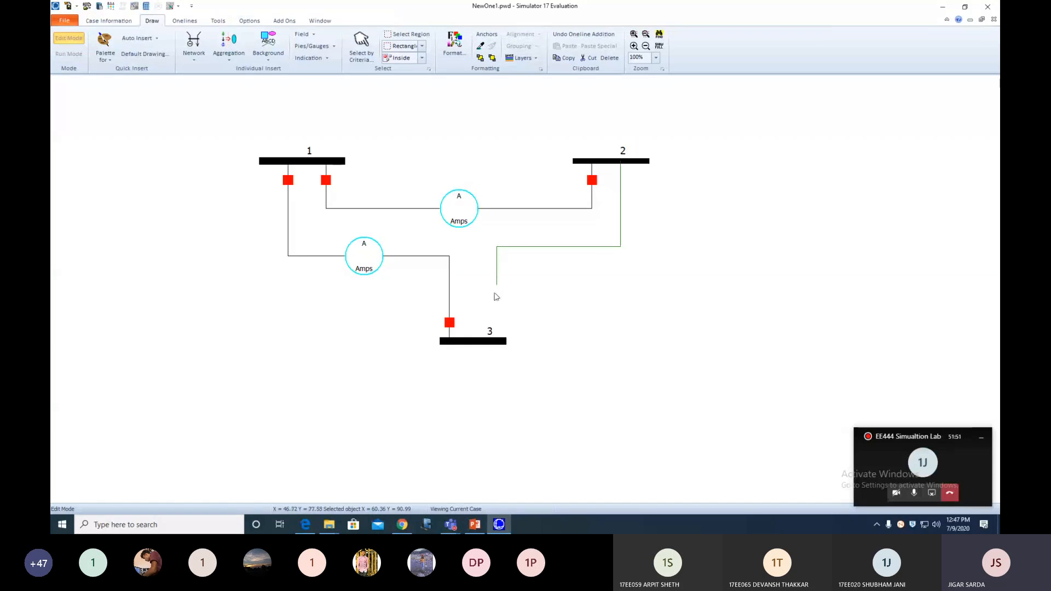
double_click(498, 342)
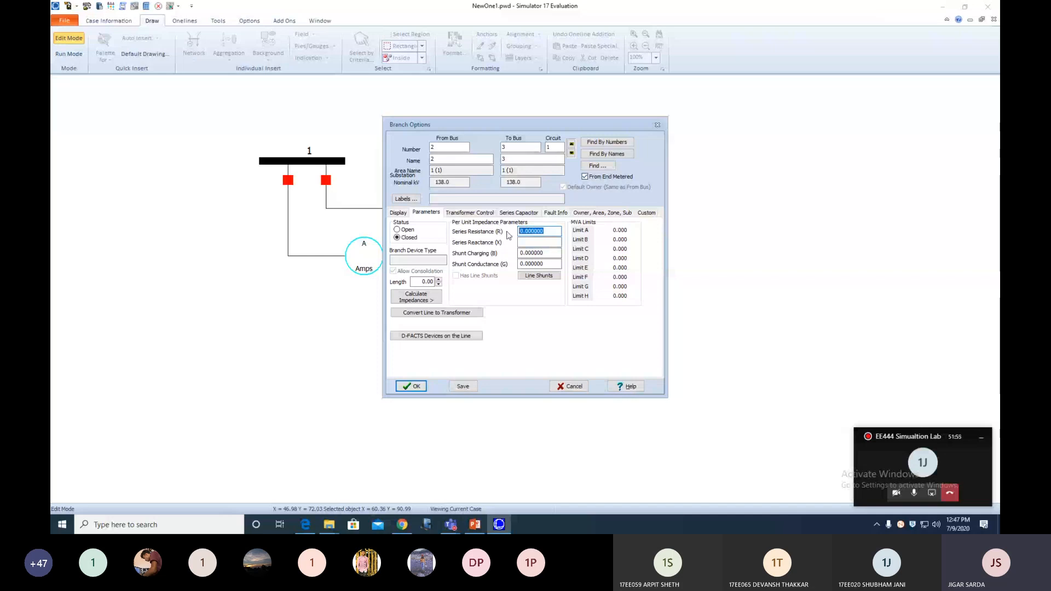
Set the bus 2 to bus 3 line's R to 0.03, X to 0.4, B to 0.05 and MVA limits A and B to 100, and accept.
text(0.030.)
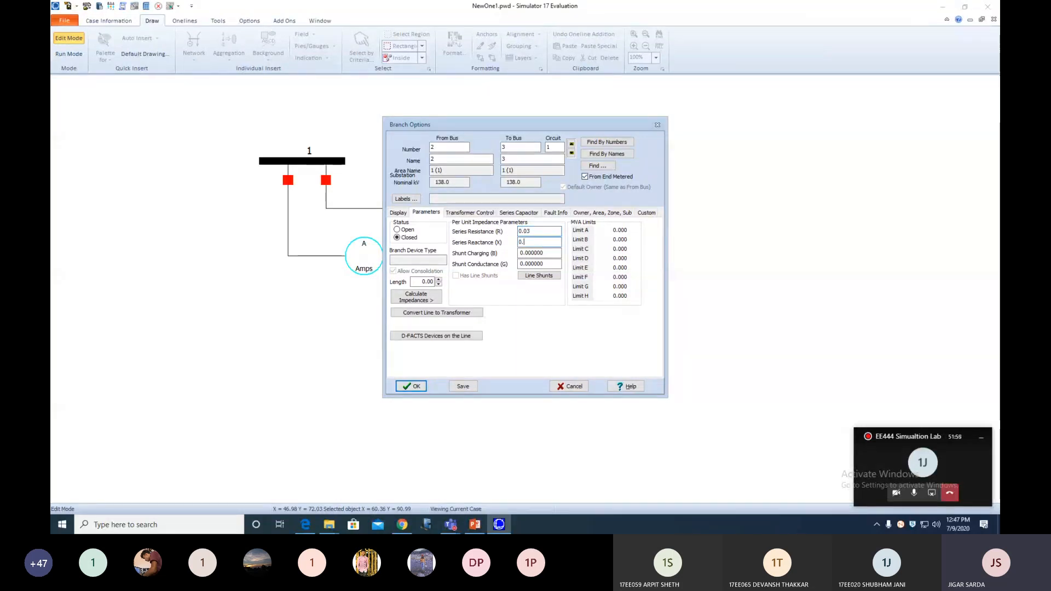
text(4)
key(Tab)
text(0.05)
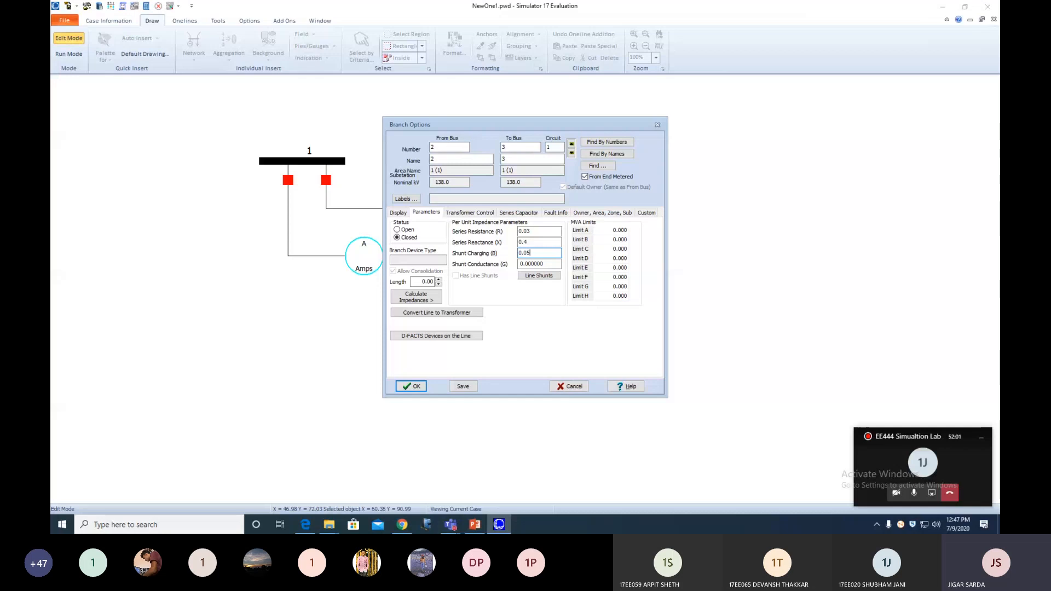
click(618, 231)
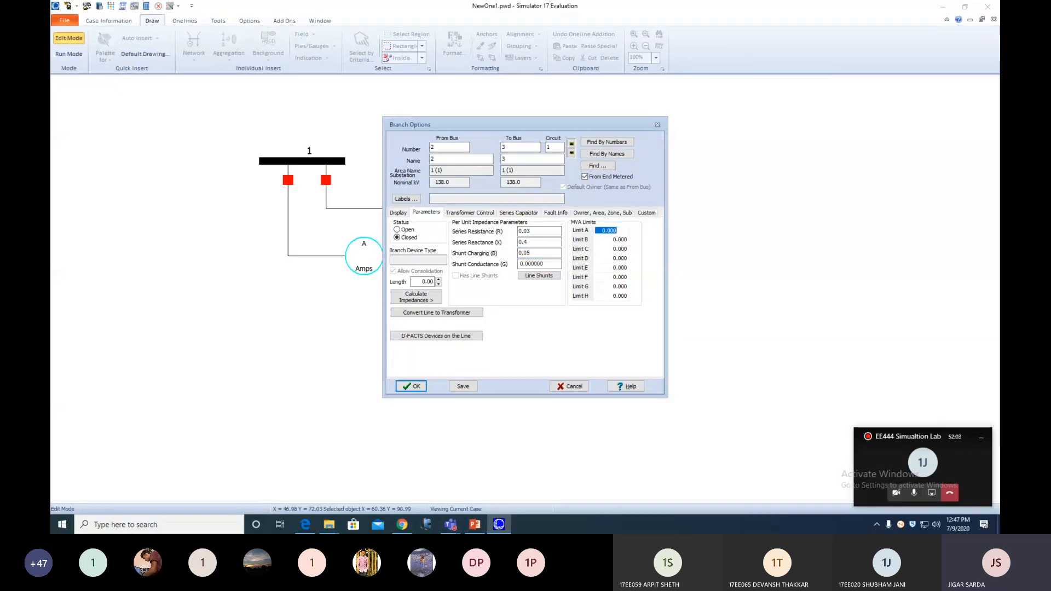
text(100)
key(Down)
text(100)
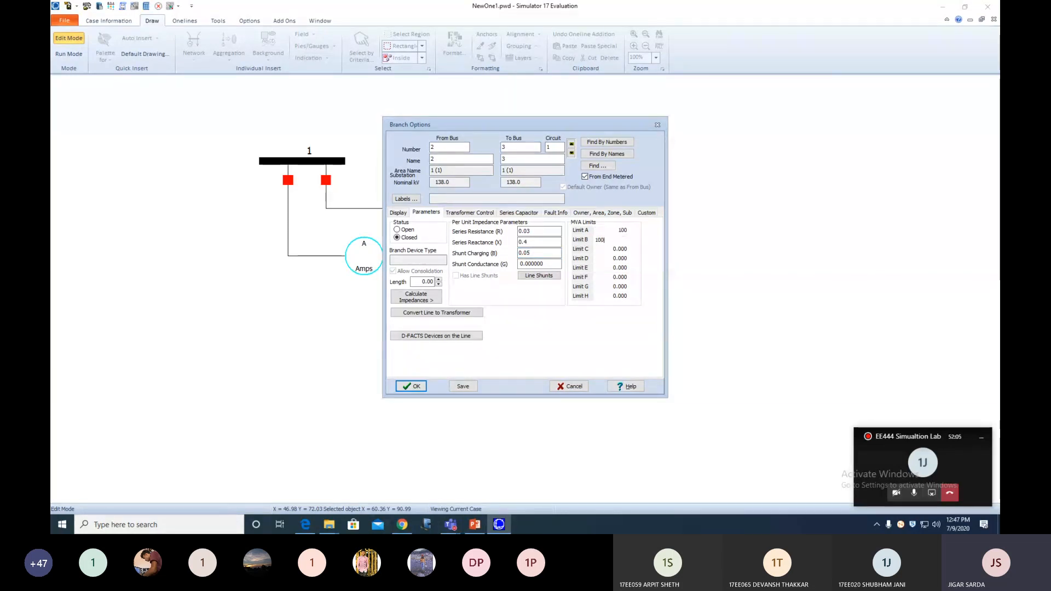
click(412, 387)
click(464, 395)
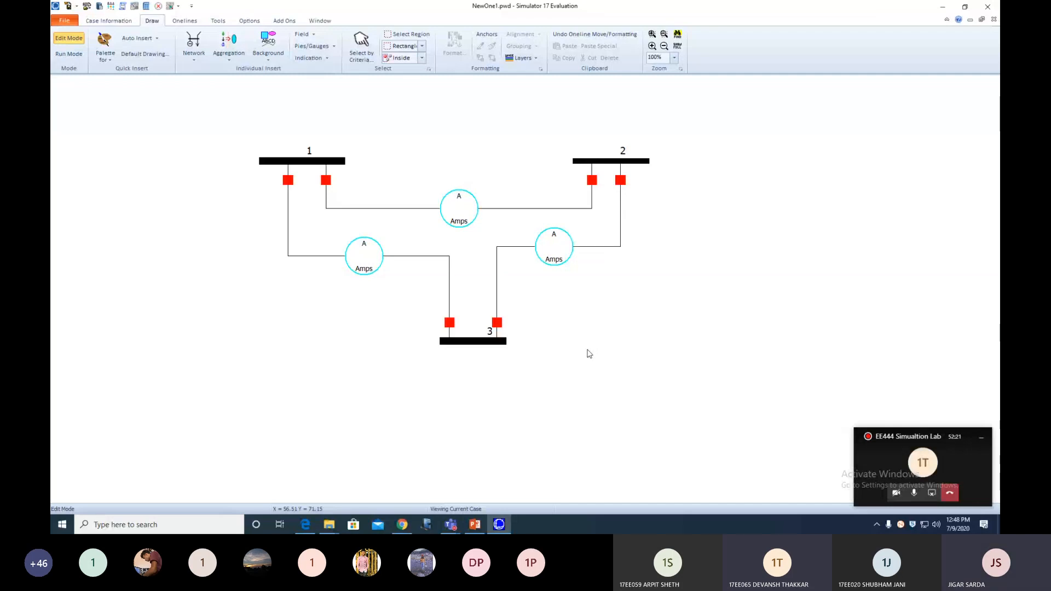
Switch to the Teams meeting, check the meeting chat and the participant list, and return to Simulator.
click(933, 454)
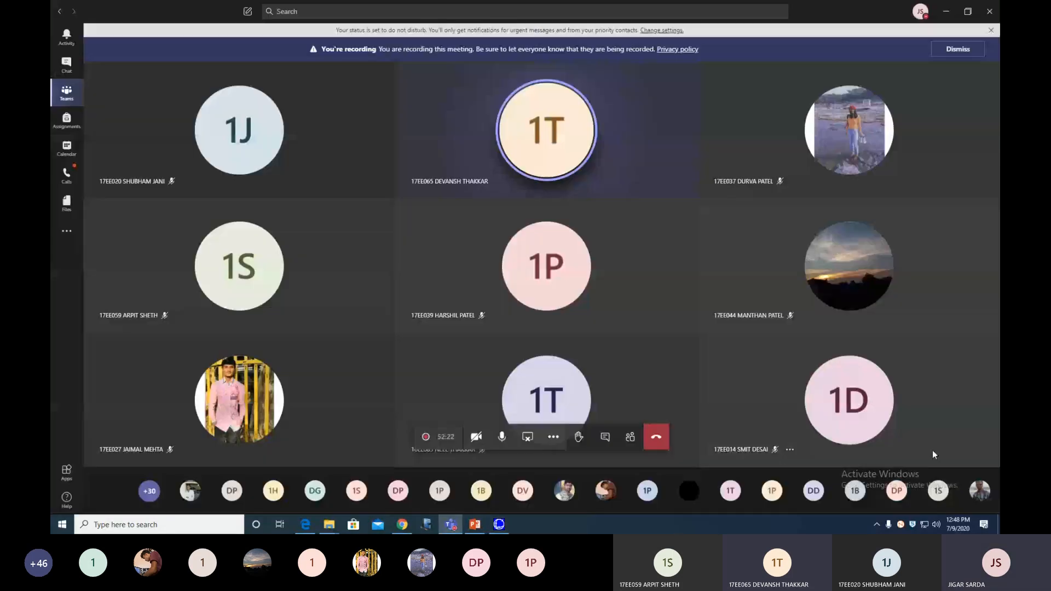
click(605, 436)
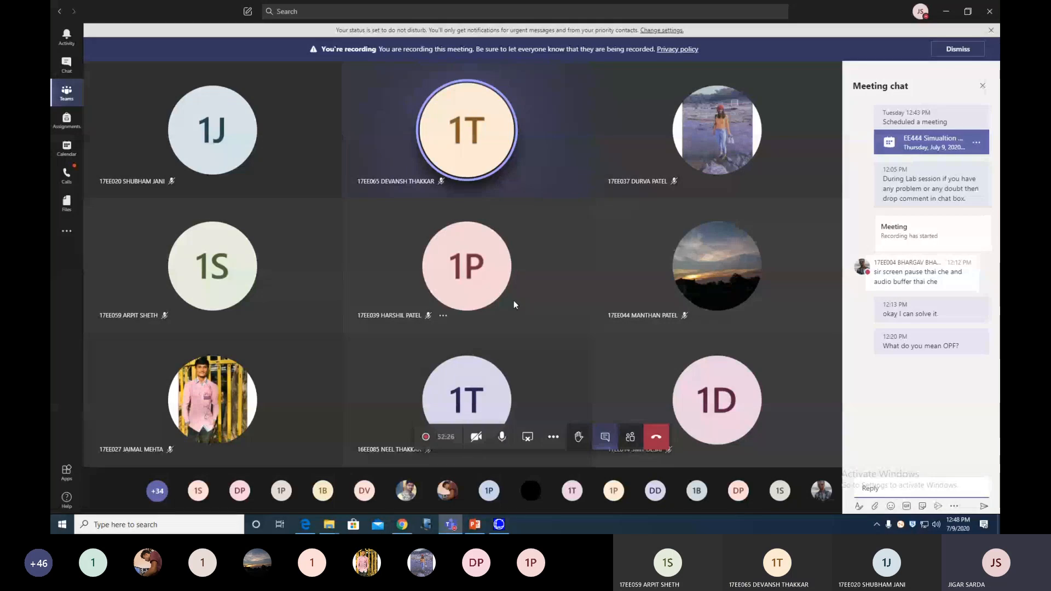
click(630, 438)
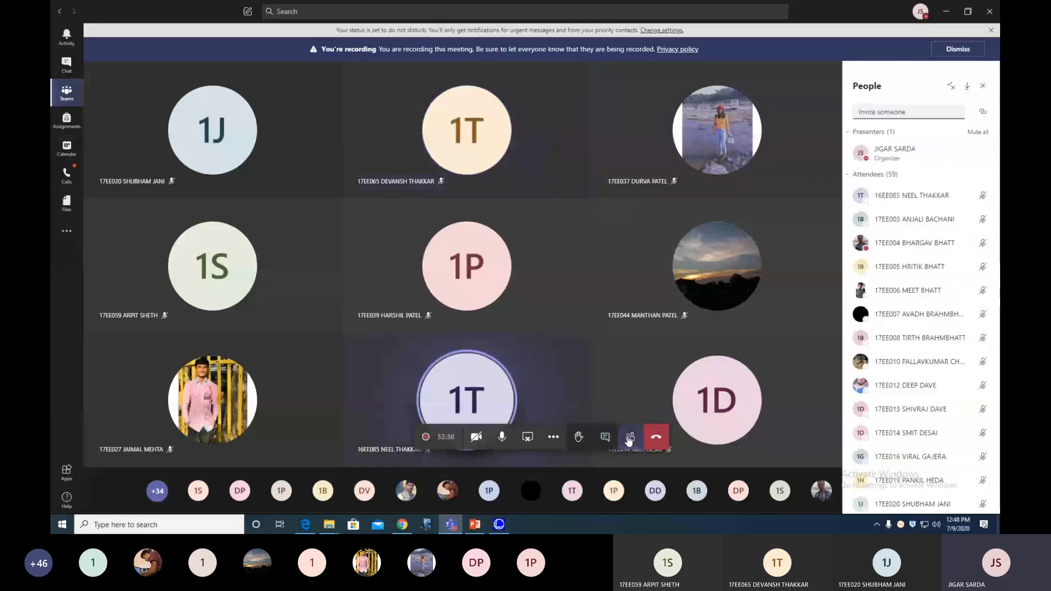
click(945, 16)
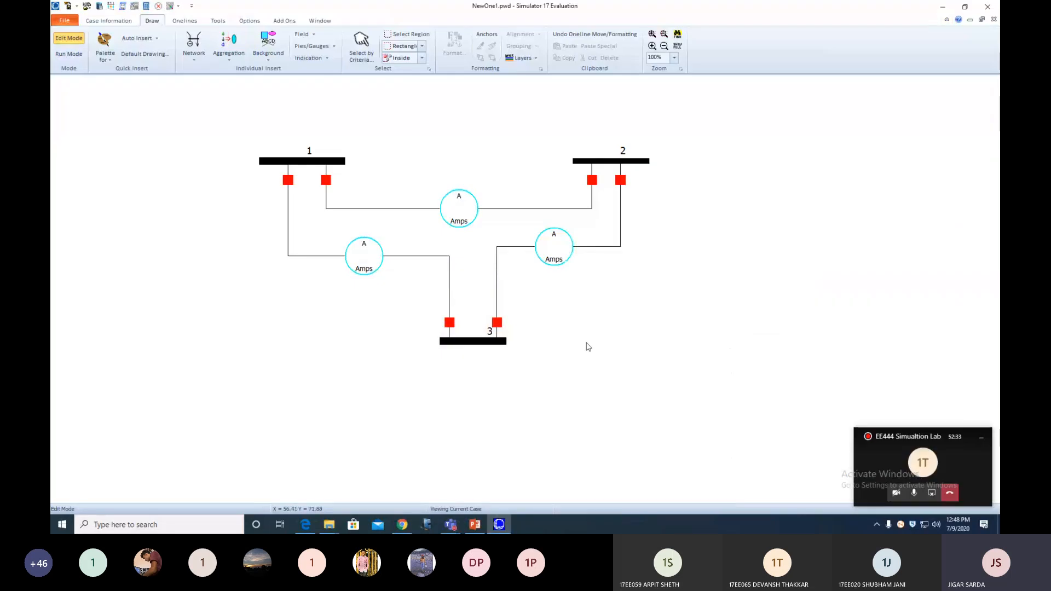
Switch to the tutorial PDF in Edge and examine the generation data table, especially the bus types of buses 1 and 2.
click(498, 525)
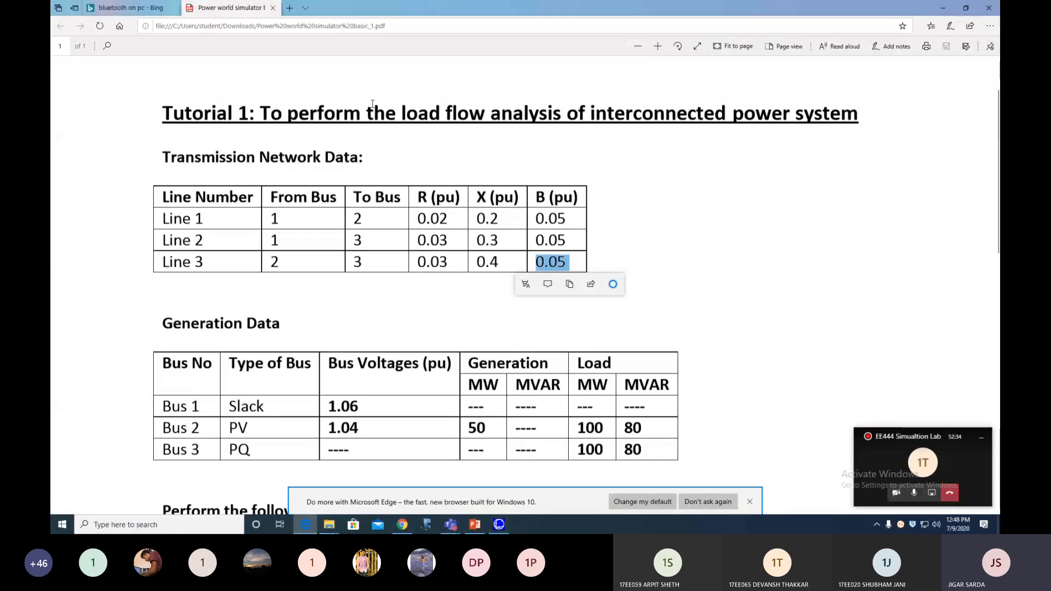
scroll(414, 223, down, 3)
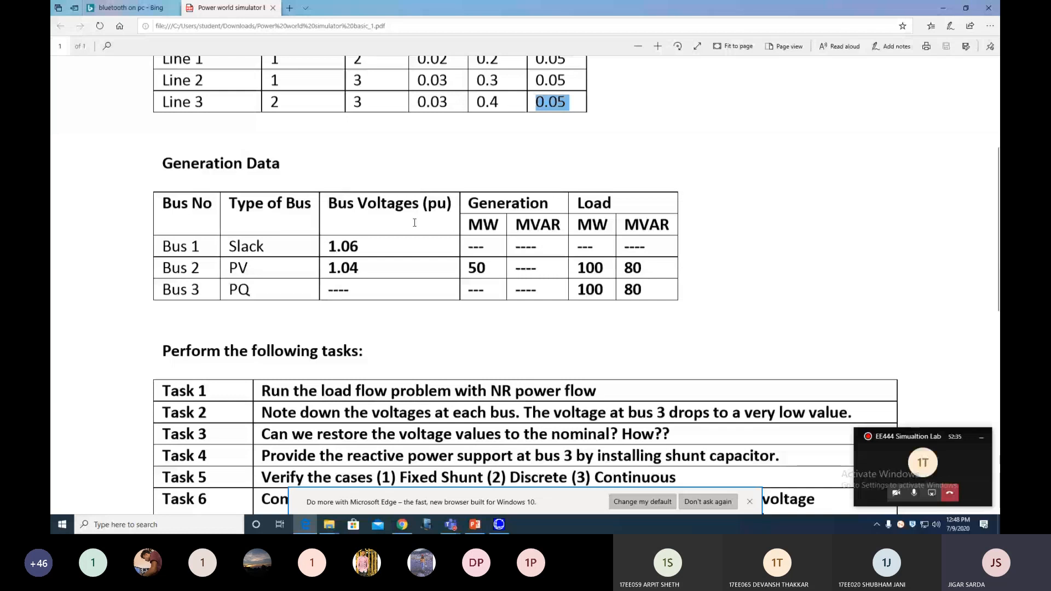
scroll(414, 222, up, 3)
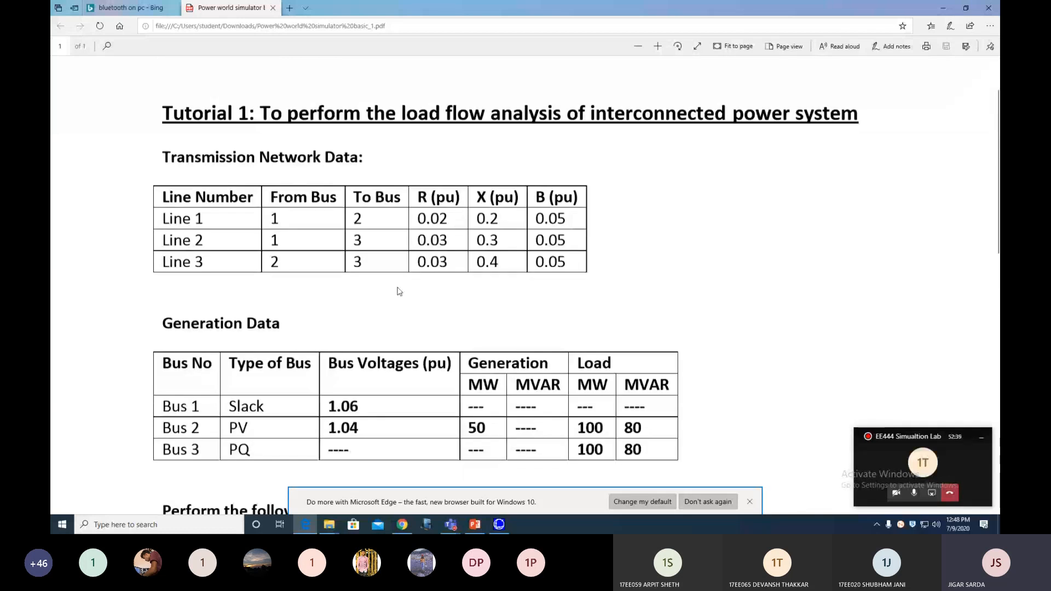
scroll(398, 291, down, 5)
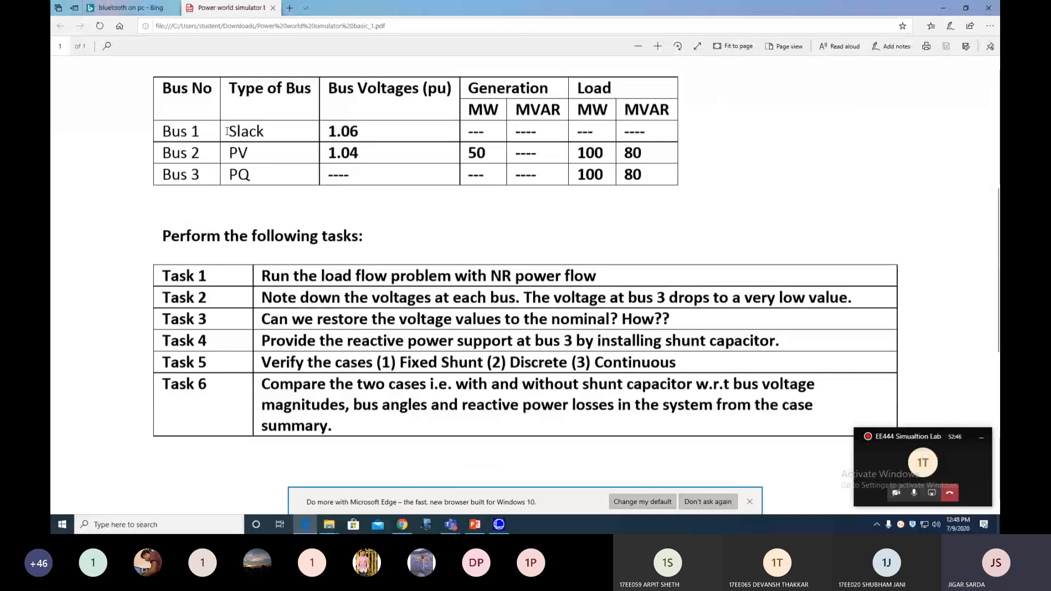
drag(227, 131, 272, 128)
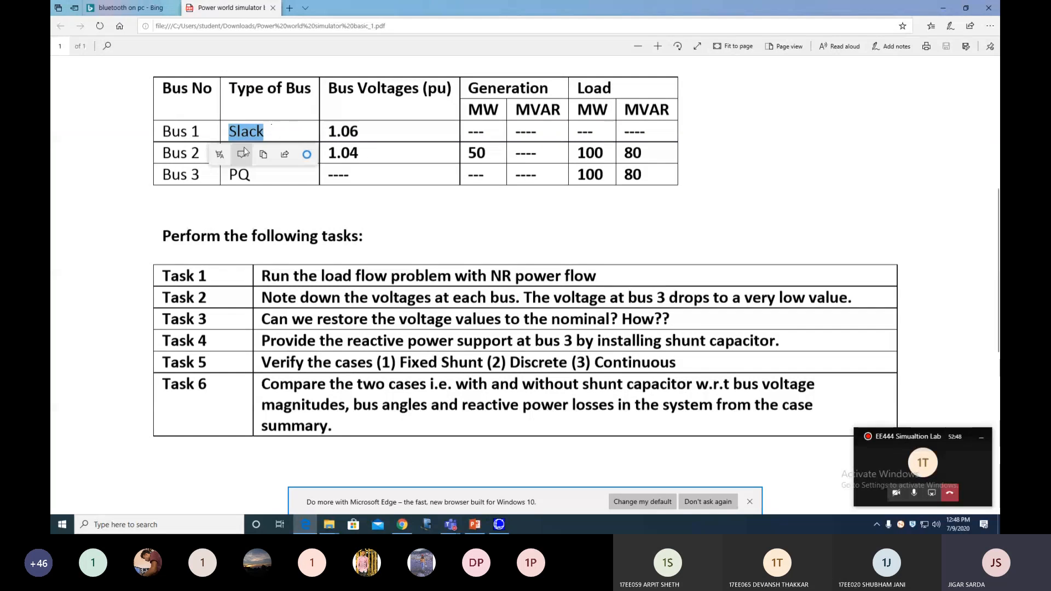
drag(228, 153, 253, 152)
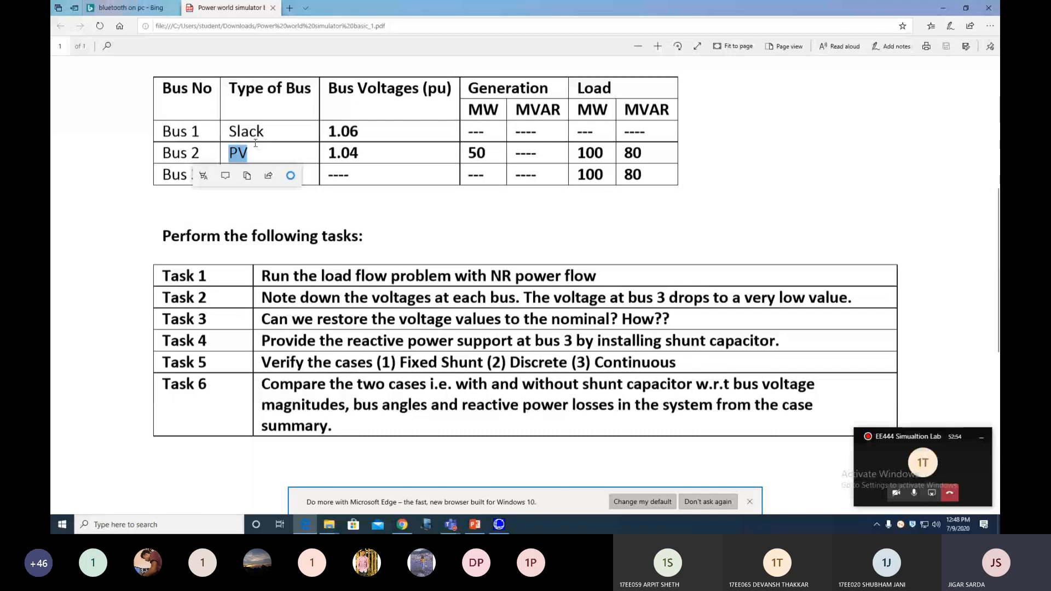
click(259, 149)
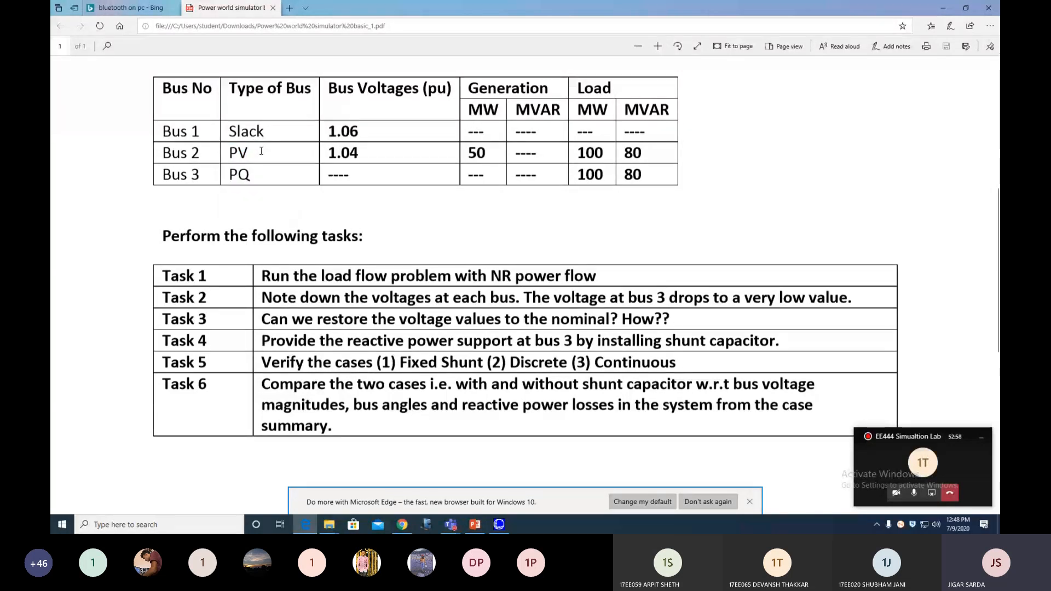
drag(254, 151, 229, 153)
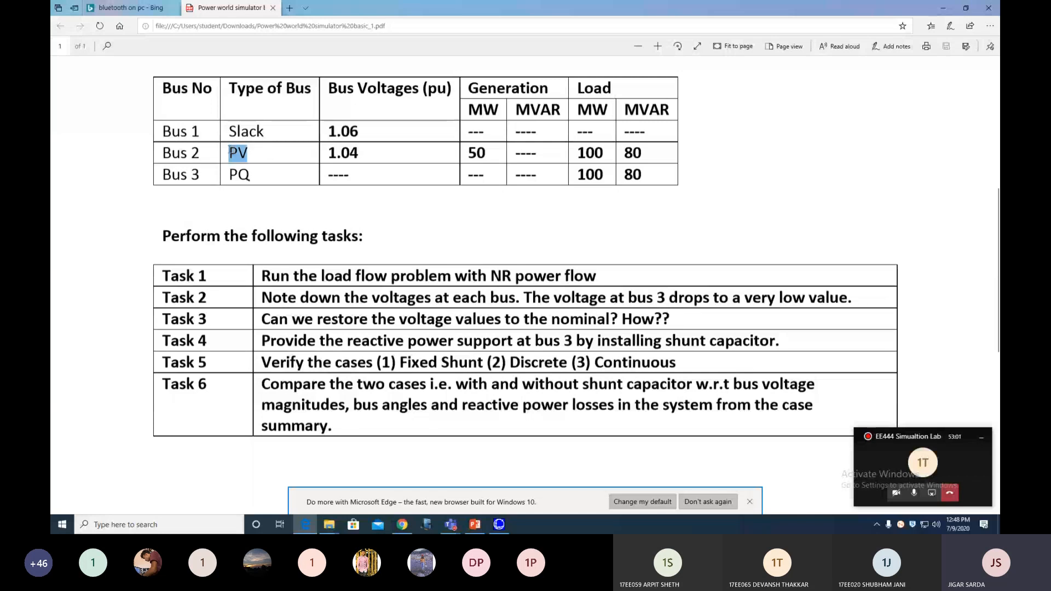
click(261, 148)
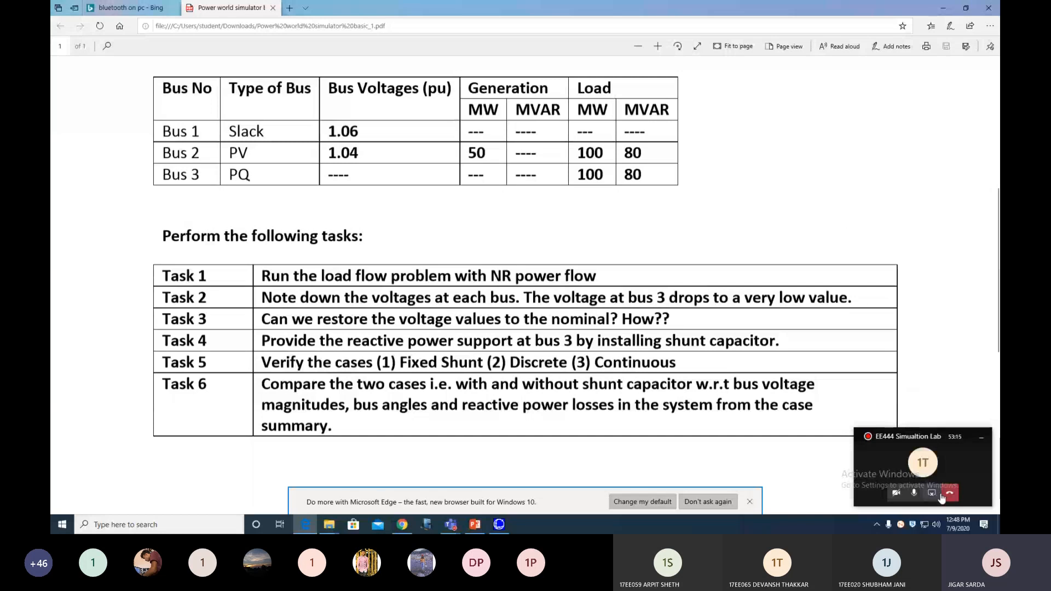
Switch to the Teams meeting, look through the attendee list for who is speaking, and return to the PDF's bus 2 type.
click(919, 460)
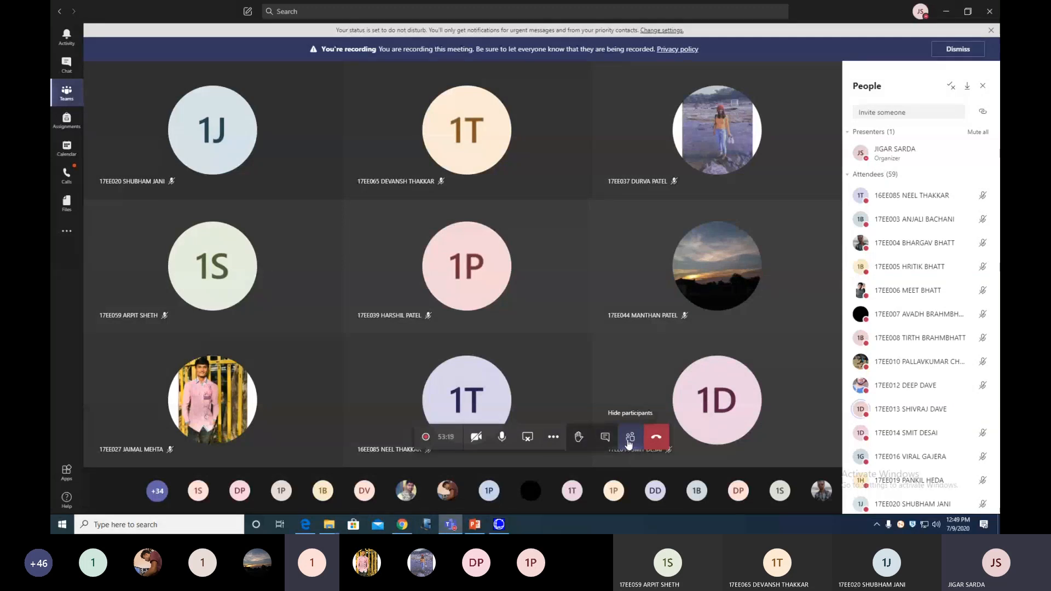
click(629, 438)
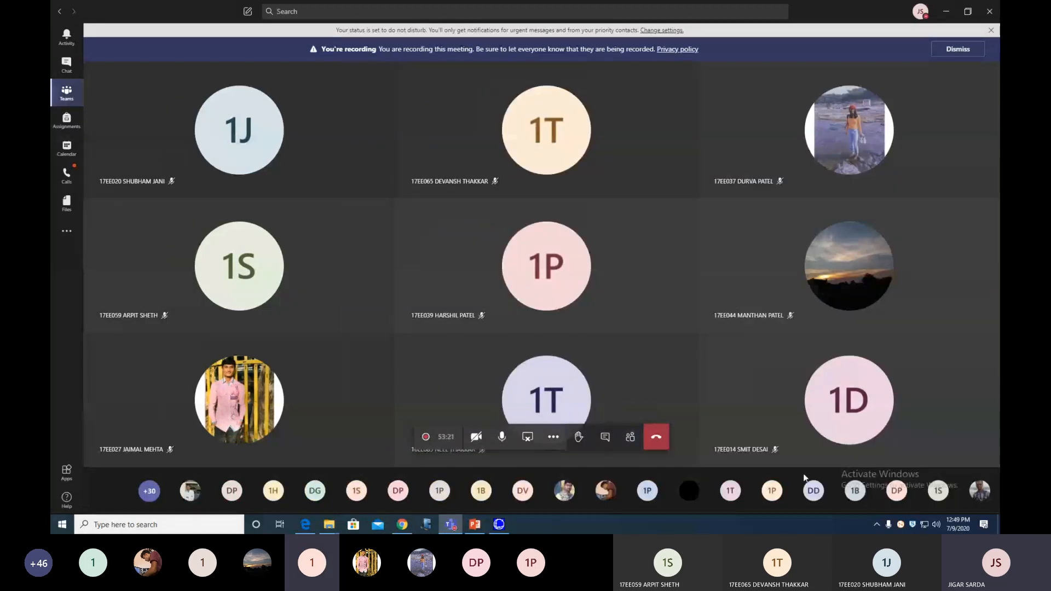
click(629, 437)
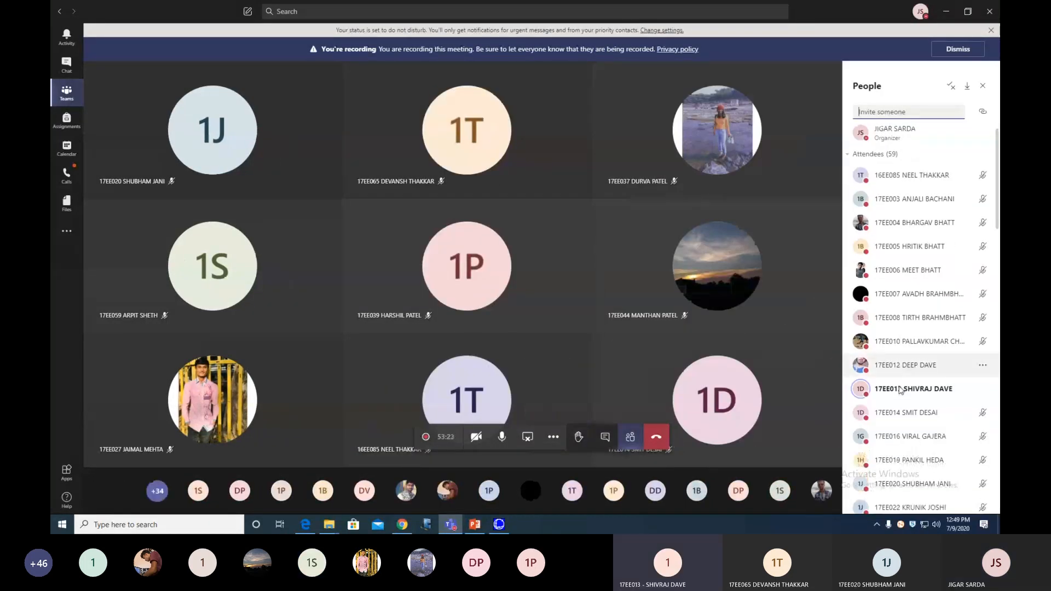
scroll(900, 390, down, 1)
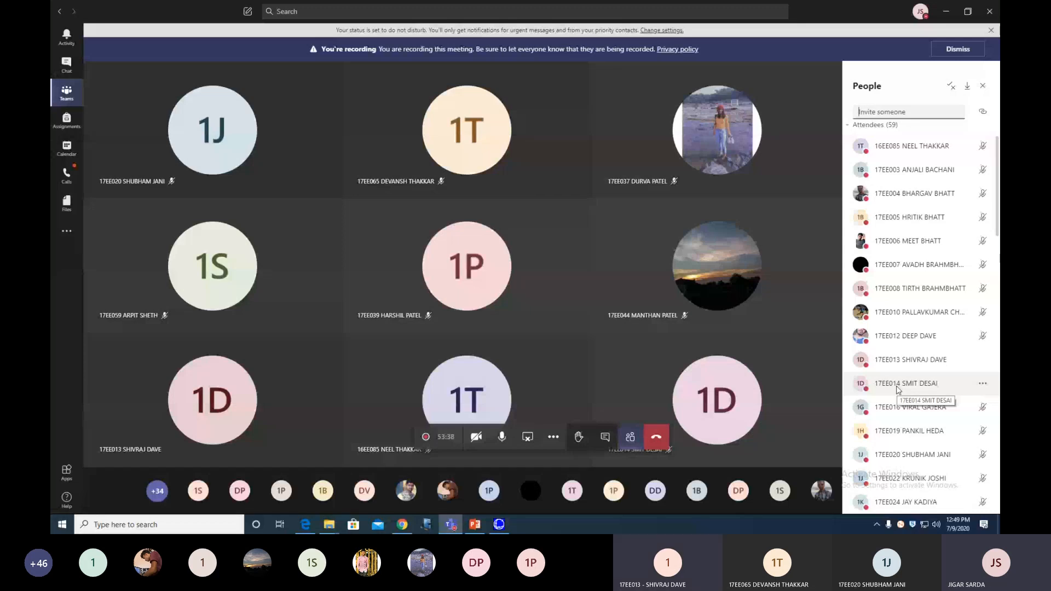
click(947, 12)
click(237, 153)
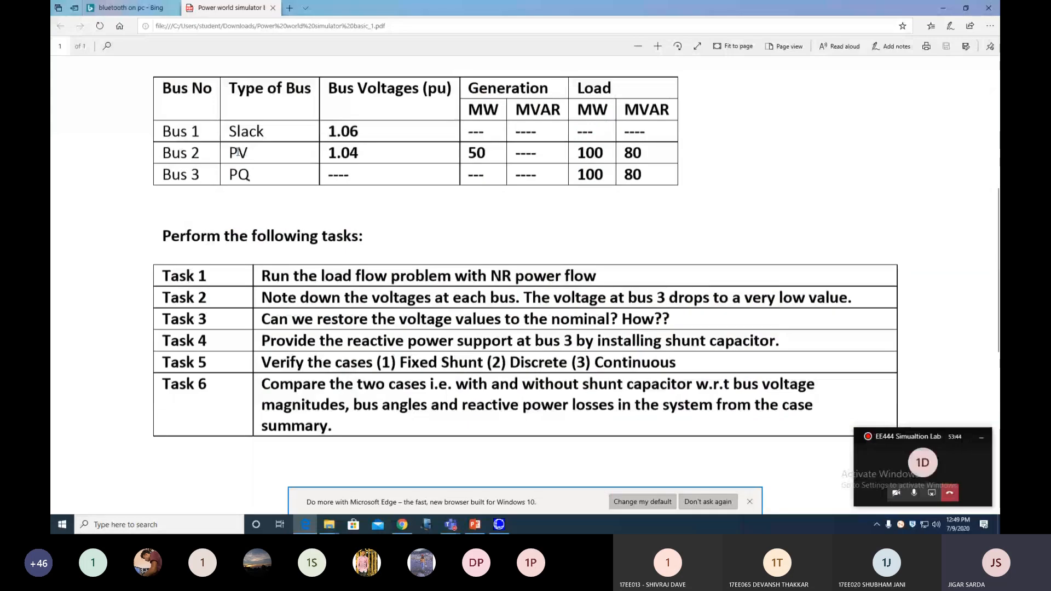
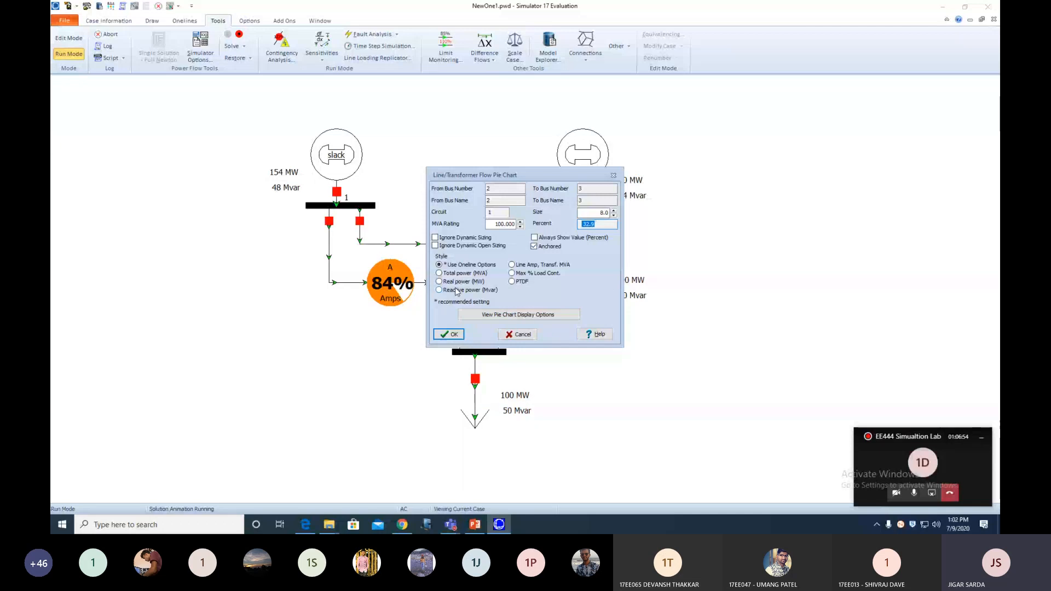
Set the flow pie chart style of the bus 2 to bus 3 line to Real power (MW) and accept.
click(459, 281)
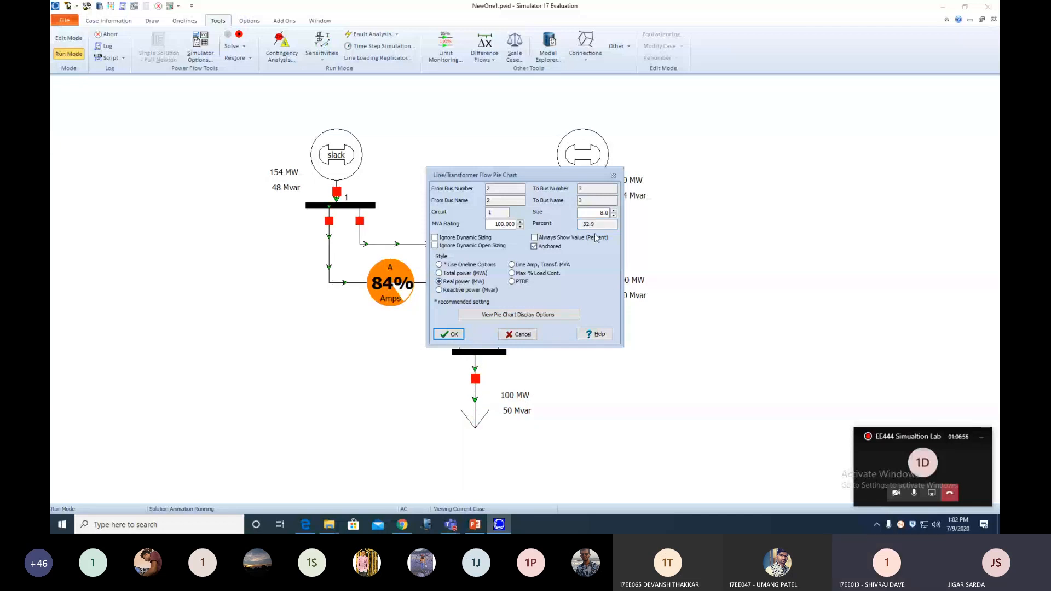
click(613, 175)
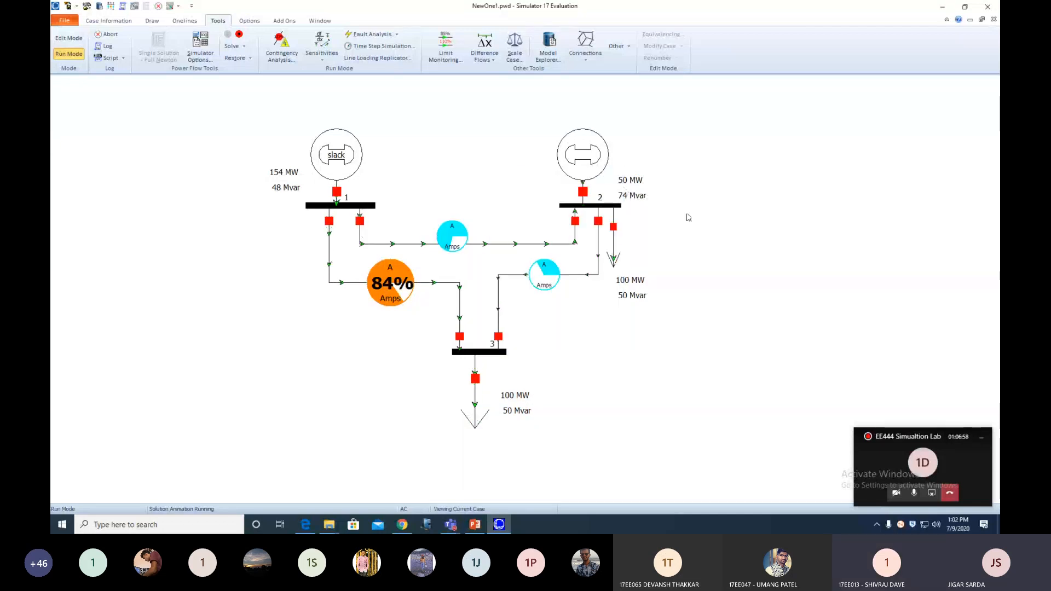
double_click(539, 278)
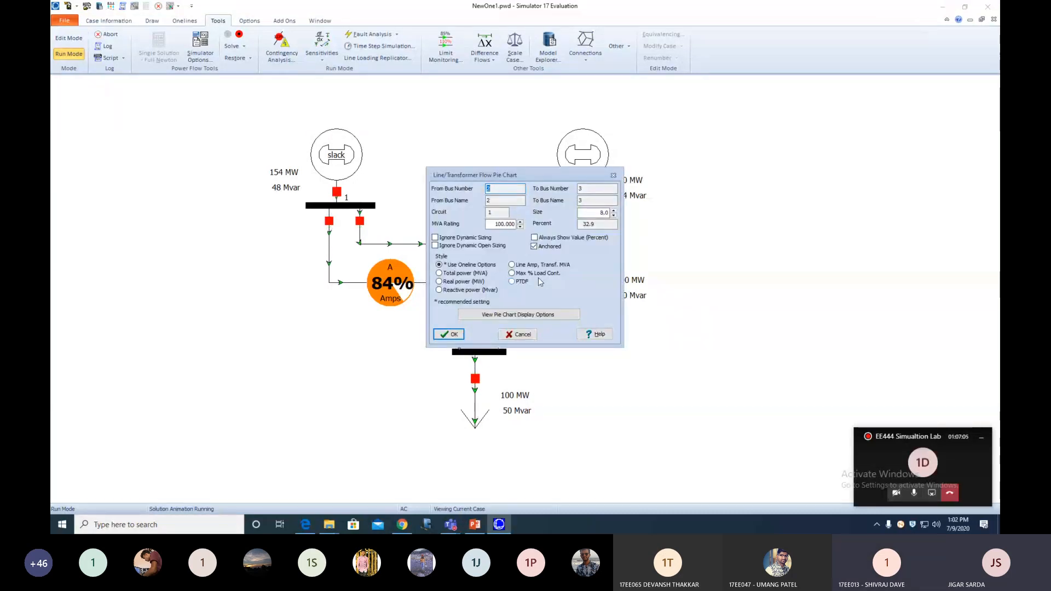
drag(597, 225, 578, 225)
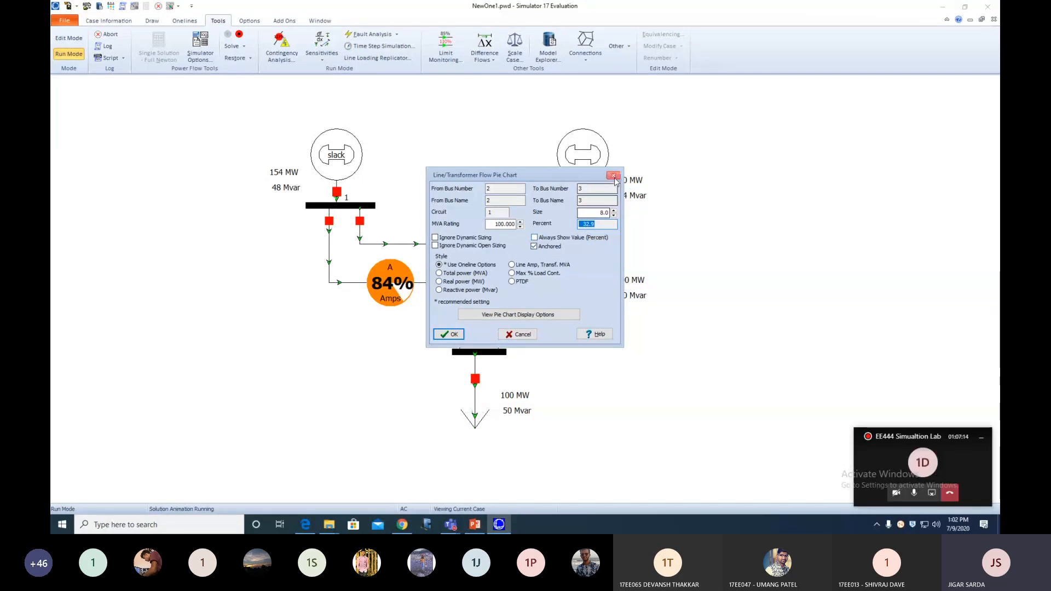
click(459, 282)
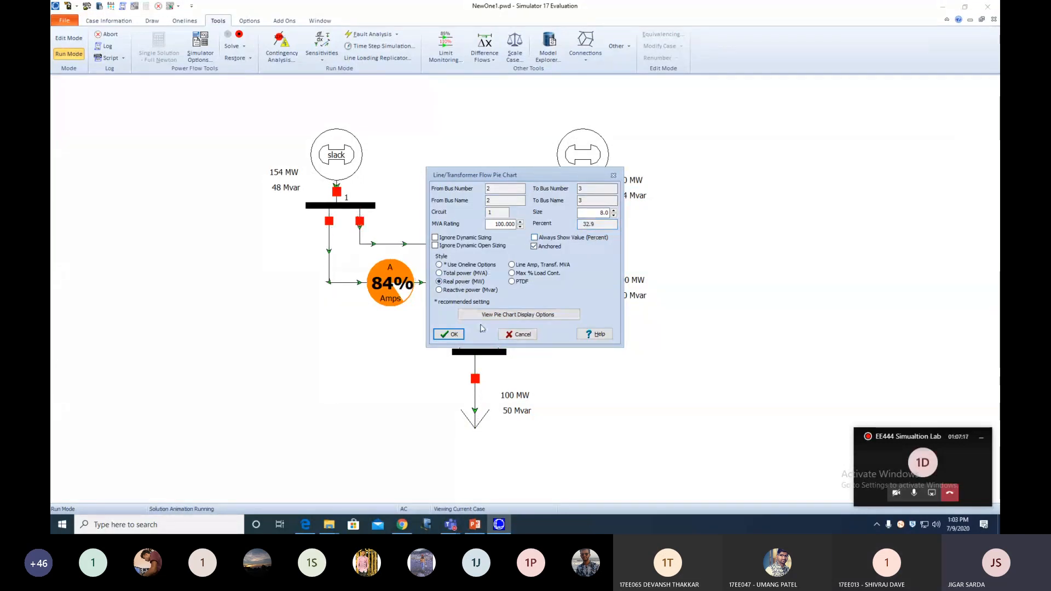
click(450, 334)
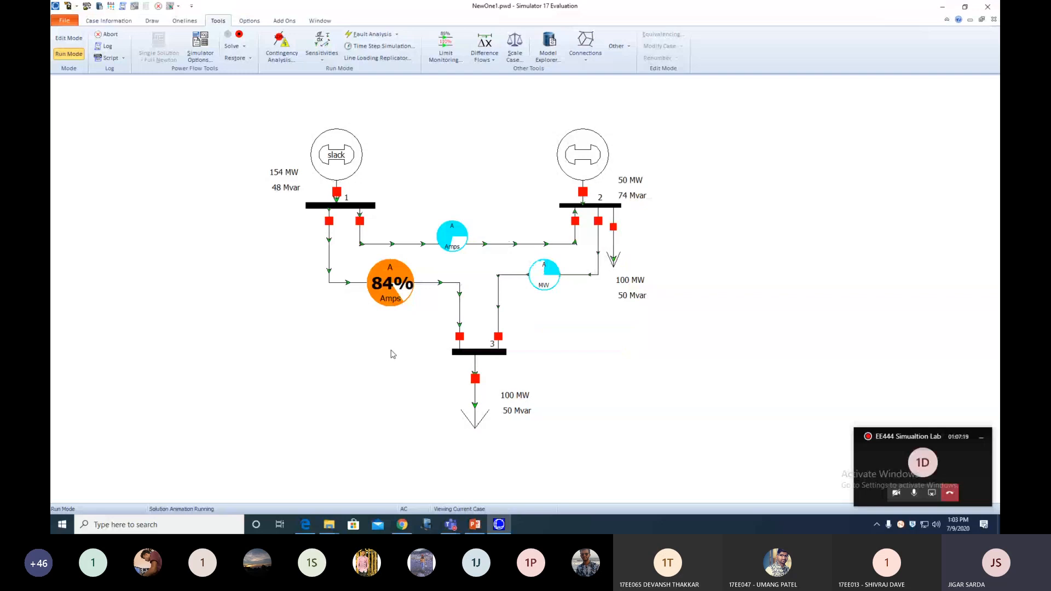
Set the flow pie charts of the bus 1 to bus 3 and bus 1 to bus 2 lines to Real power (MW).
double_click(396, 304)
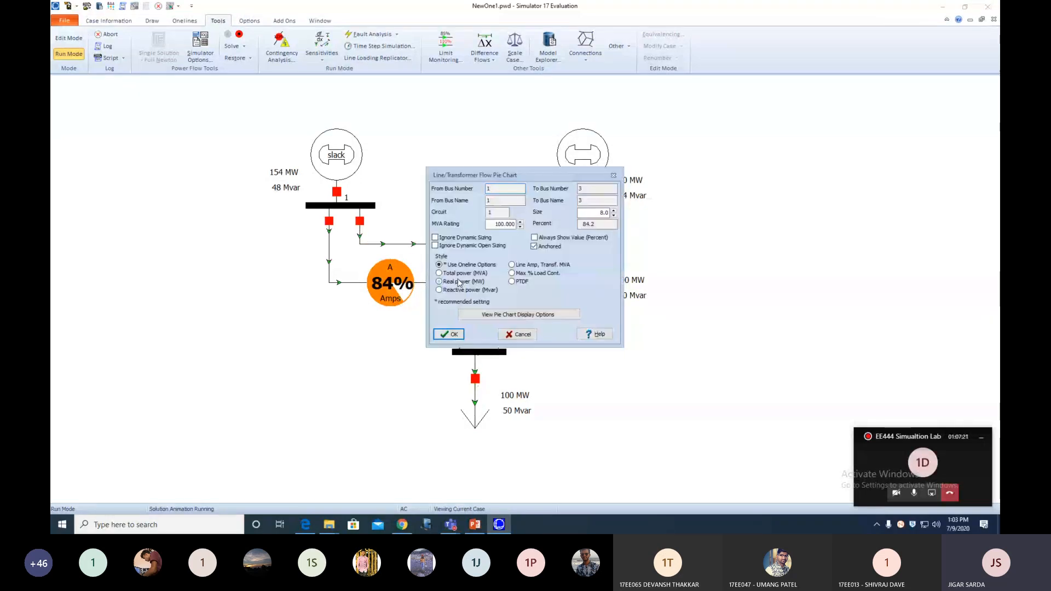
click(459, 282)
click(449, 333)
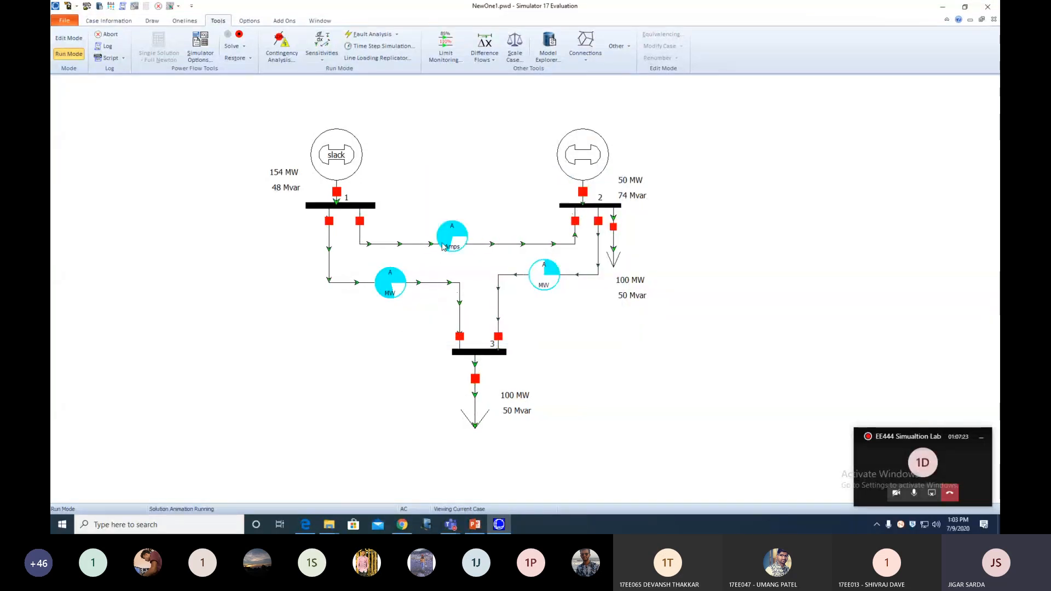
double_click(448, 240)
click(439, 282)
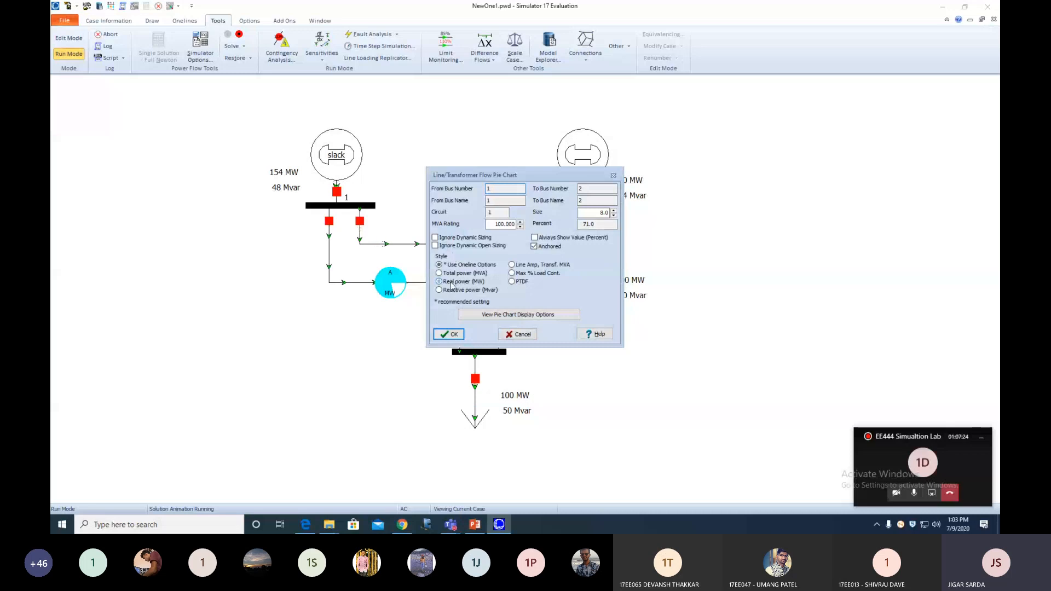
click(448, 334)
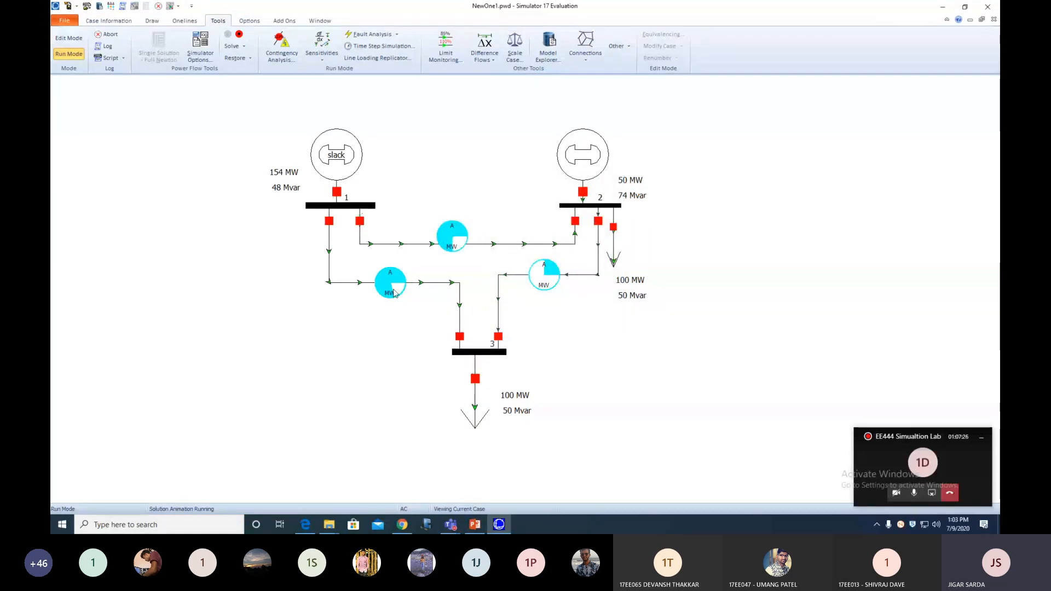
double_click(391, 283)
click(448, 334)
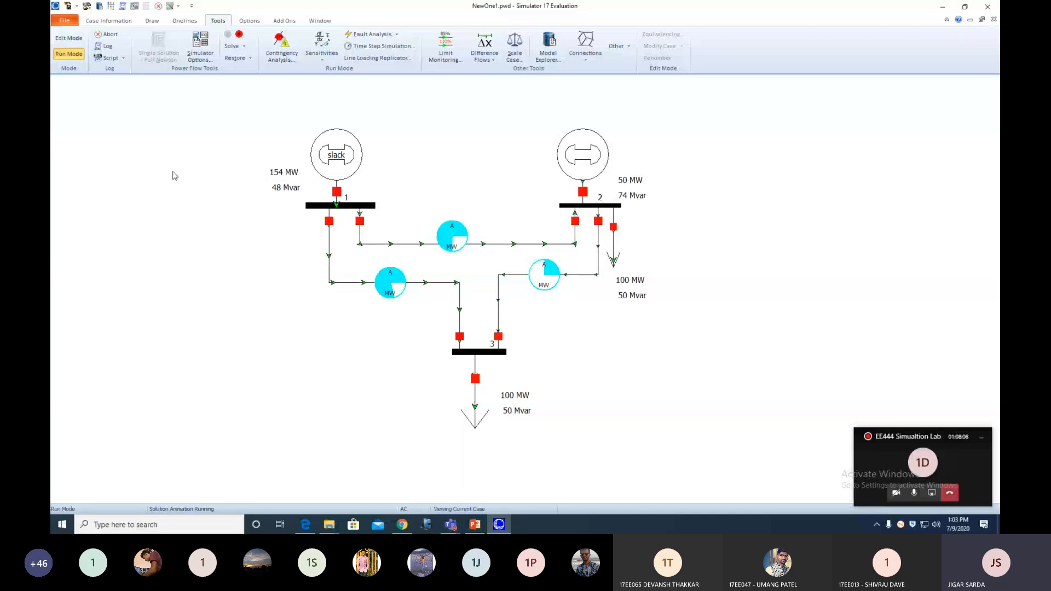
Pause the running simulation and show the bus records in the Model Explorer.
click(239, 35)
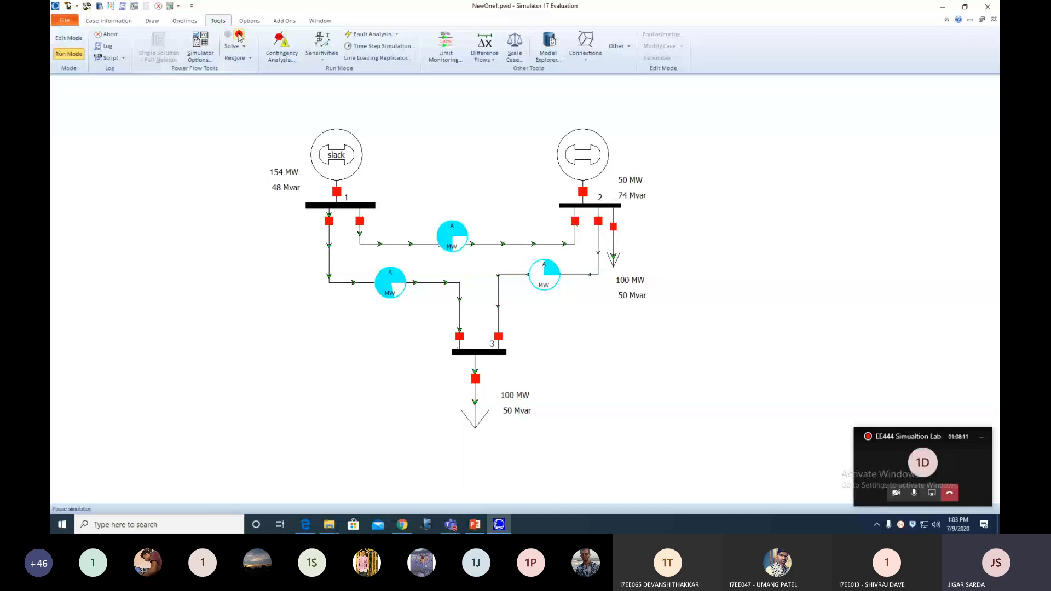
click(109, 20)
click(108, 49)
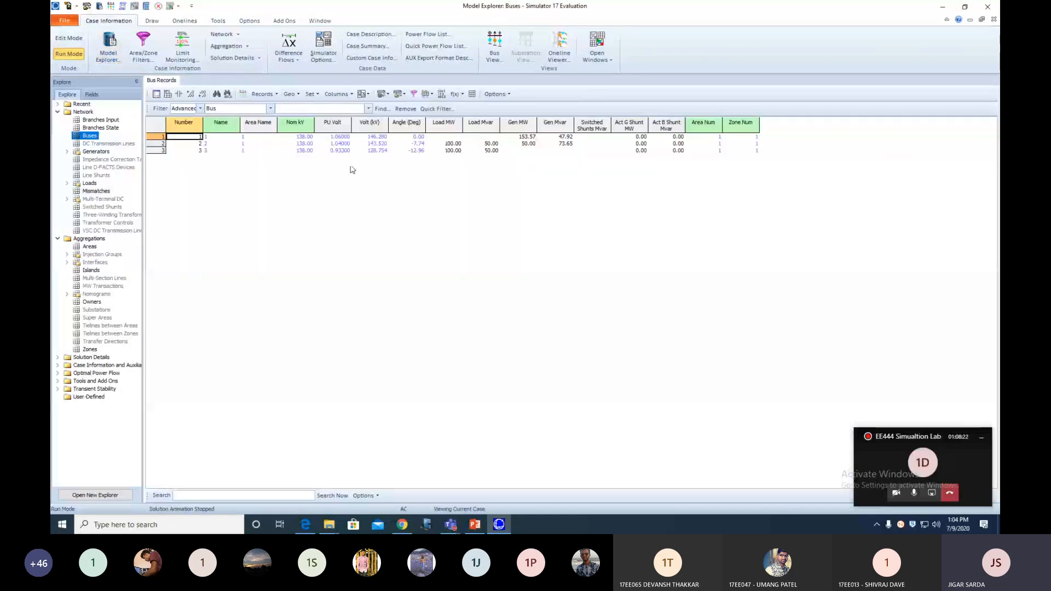
Examine the per-unit voltage of bus 3 and the voltage angles of buses 1, 2 and 3 in the bus records.
click(337, 151)
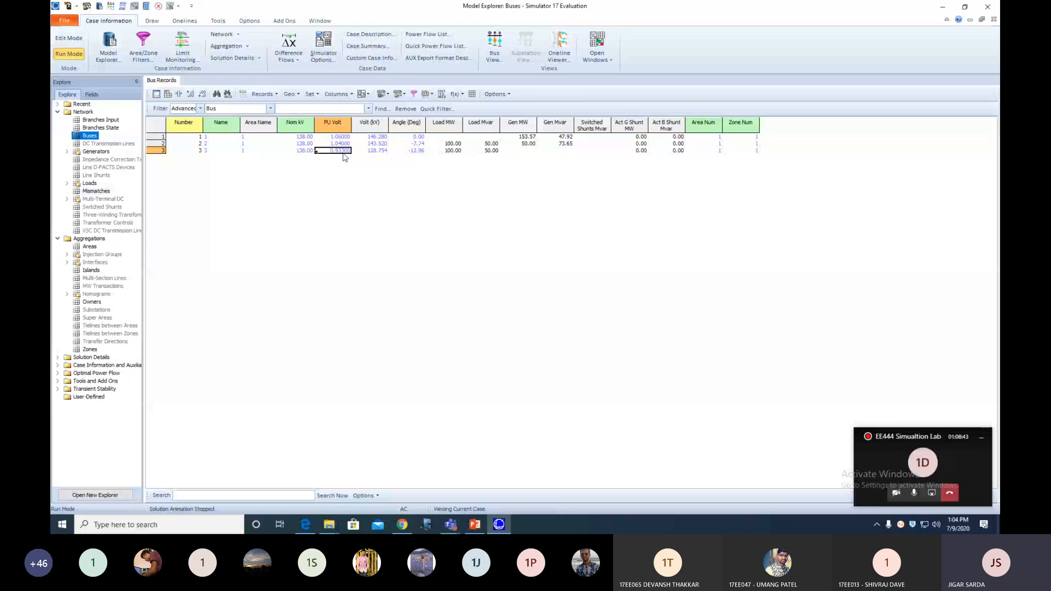
click(413, 139)
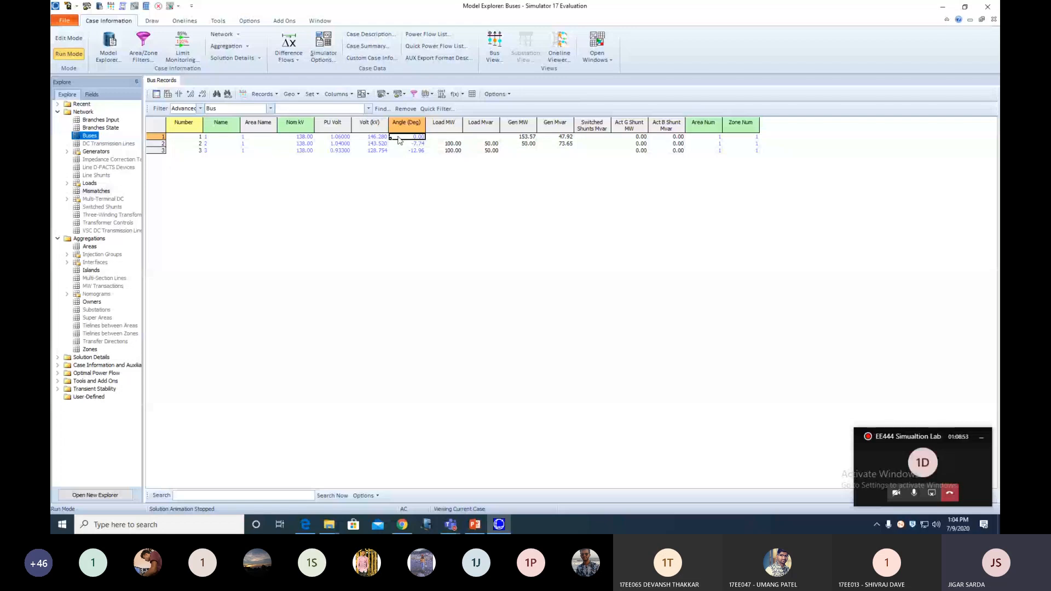
click(412, 145)
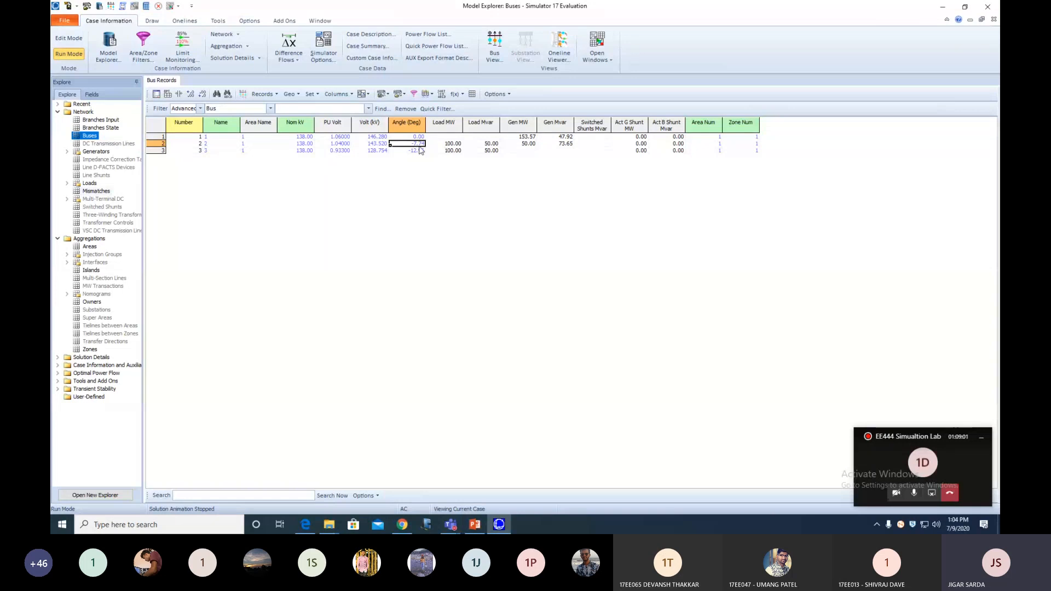
click(420, 151)
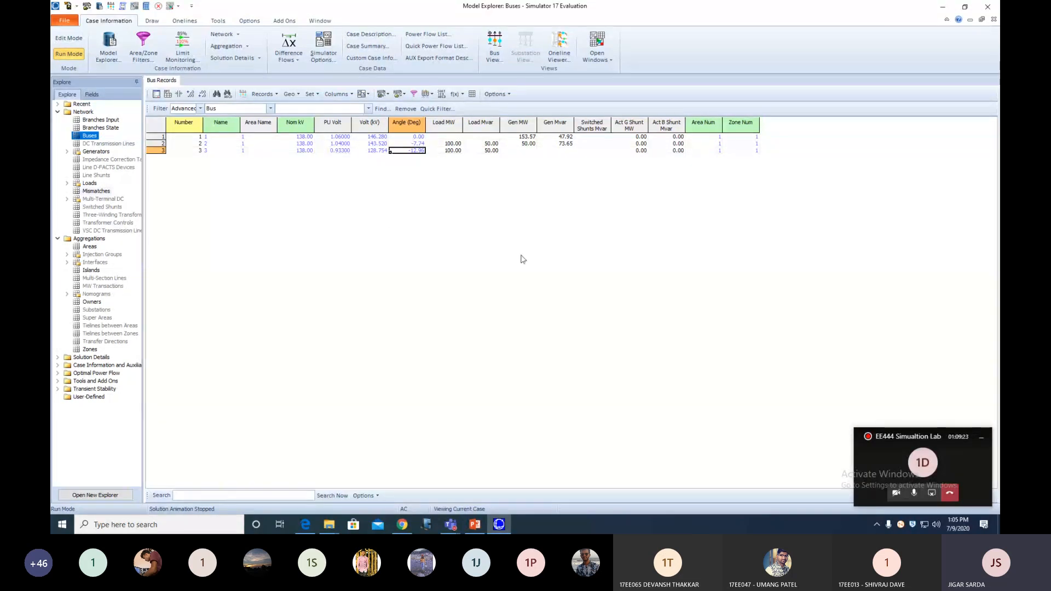
Compare the per-unit voltage and the angle of slack bus 1 in the bus records.
click(339, 137)
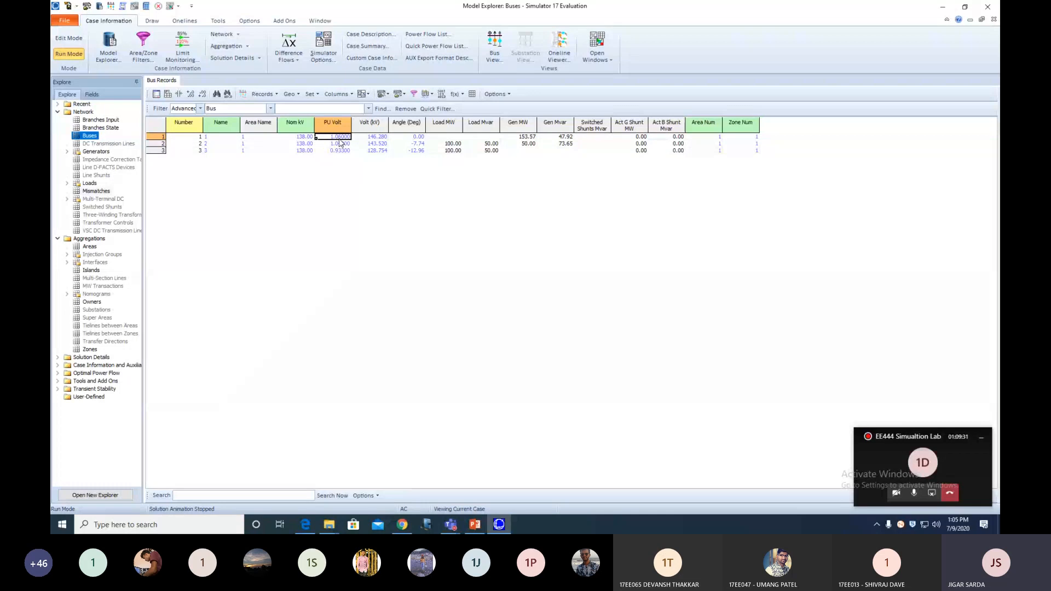
key(Right)
key(Right)
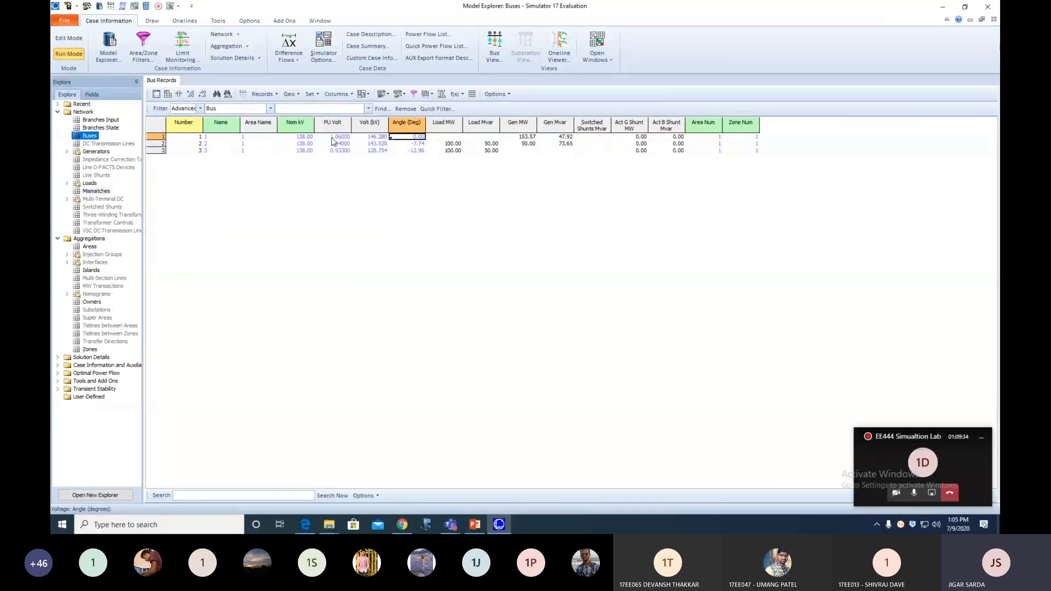
key(Left)
key(Left)
key(Right)
key(Right)
click(337, 138)
click(399, 138)
click(349, 138)
click(403, 138)
click(346, 139)
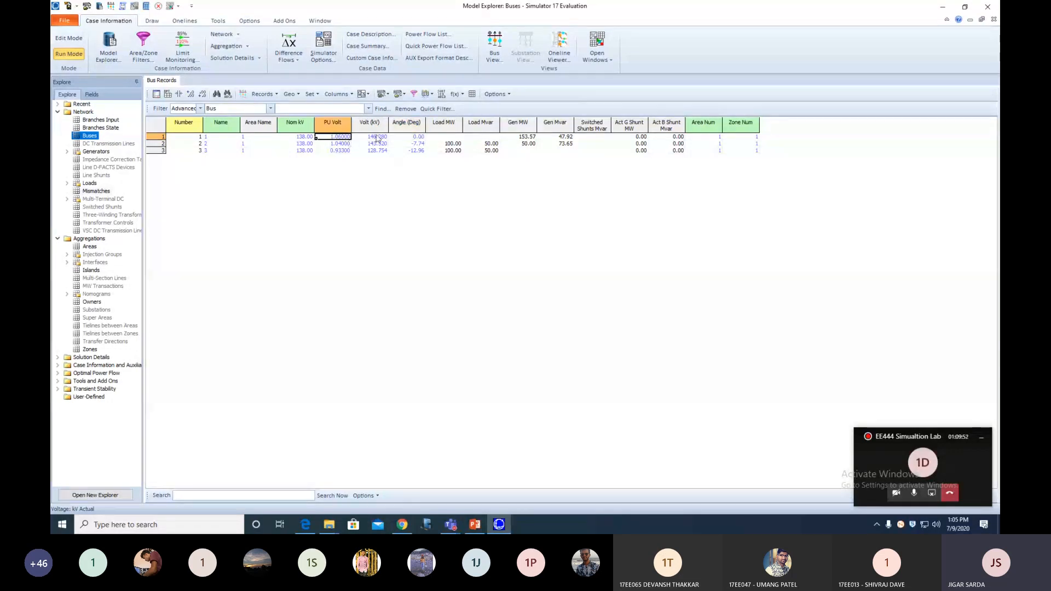
click(402, 139)
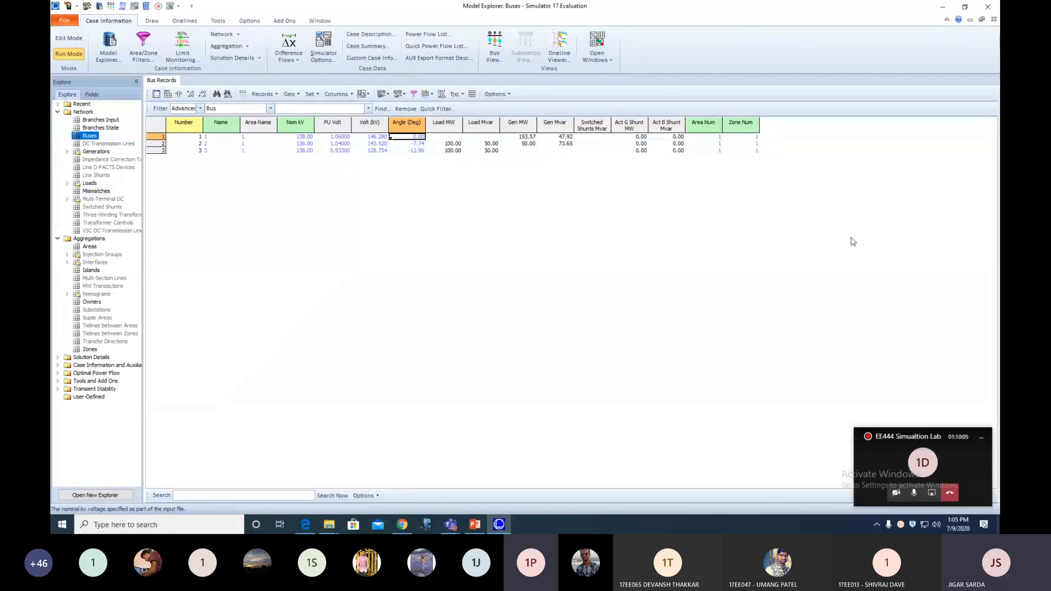
Switch to the Teams meeting to check the participant list, return to Simulator and bring the one-line diagram back into view.
click(962, 466)
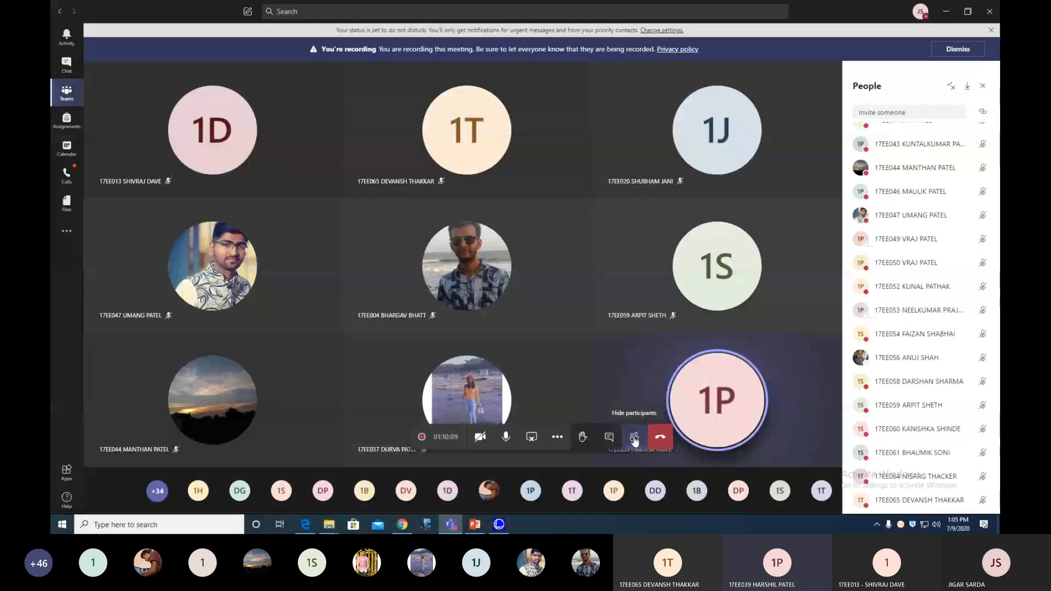
click(635, 438)
click(635, 438)
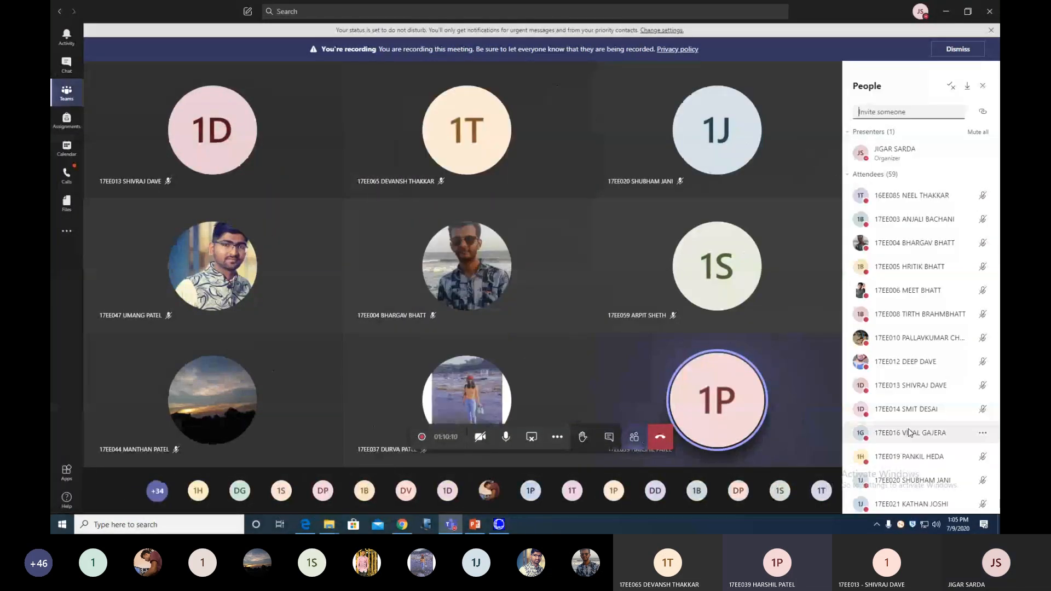
click(947, 13)
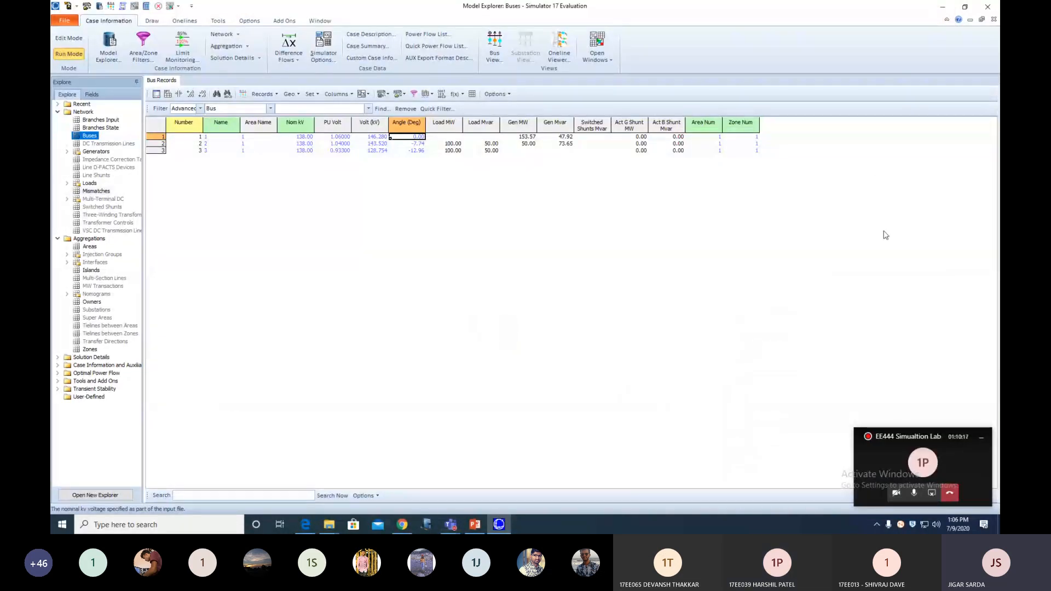
click(969, 21)
Switch to the Teams meeting, look through the attendee list from its start, and return to the one-line diagram.
double_click(924, 109)
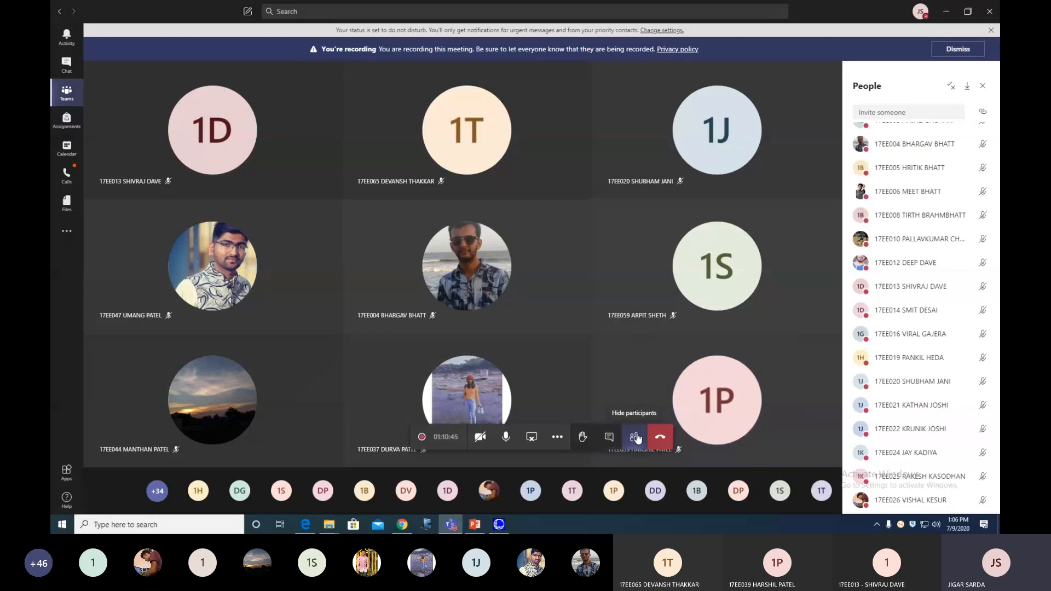
click(636, 437)
click(636, 437)
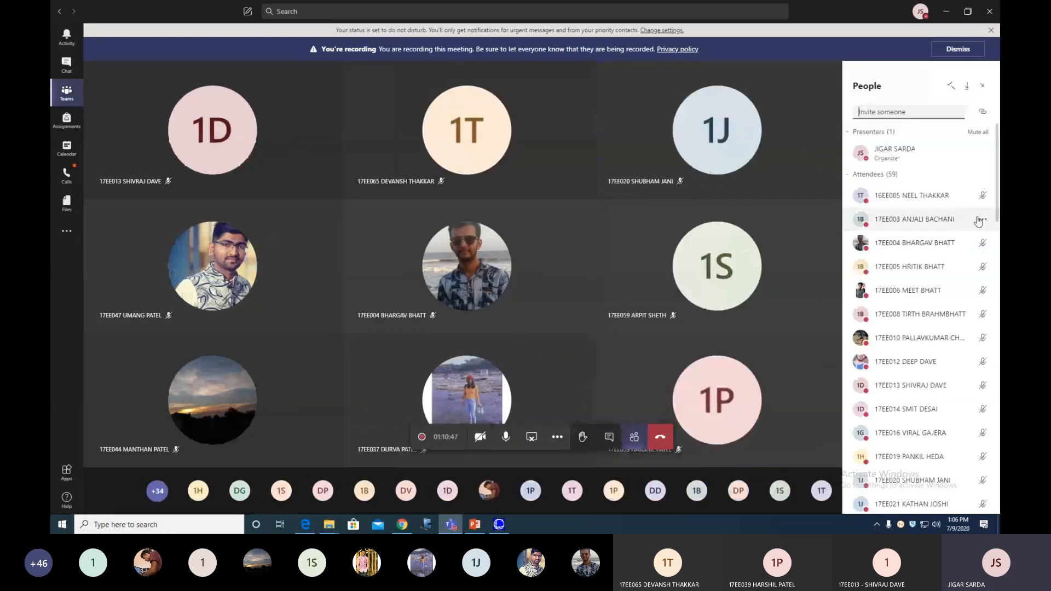
drag(996, 159, 997, 221)
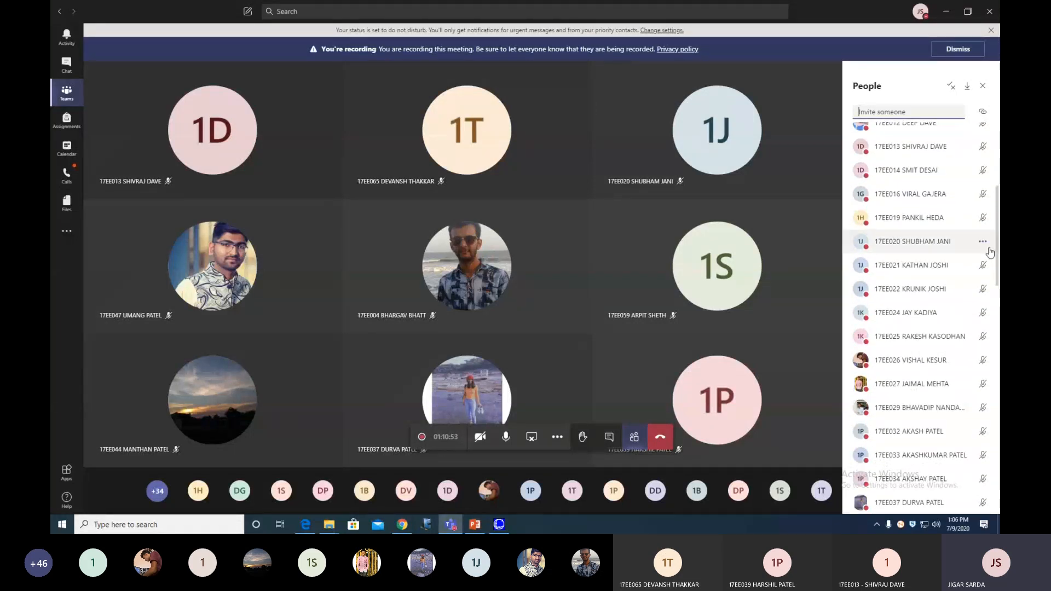
drag(997, 253, 994, 169)
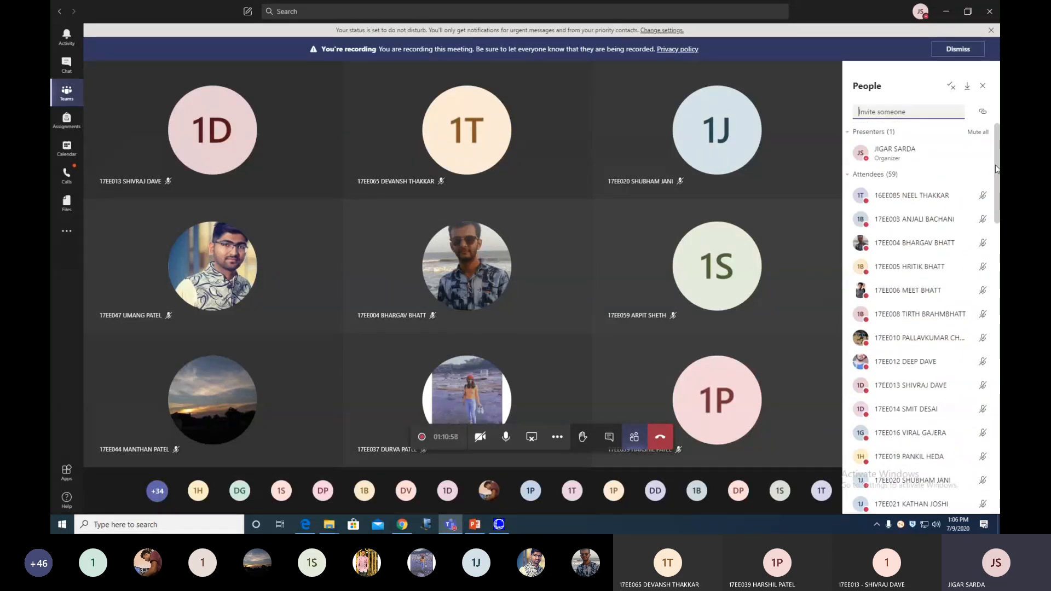
click(945, 12)
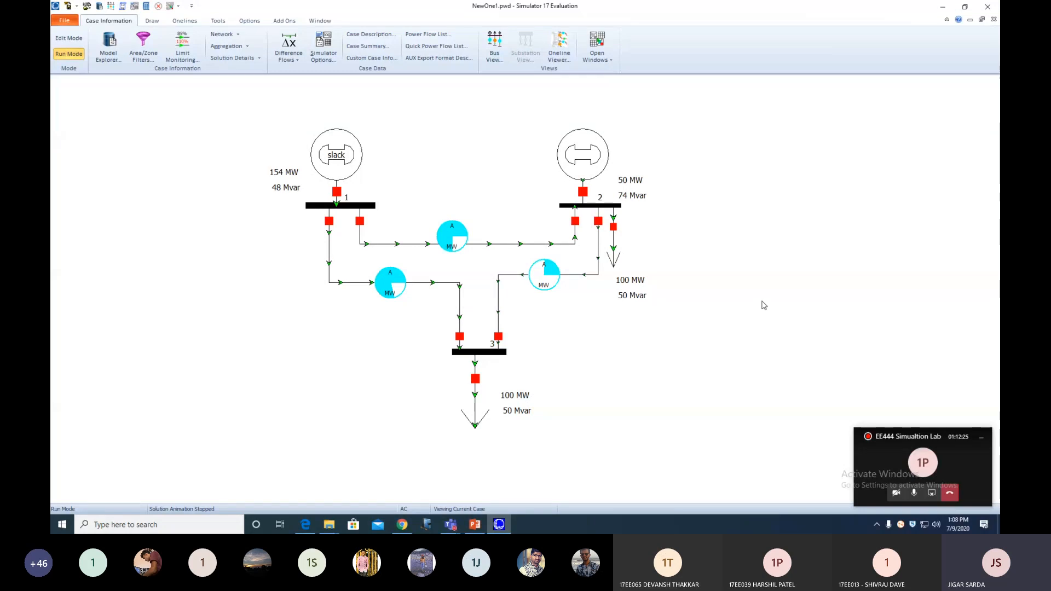
Switch to the Teams meeting, check the participants and the meeting chat, and return to the power flow tools in Simulator.
click(930, 450)
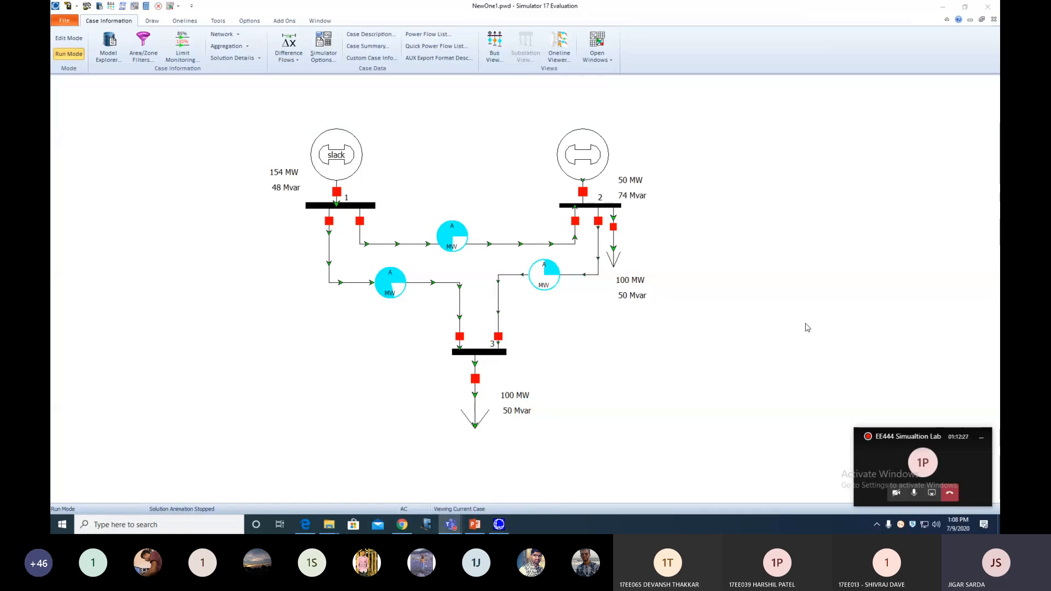
click(928, 456)
click(634, 438)
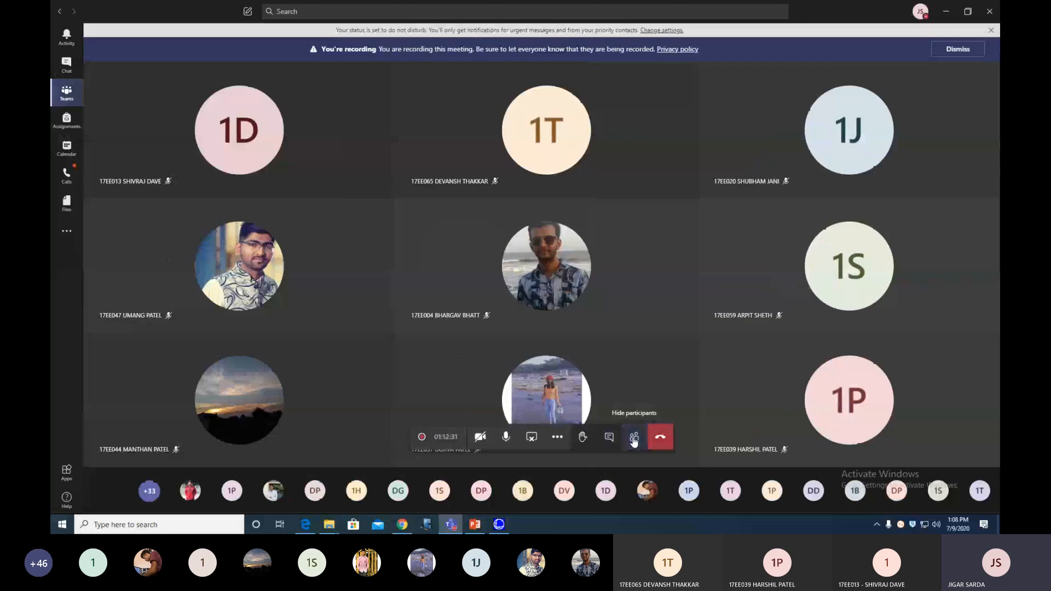
click(634, 438)
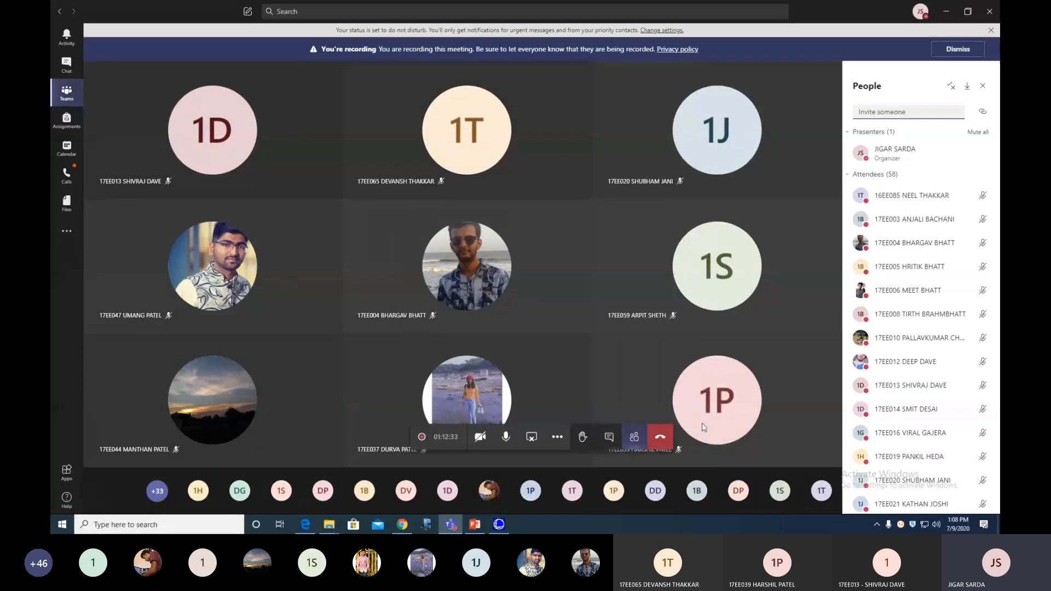
click(609, 437)
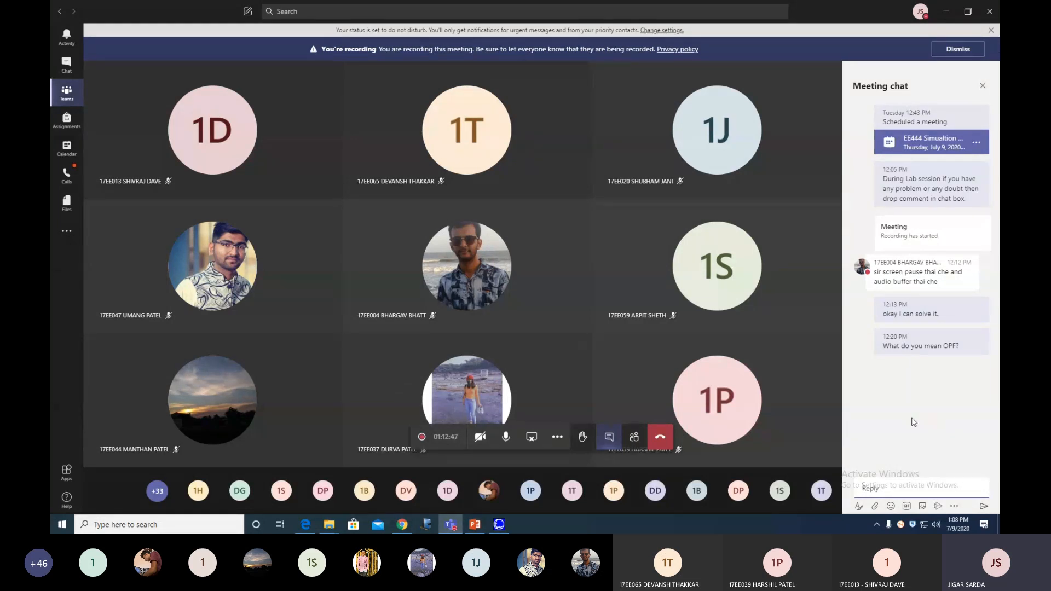
click(499, 525)
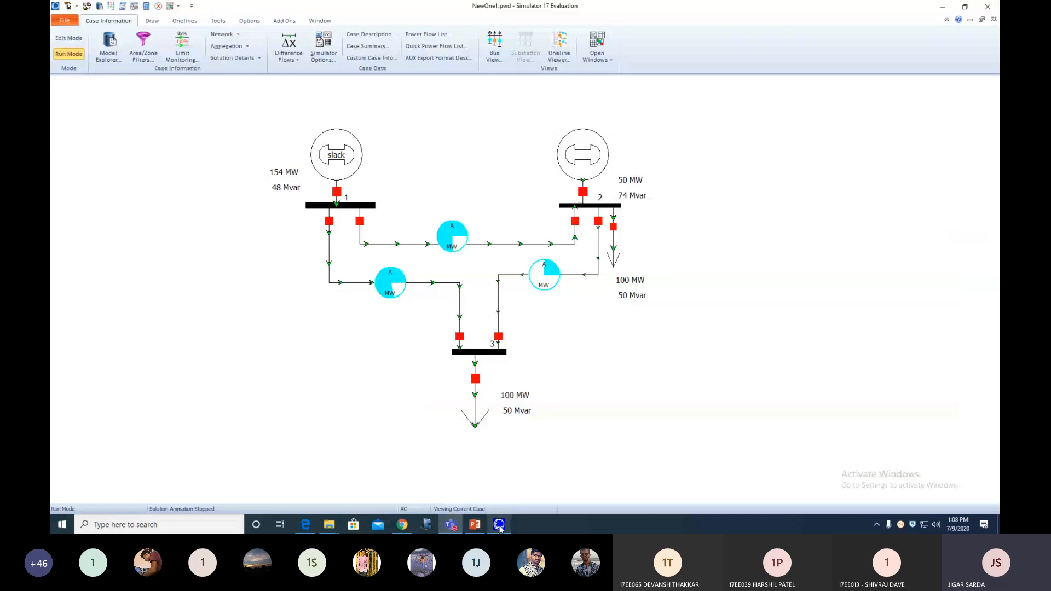
click(225, 24)
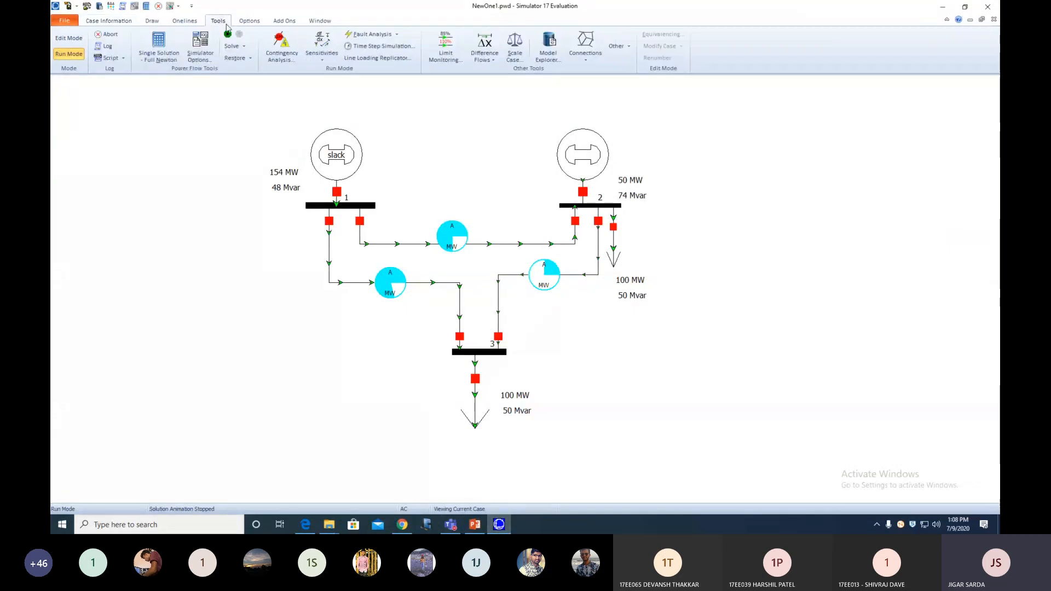
Start the power flow simulation and review the power and voltage control data of the generator at bus 2.
click(228, 34)
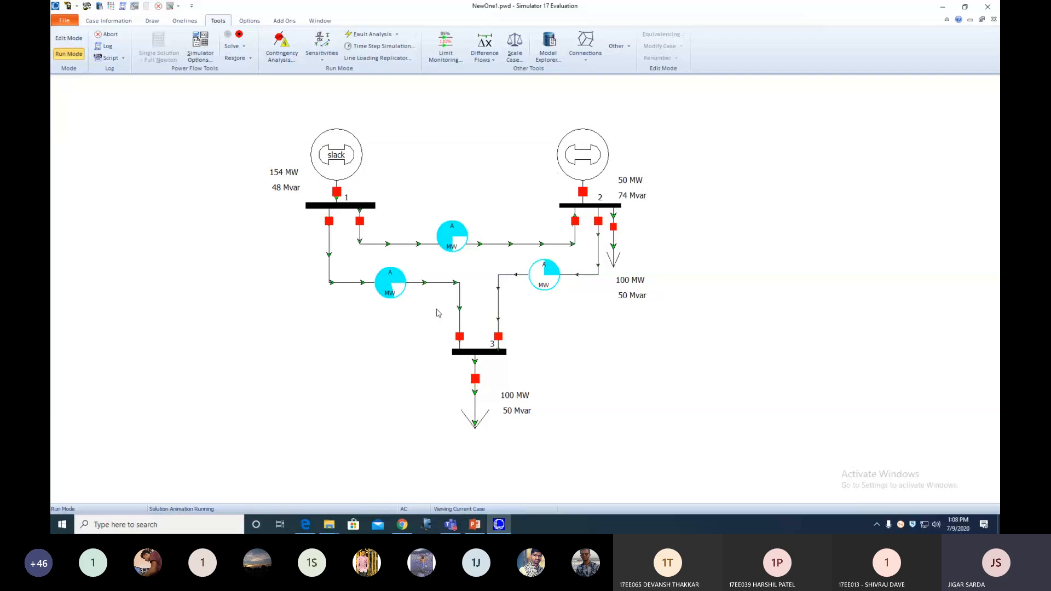
double_click(592, 169)
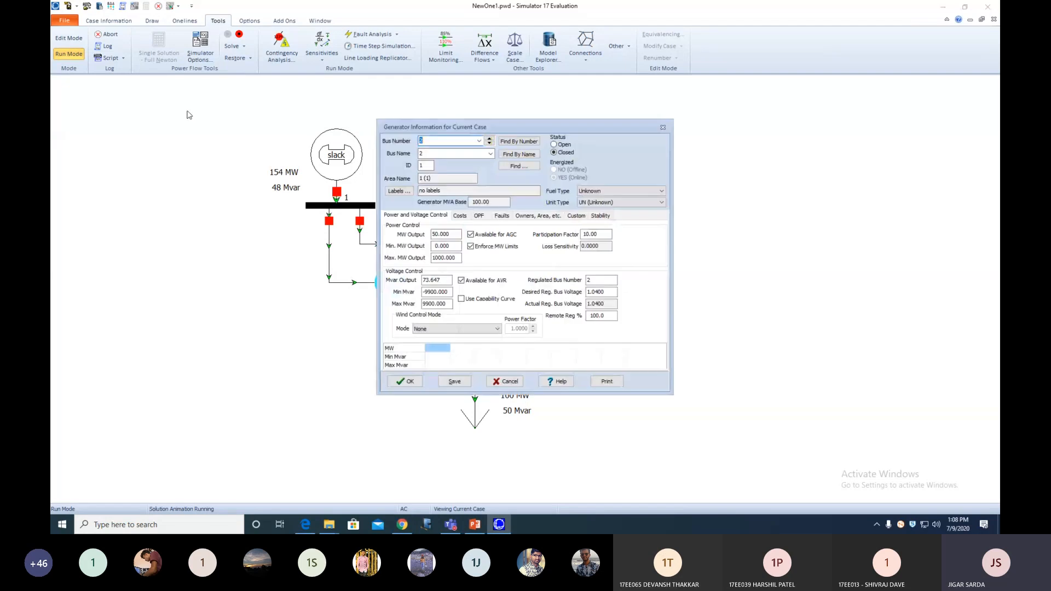
click(663, 127)
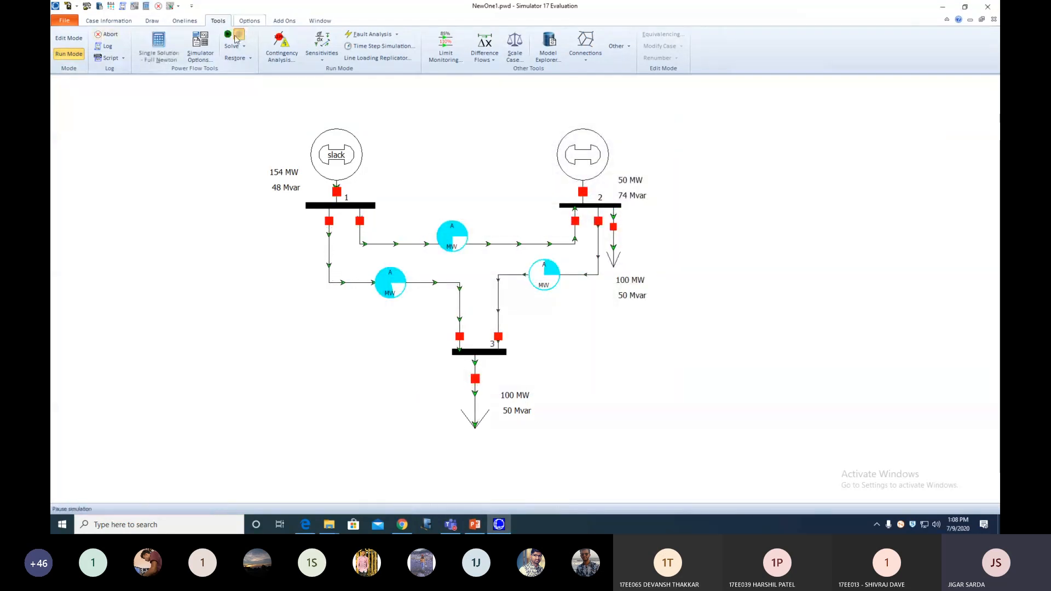
Set the bus 2 generator's output to 100 MW in edit mode and rerun the simulation in run mode.
click(68, 38)
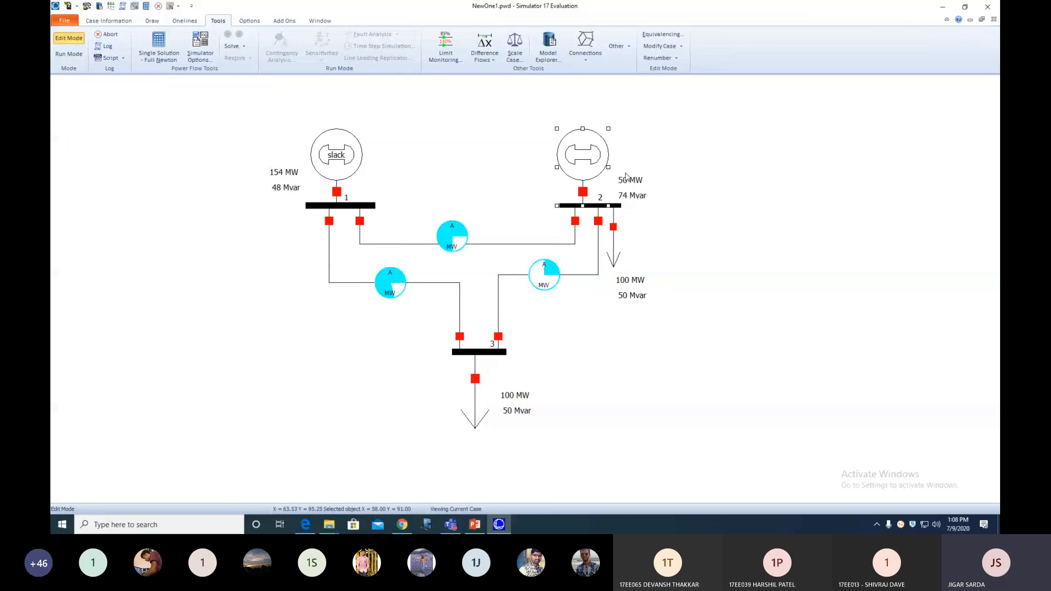
double_click(588, 171)
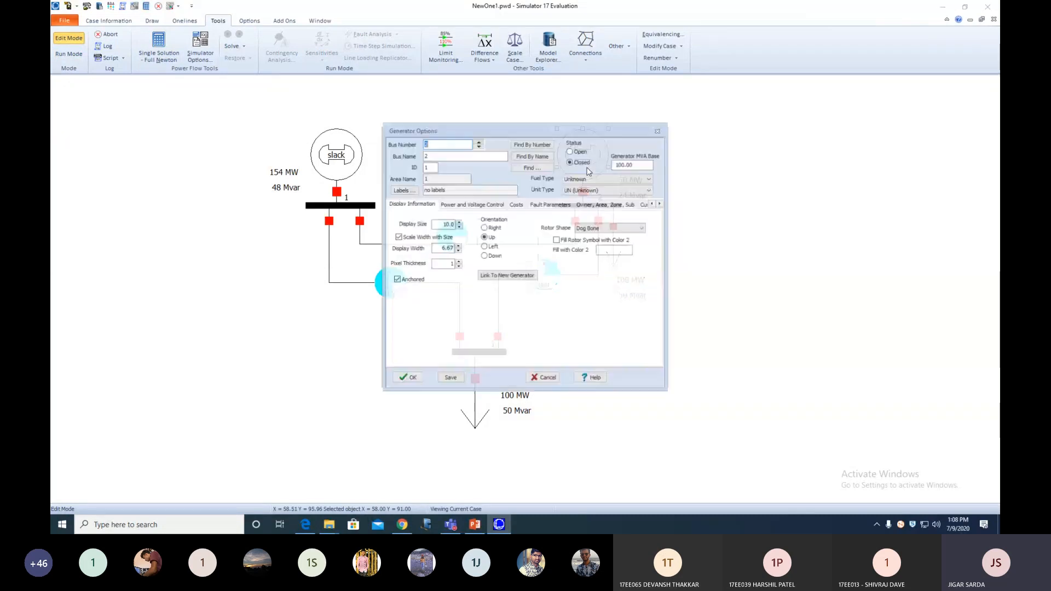
click(454, 204)
double_click(443, 223)
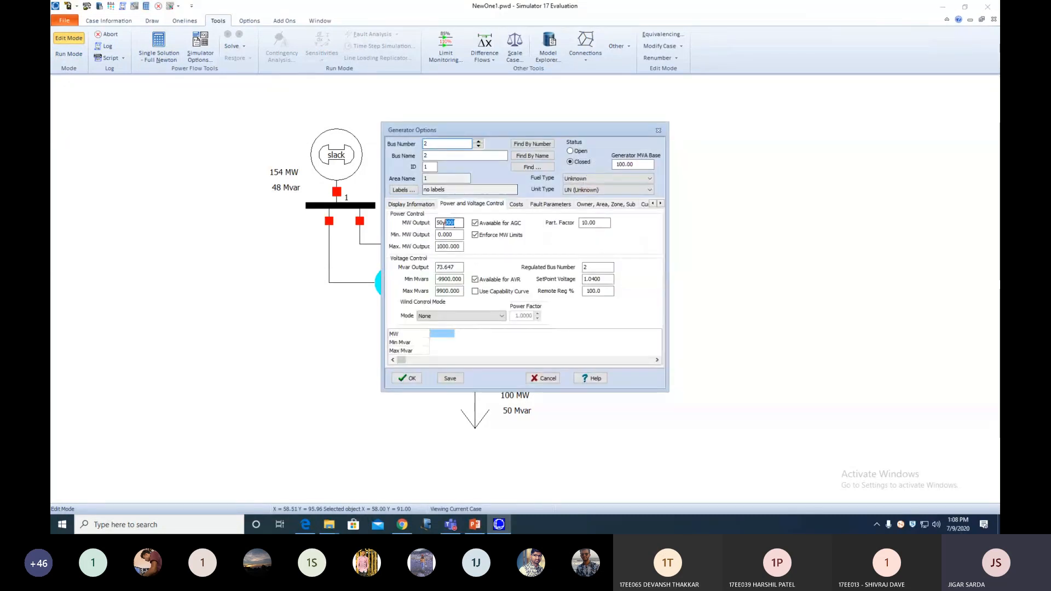
text(1)
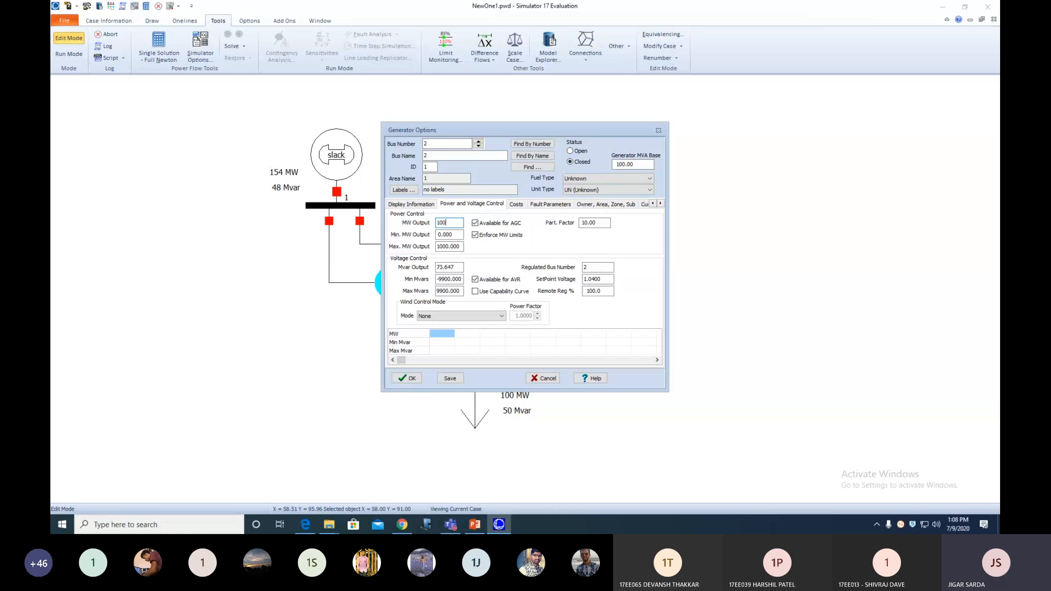
click(412, 379)
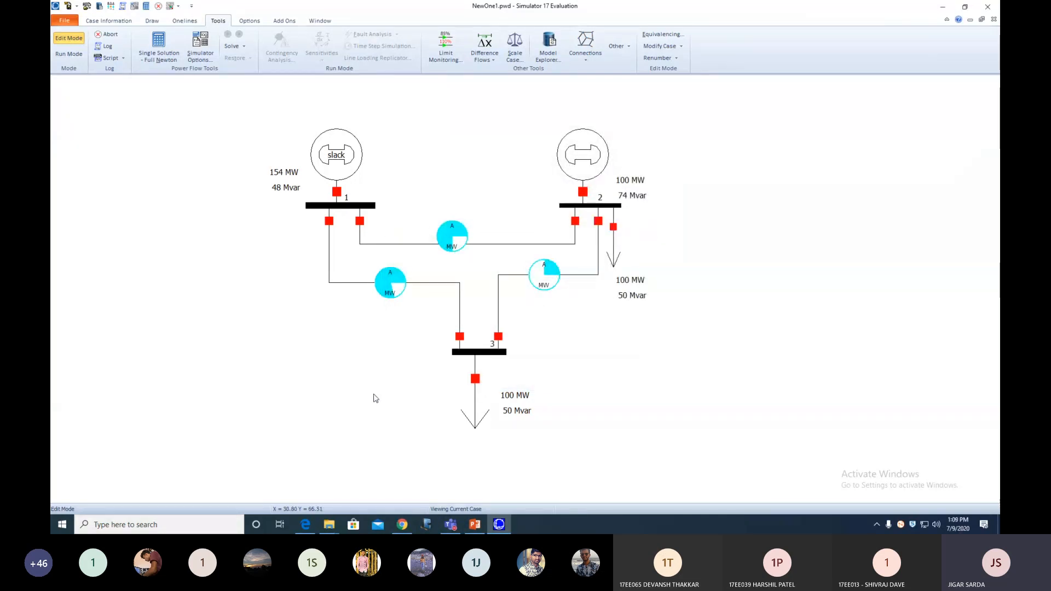
click(68, 54)
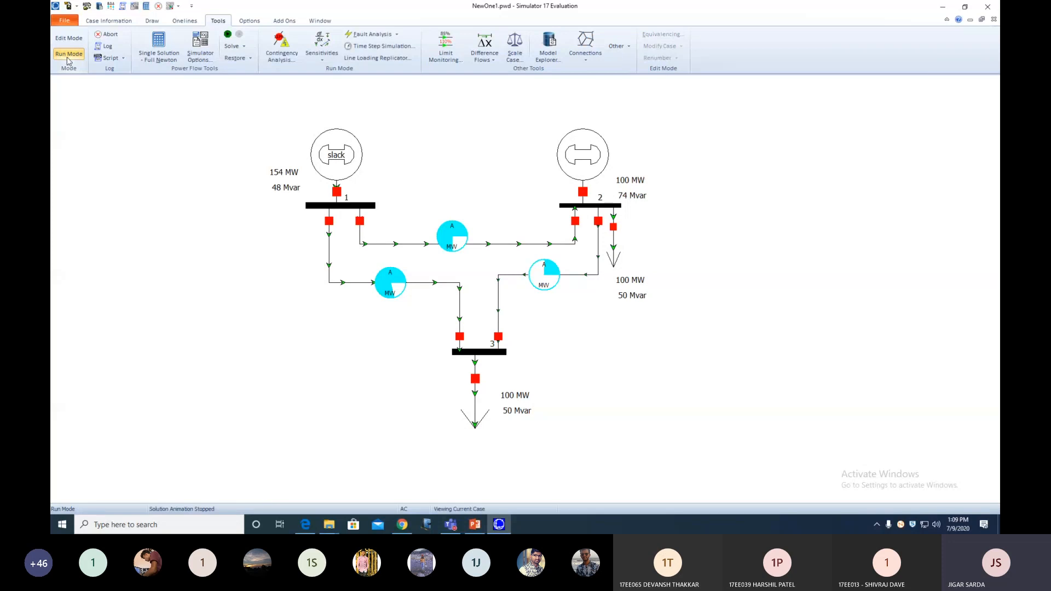
click(228, 35)
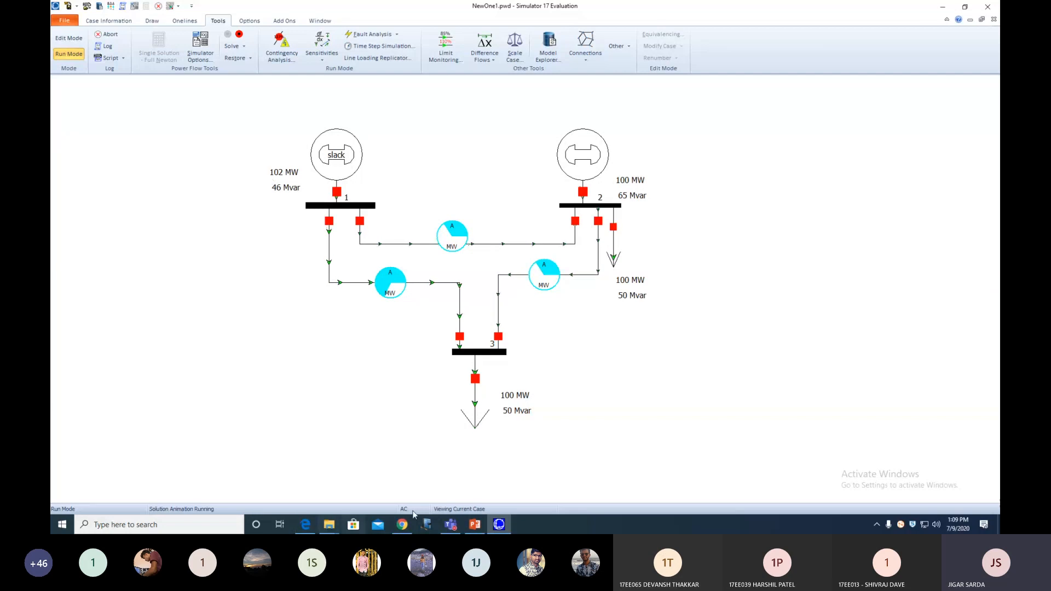
Switch to the Teams meeting to check the participants and return to the running one-line diagram in Simulator.
click(450, 525)
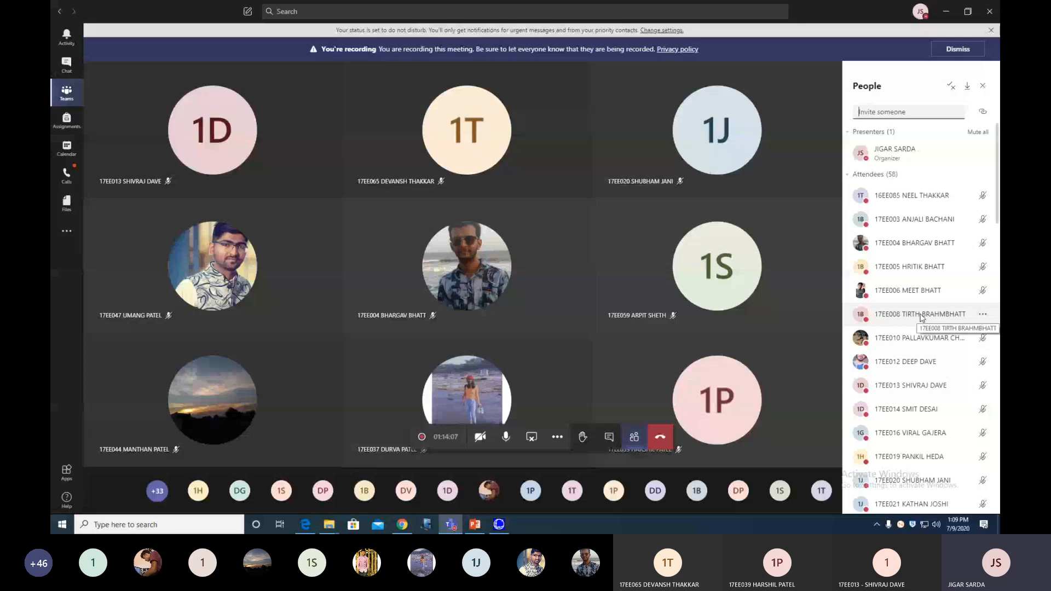
key(alt+Tab)
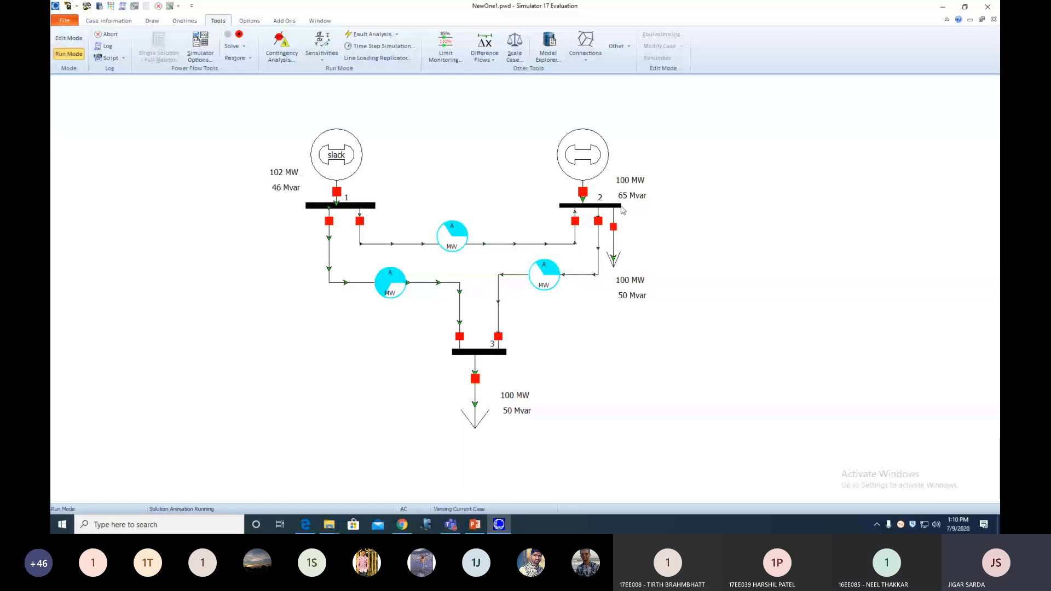
Test an outage of the bus 2 generator and the line between buses 1 and 2, and restore them and restart the simulation.
click(582, 191)
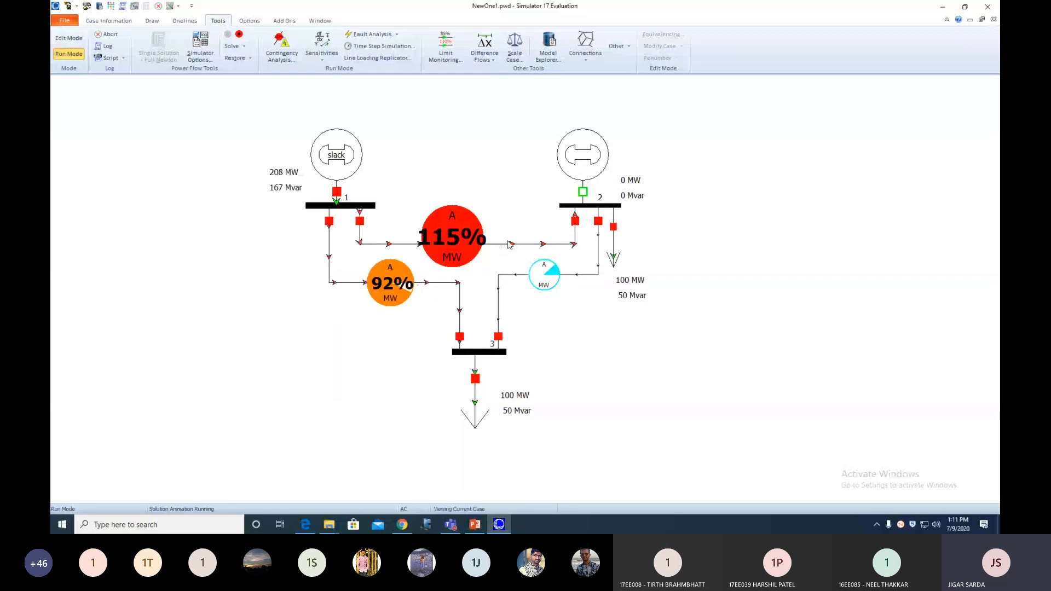
click(575, 221)
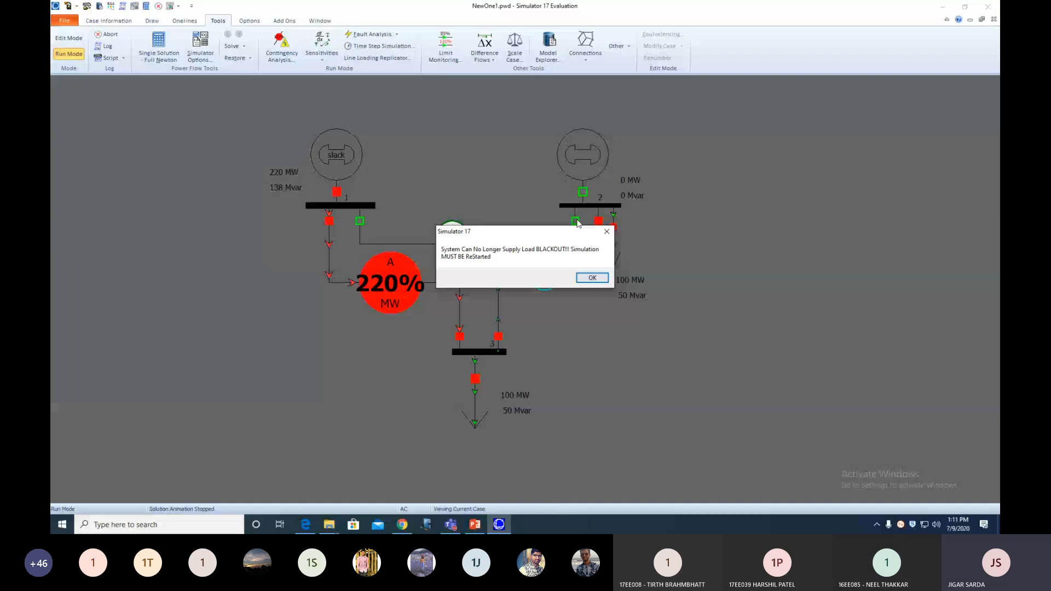
click(595, 279)
click(574, 222)
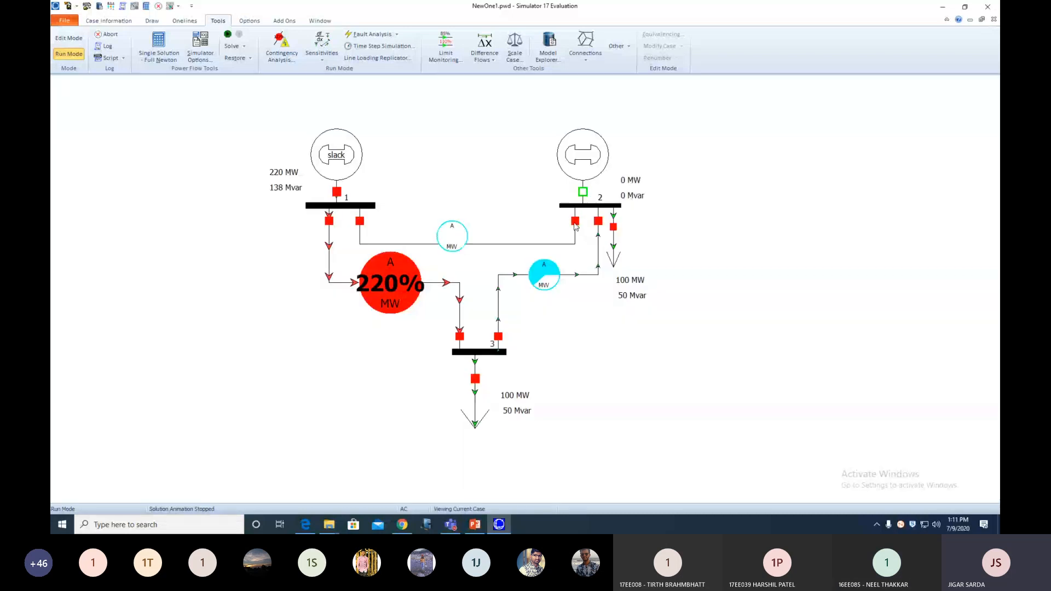
click(228, 35)
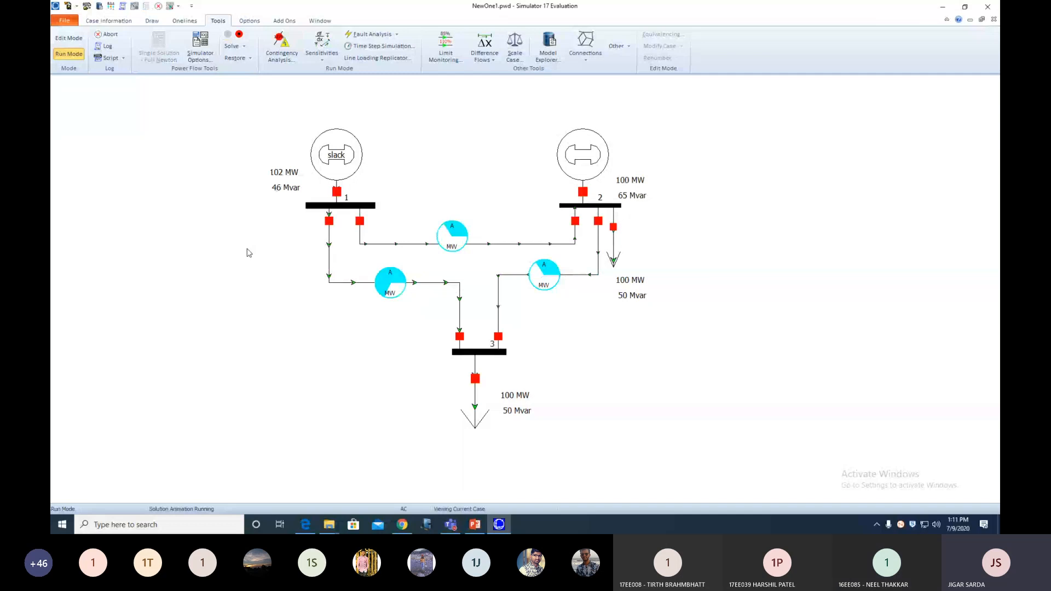
Test separate outages of lines 1–3 and 2–3 by opening and reclosing their breakers at bus 3, repeating the line 2–3 outage once.
click(459, 336)
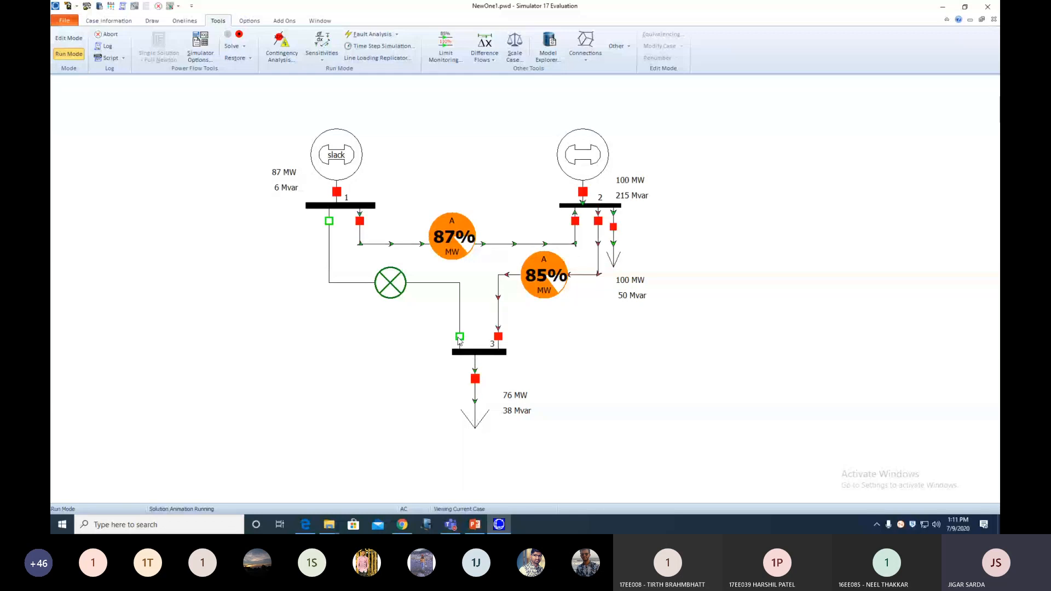
click(459, 336)
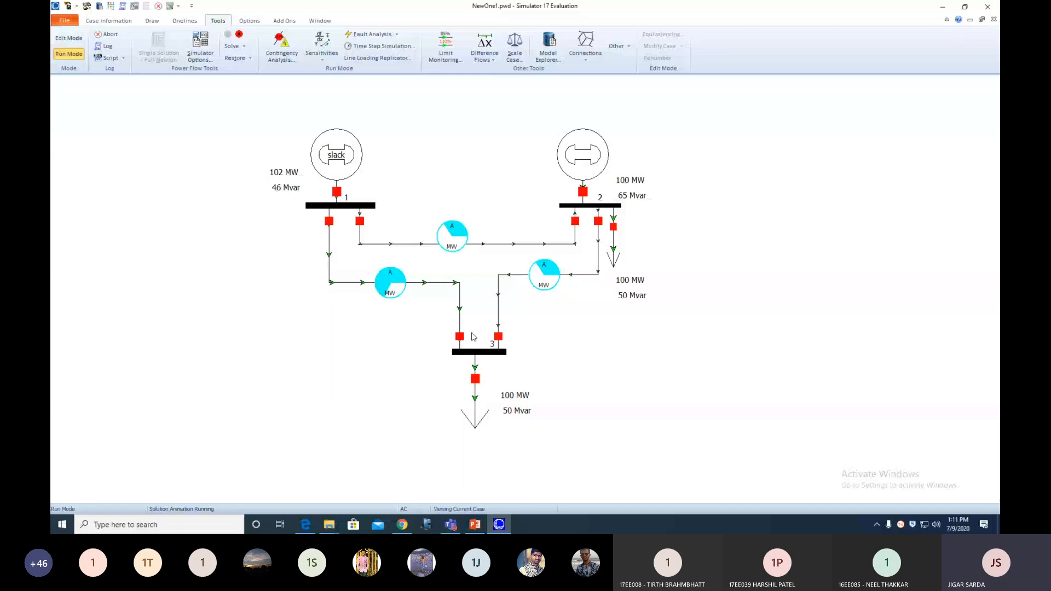
click(498, 337)
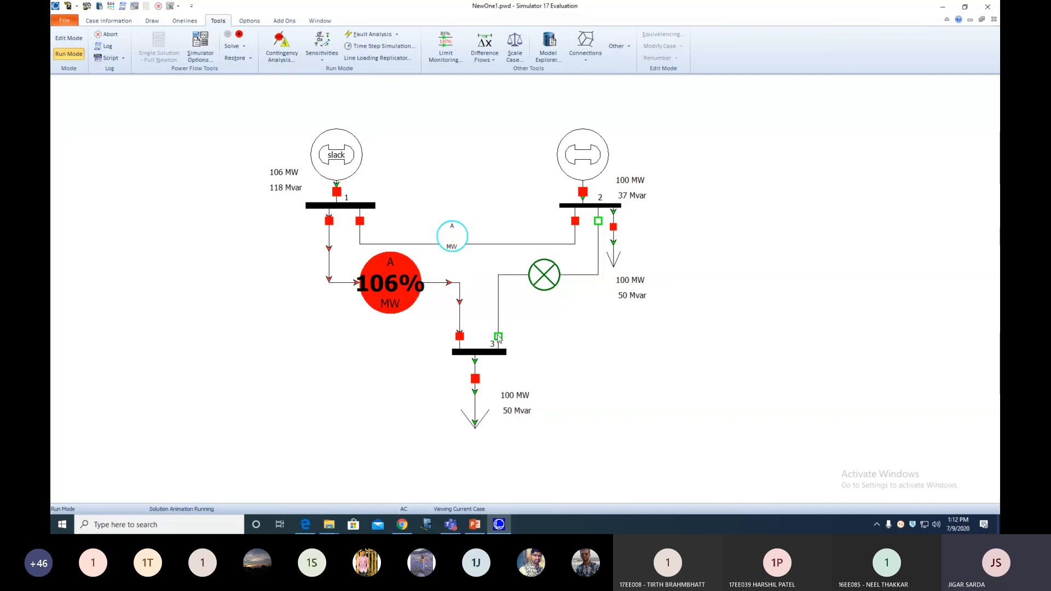
click(499, 337)
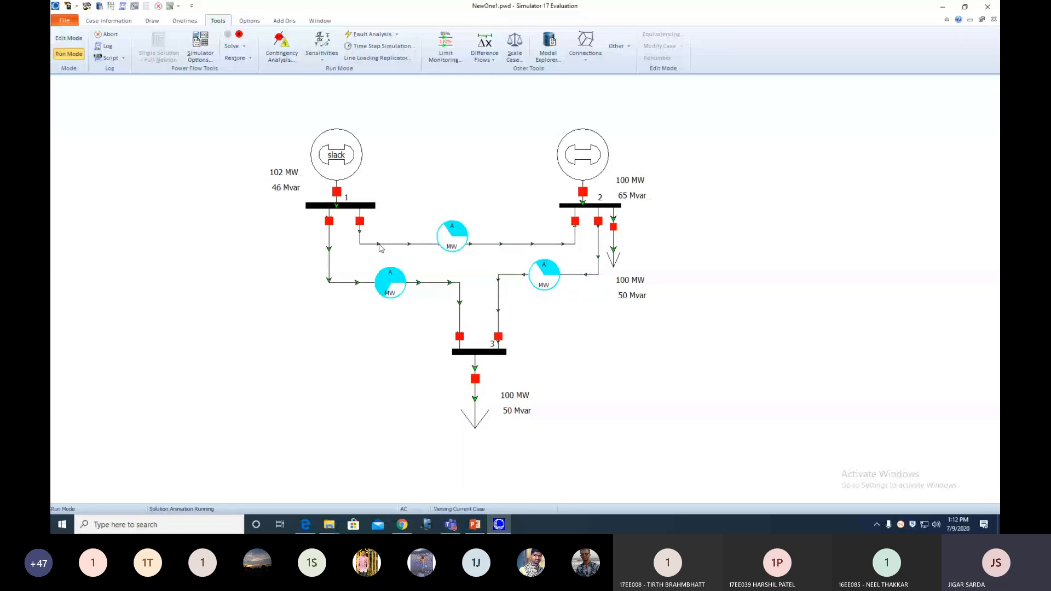
click(498, 336)
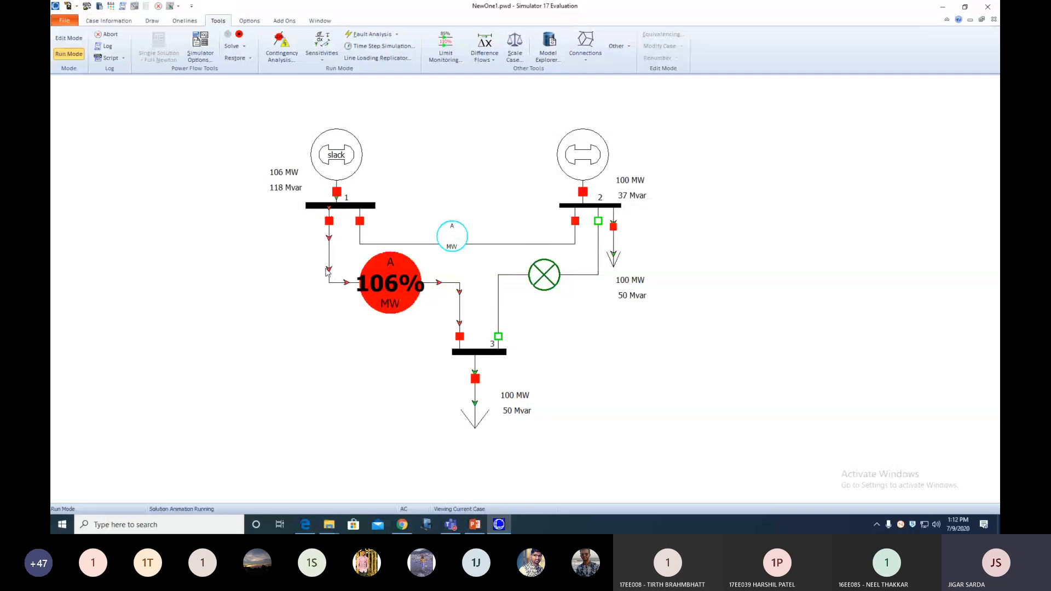
click(498, 340)
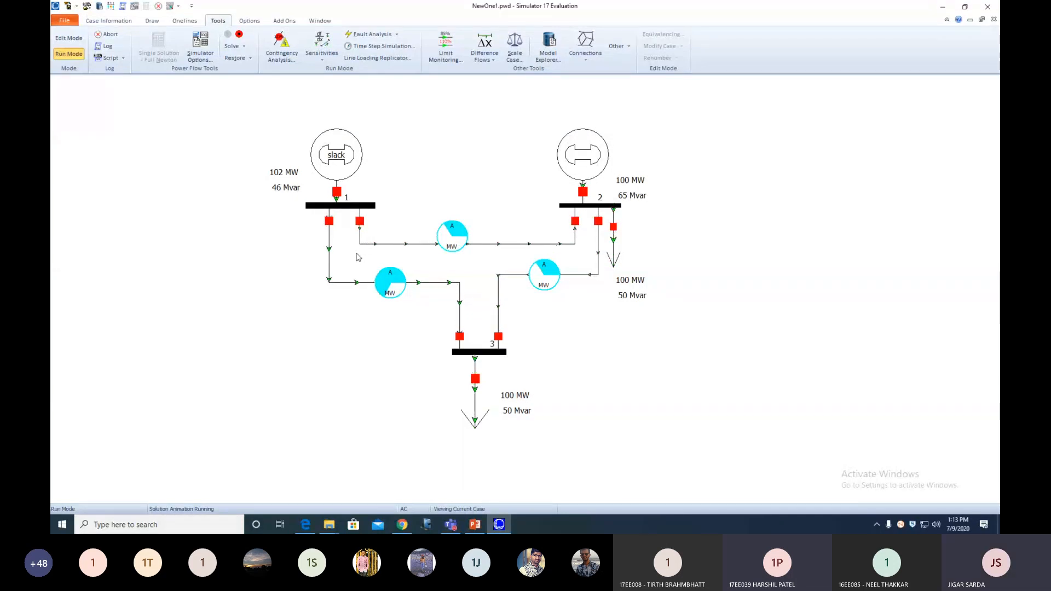
Stop the simulation and add a fixed switched shunt with 60 nominal Mvar to bus 1 in edit mode.
click(239, 34)
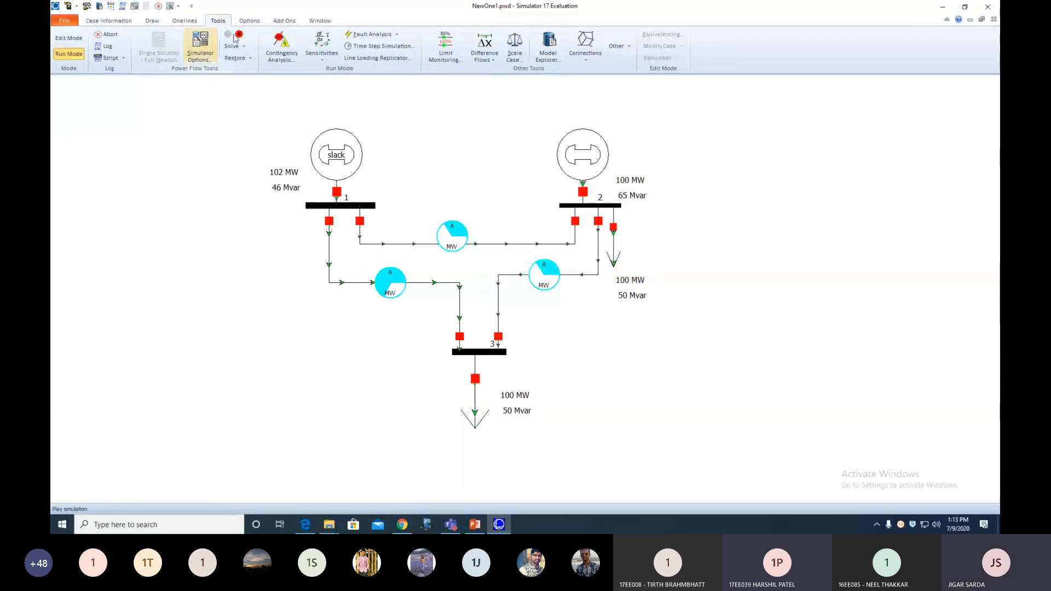
click(152, 21)
click(69, 38)
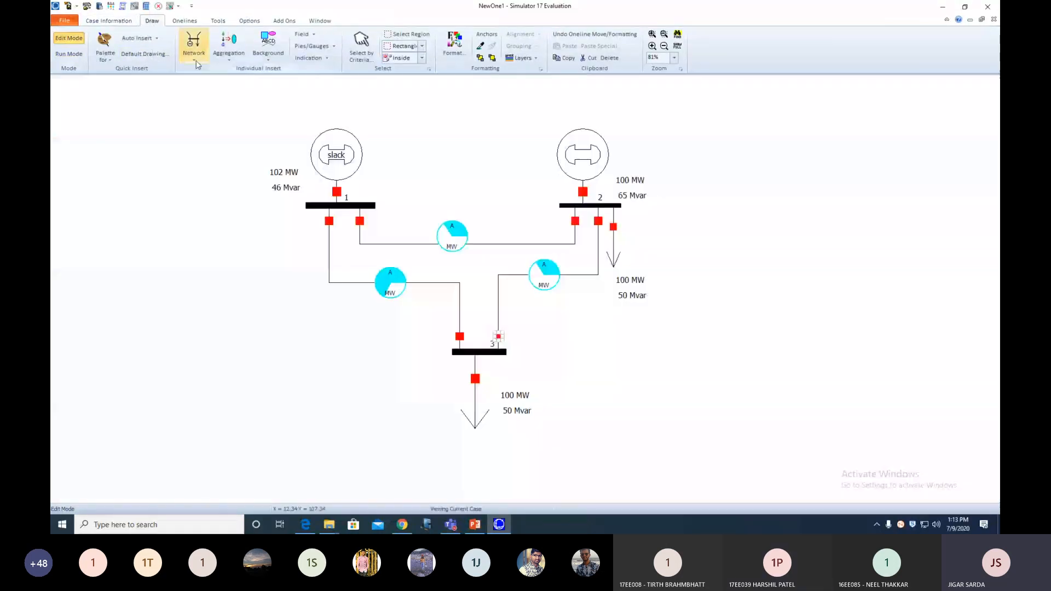
click(196, 61)
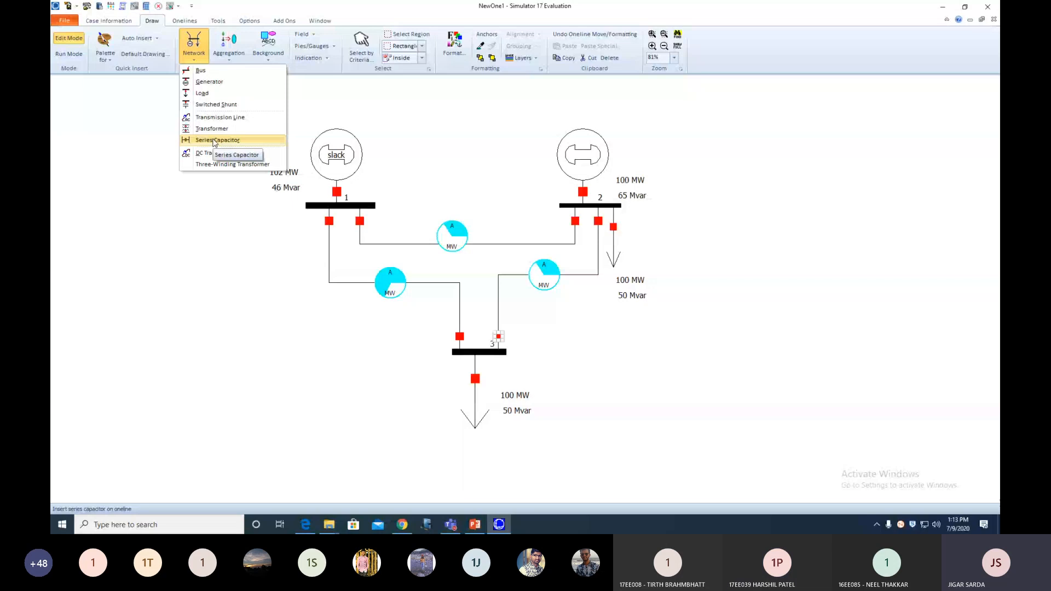
click(211, 105)
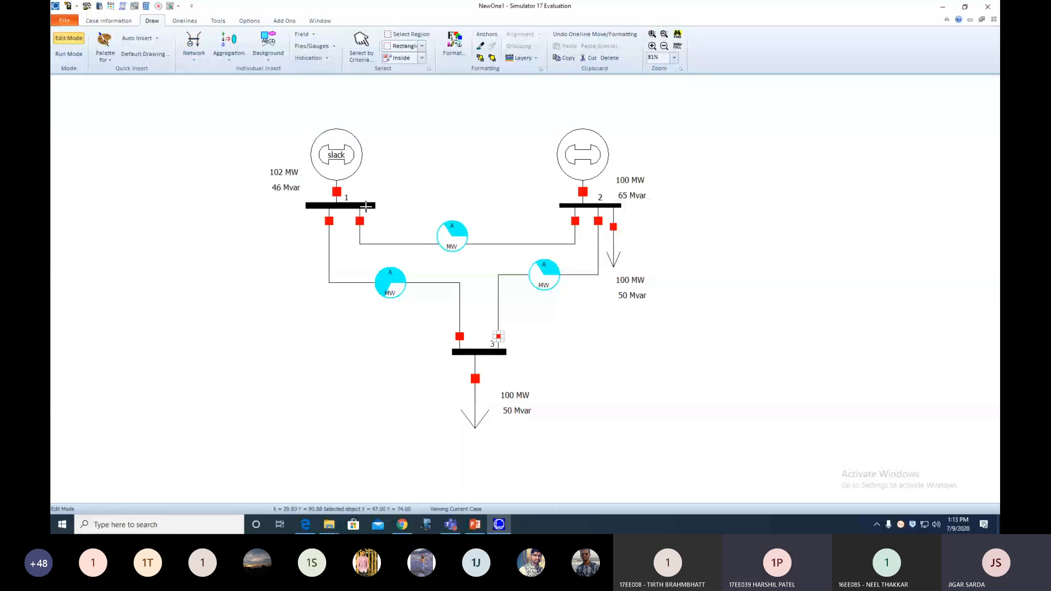
click(365, 206)
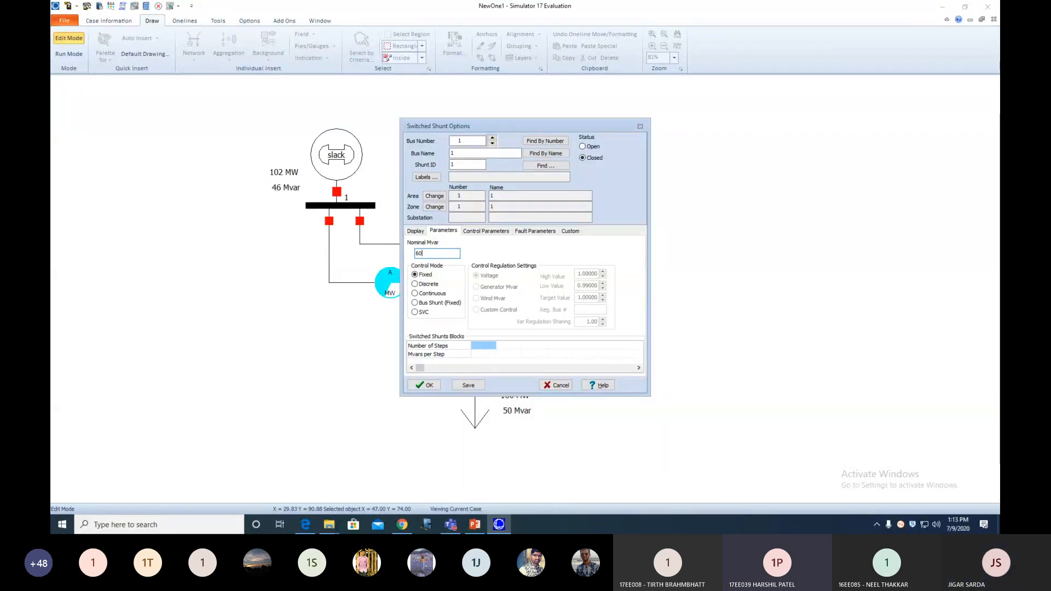
click(469, 385)
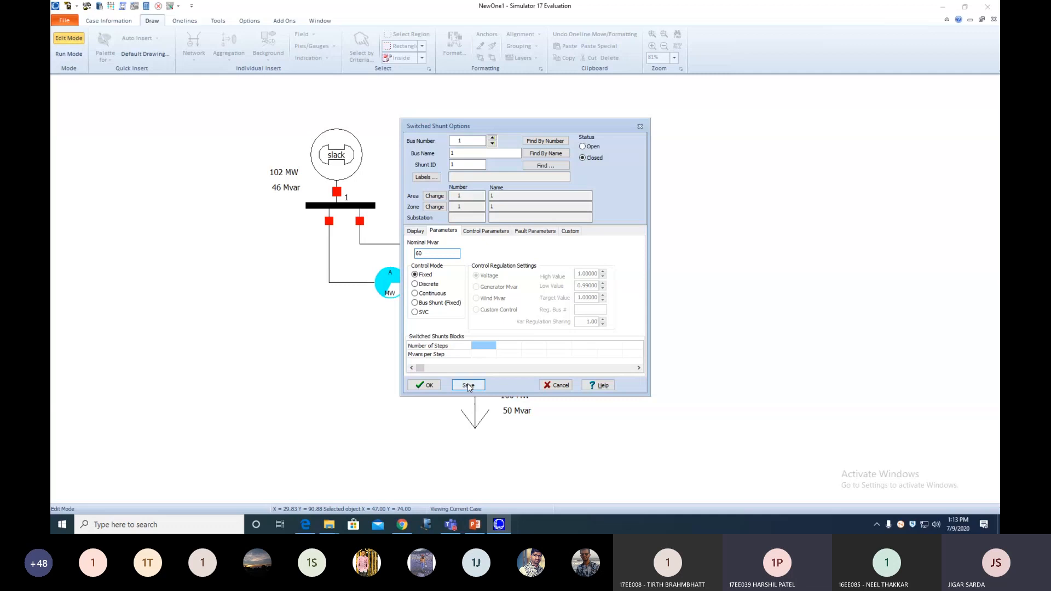
click(425, 385)
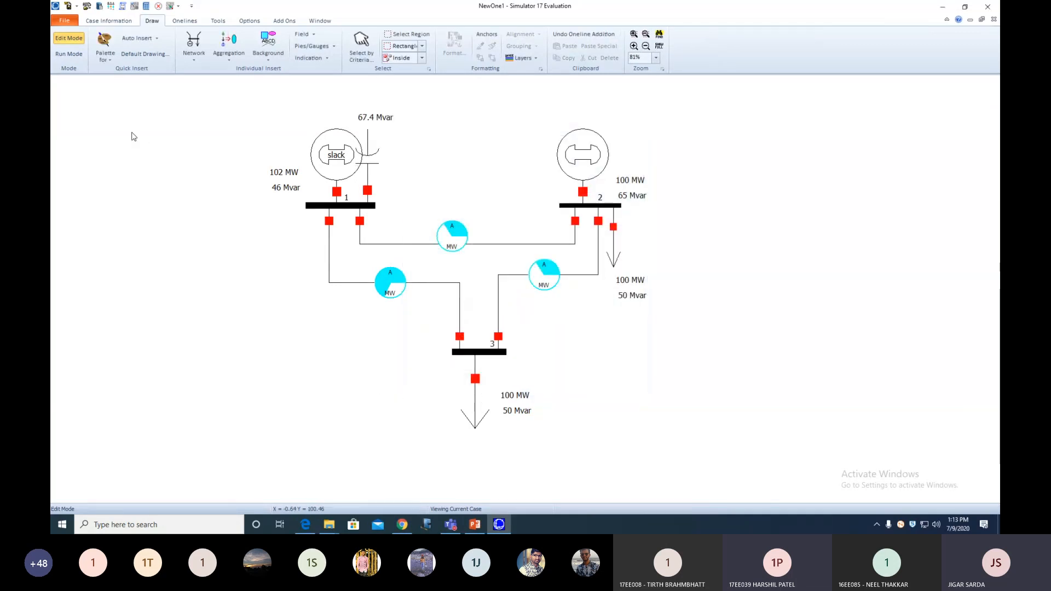
Return to run mode and run the power flow simulation with the shunt capacitor connected at bus 1.
click(69, 54)
click(217, 20)
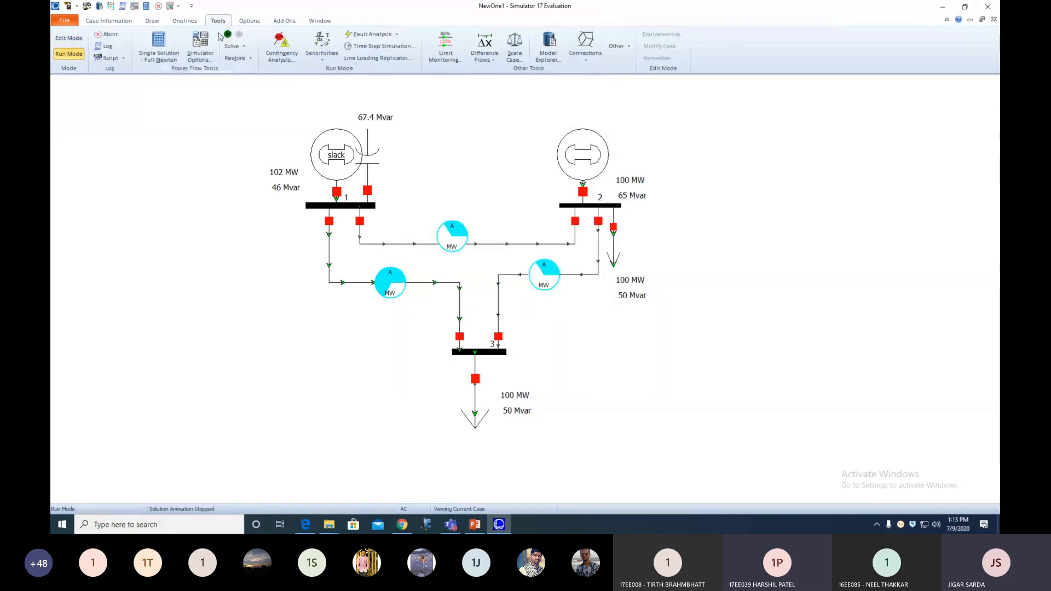
click(227, 34)
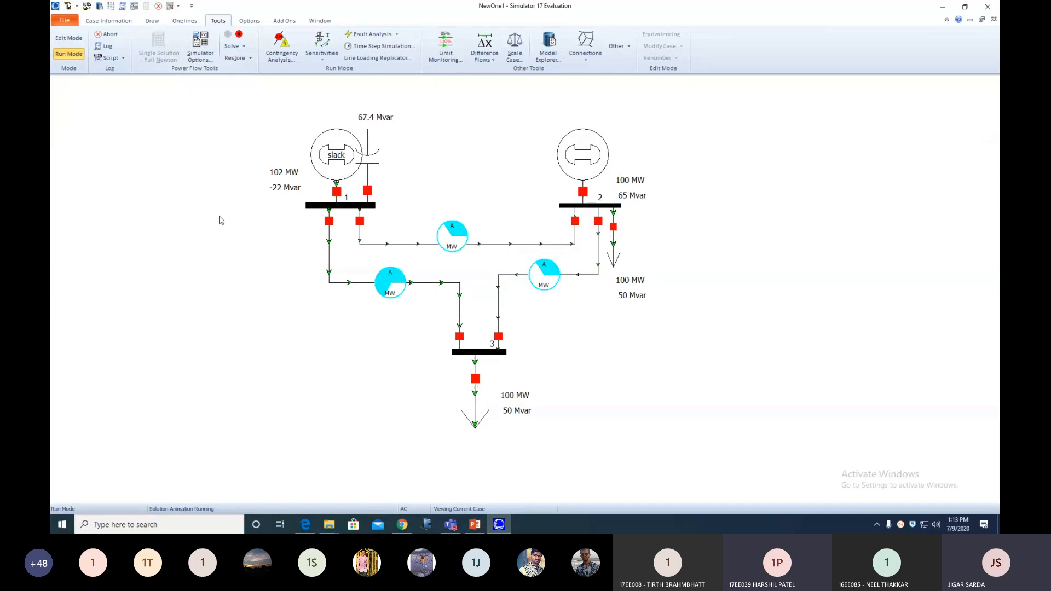
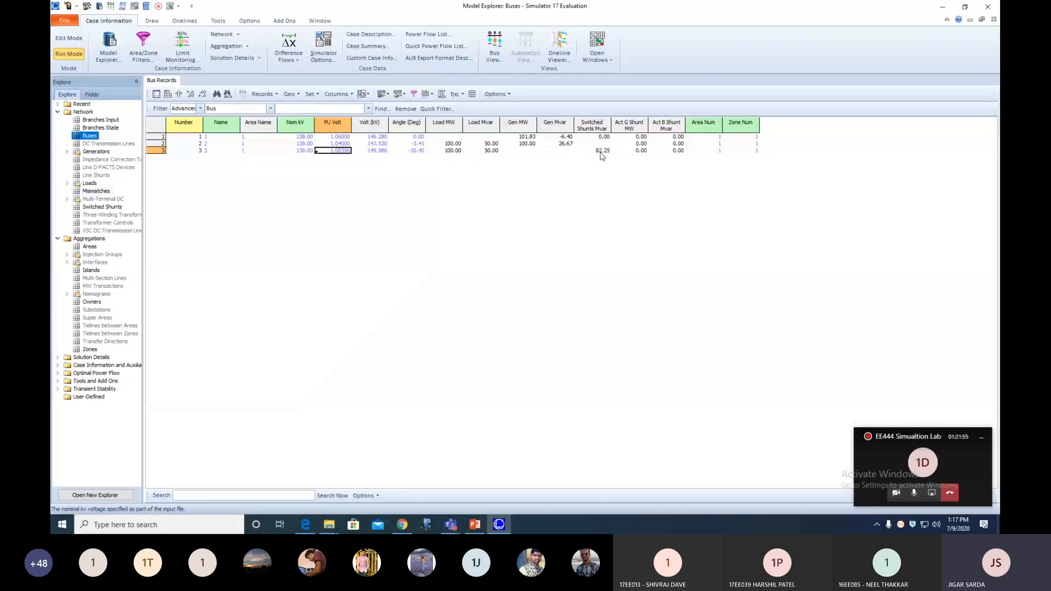
Check the switched shunt Mvar and per-unit voltage of bus 3 in the bus records, and bring back the one-line diagram.
click(602, 151)
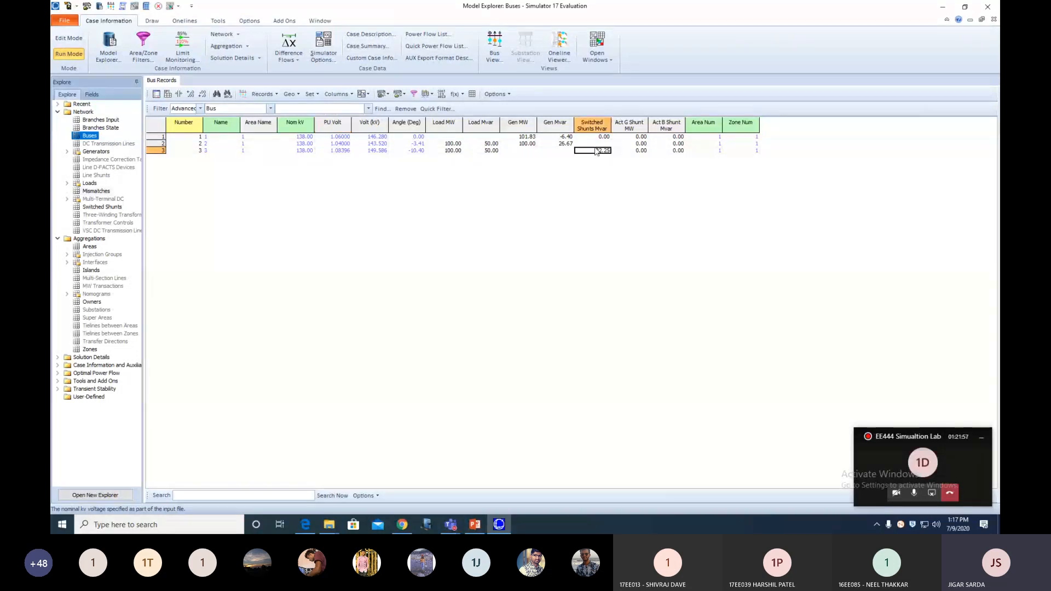
click(340, 151)
click(970, 20)
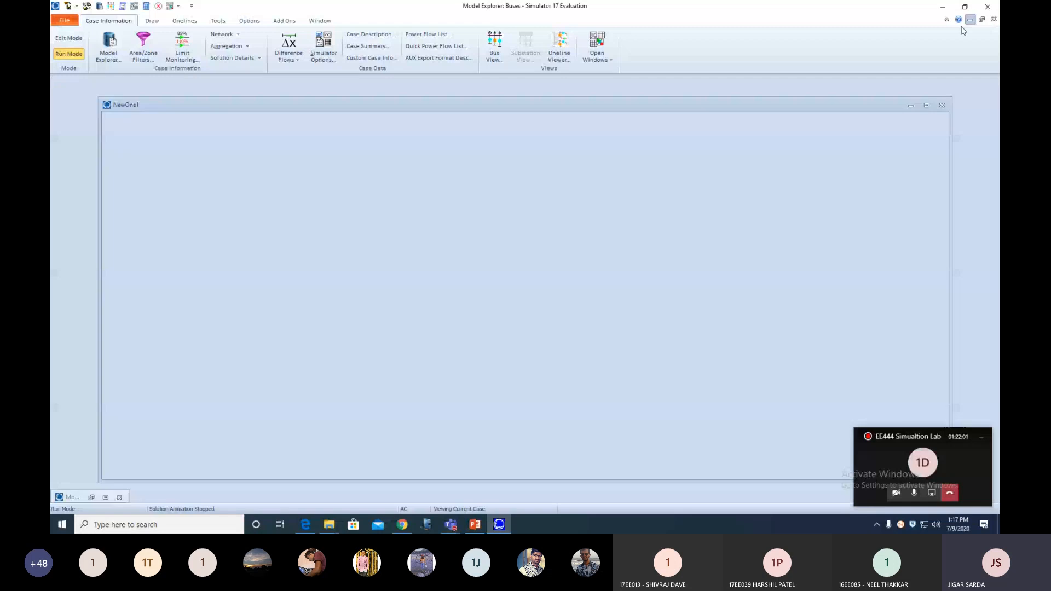
click(925, 106)
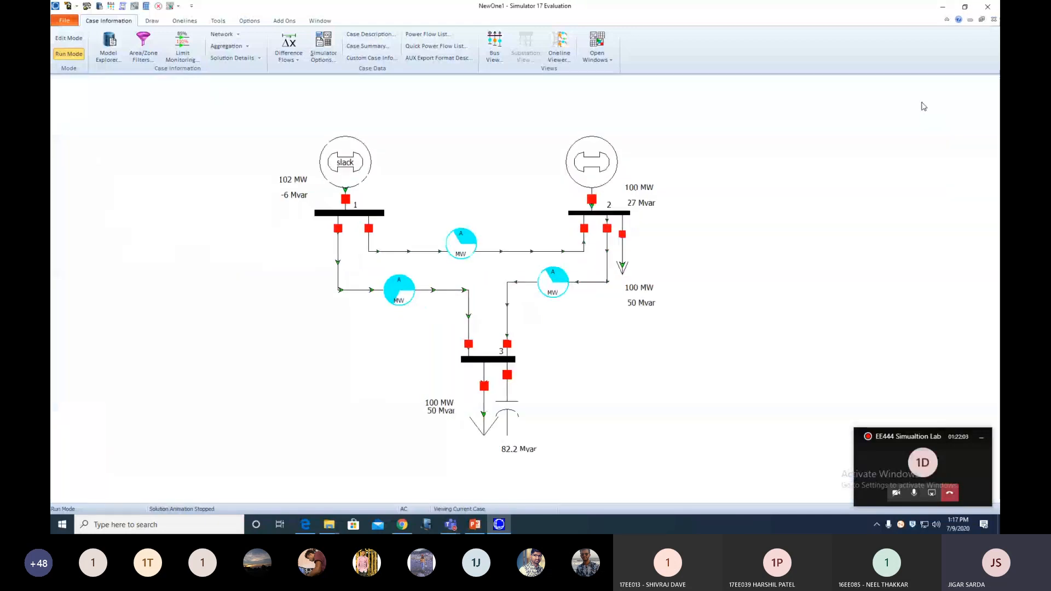
Return to edit mode and change the control mode of the 70 Mvar switched shunt at bus 3.
click(67, 39)
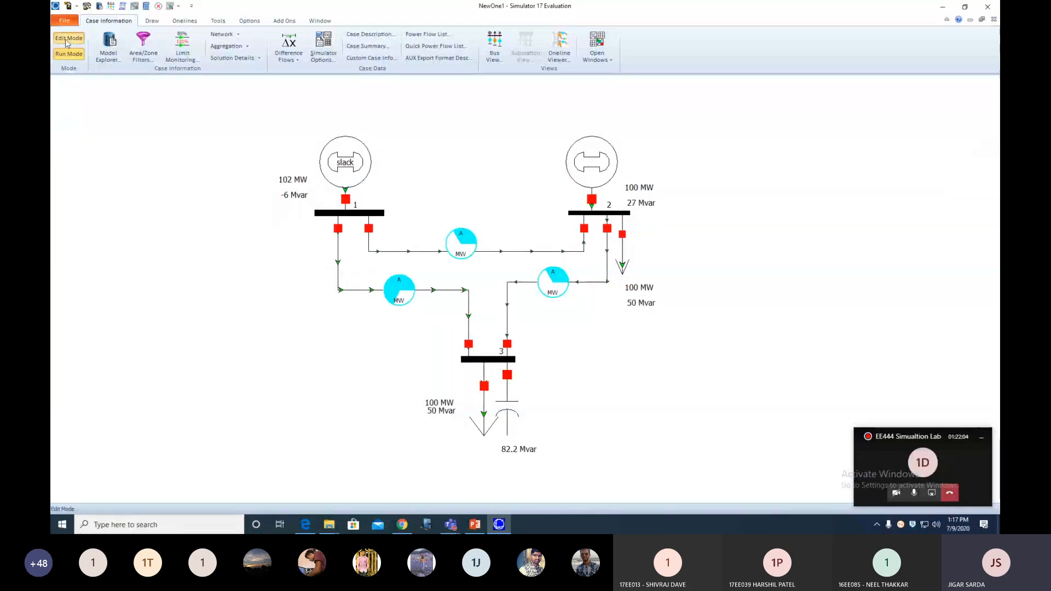
click(508, 405)
double_click(508, 405)
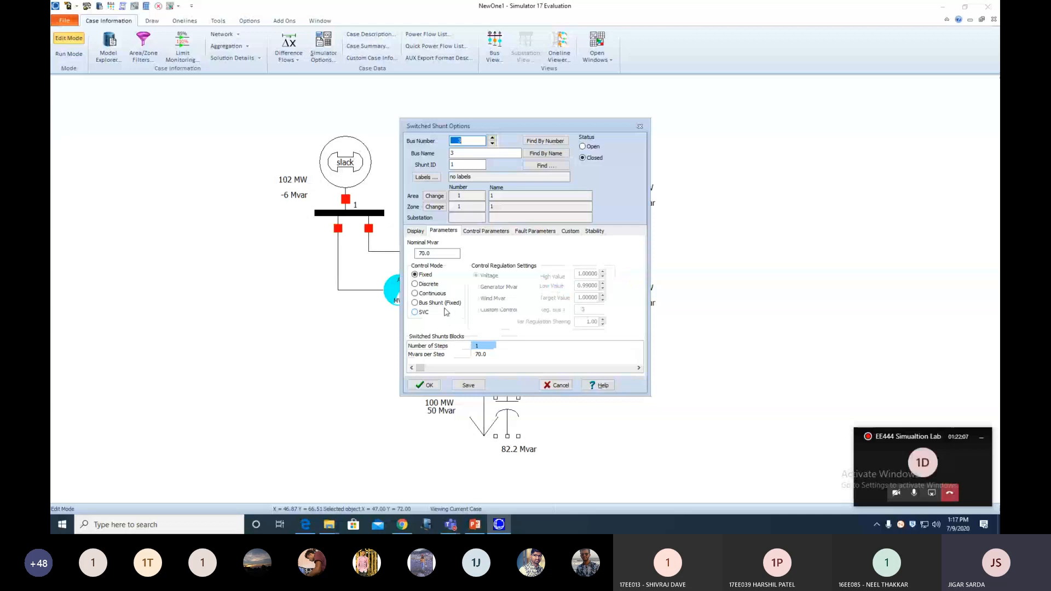
click(421, 284)
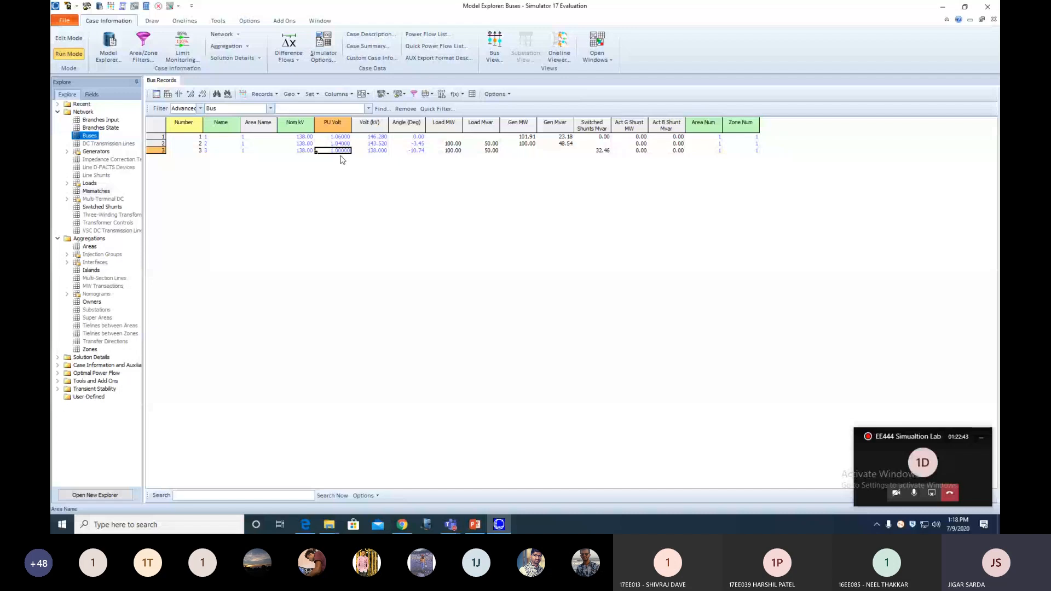
Compare bus 3's switched shunt Mvar with its per-unit voltage in the bus records, and return to the one-line diagram.
click(599, 151)
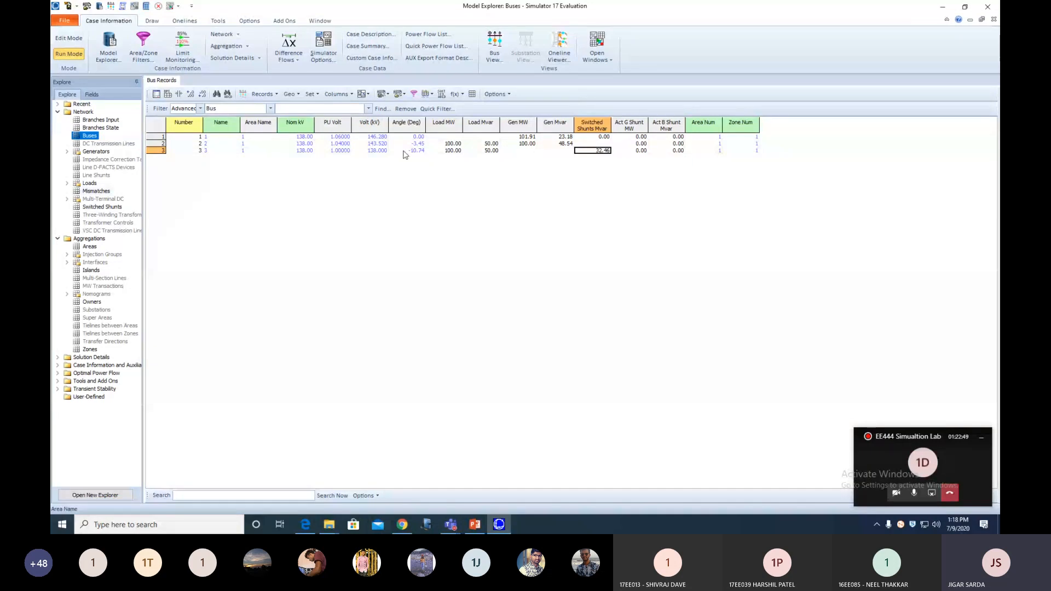
click(336, 152)
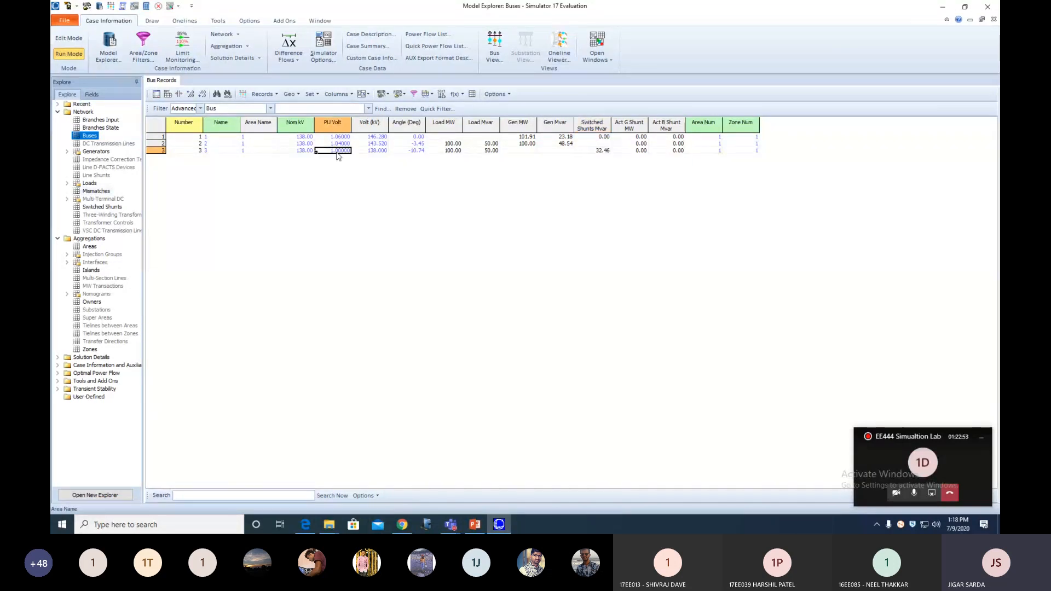
click(970, 21)
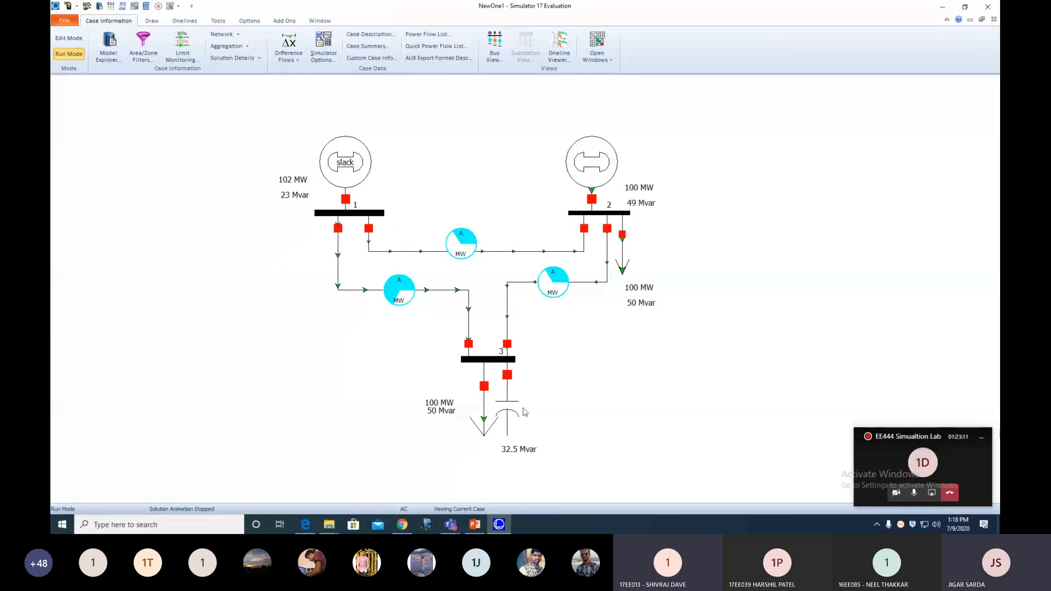
In edit mode, copy the bus 3 shunt capacitor with its record, and try to delete the object and its record.
click(69, 38)
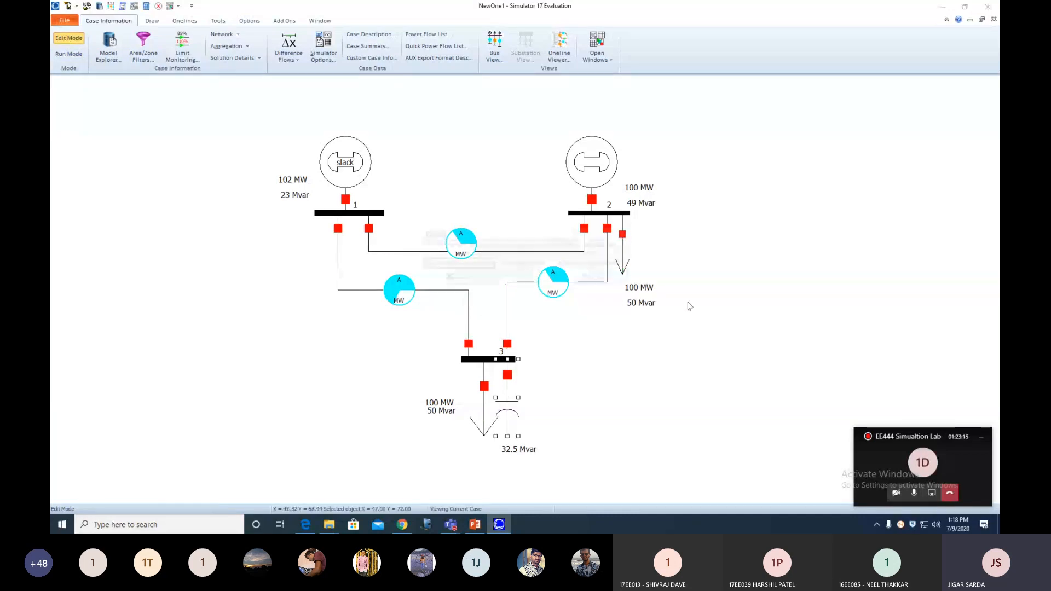
key(ctrl+c)
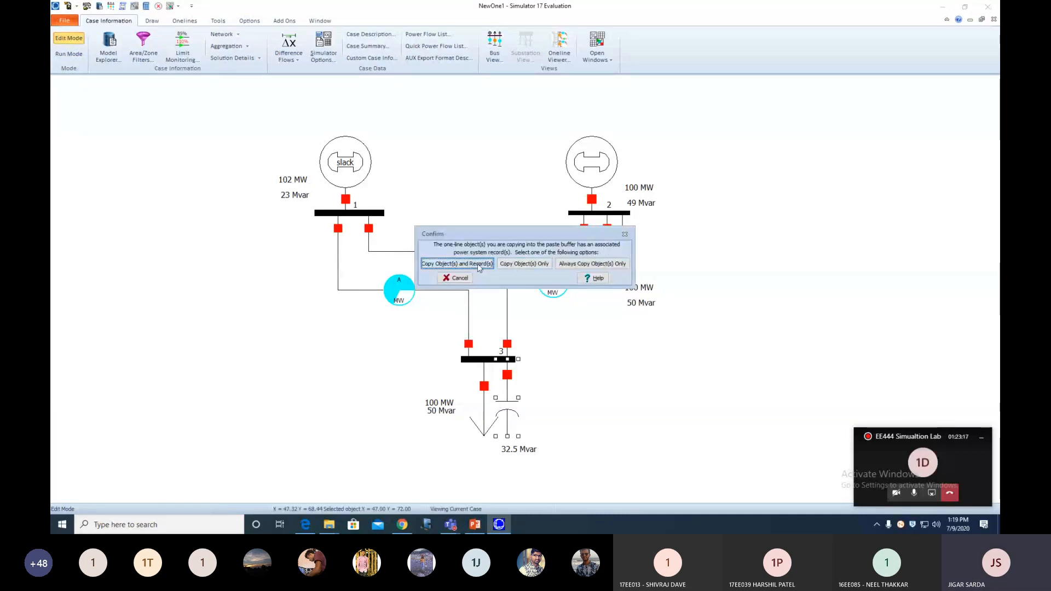
click(478, 265)
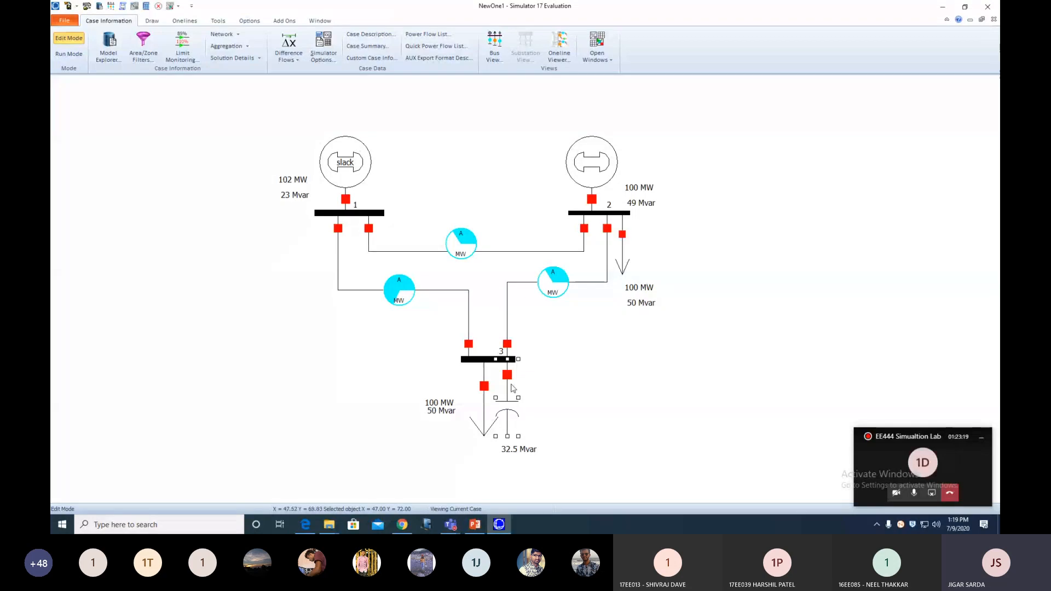
key(Delete)
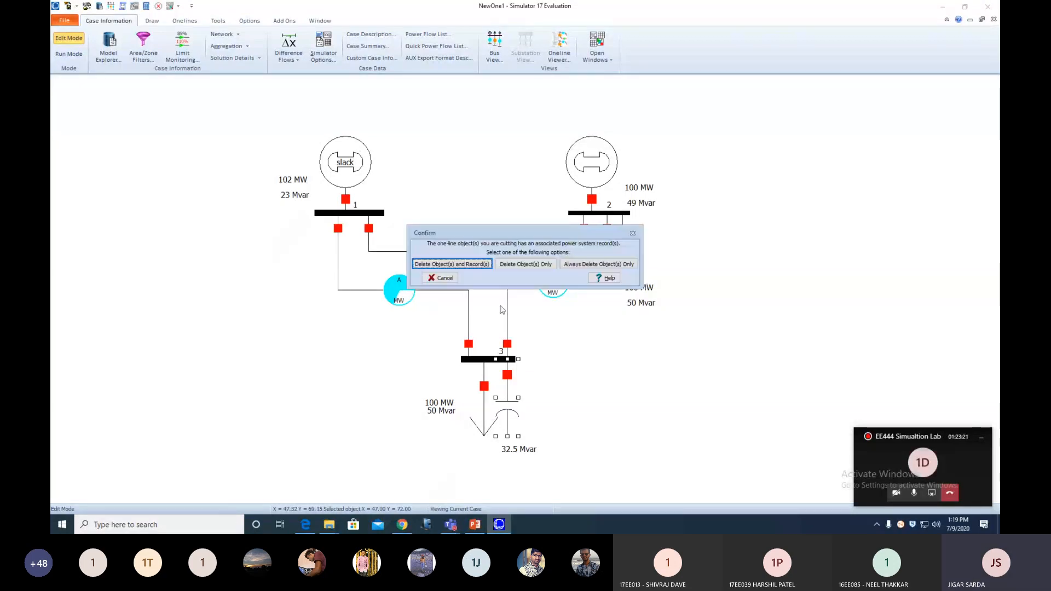
click(474, 263)
click(569, 296)
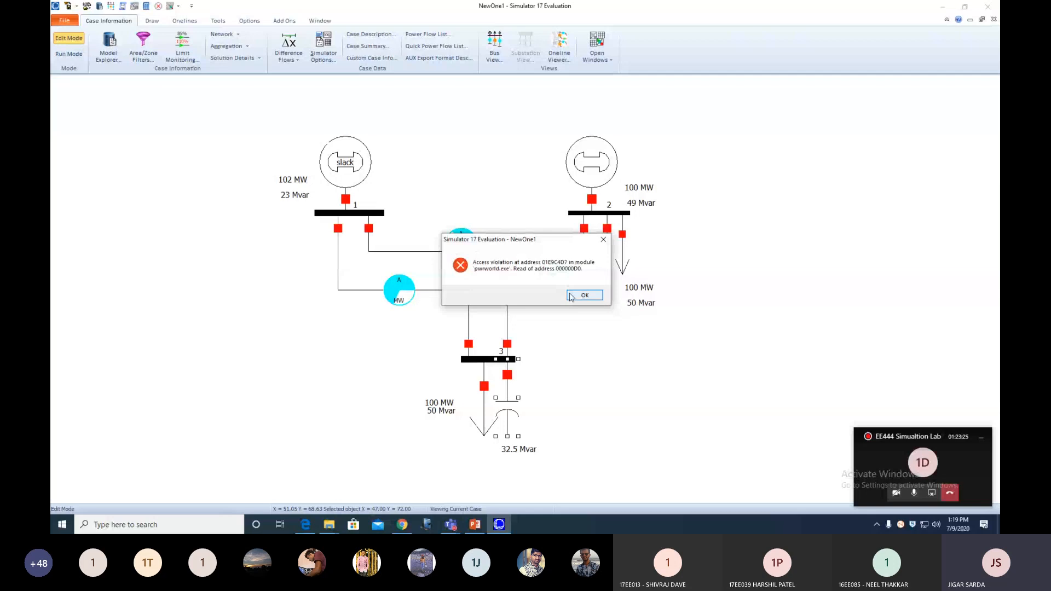
click(571, 296)
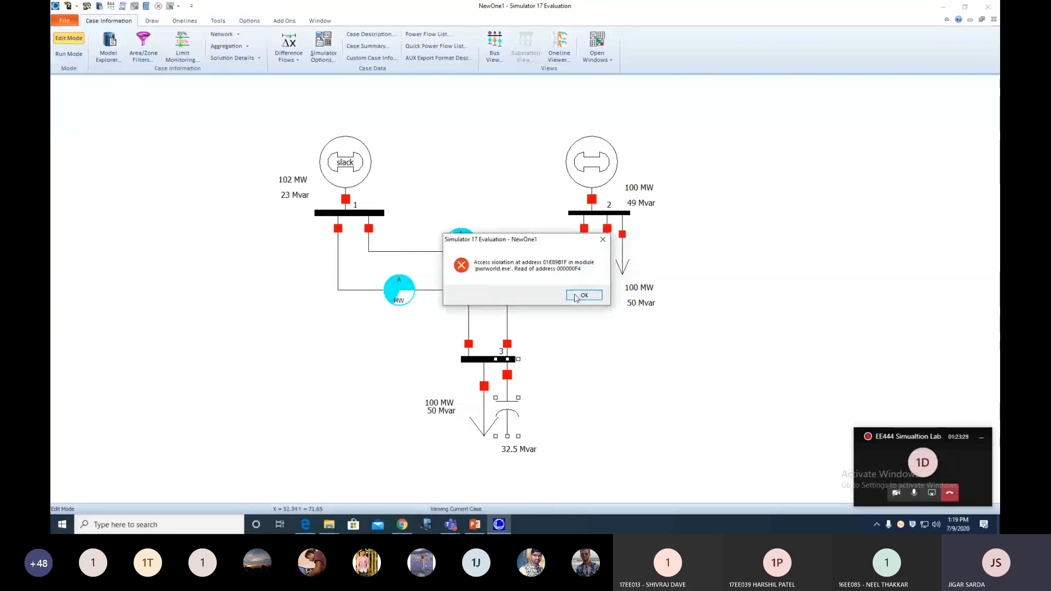
click(575, 297)
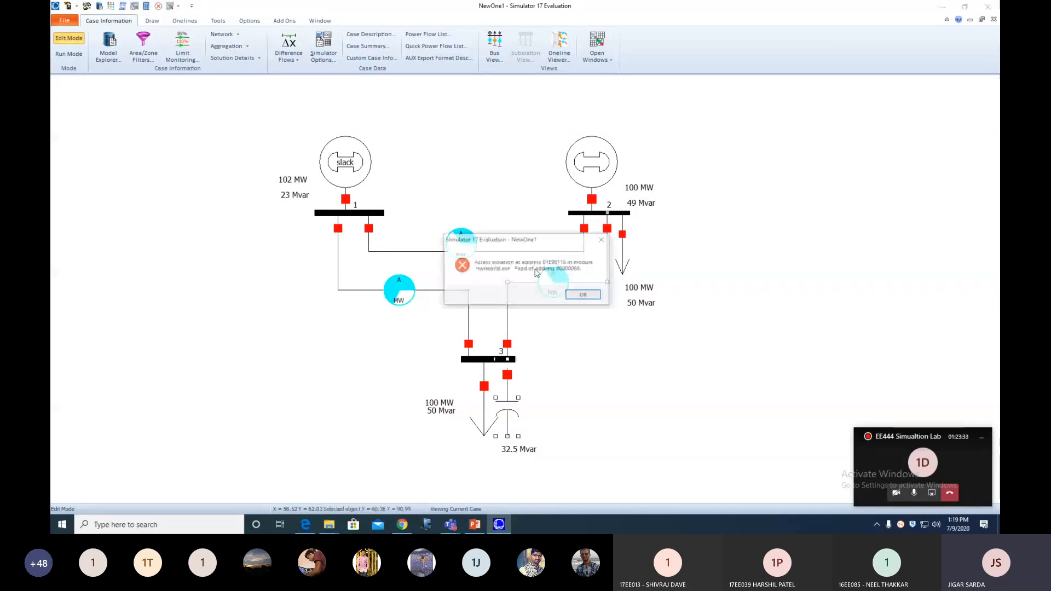
click(583, 295)
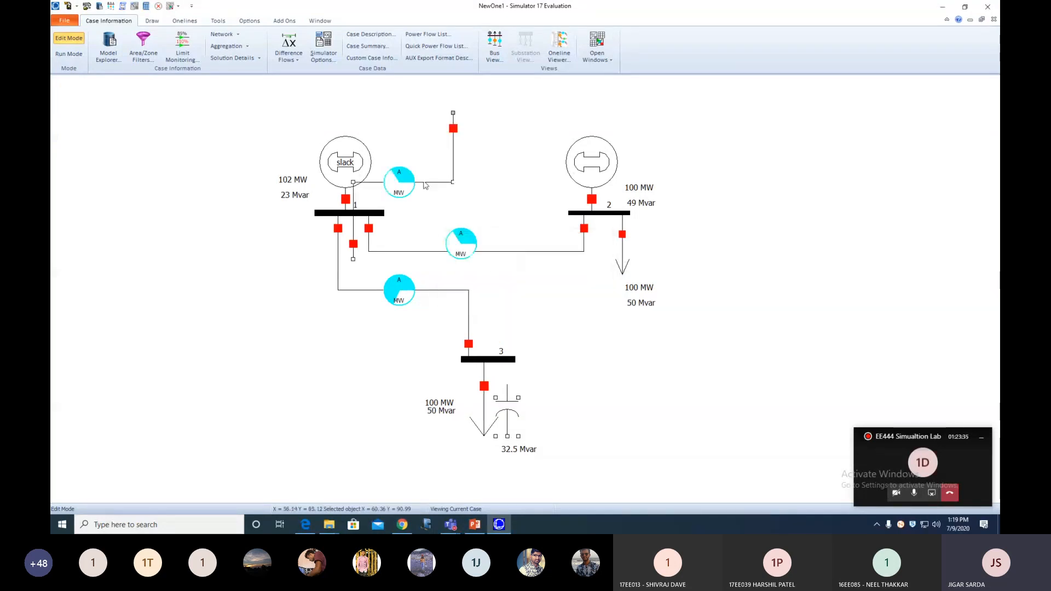
Move the displaced line 2–3 back to its place between buses 2 and 3 on the one-line diagram.
drag(430, 183, 438, 195)
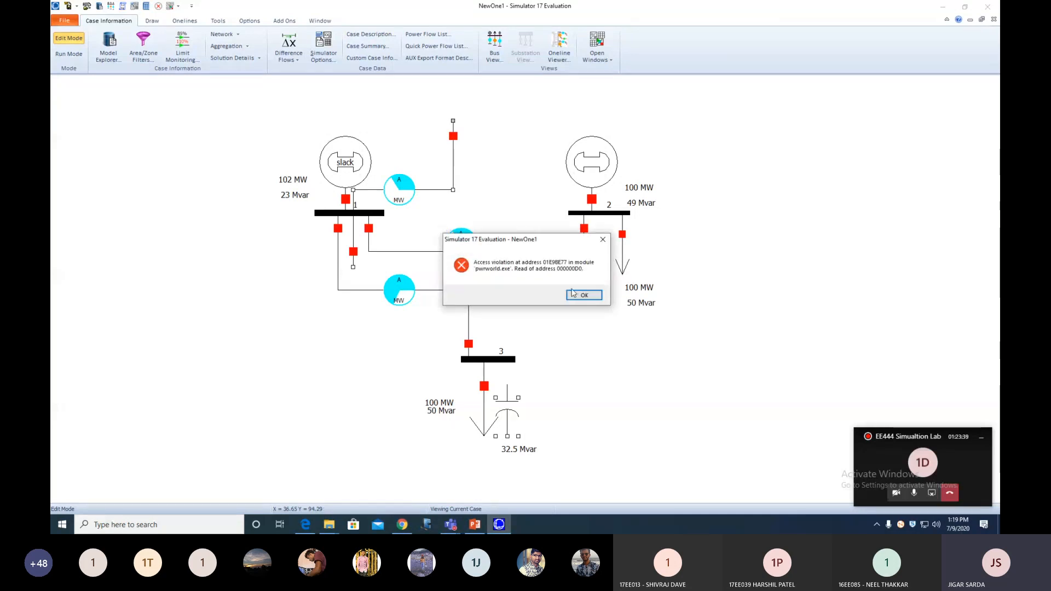
click(584, 295)
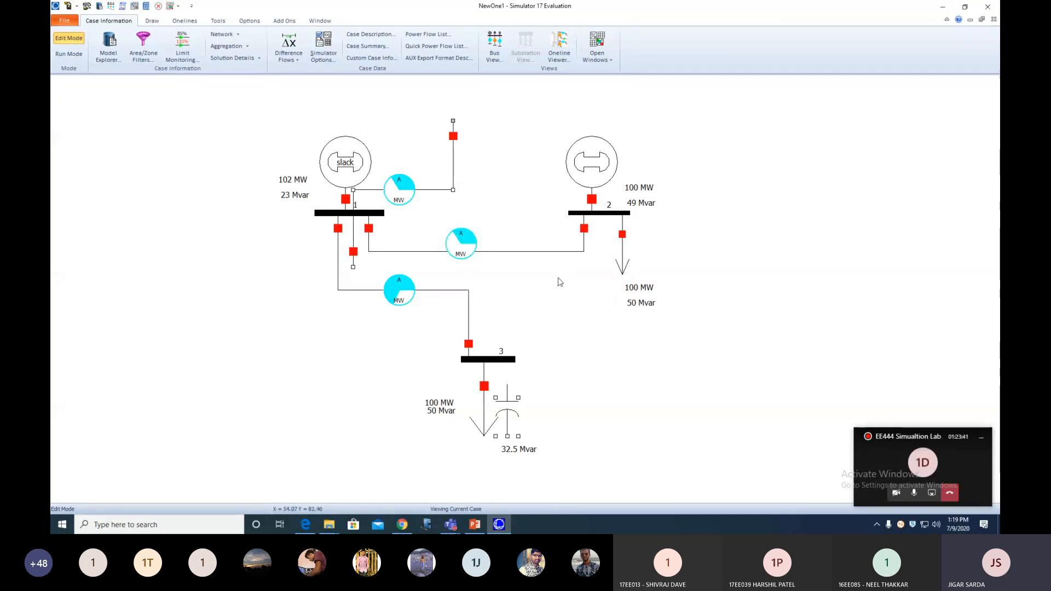
drag(432, 195, 584, 284)
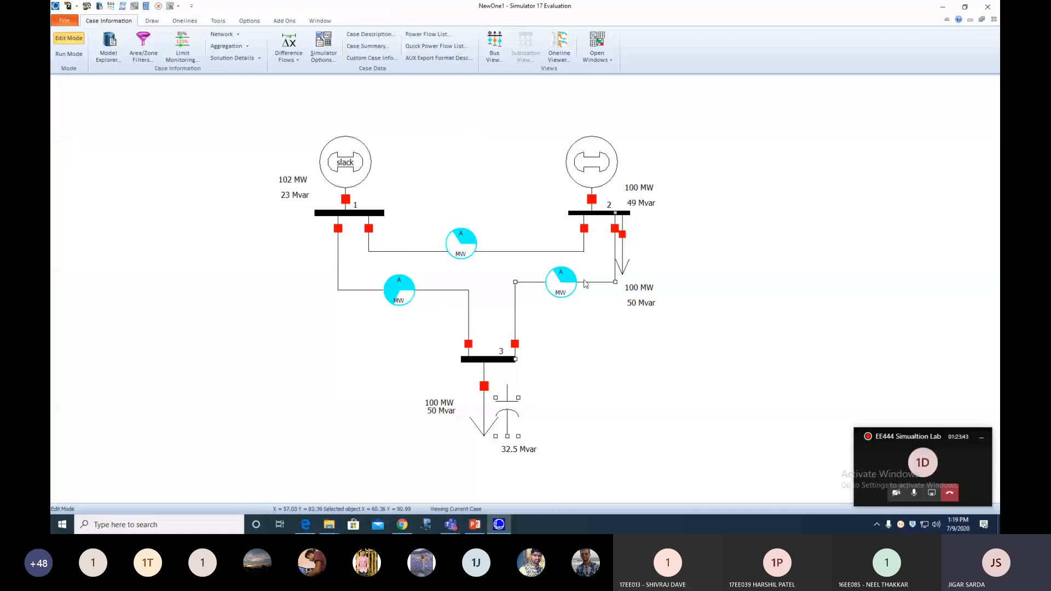
click(586, 335)
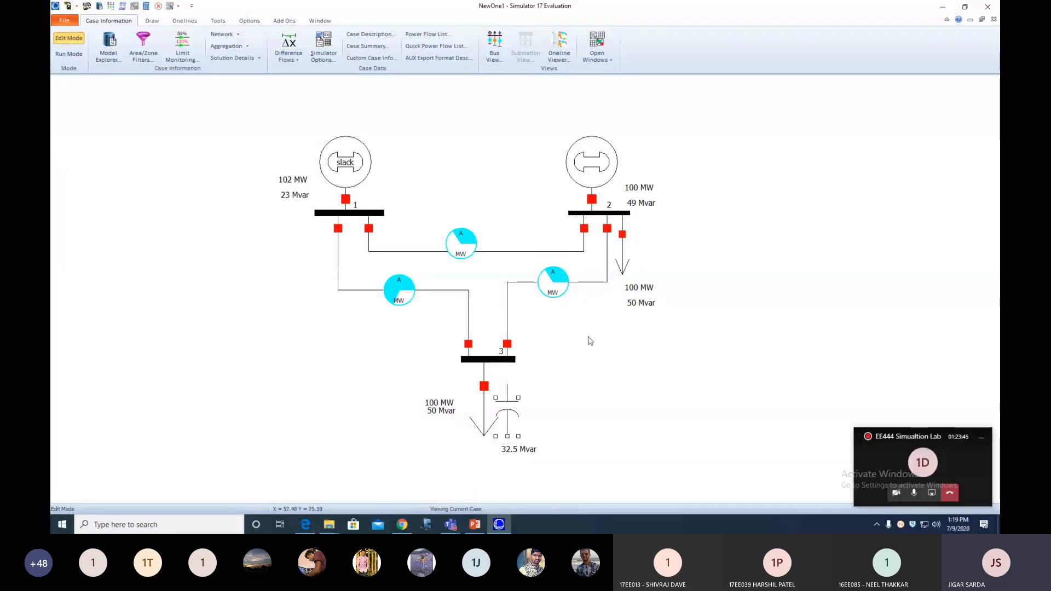
click(516, 406)
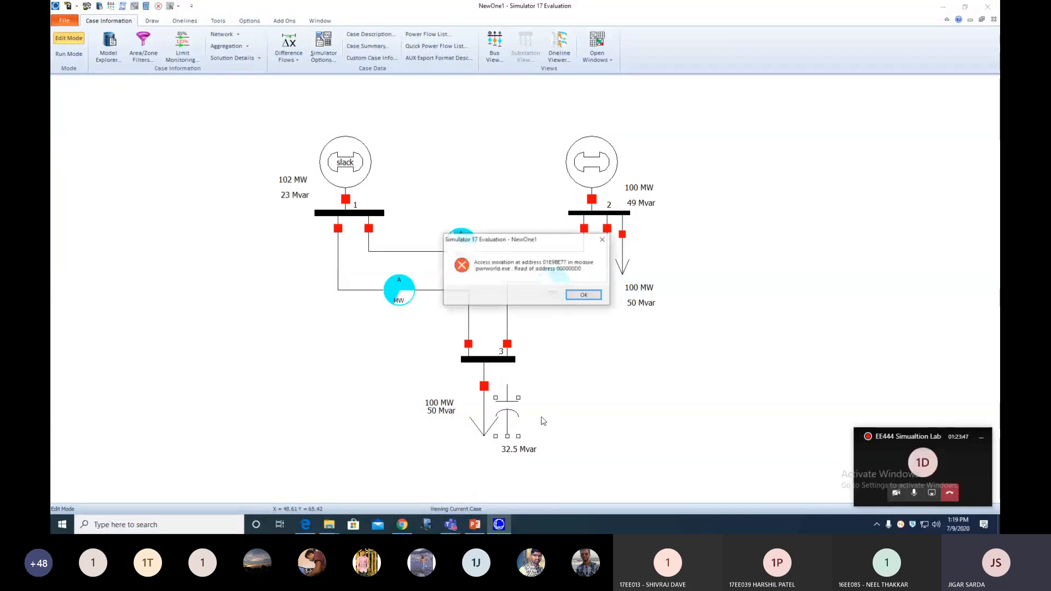
click(584, 296)
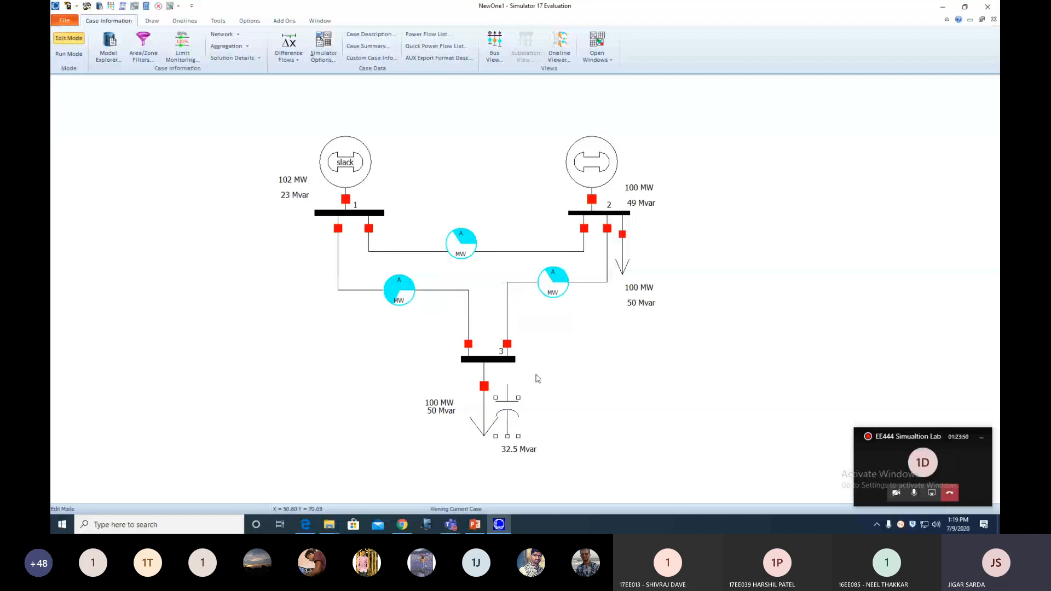
click(574, 298)
Try to add a switched shunt at bus 2 with 50 nominal Mvar and Continuous control mode.
click(153, 21)
click(194, 47)
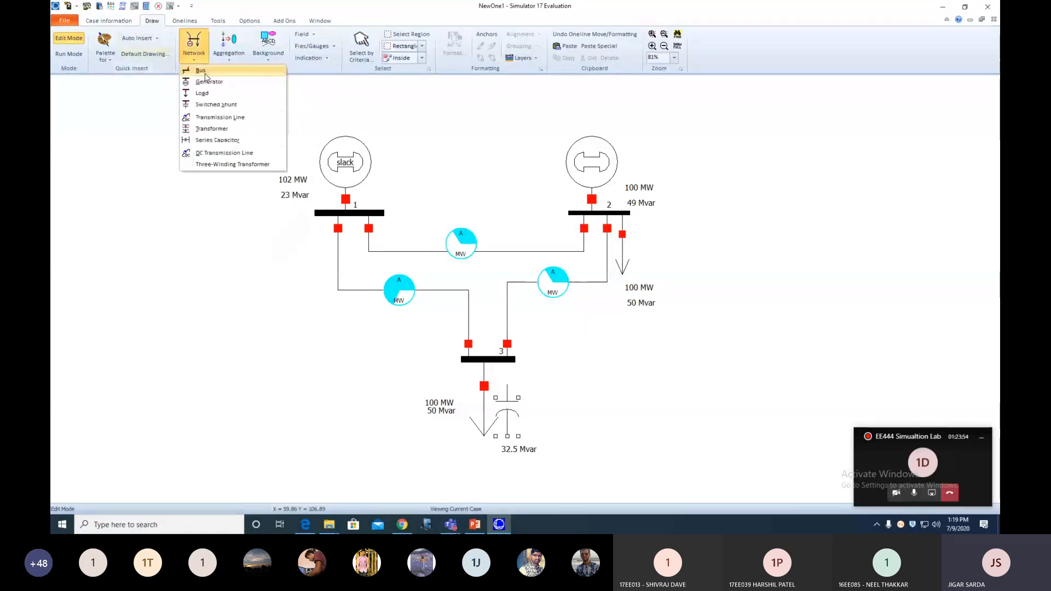
click(217, 105)
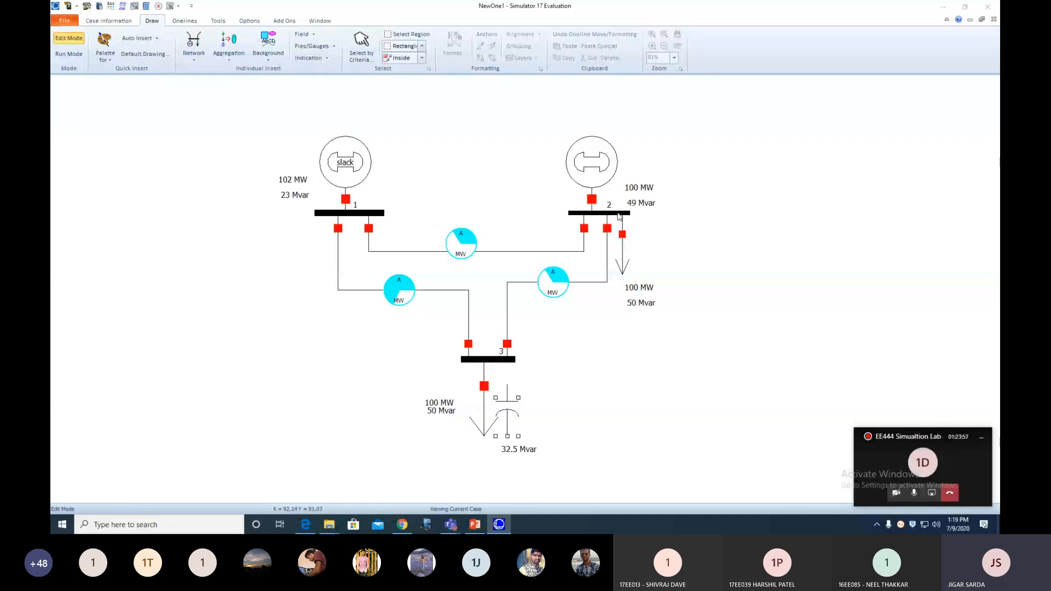
click(617, 215)
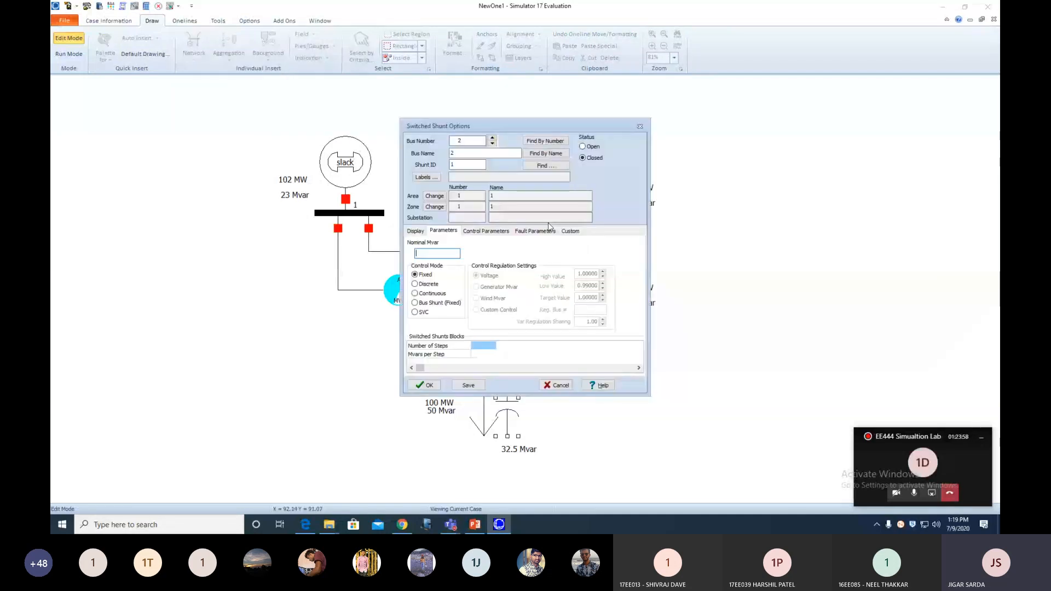
text(50)
click(416, 294)
click(466, 386)
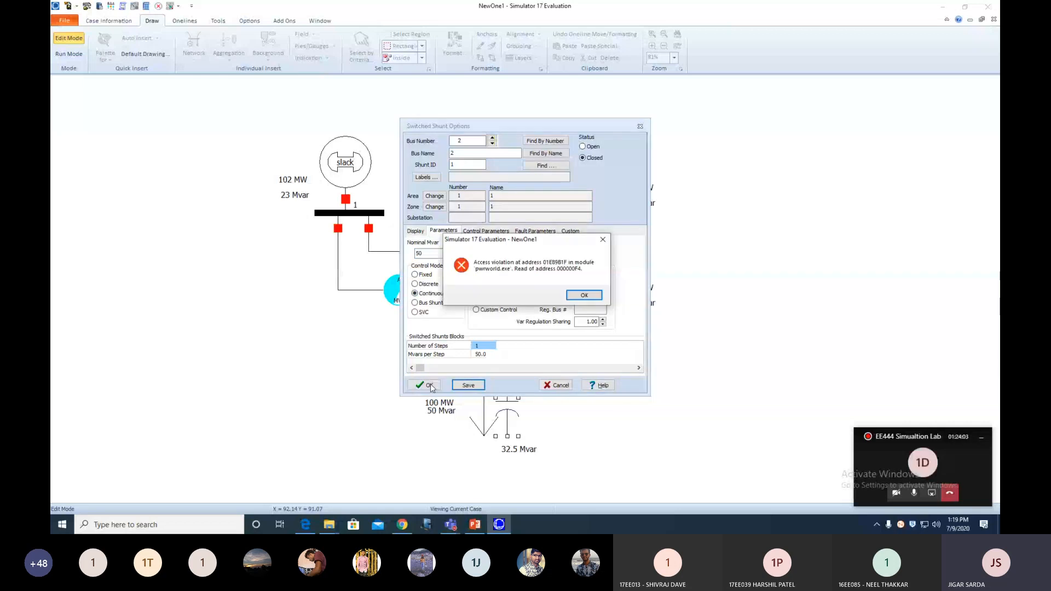
key(Return)
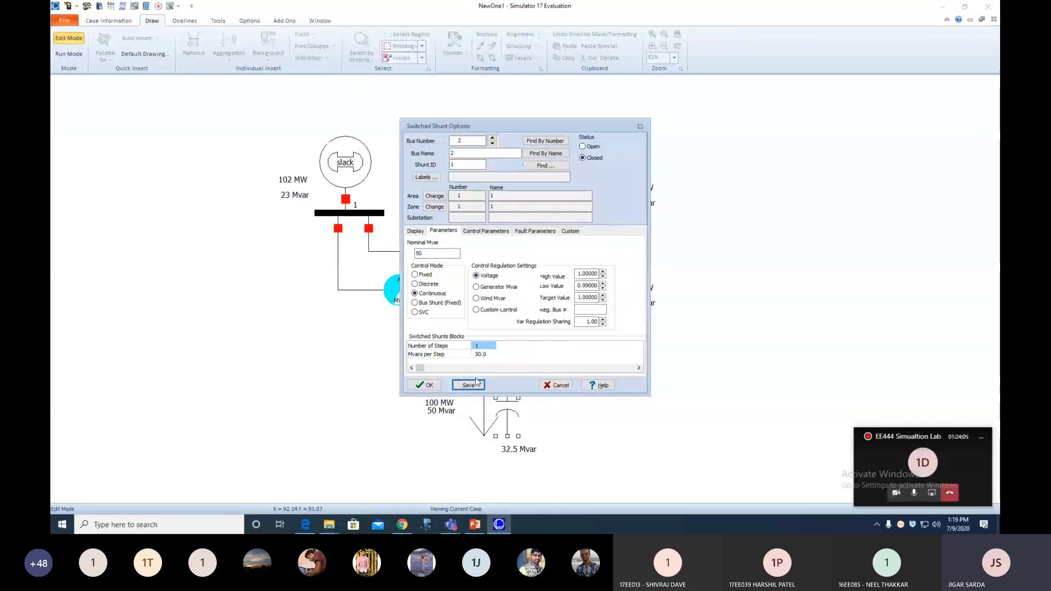
click(476, 383)
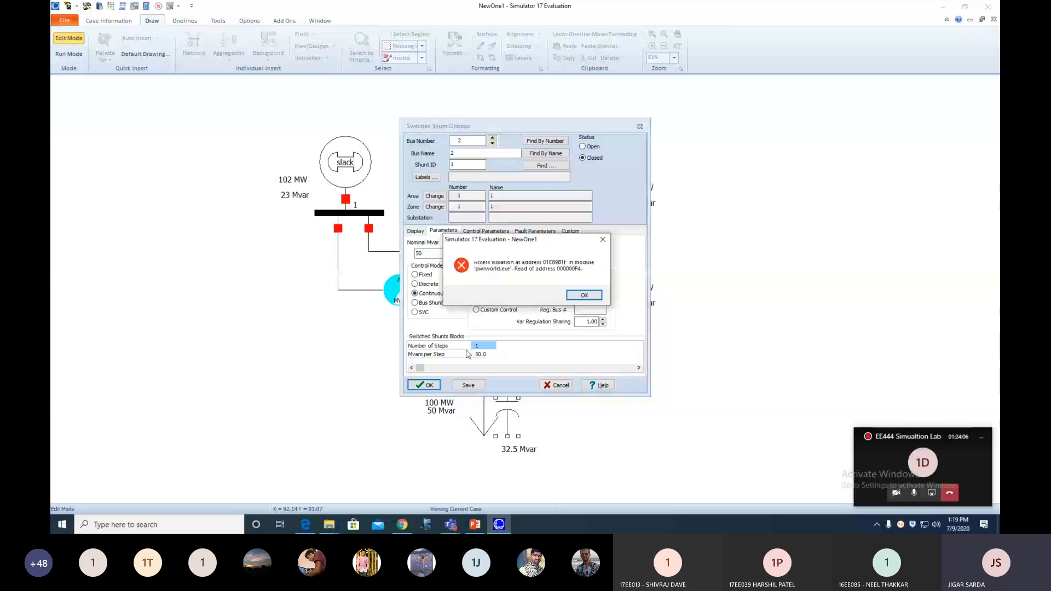
click(579, 296)
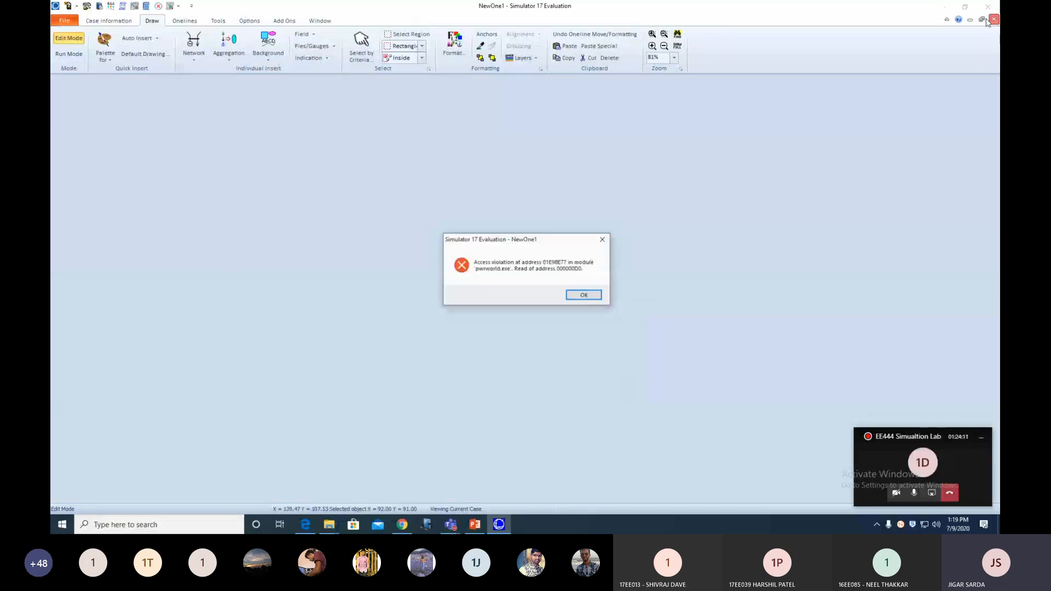
Close the one-line diagram without saving it, and close the bus records.
click(581, 292)
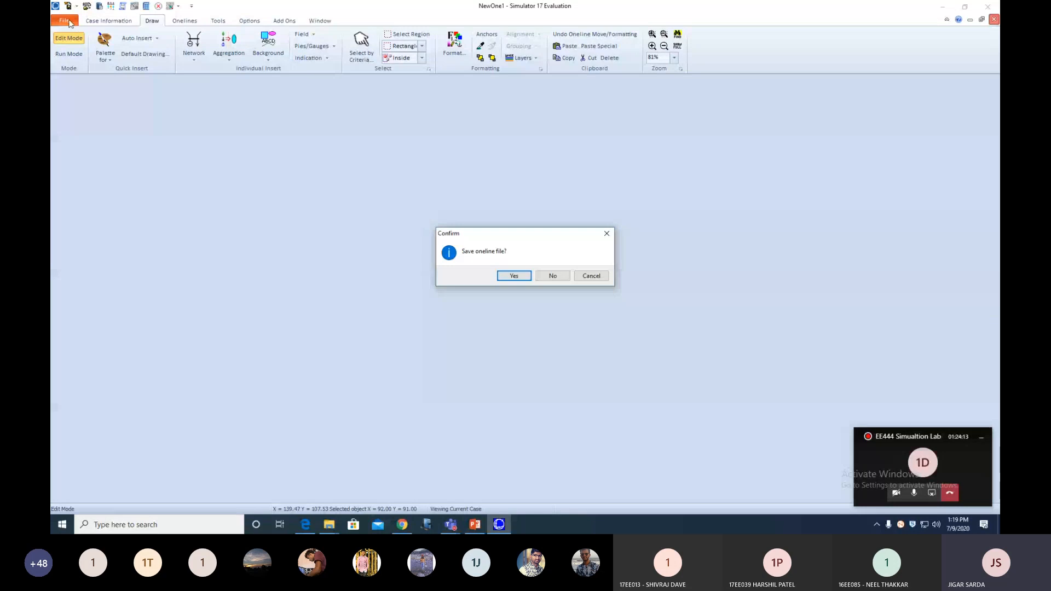
click(552, 276)
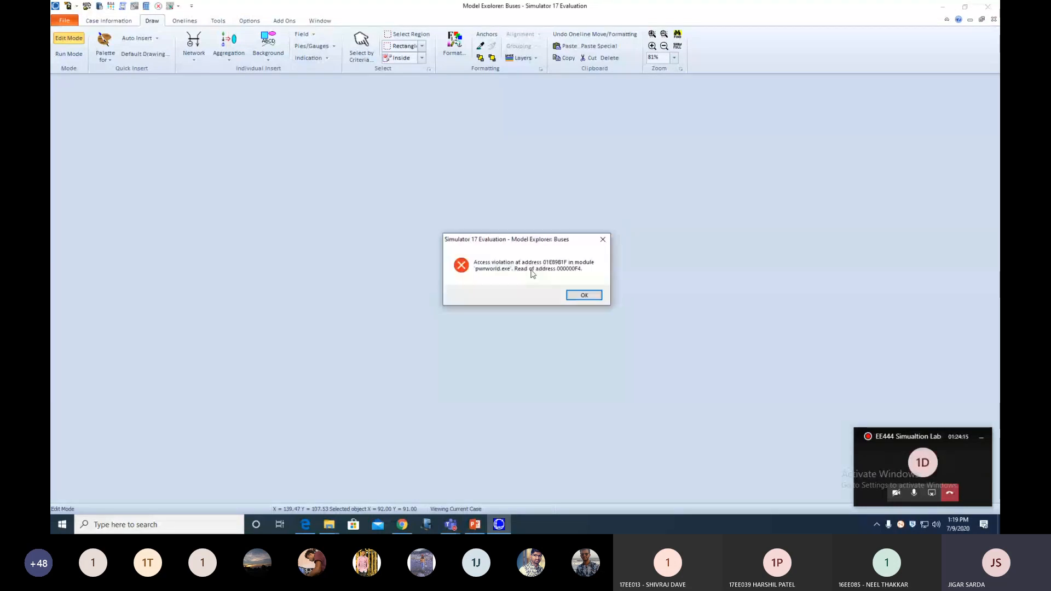
click(582, 296)
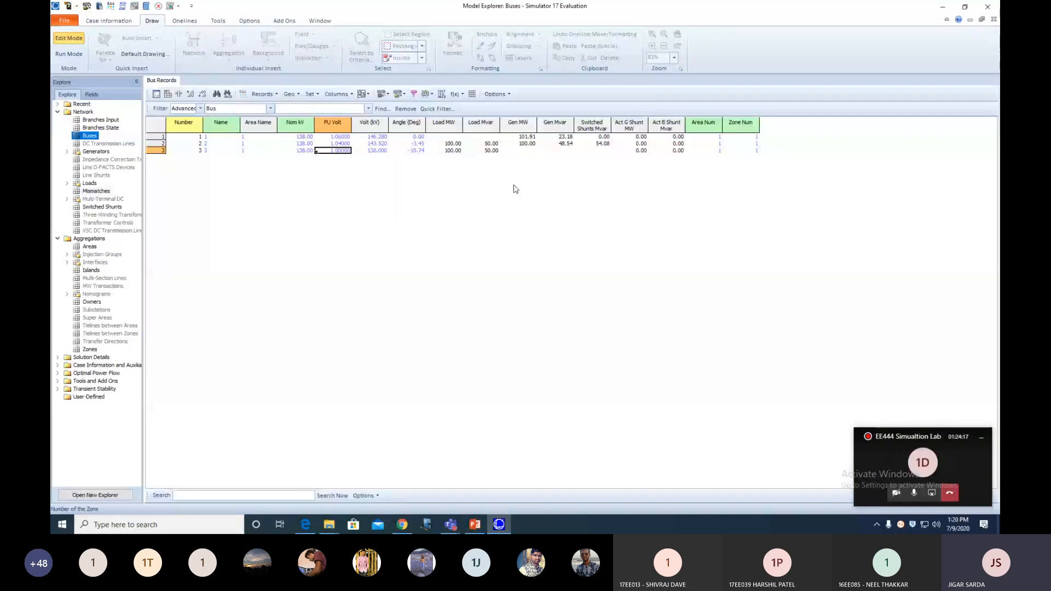
click(994, 20)
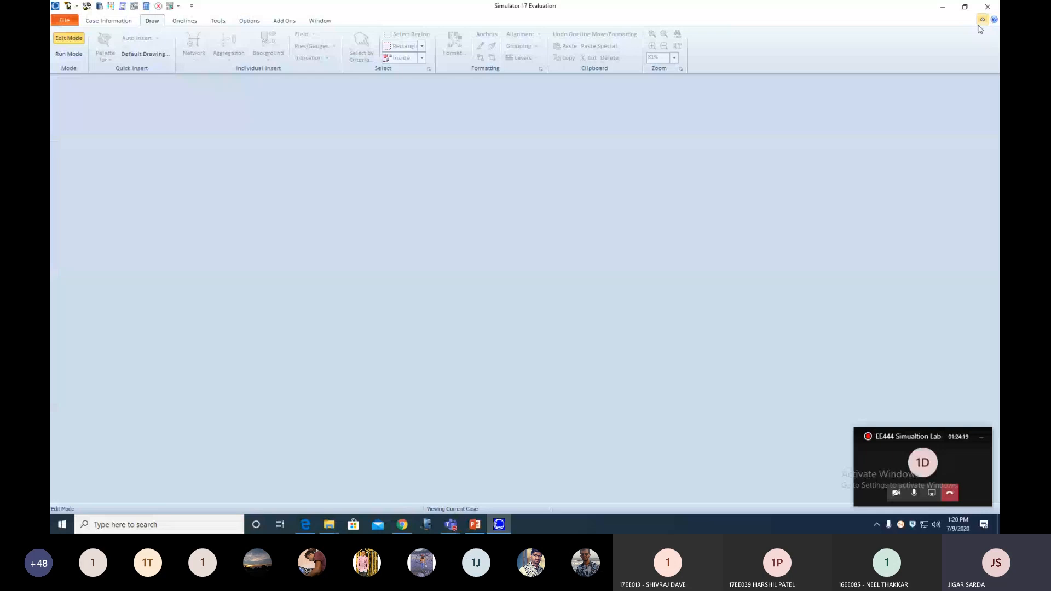
click(64, 20)
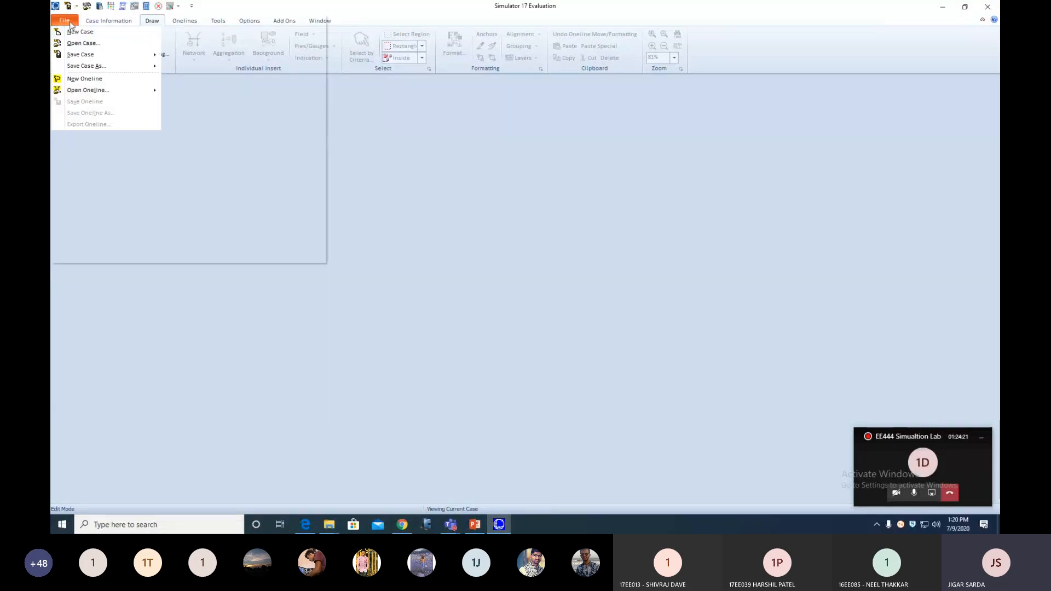
click(82, 44)
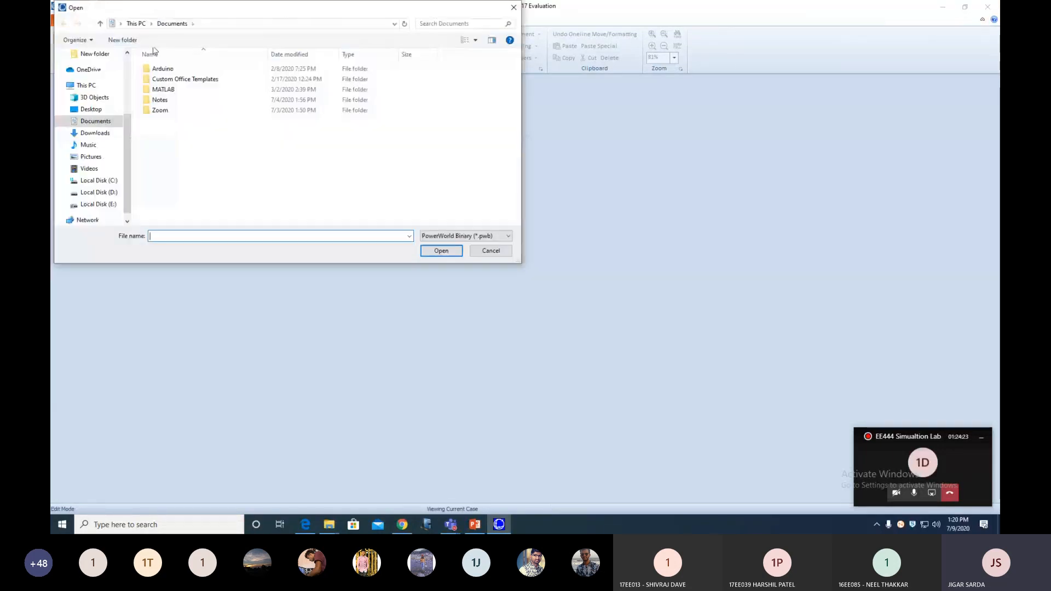
click(514, 8)
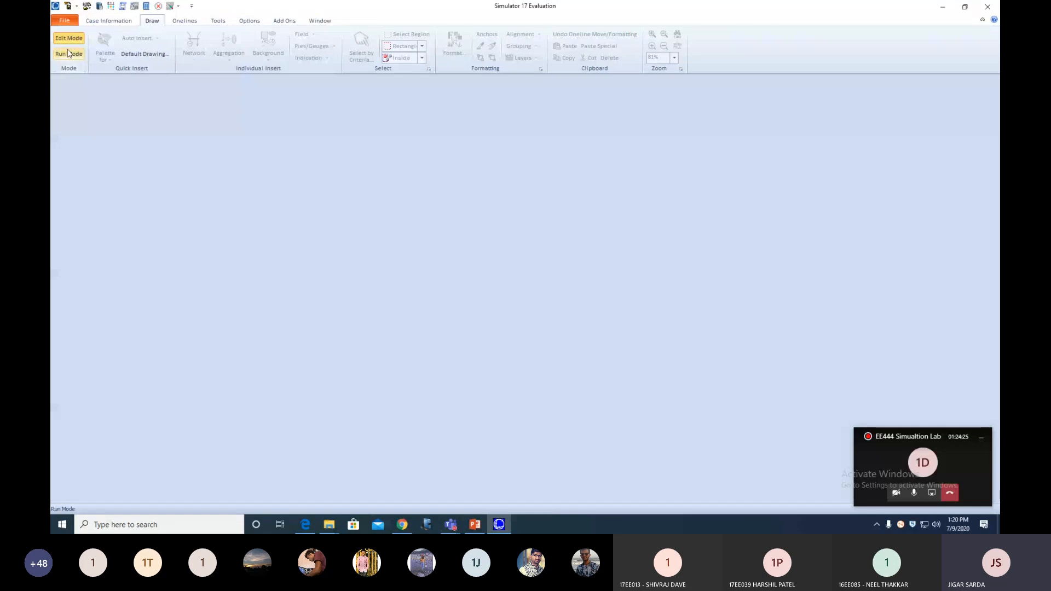
Start a new case, decline saving the existing one, and close the simulator.
click(65, 21)
click(71, 43)
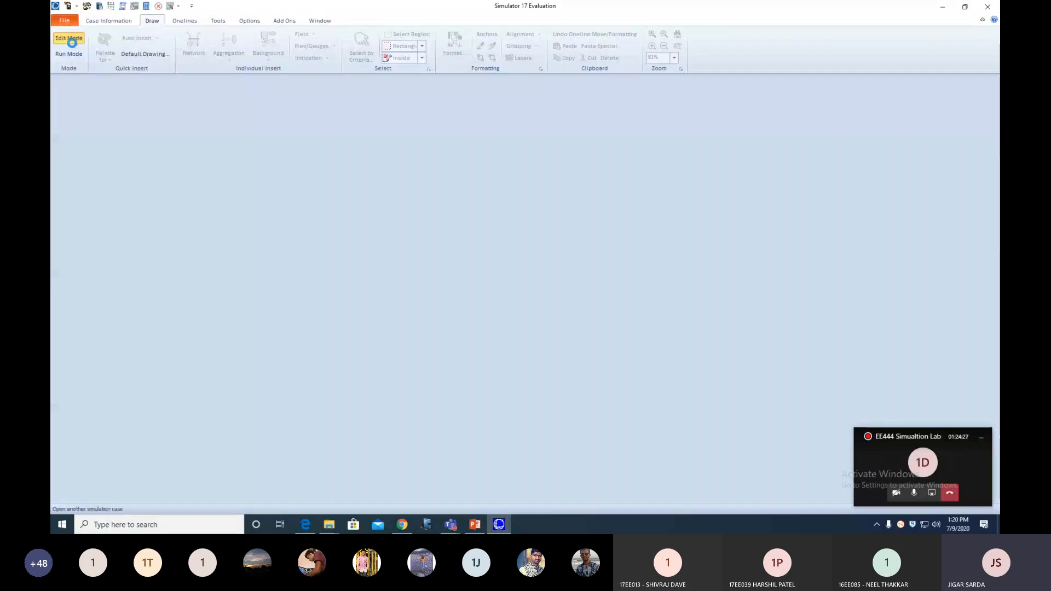
click(514, 8)
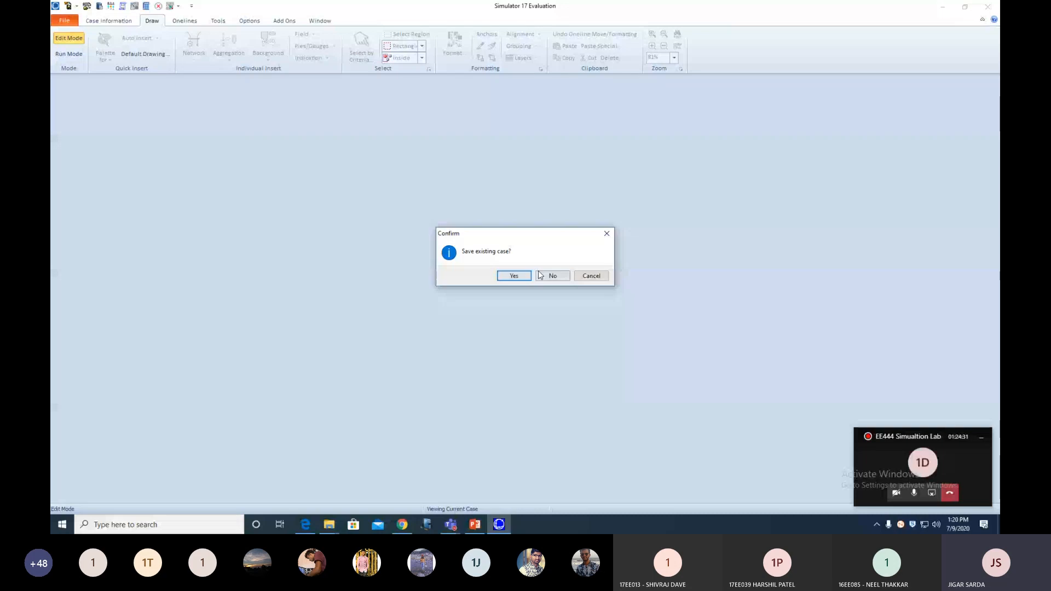
click(540, 275)
click(574, 296)
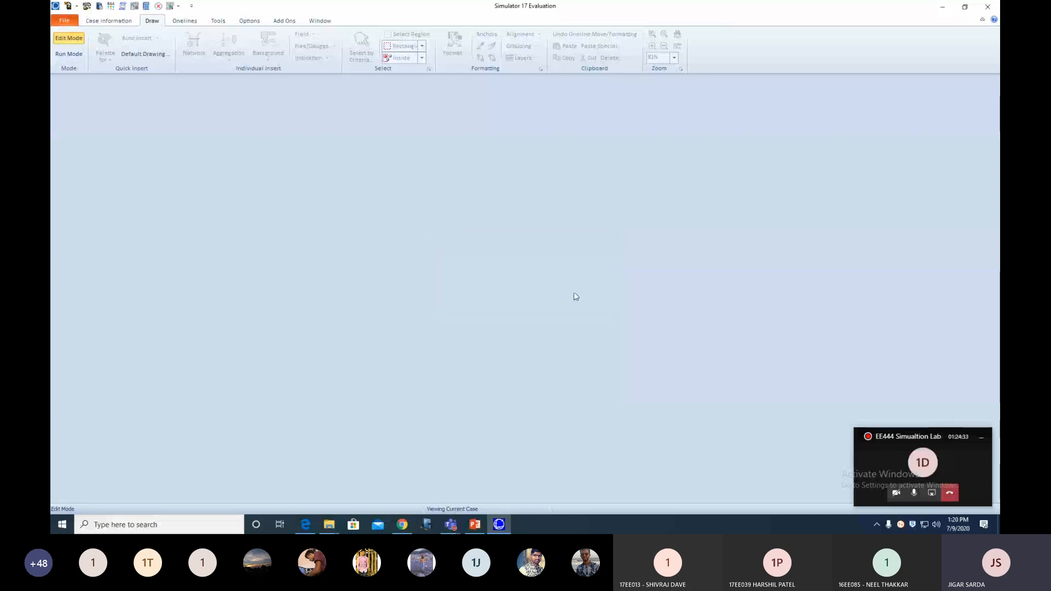
click(997, 5)
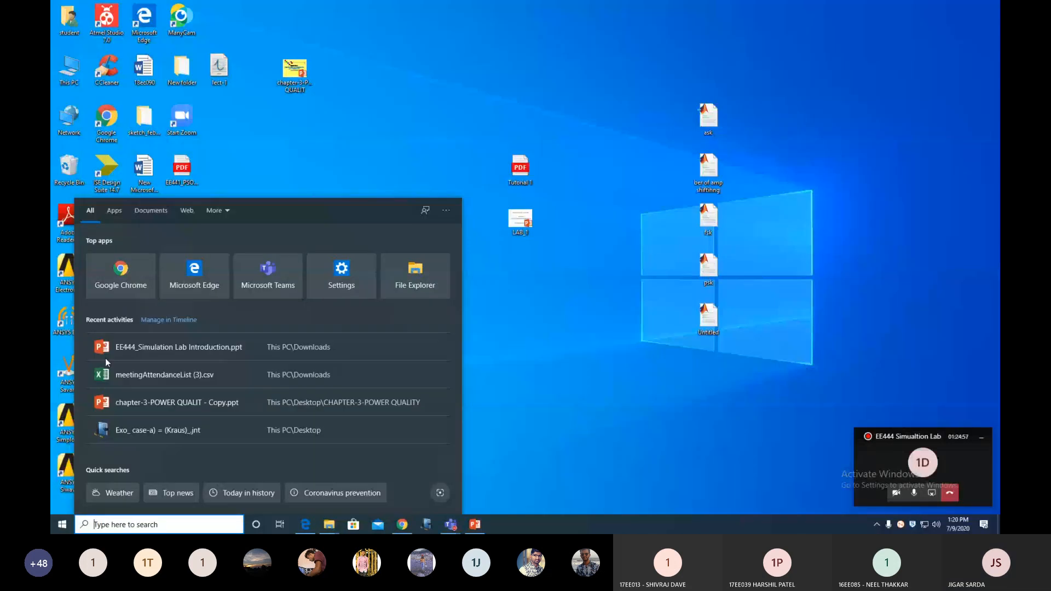
text(p)
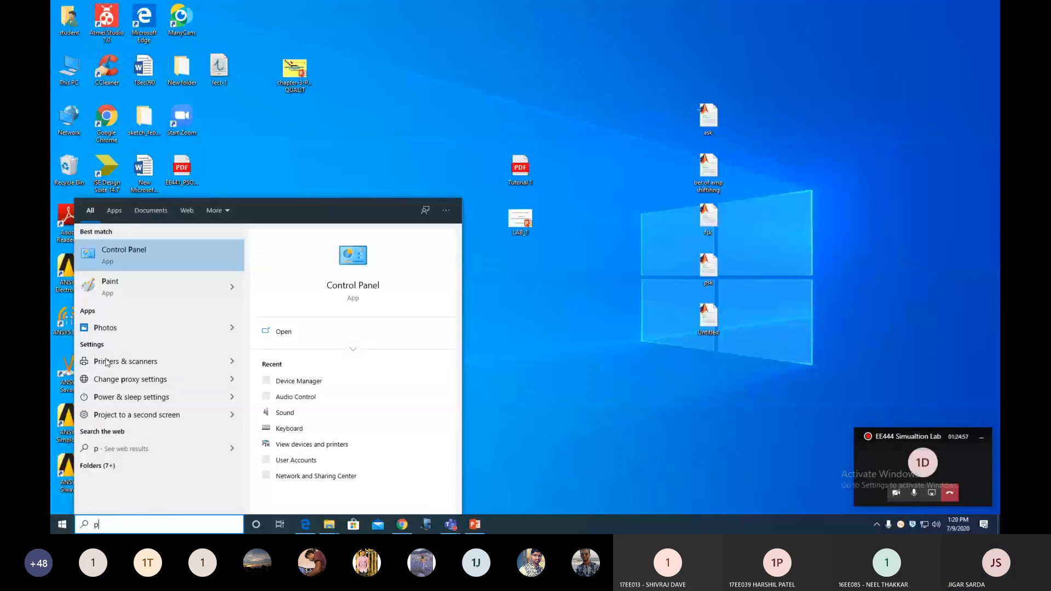
text(ower )
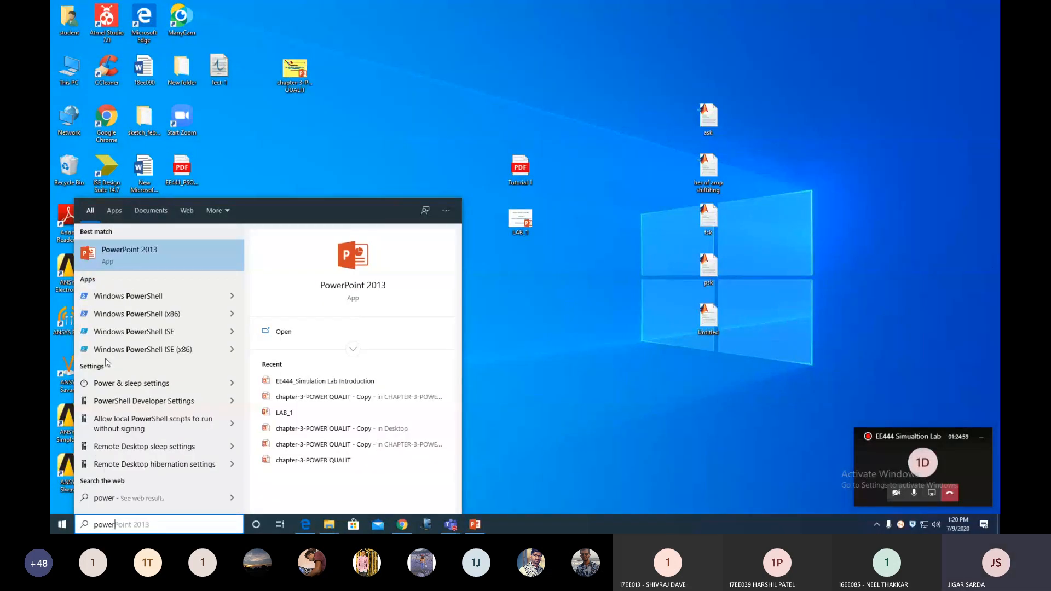
text(world s)
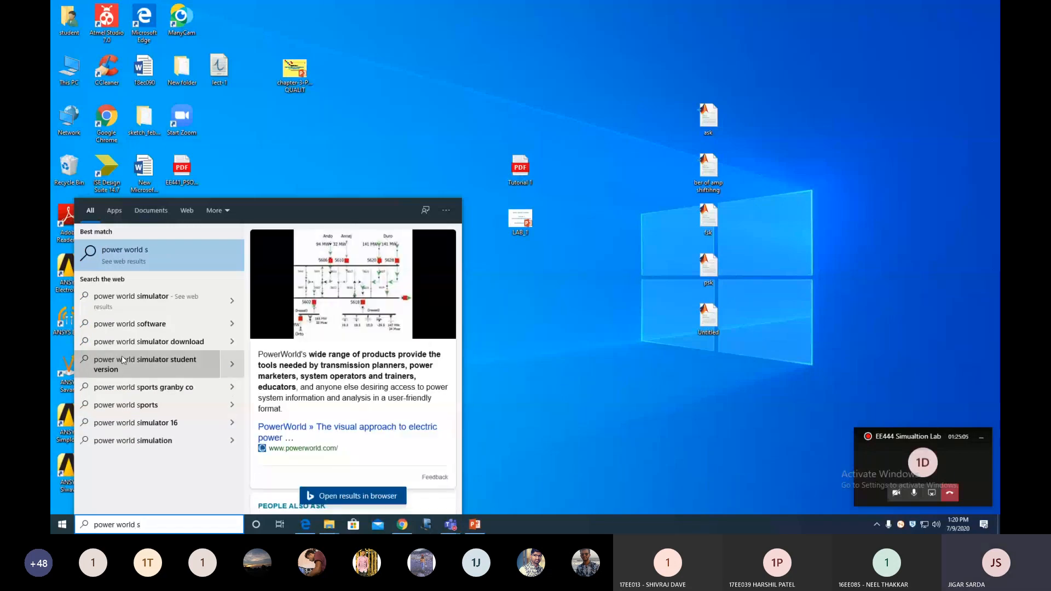
click(413, 129)
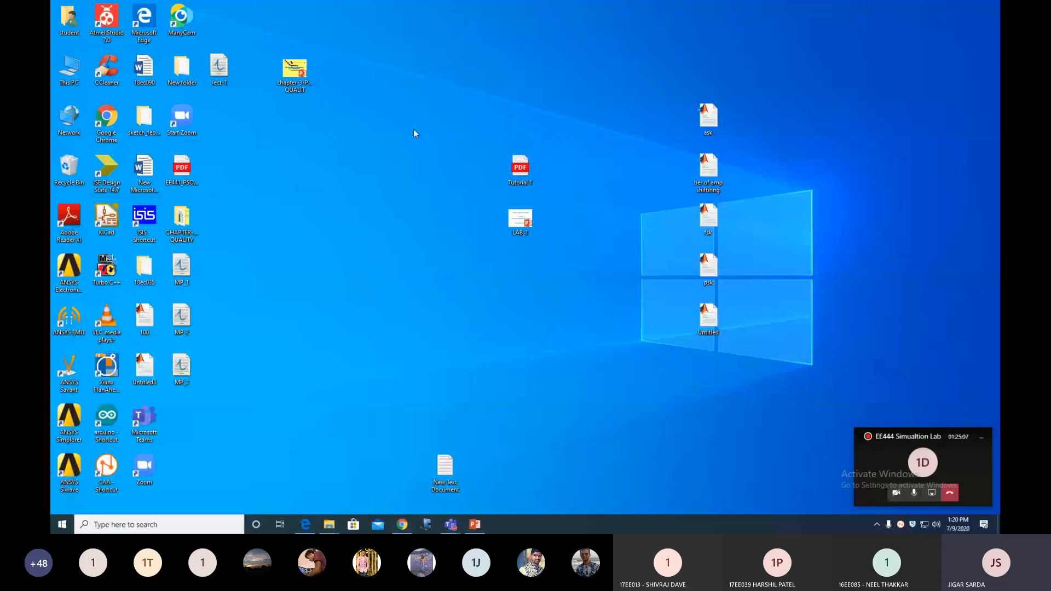
Search Windows for "simu" and launch Simulator 17 Edu-Eval.
click(162, 526)
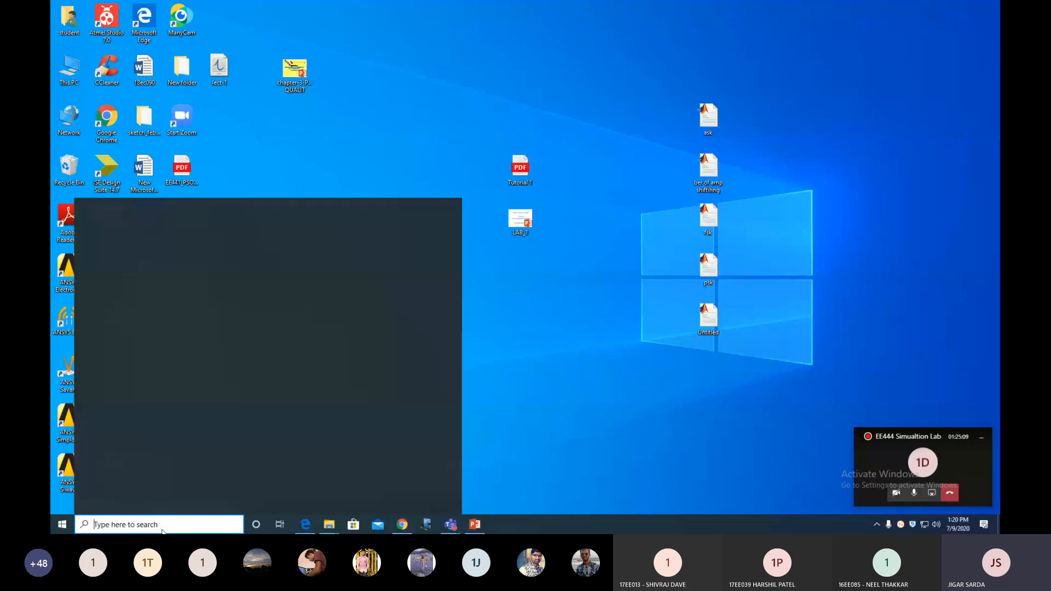
text(sim)
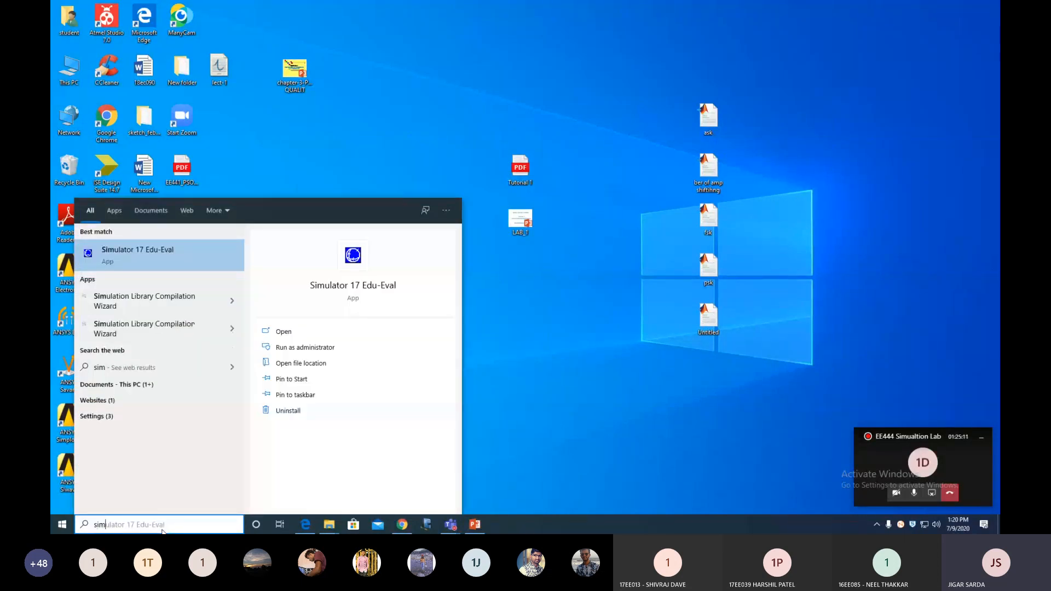
text(u)
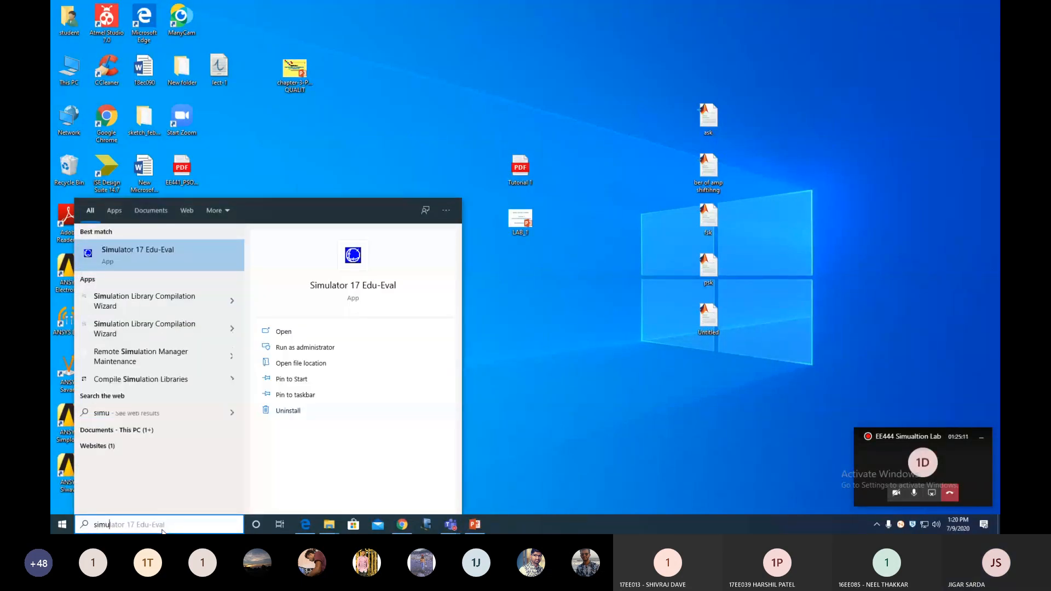
click(147, 248)
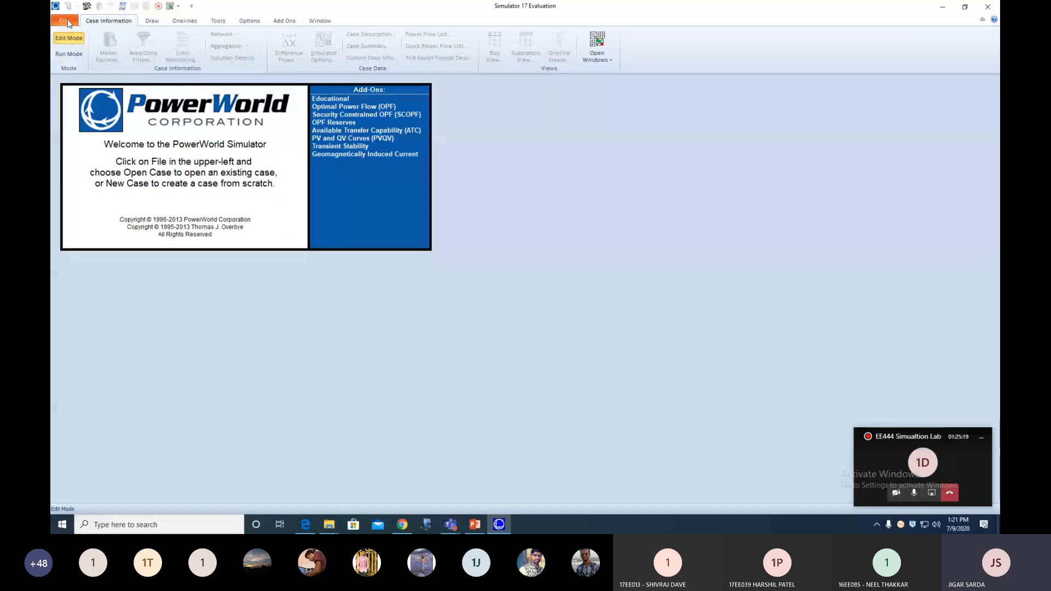
Create a new case and maximize its blank one-line diagram.
click(65, 21)
click(74, 32)
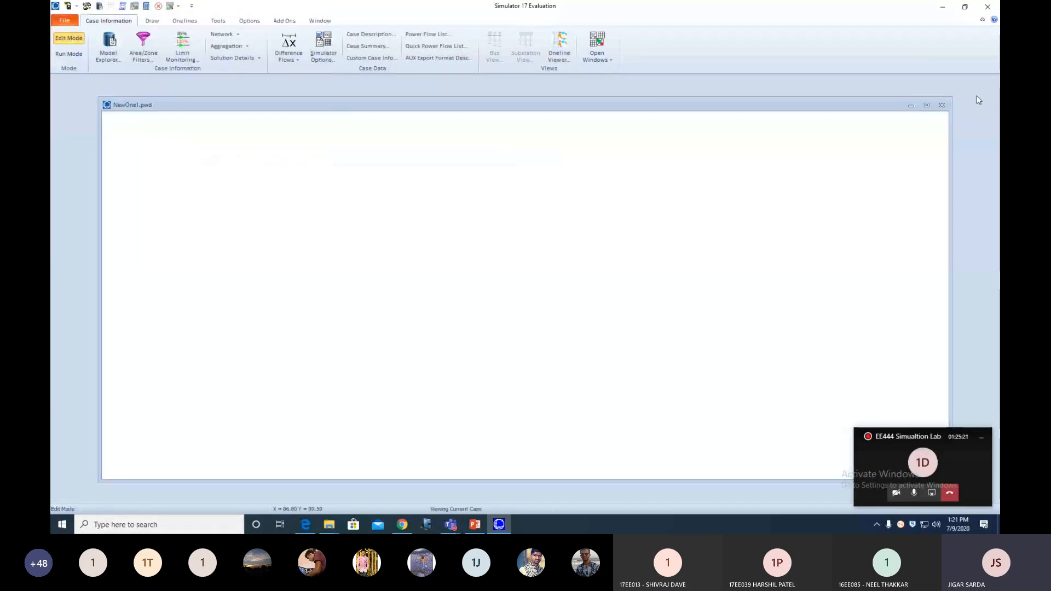
click(926, 104)
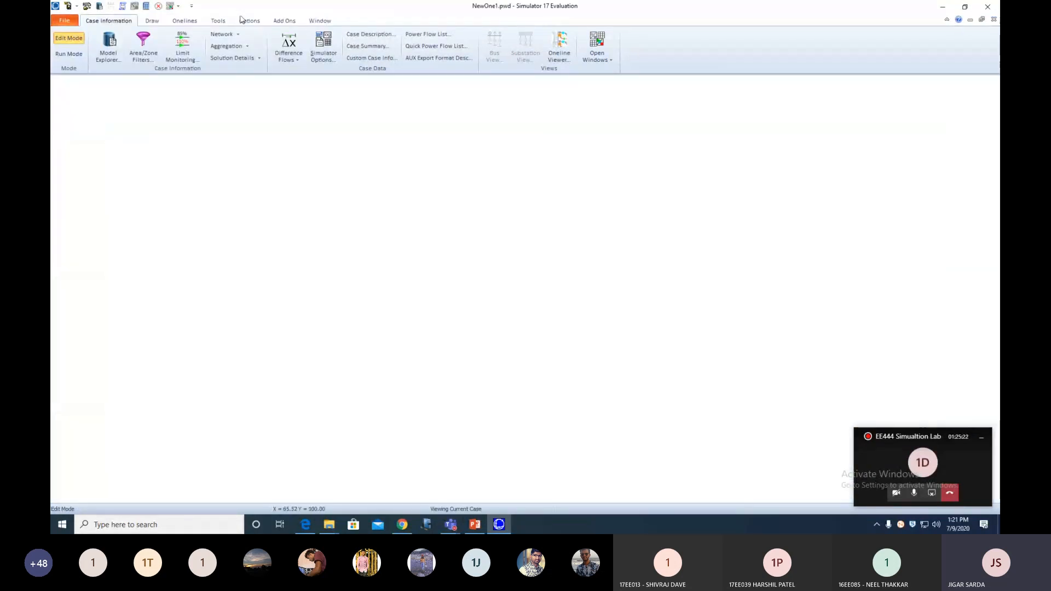
Insert bus 1 in the upper part of the one-line diagram, edit its per-unit voltage, and make it the system slack bus.
click(152, 21)
click(194, 44)
click(263, 132)
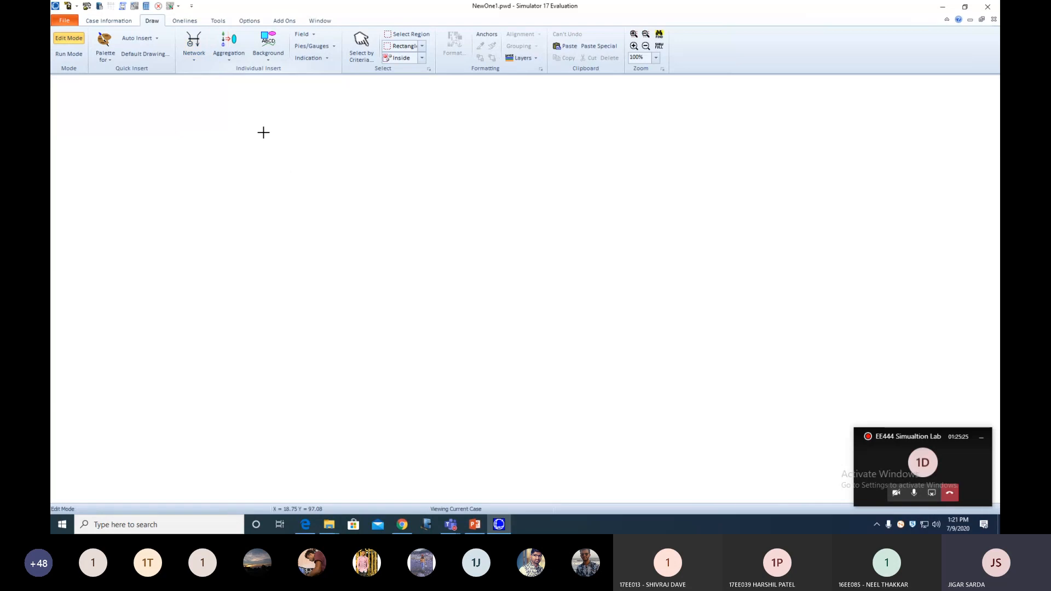
click(344, 187)
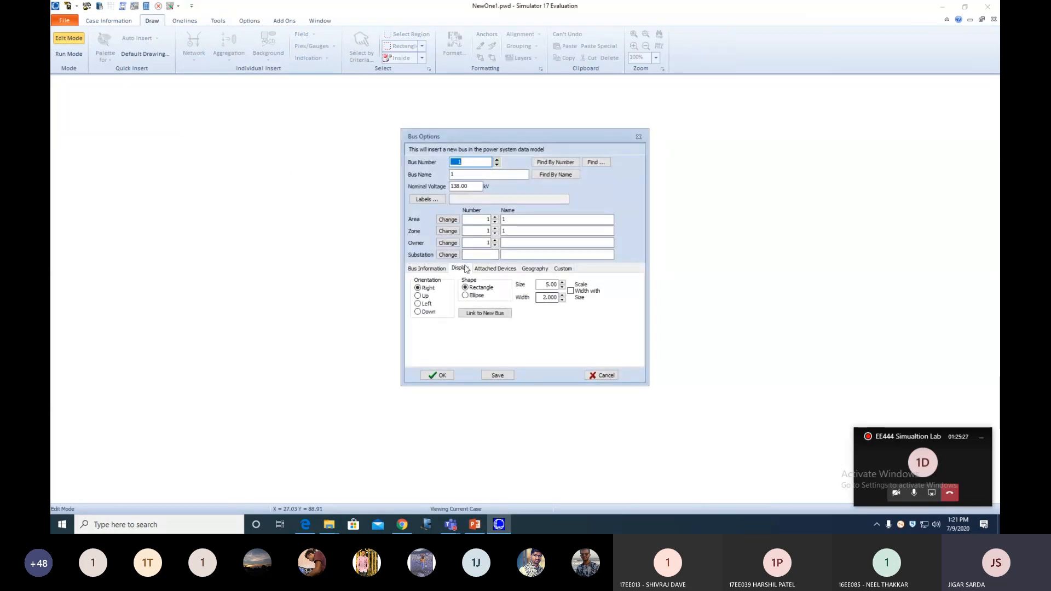
click(437, 272)
click(474, 286)
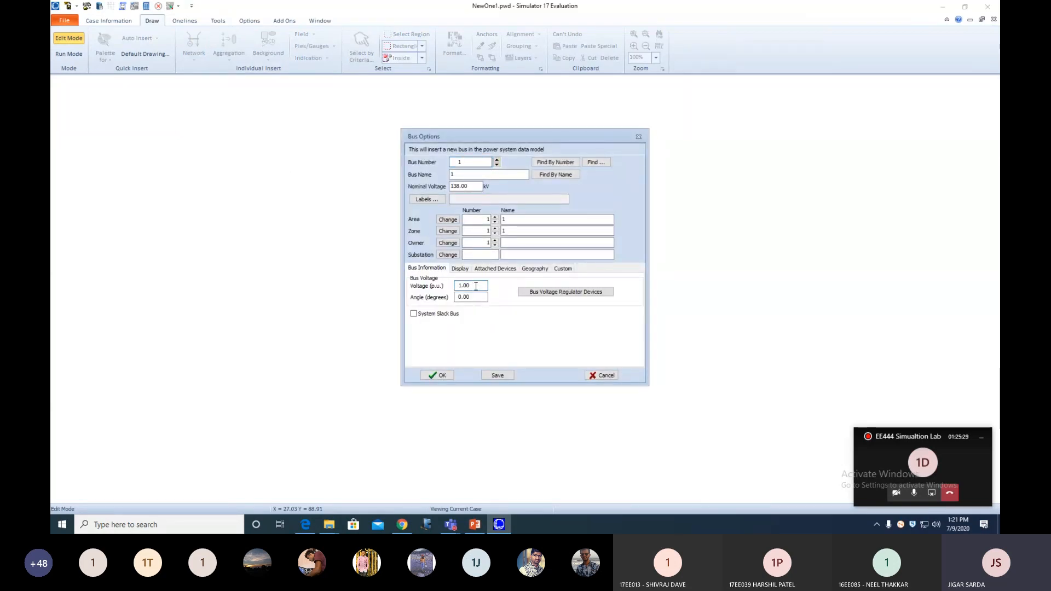
text(6)
click(420, 317)
click(442, 376)
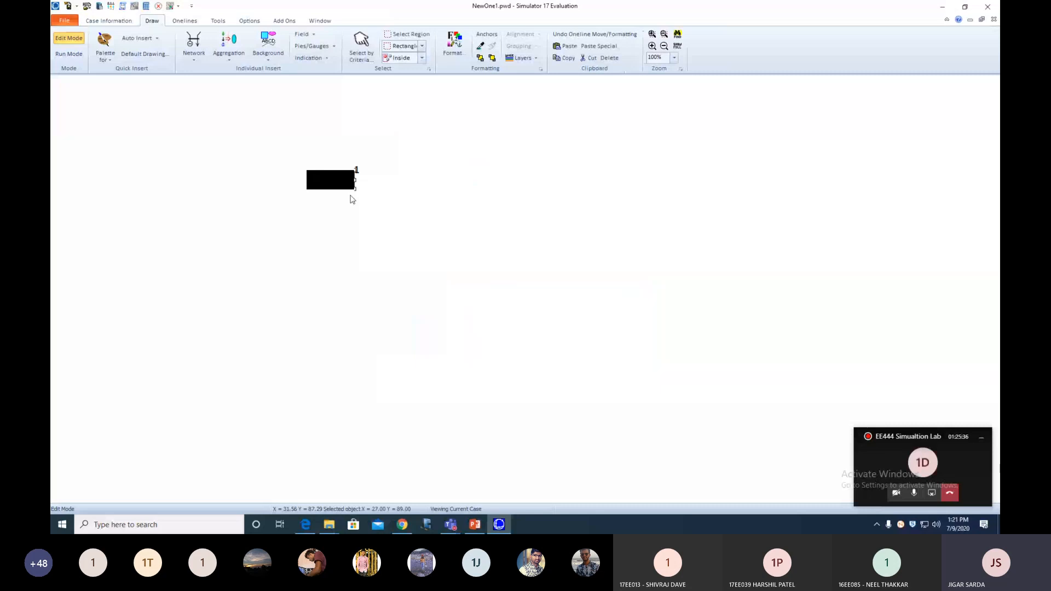
Insert bus 2 at 138 kV nominal, level with bus 1 and to its right, and lengthen its bar.
click(194, 43)
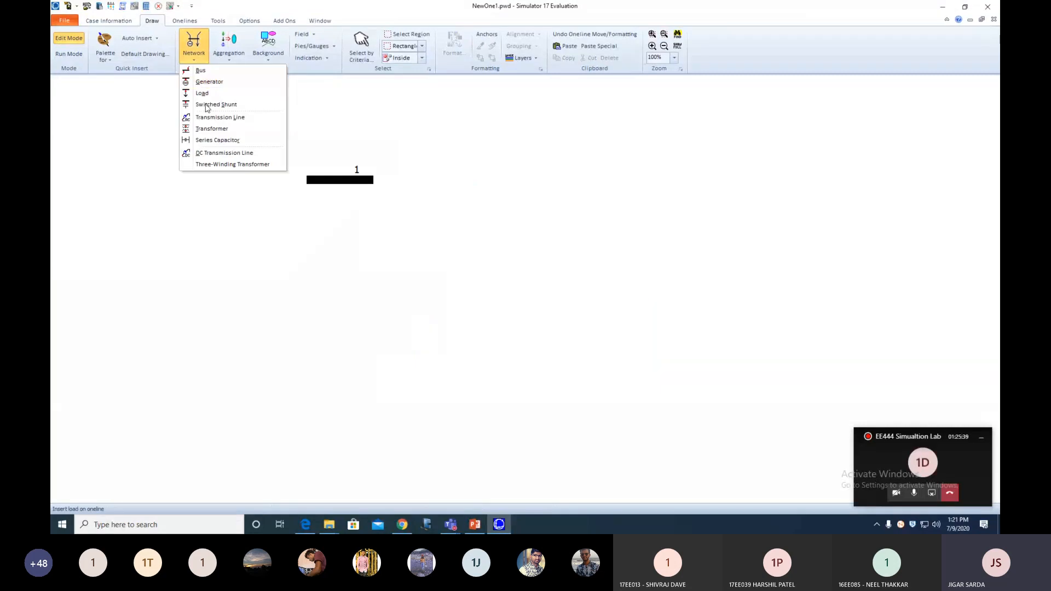
click(203, 77)
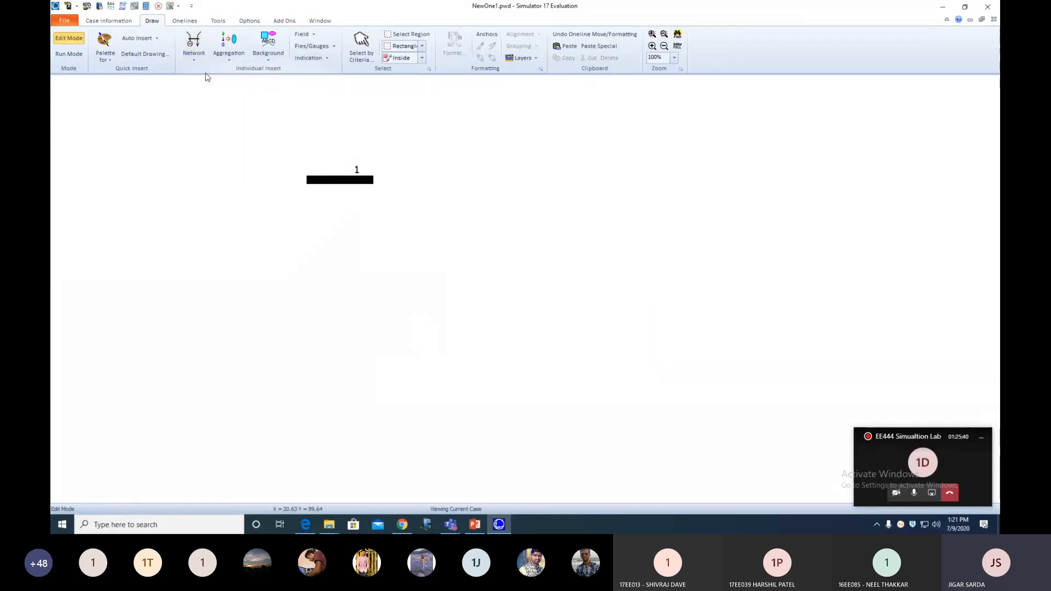
click(555, 178)
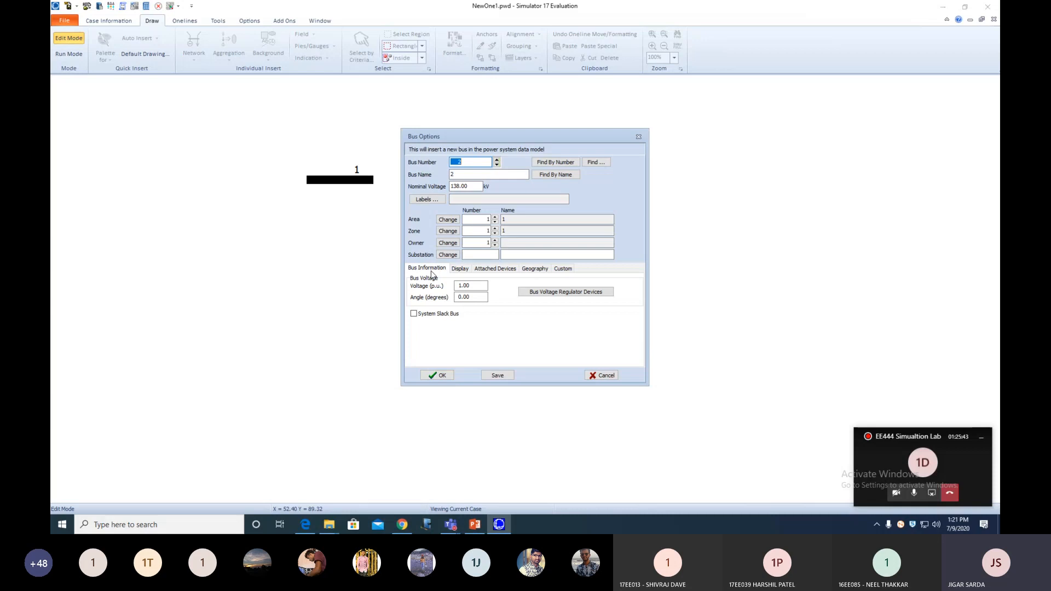
click(475, 290)
key(Return)
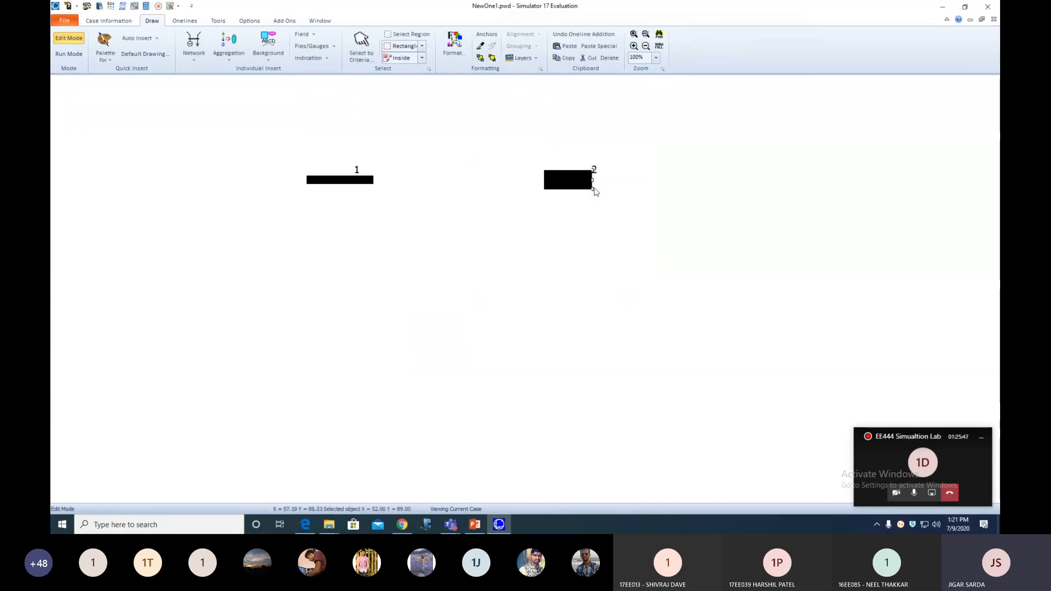
drag(592, 186, 621, 184)
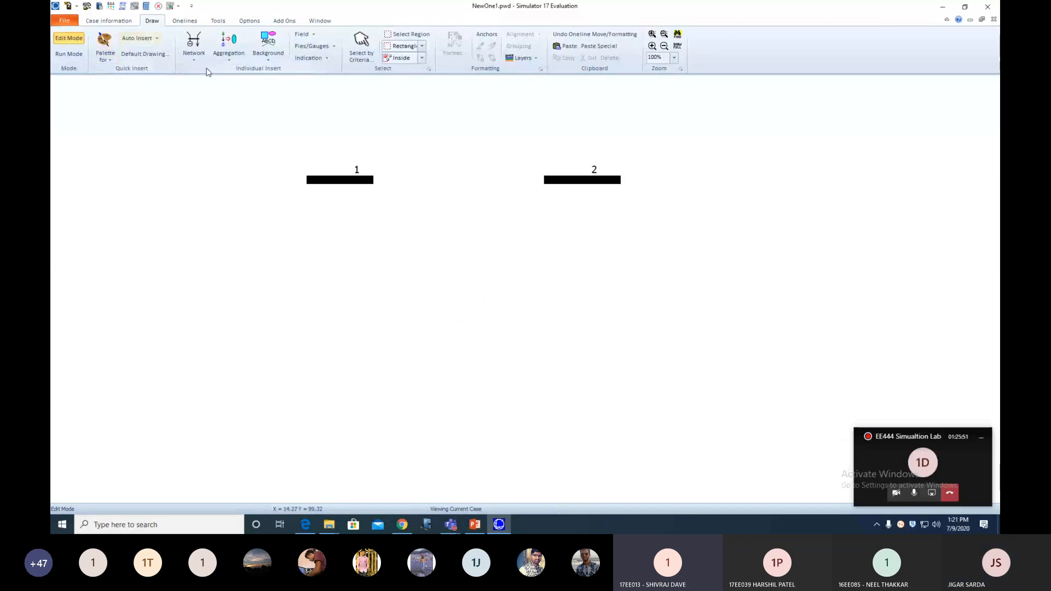
Insert bus 3 at 138 kV nominal, below and midway between buses 1 and 2, and lengthen its bar.
click(194, 49)
click(205, 82)
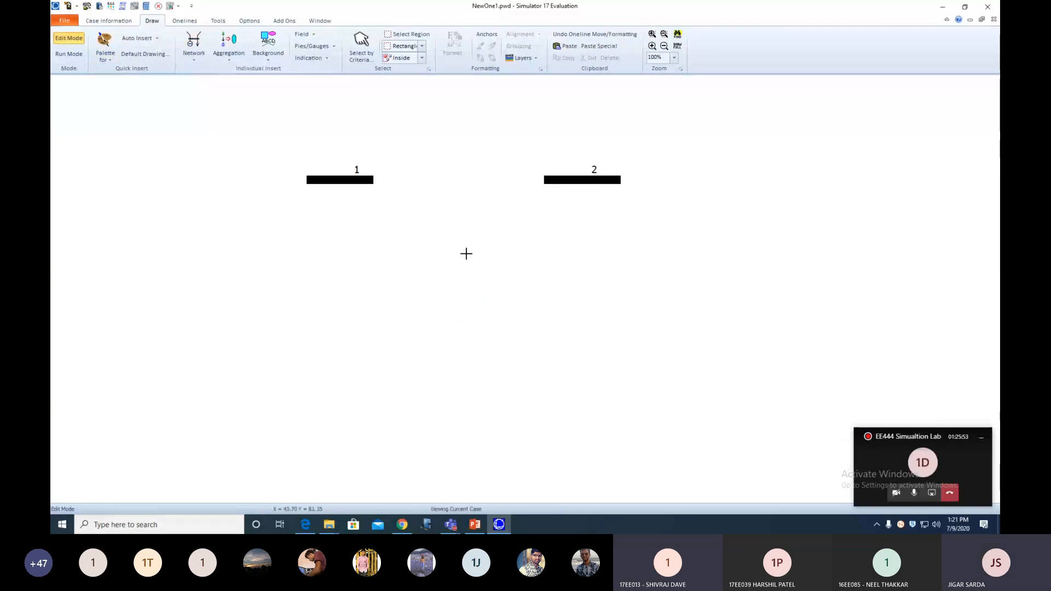
click(451, 329)
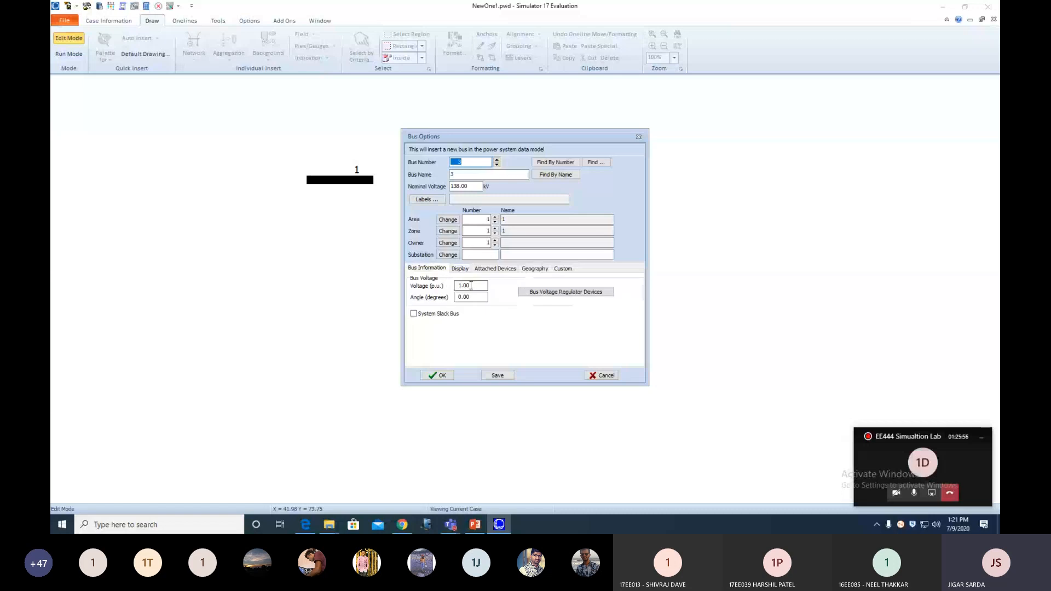
click(433, 376)
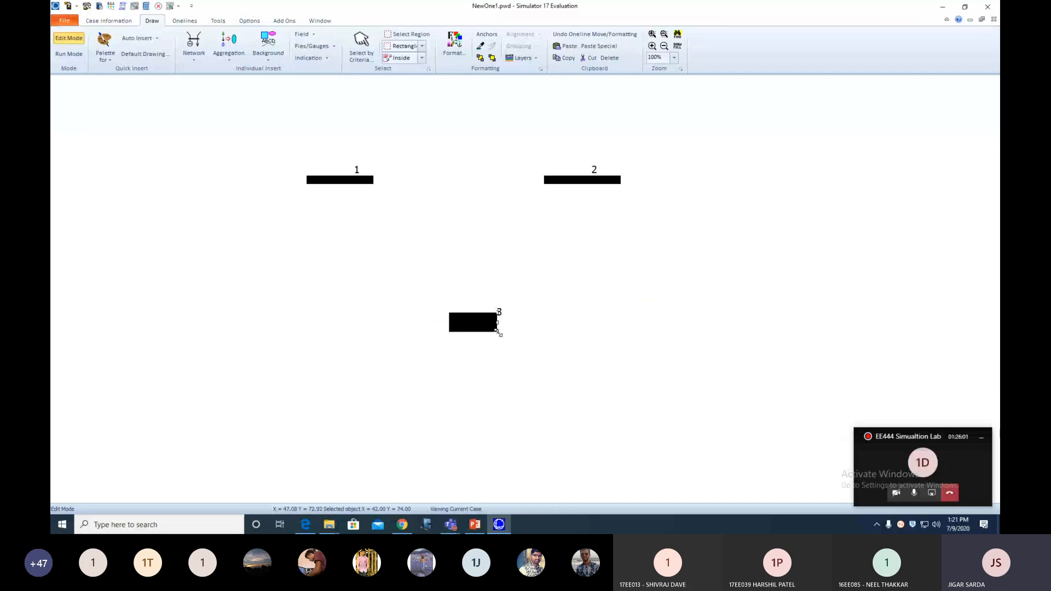
drag(498, 332, 516, 322)
click(495, 373)
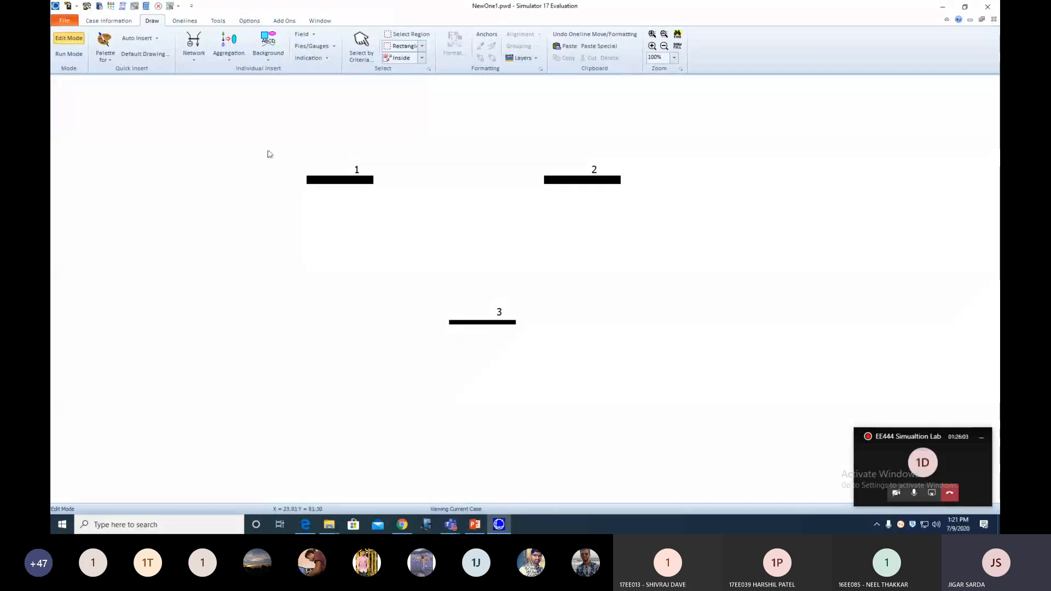
Draw a transmission line with right-angle bends from bus 1 down to bus 3.
click(193, 52)
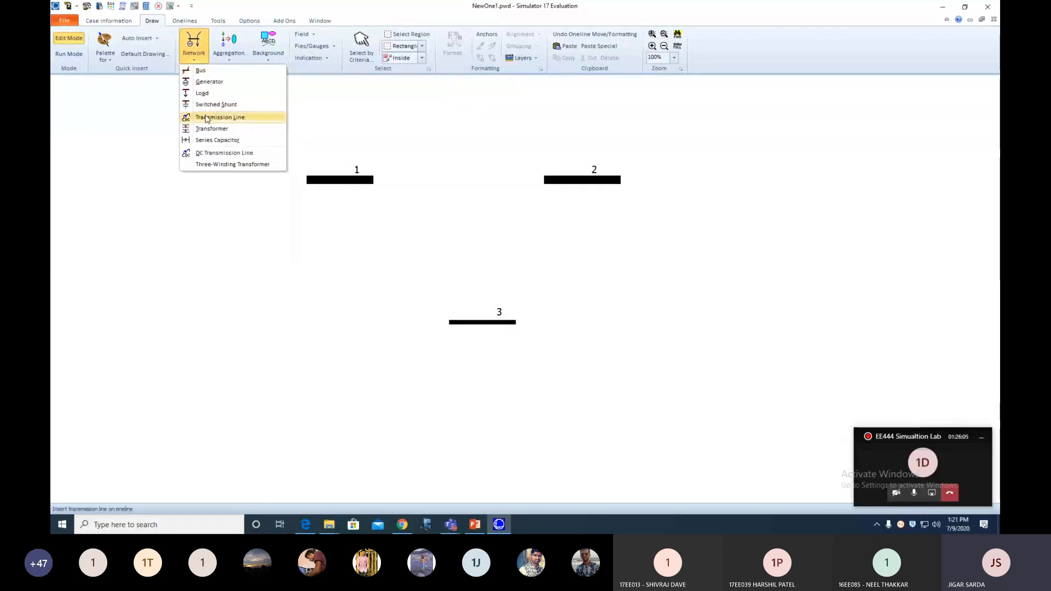
click(206, 117)
click(355, 180)
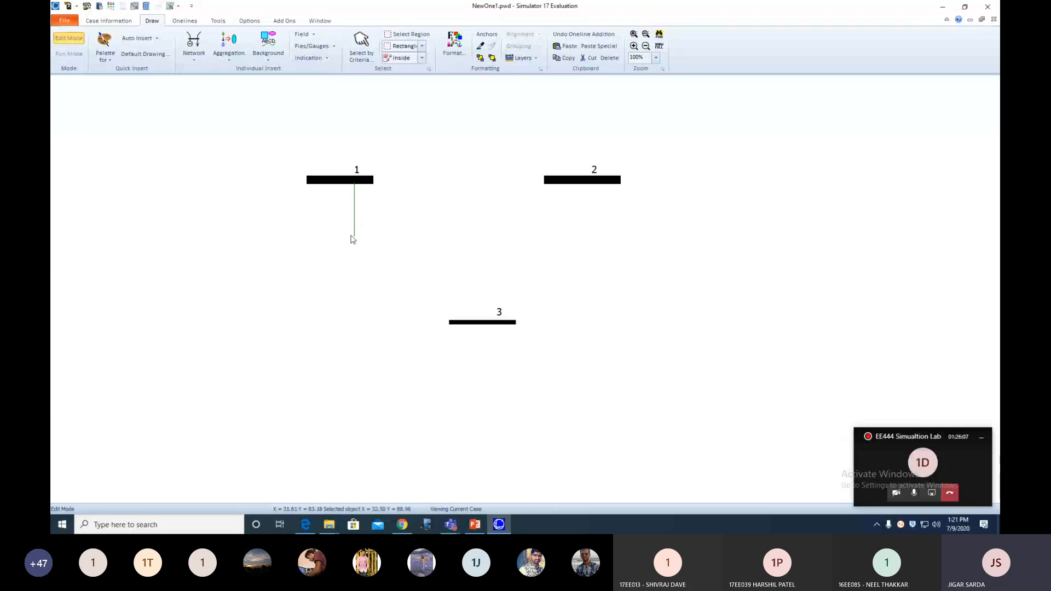
click(353, 236)
click(460, 236)
double_click(460, 322)
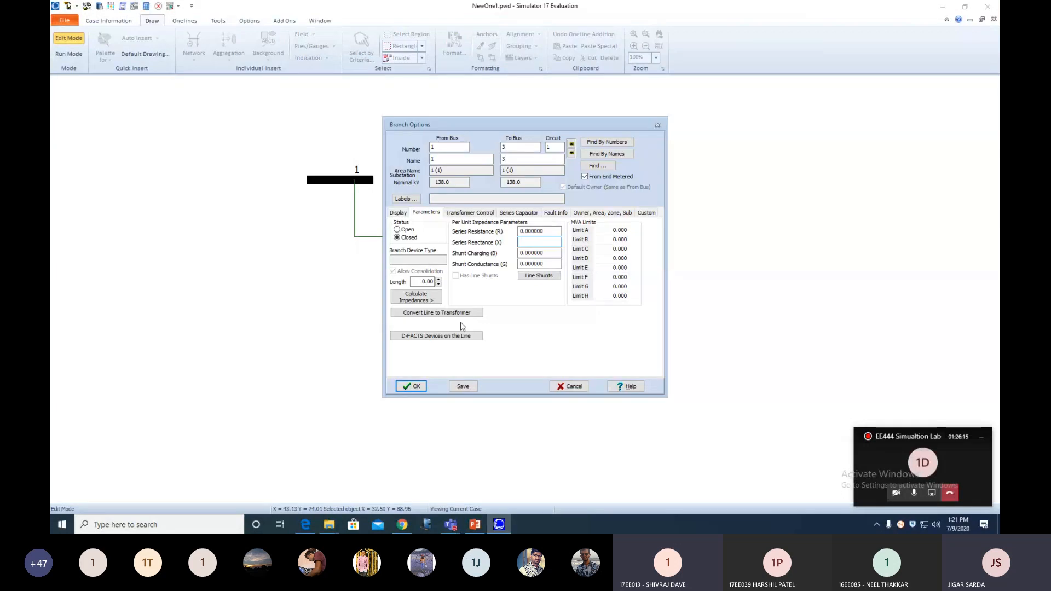
Set the bus 1–3 line's per-unit series resistance to 0.02, series reactance to 0.2 and shunt charging to 0.05.
double_click(542, 230)
text(0.02)
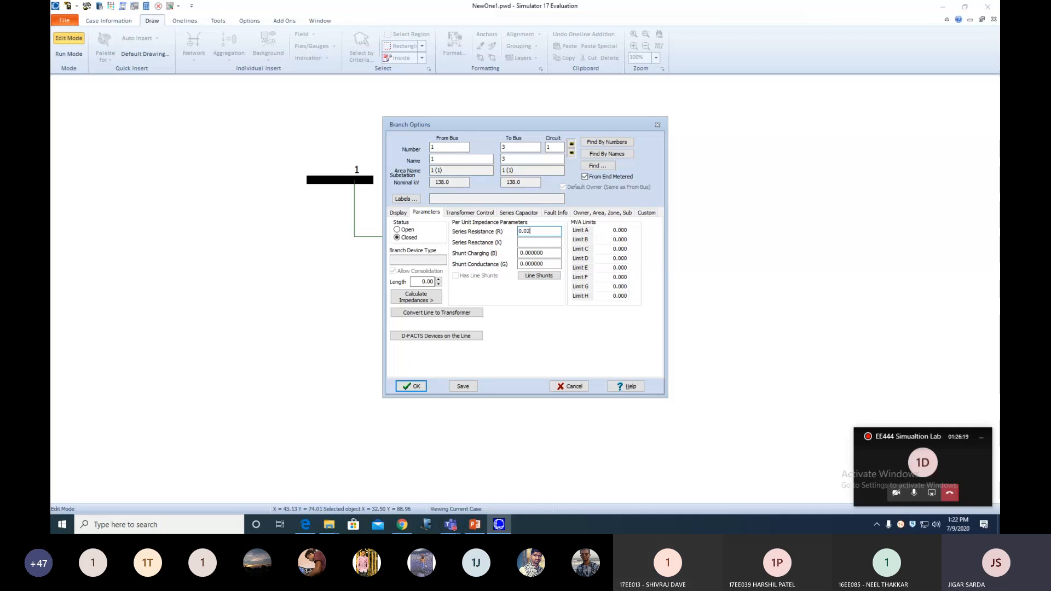
key(Tab)
text(0.2)
drag(544, 253, 525, 252)
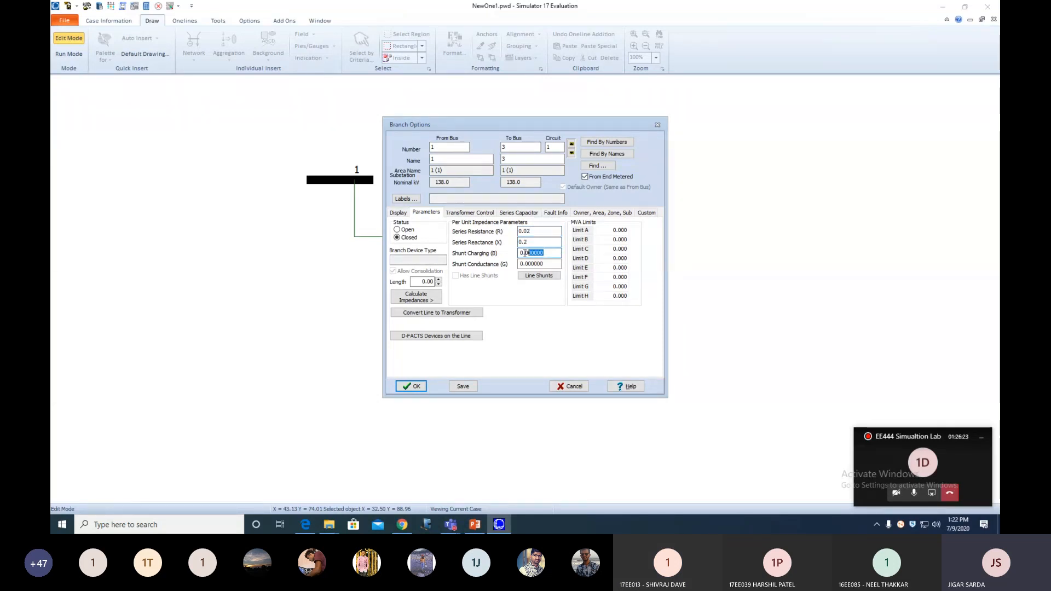
text(0)
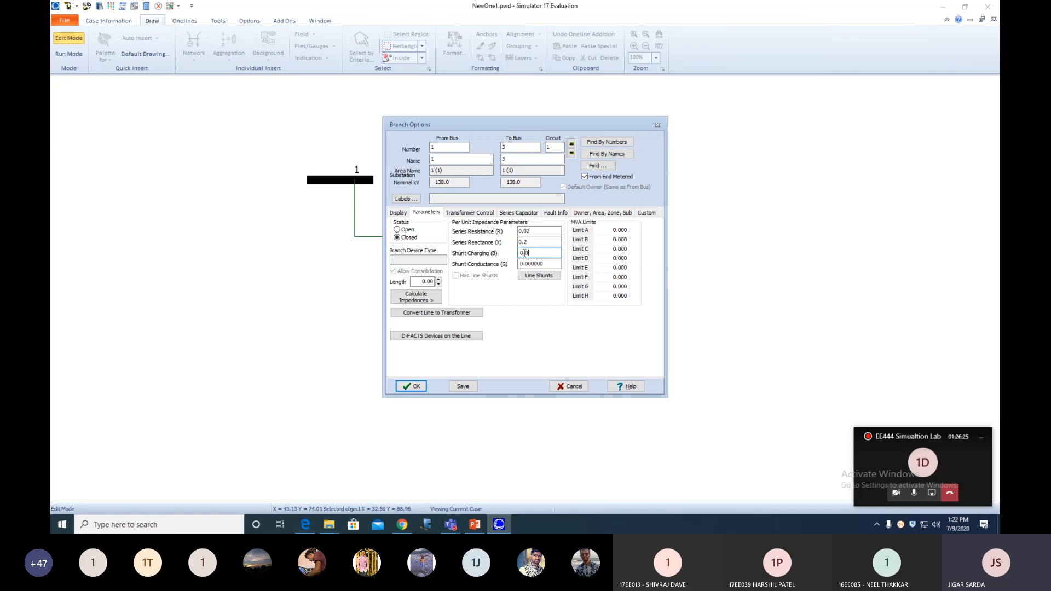
text(5)
Set MVA limits A and B of the bus 1–3 line to 100 and save the branch.
double_click(612, 230)
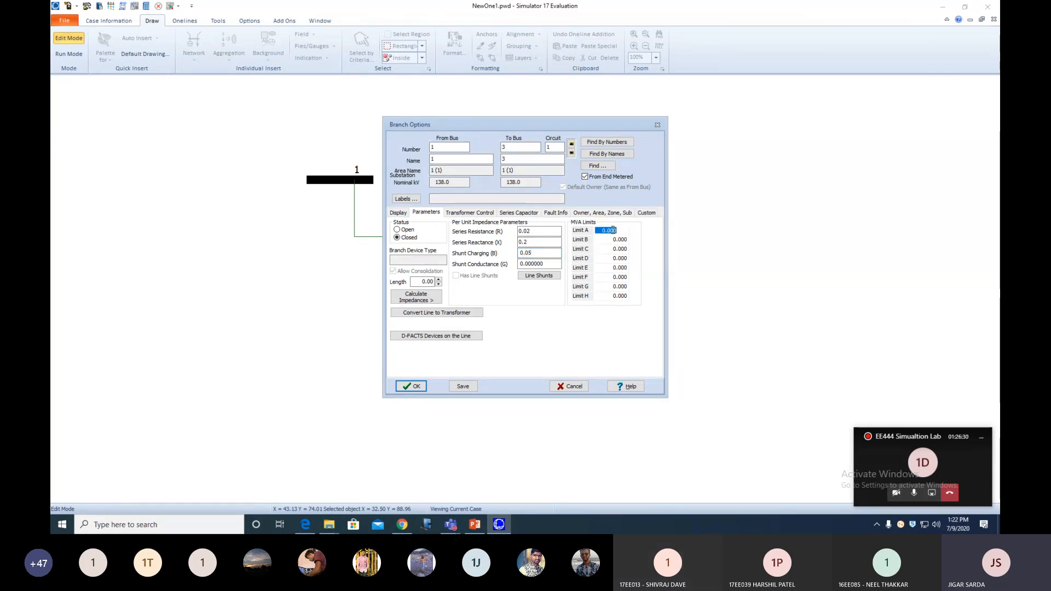
text(100)
click(615, 241)
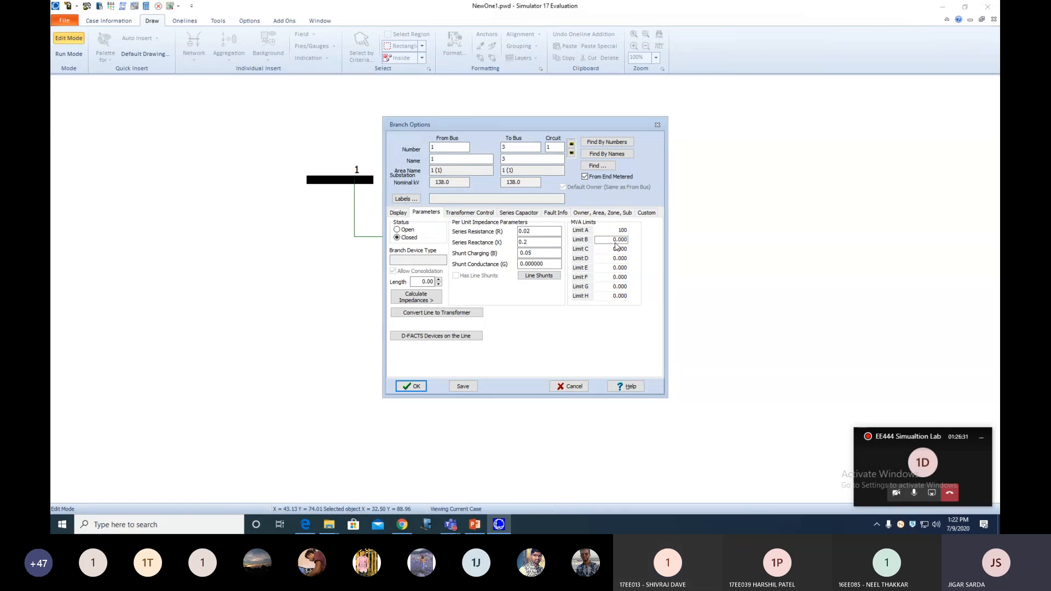
text(100)
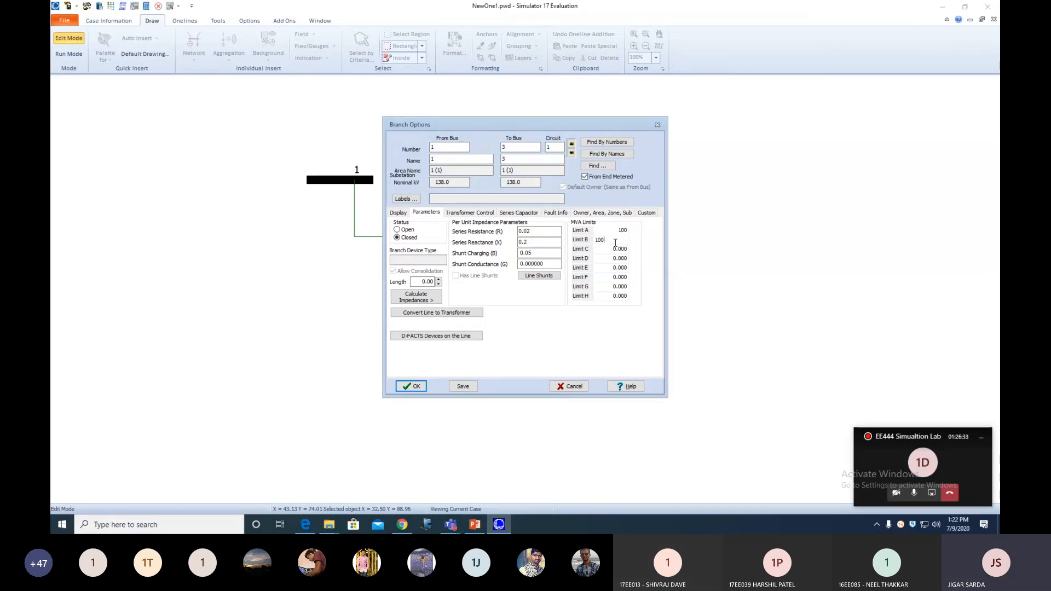
click(462, 387)
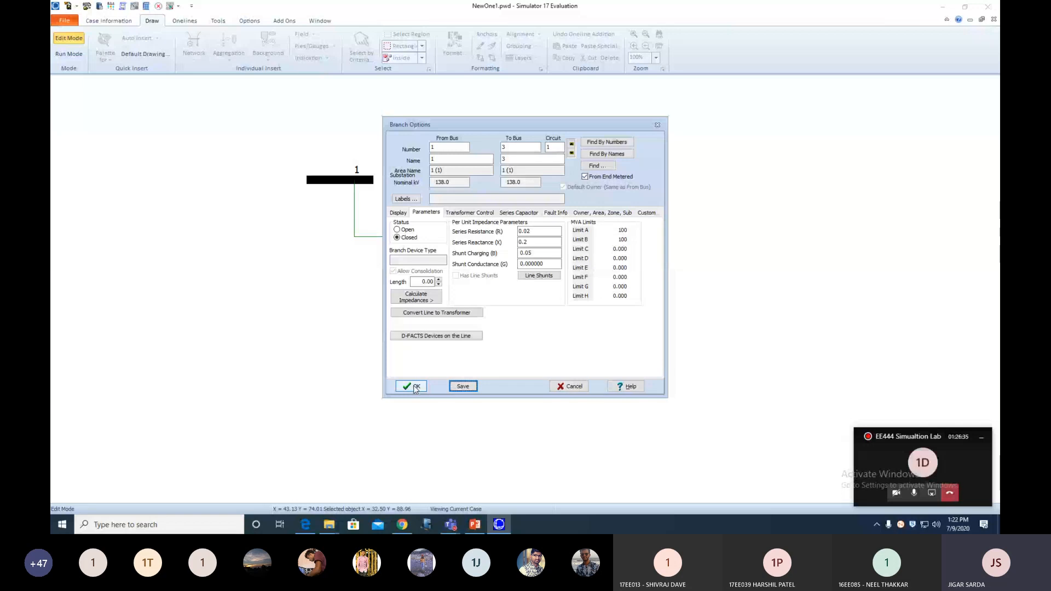
click(413, 385)
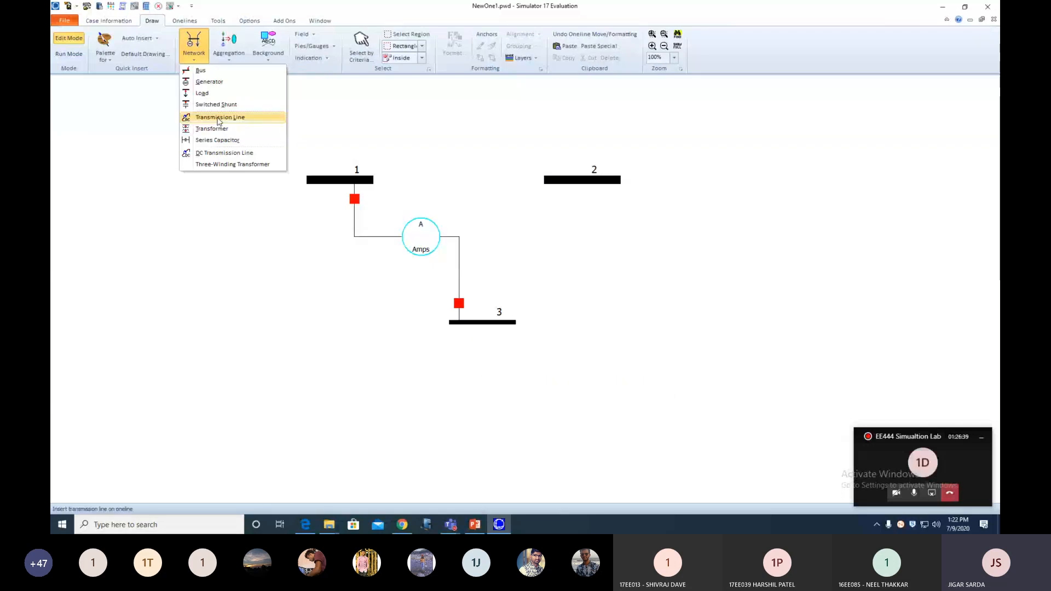
Draw a transmission line from bus 2 to bus 3 with resistance 0.03, reactance 0.3 and shunt charging 0.05 per unit.
click(567, 180)
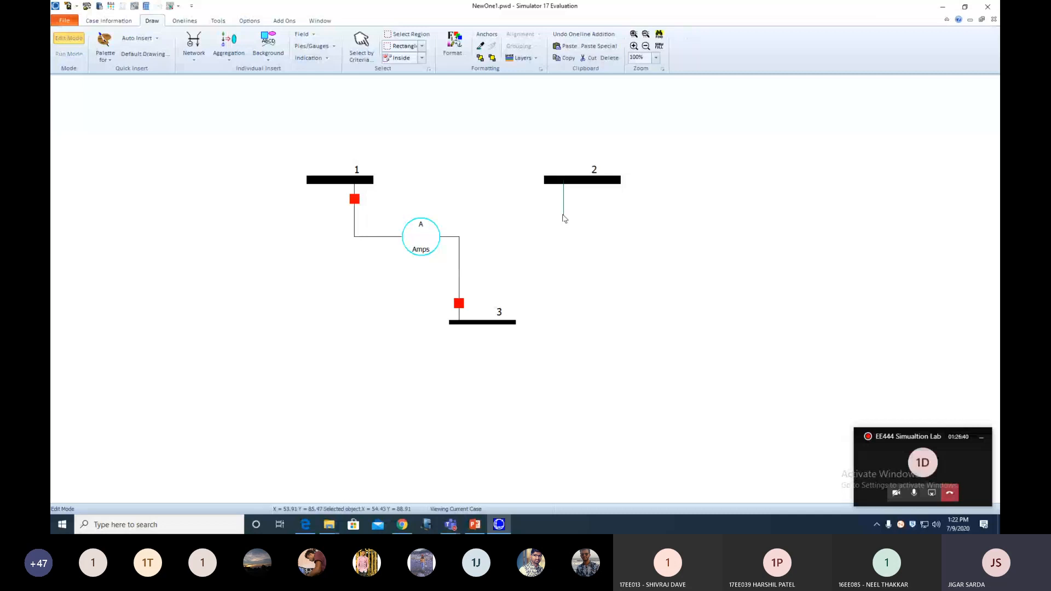
double_click(497, 323)
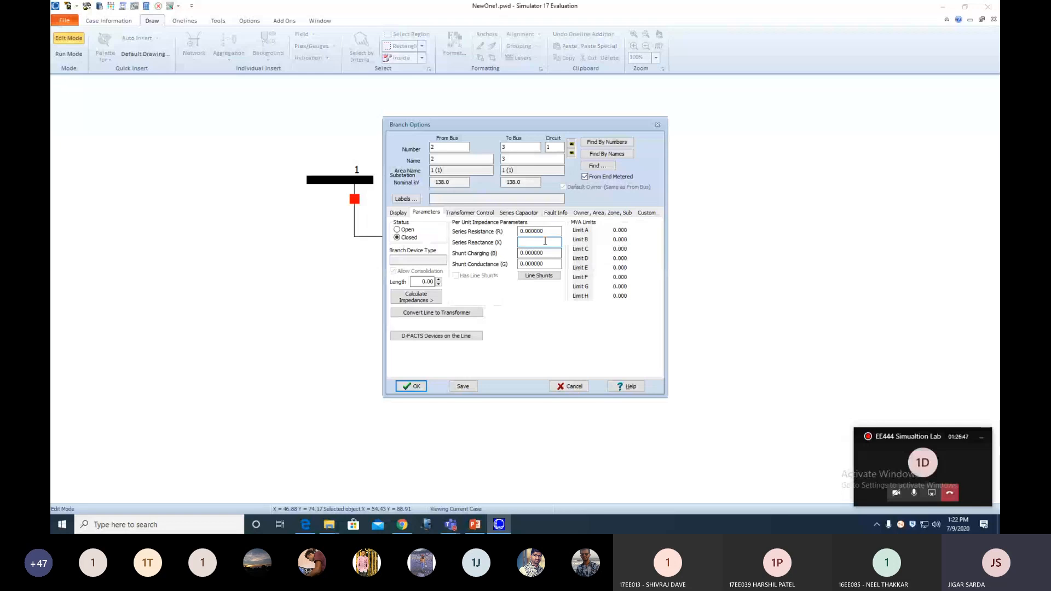
key(shift+Tab)
text(0)
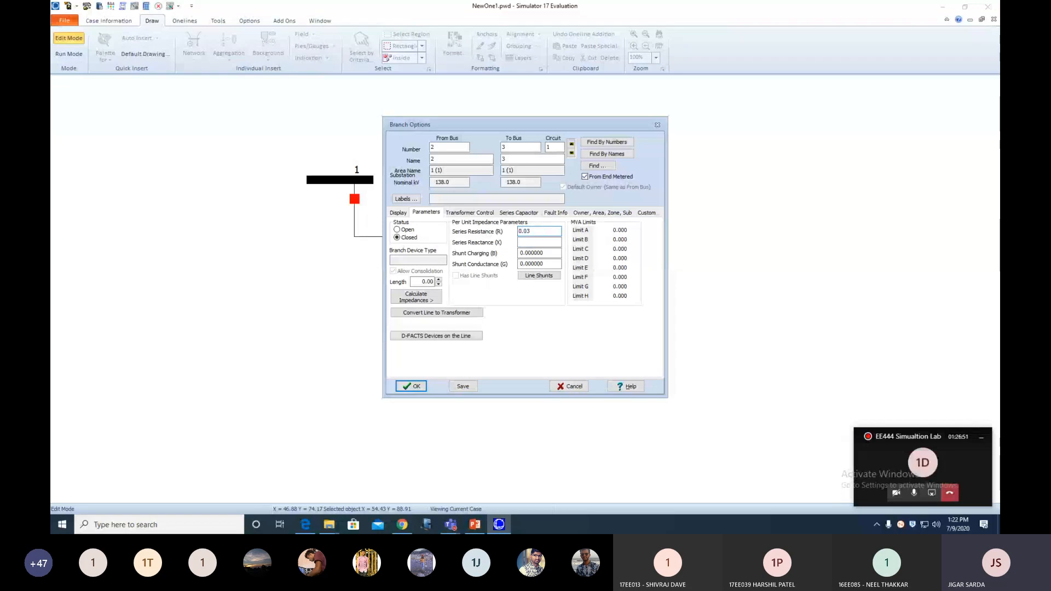
key(Tab)
key(Tab)
text(0)
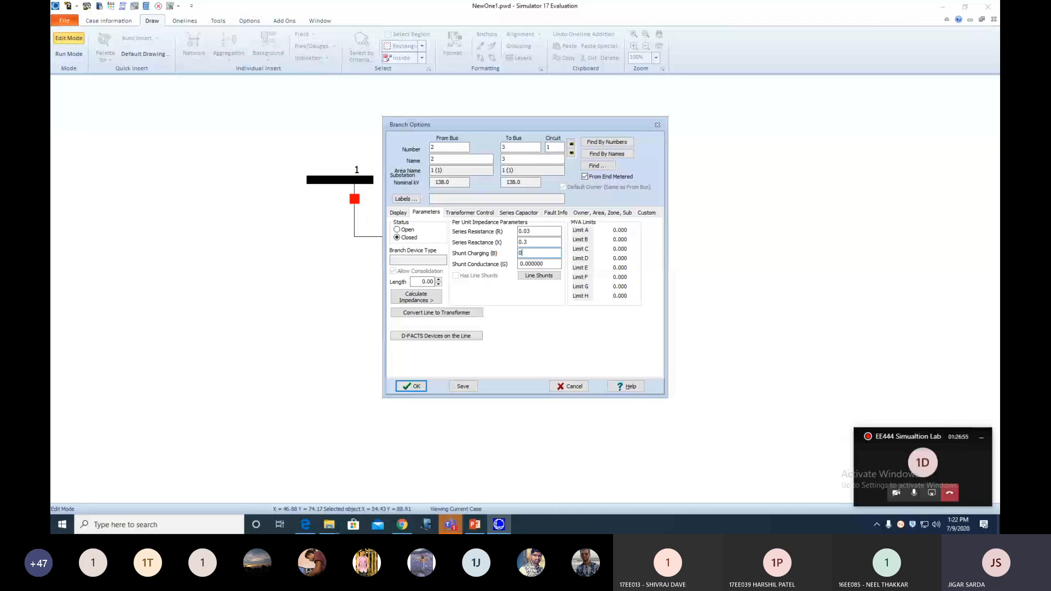
text(.05)
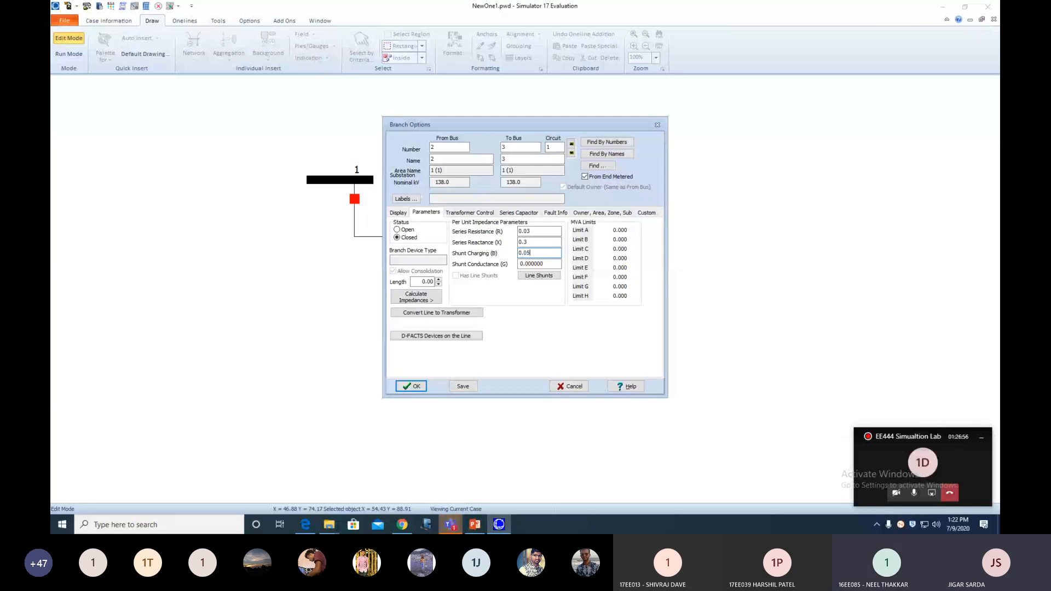
Set MVA limits A and B of the bus 2–3 line to 100 and accept the branch options.
click(609, 231)
text(100)
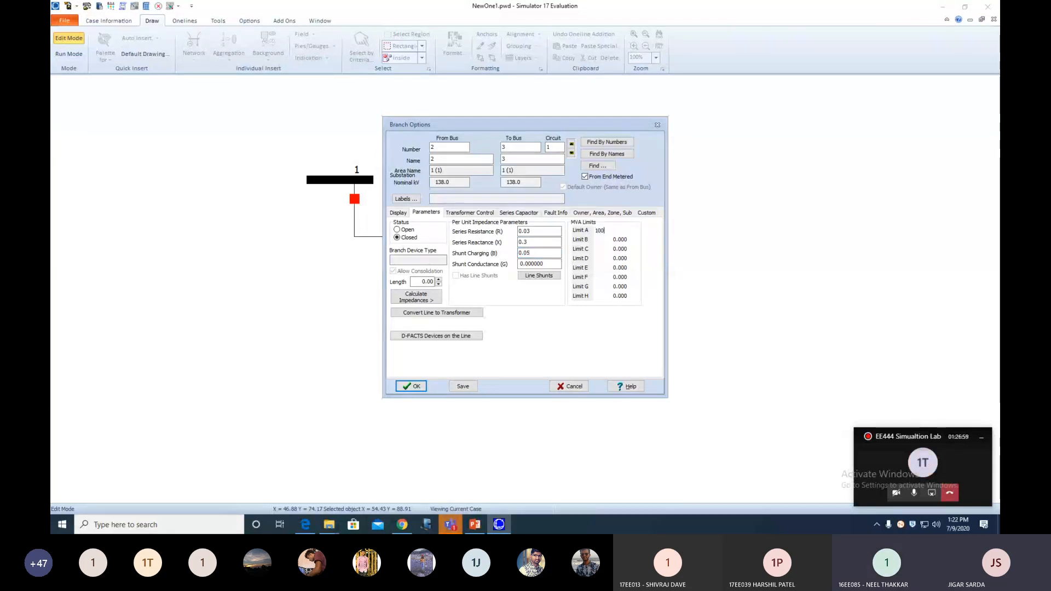
key(Tab)
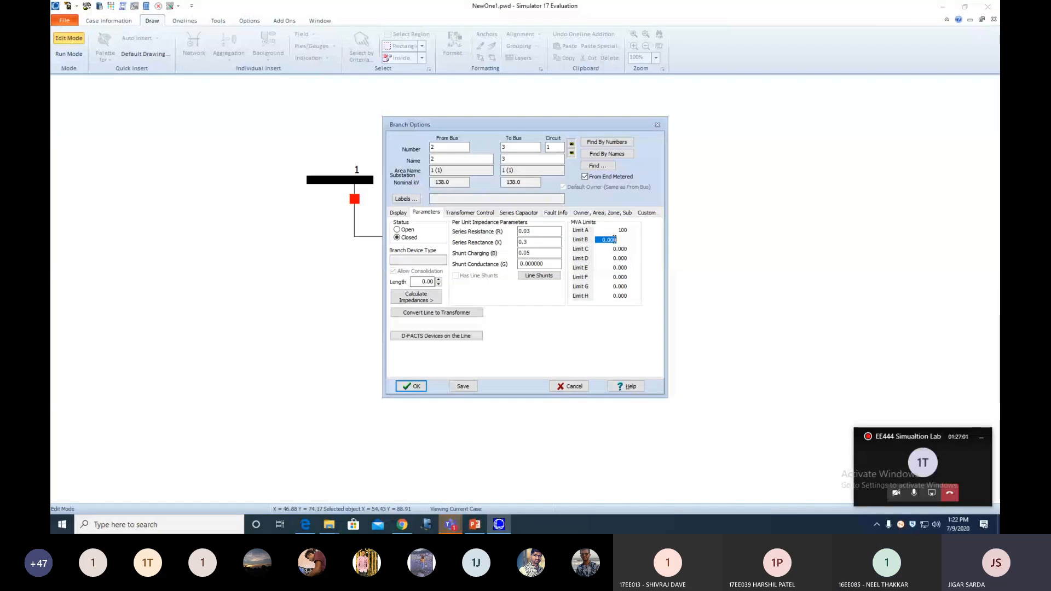
text(100)
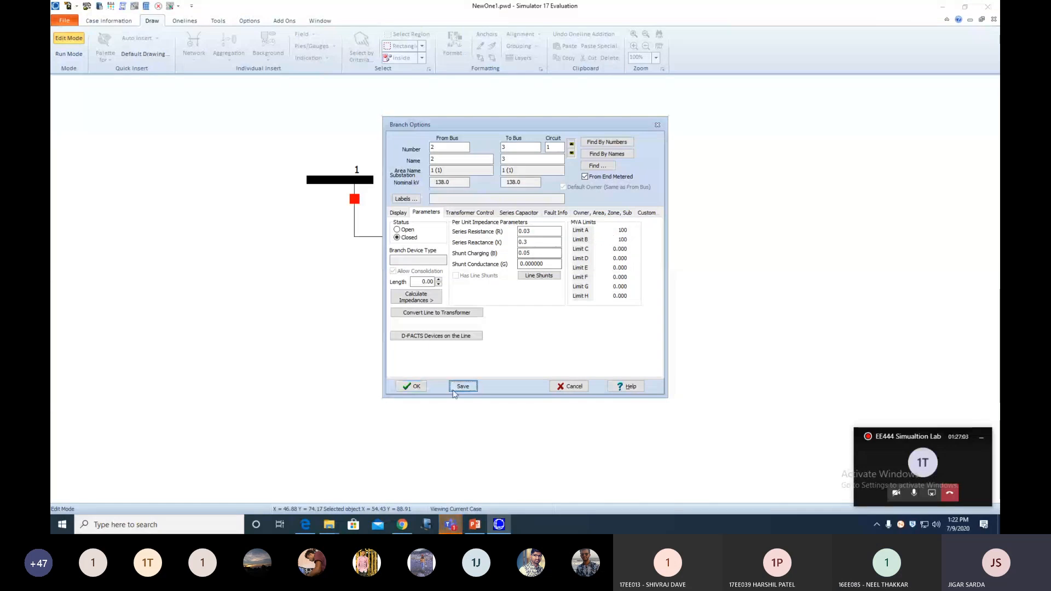
click(413, 387)
click(407, 414)
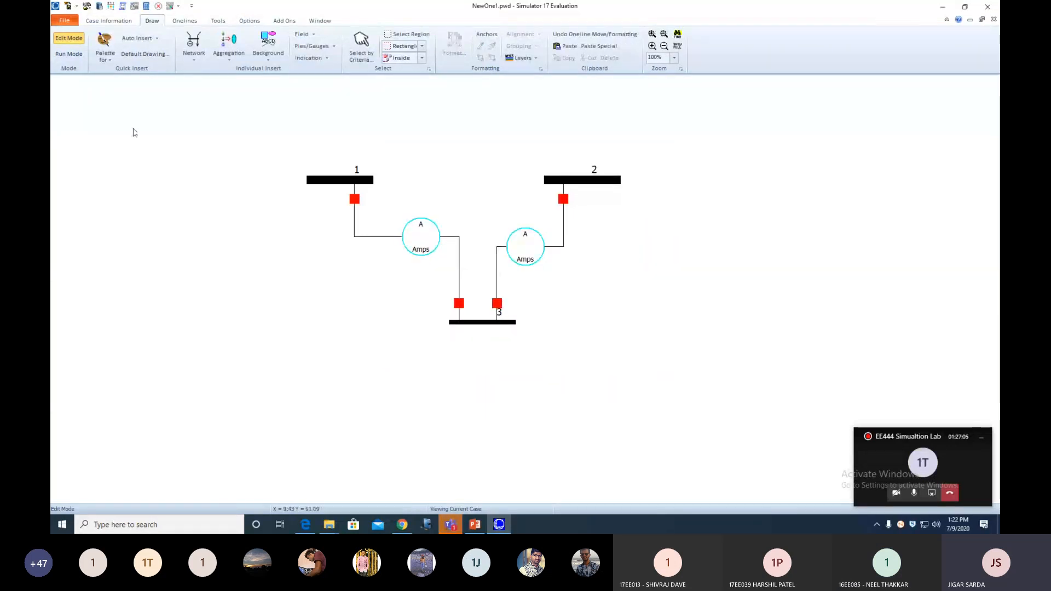
Draw a transmission line with right-angle bends from bus 1 across to bus 2, above the two existing lines.
click(194, 50)
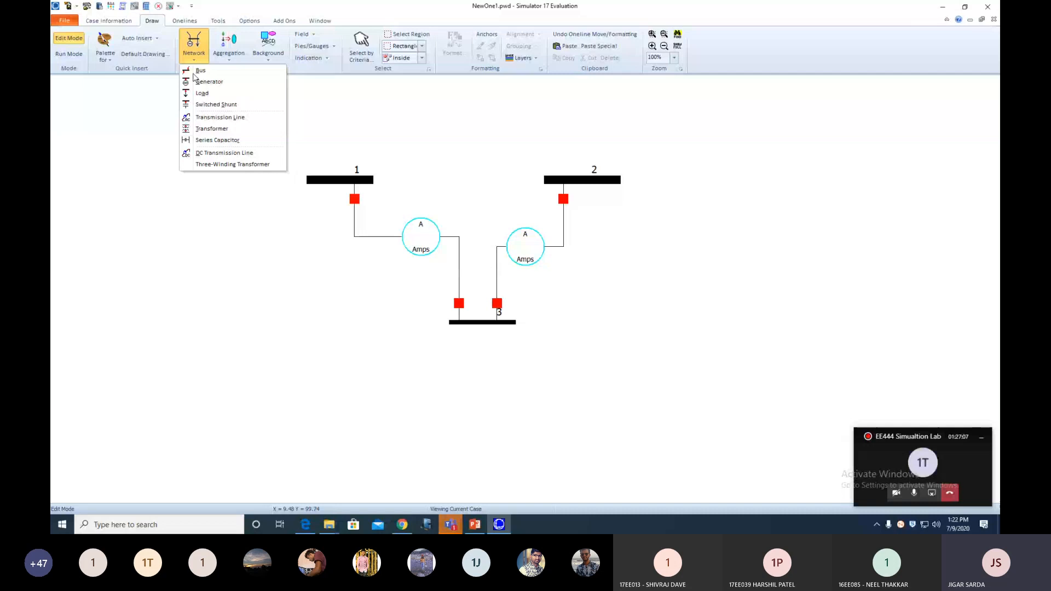
click(219, 118)
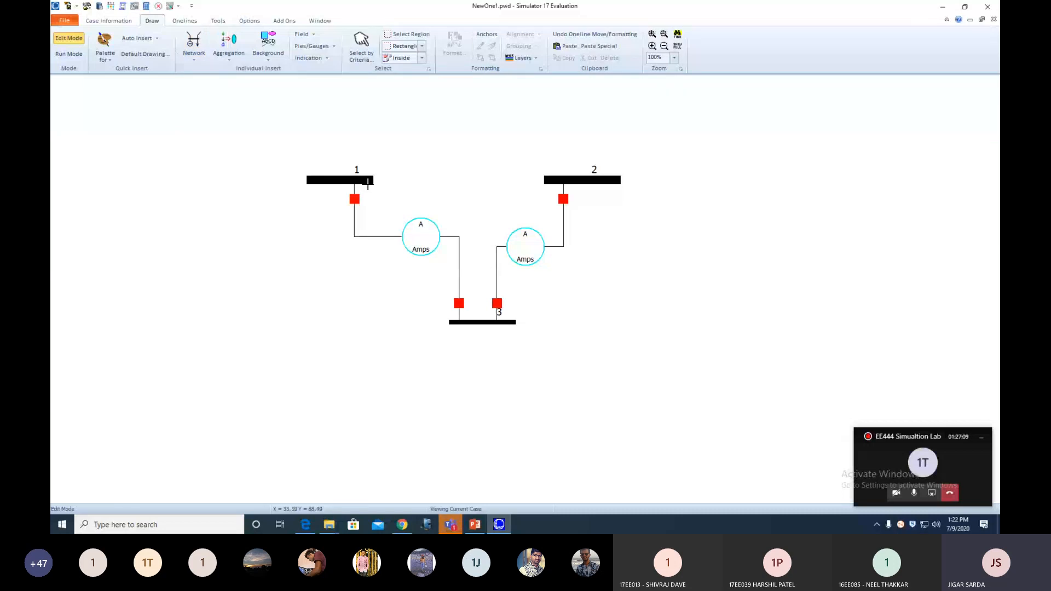
click(367, 183)
click(372, 209)
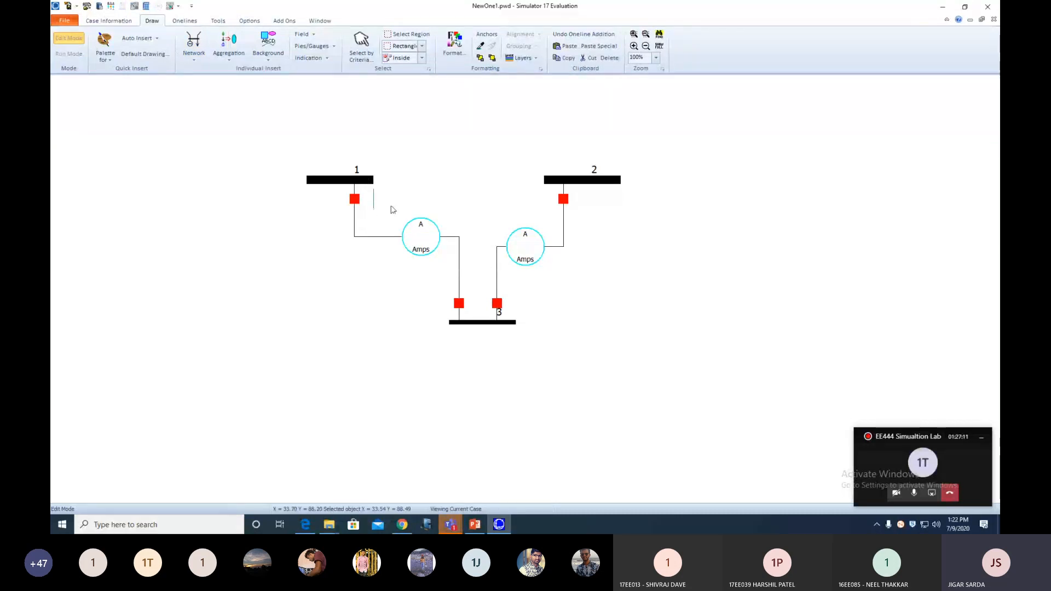
click(554, 209)
double_click(553, 184)
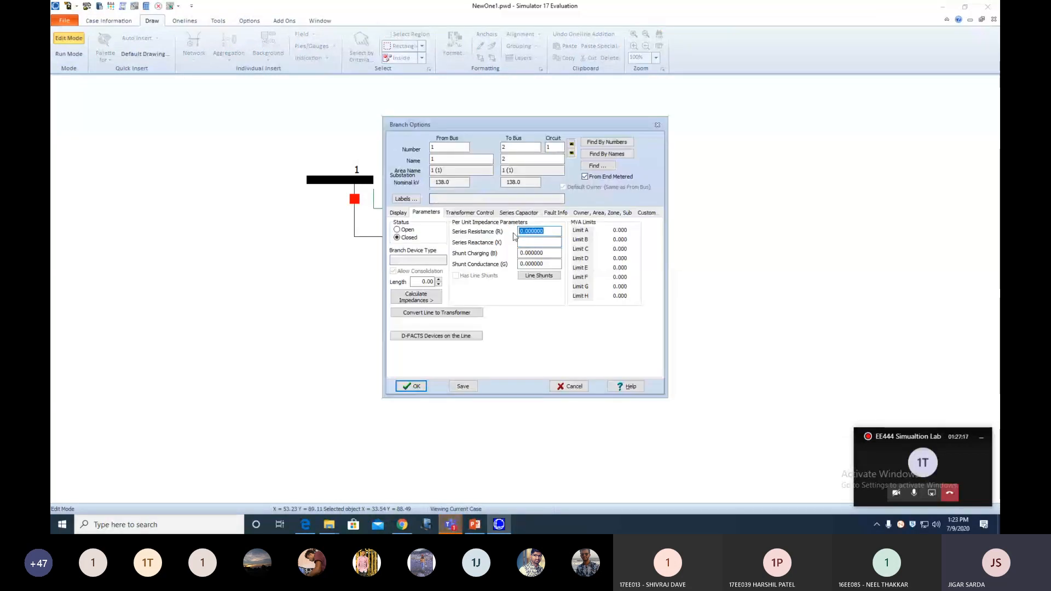
Set the bus 1–2 line's per-unit series resistance to 0.03, series reactance to 0.4 and shunt charging to 0.05, and save it.
text(0.03)
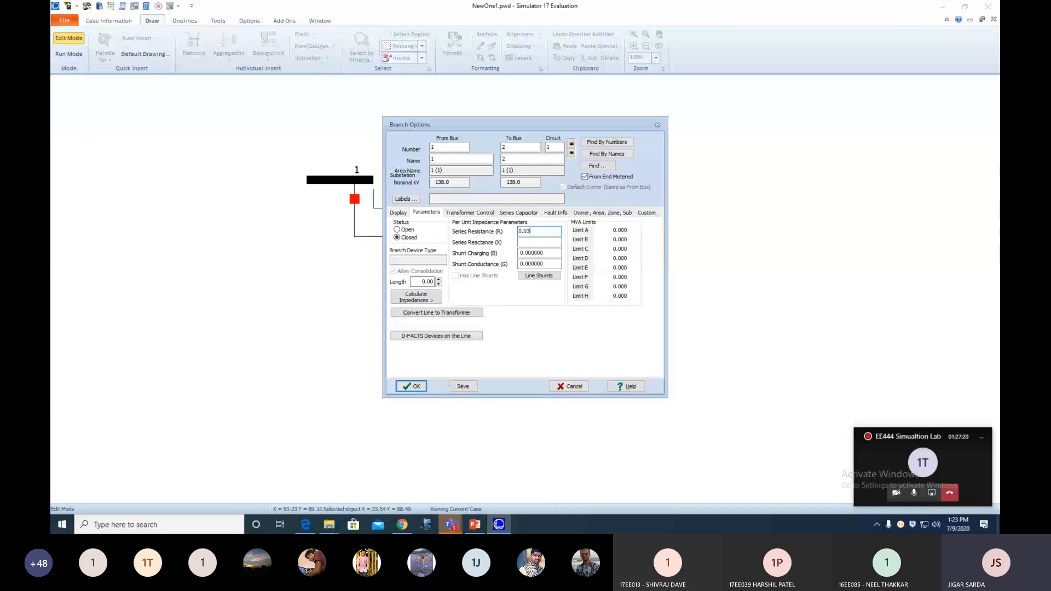
key(Tab)
text(0.4)
key(Tab)
text(0.05)
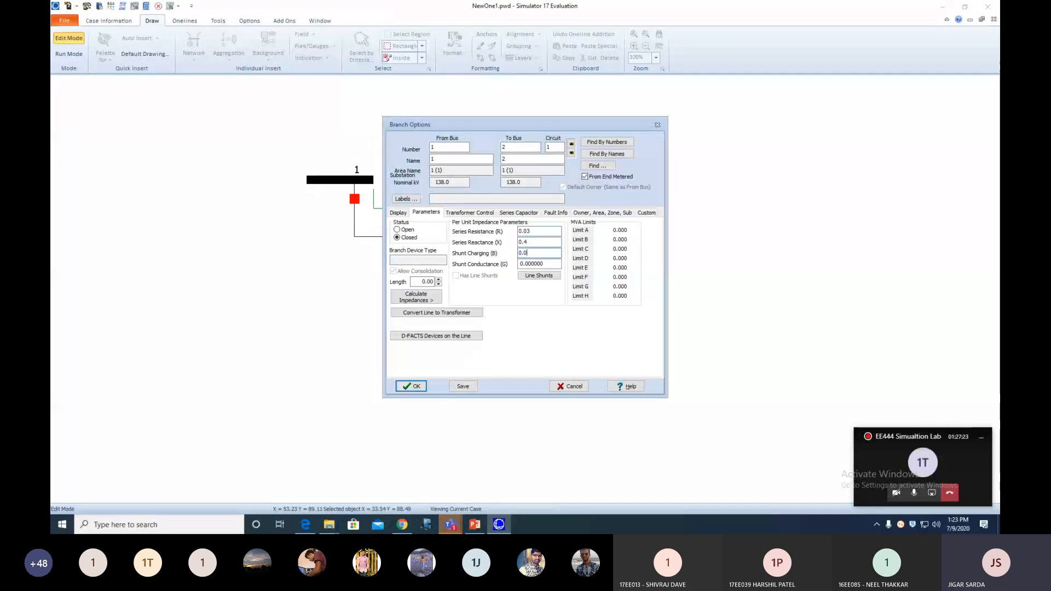
click(463, 386)
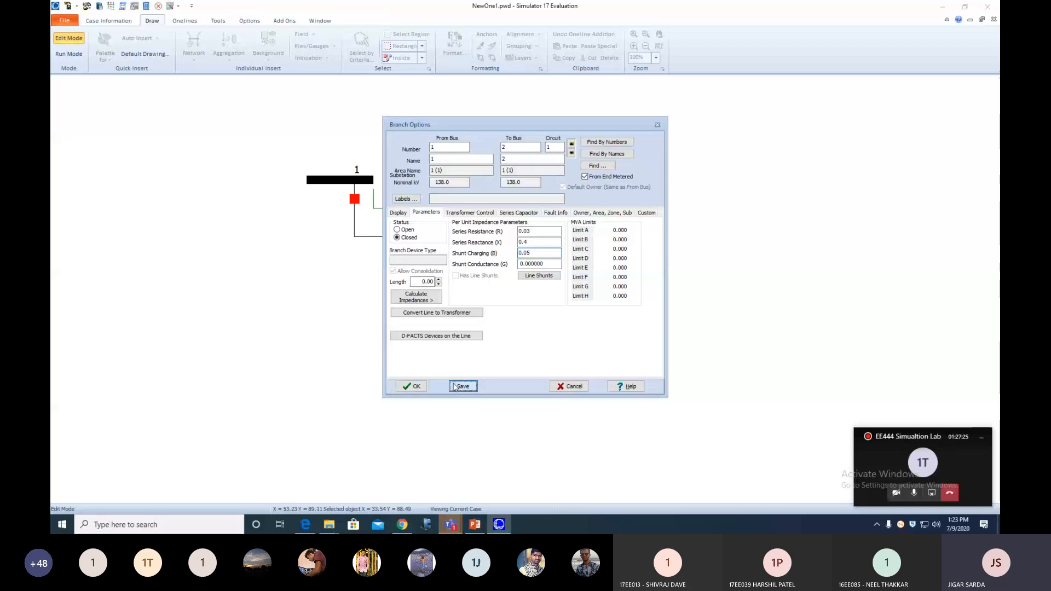
click(412, 385)
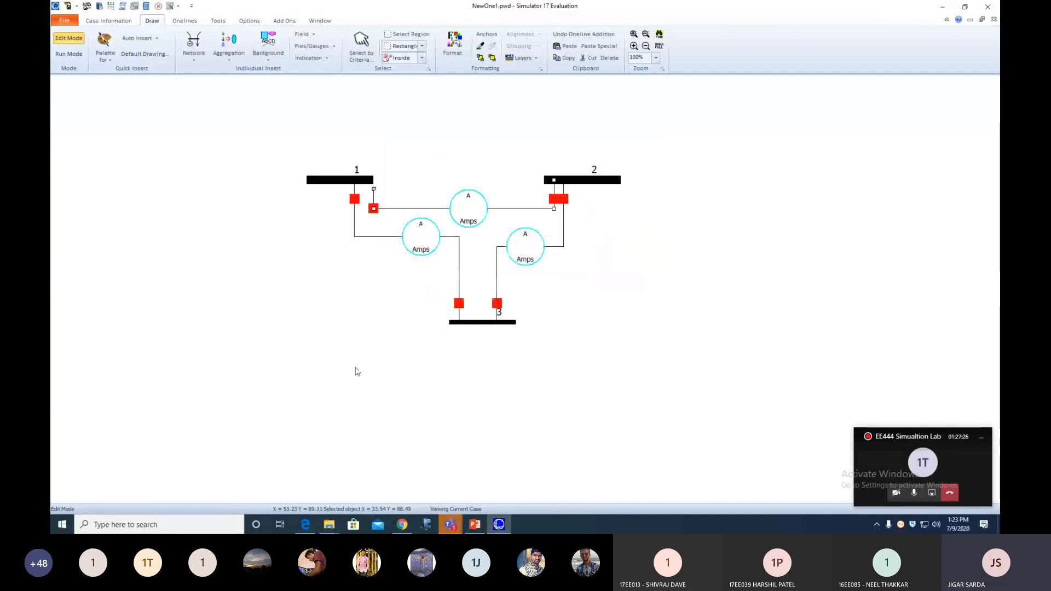
Extend the bar of bus 1 slightly to the right and attach the near end of the bus 1–2 line to it.
mouse_move(374, 189)
mouse_down()
mouse_move(369, 178)
mouse_move(383, 179)
mouse_up()
click(371, 179)
click(384, 200)
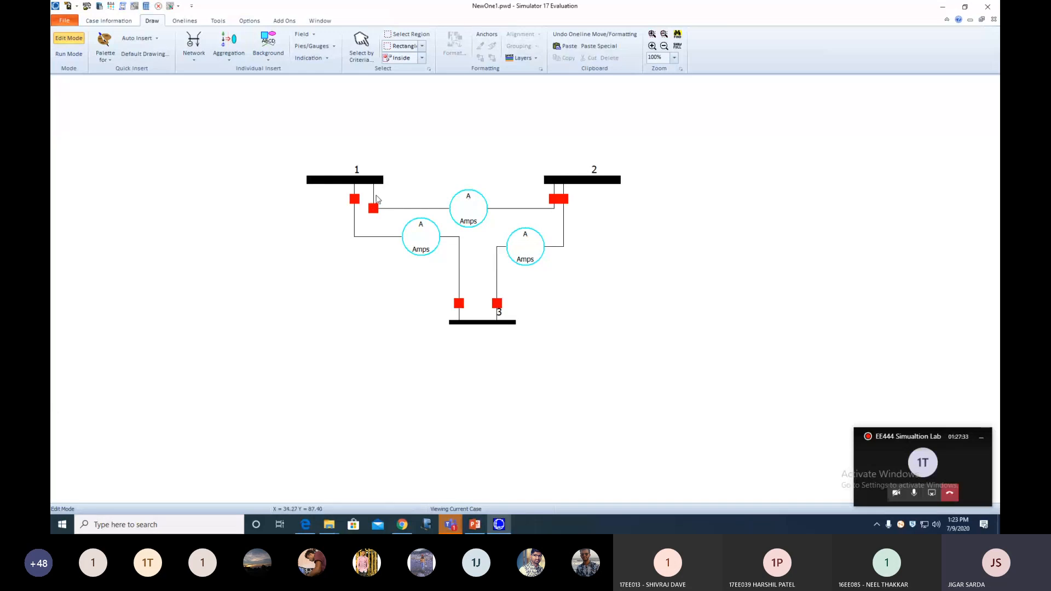
click(373, 193)
click(414, 173)
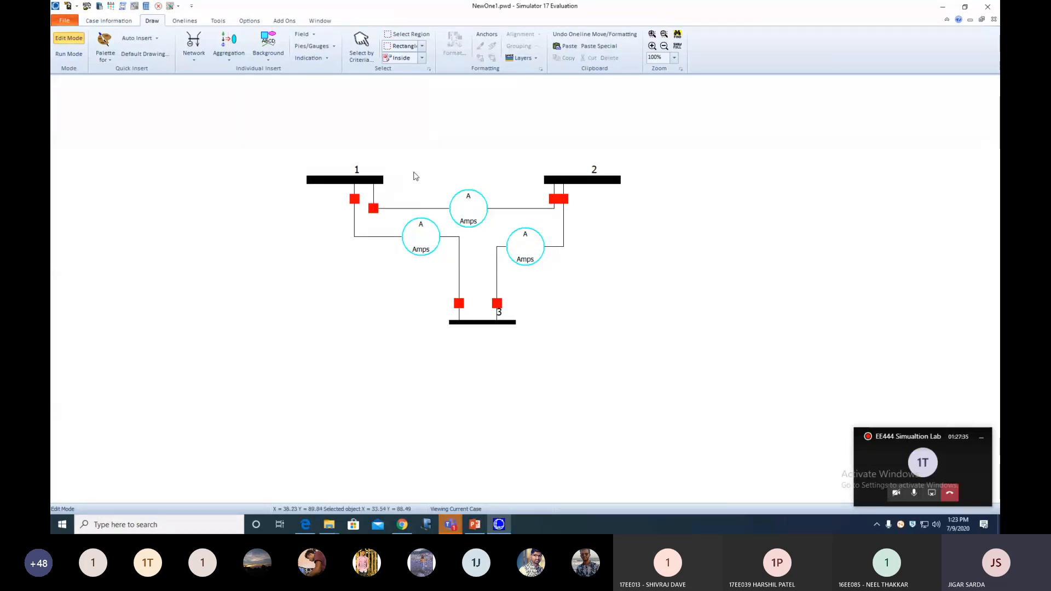
Insert a generator on bus 1 with 0 MW output and a setpoint voltage of 1.06.
click(196, 57)
click(198, 81)
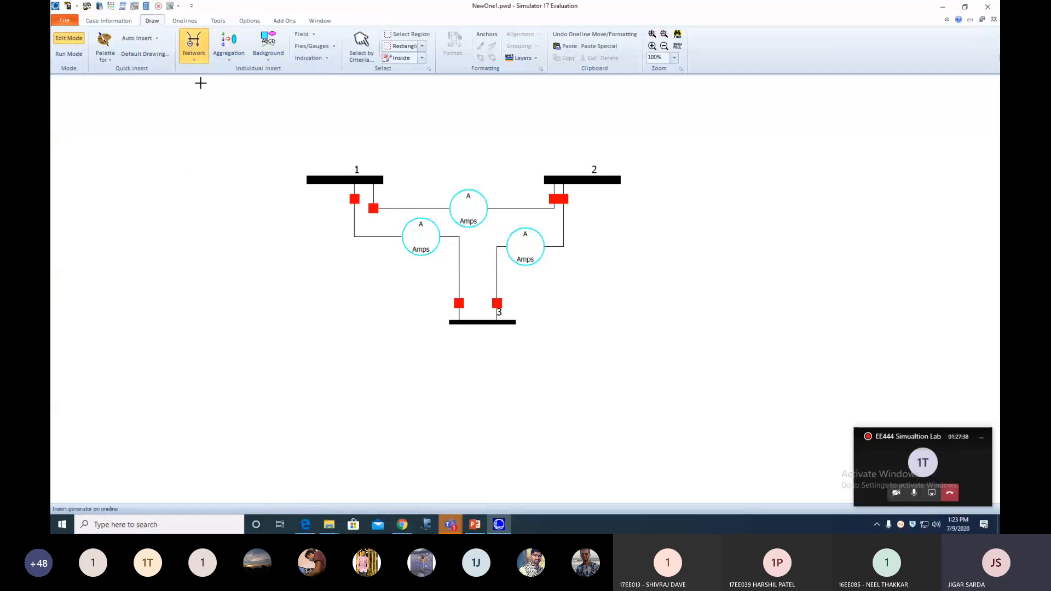
click(330, 180)
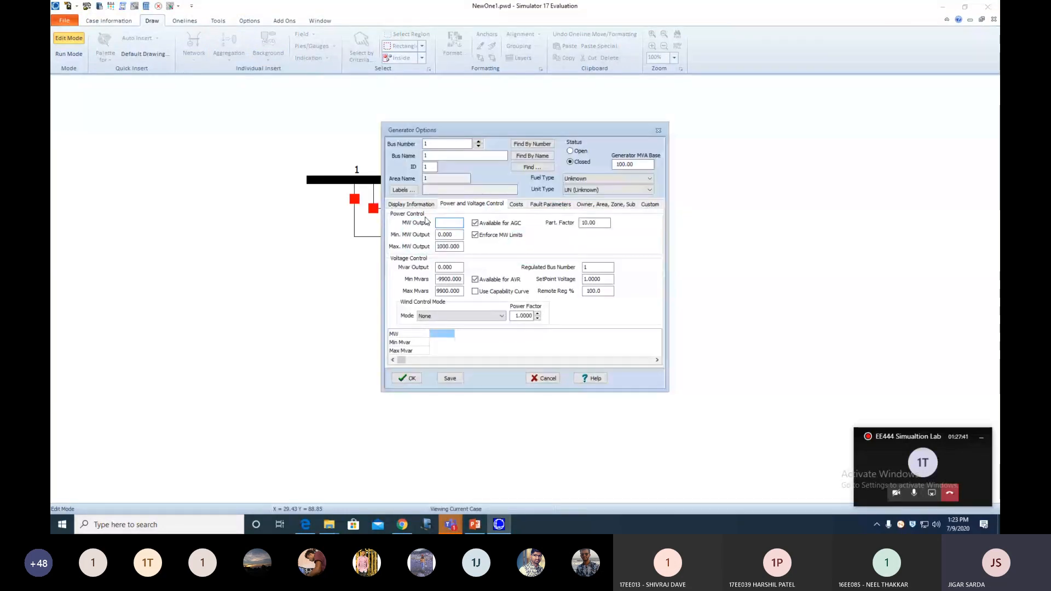
click(602, 279)
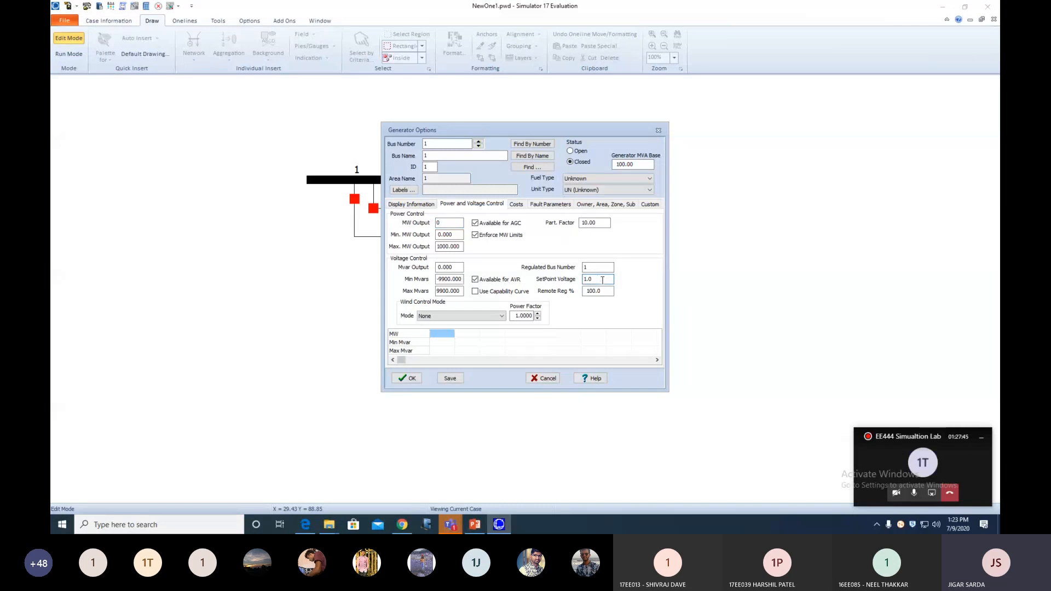
text(6)
click(408, 379)
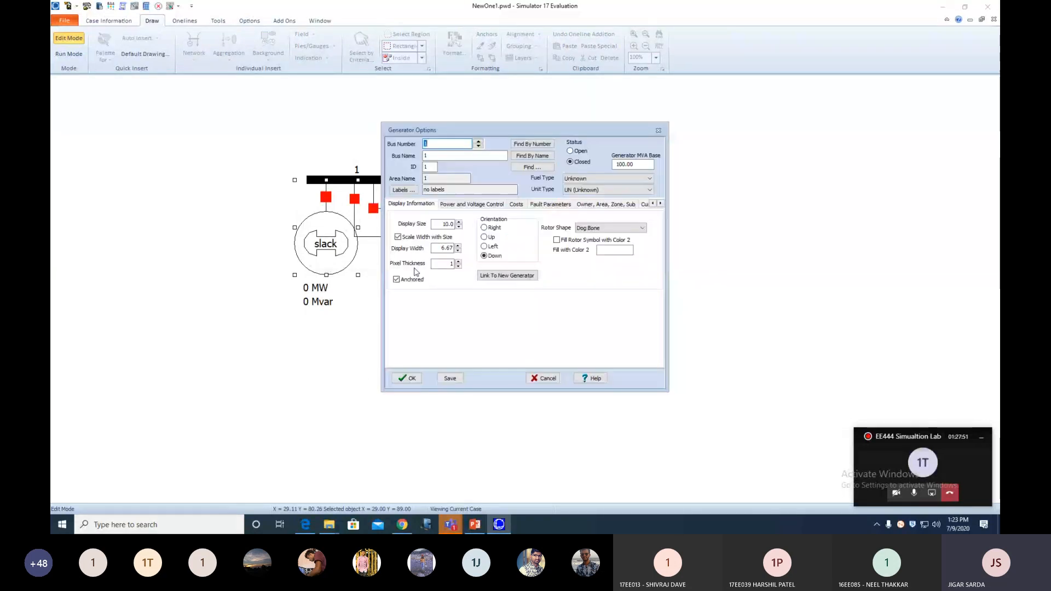
Orient the slack generator upward from bus 1 and move its MW and Mvar fields to its lower left.
click(484, 236)
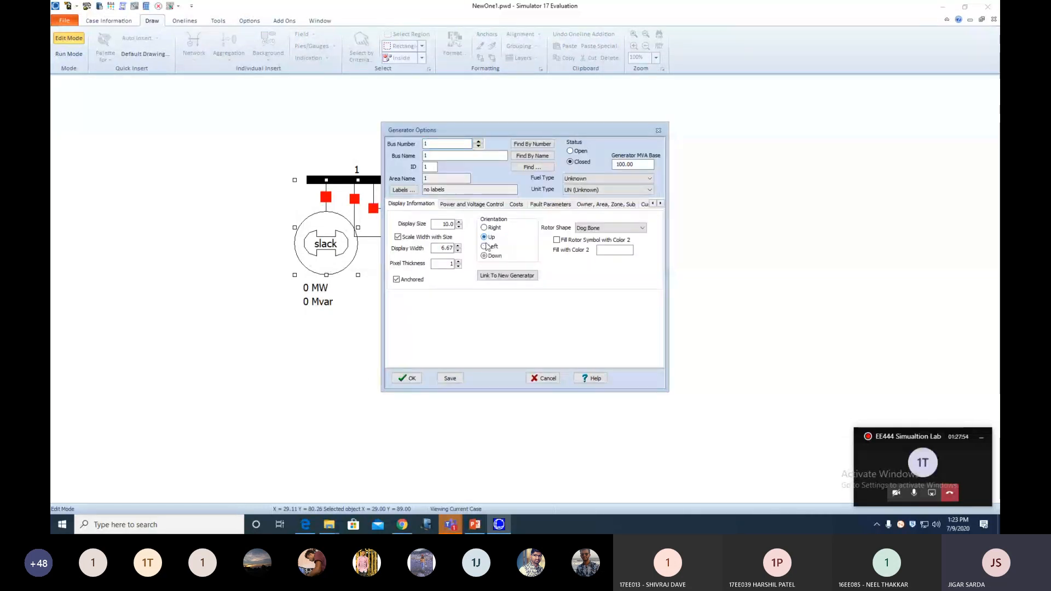
click(405, 378)
drag(320, 290, 266, 172)
Insert an upward-oriented generator on bus 2 with 50 MW output and a setpoint voltage of 1.04.
click(193, 44)
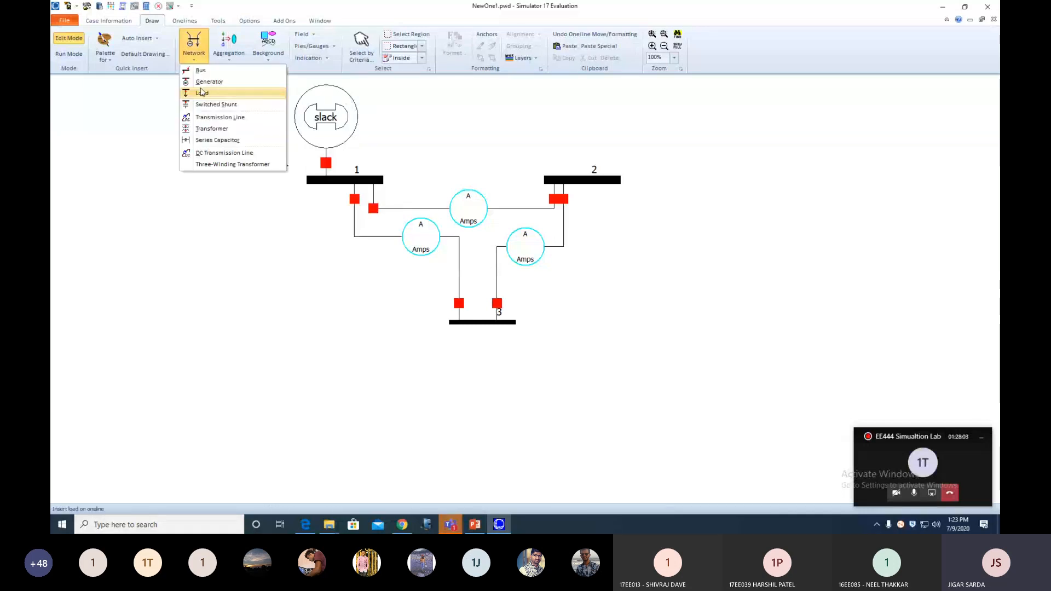
click(211, 87)
click(558, 179)
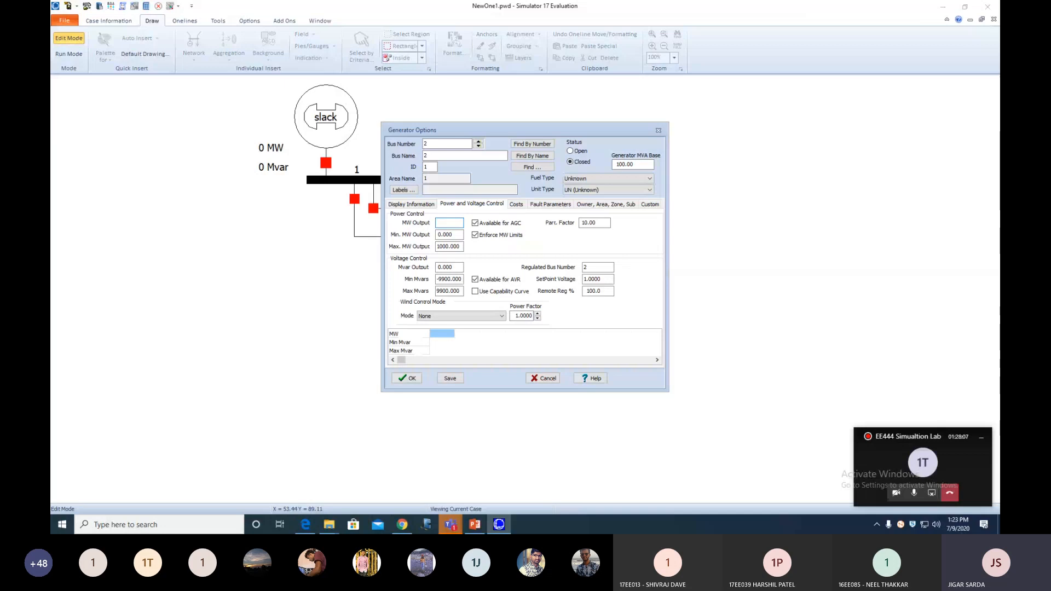
text(50)
click(607, 277)
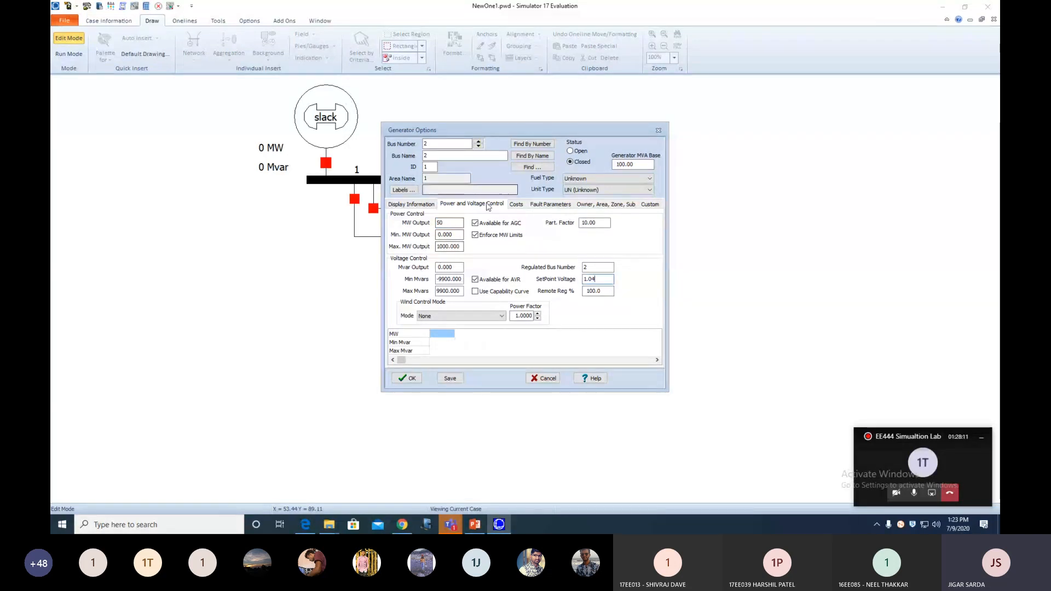
click(411, 203)
click(484, 237)
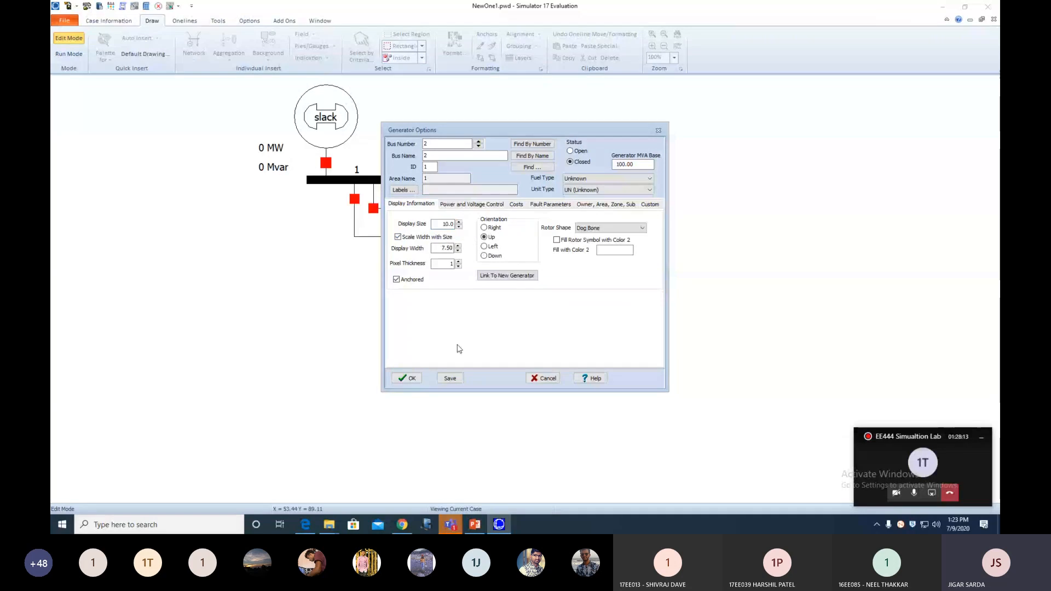
click(459, 380)
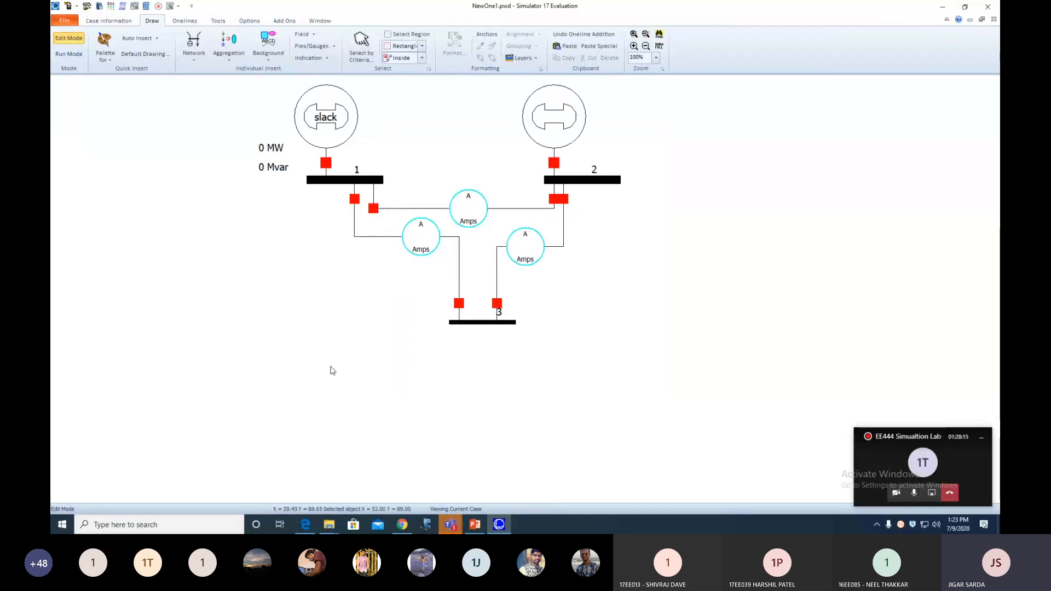
Insert a downward load on bus 3 with constant power of 100 MW and 50 Mvar.
click(193, 54)
click(201, 92)
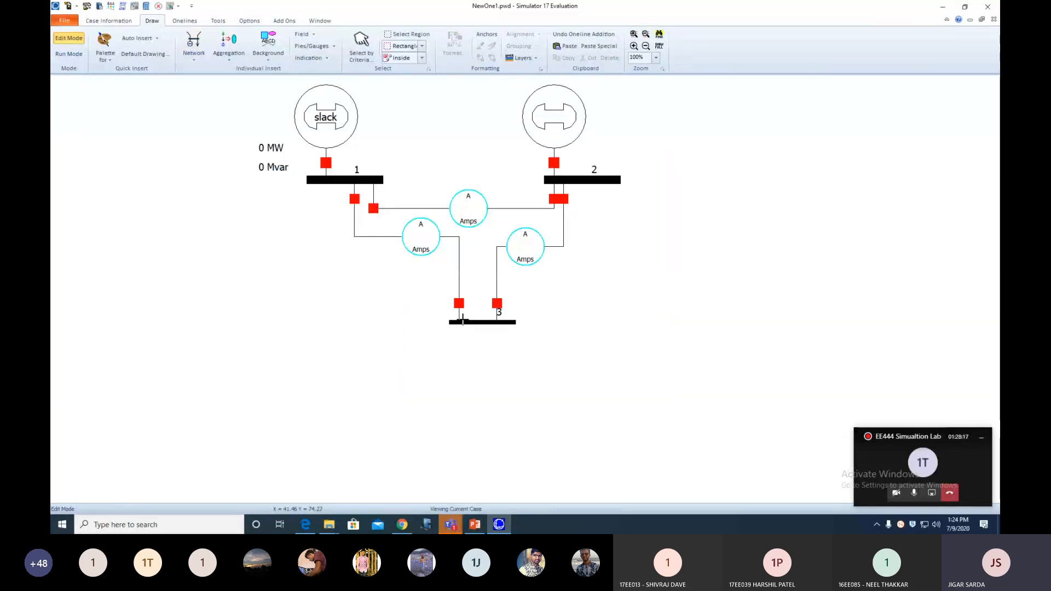
click(486, 352)
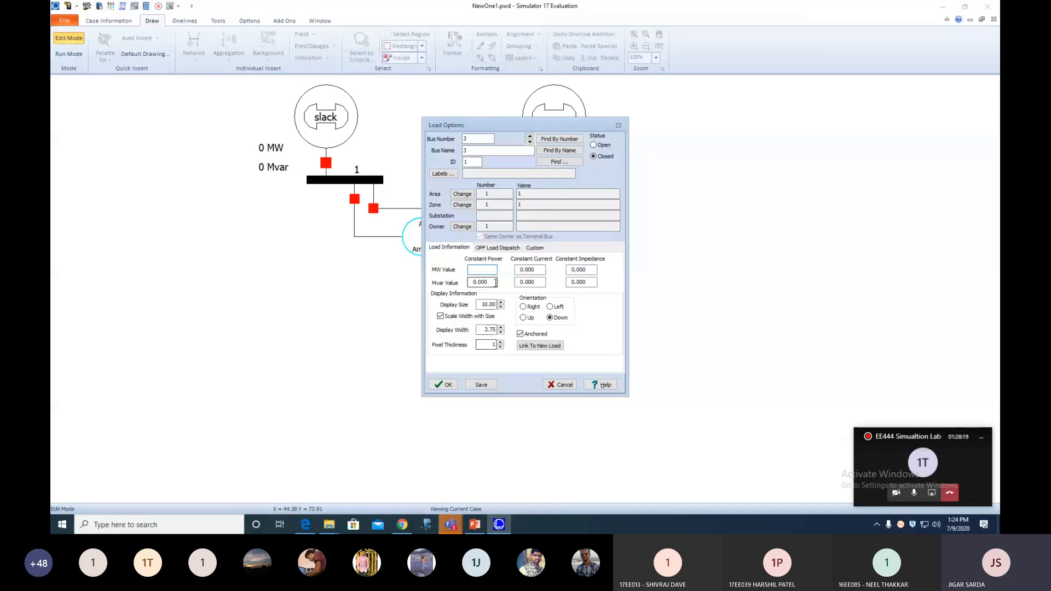
text(100)
key(Tab)
key(Tab)
key(Tab)
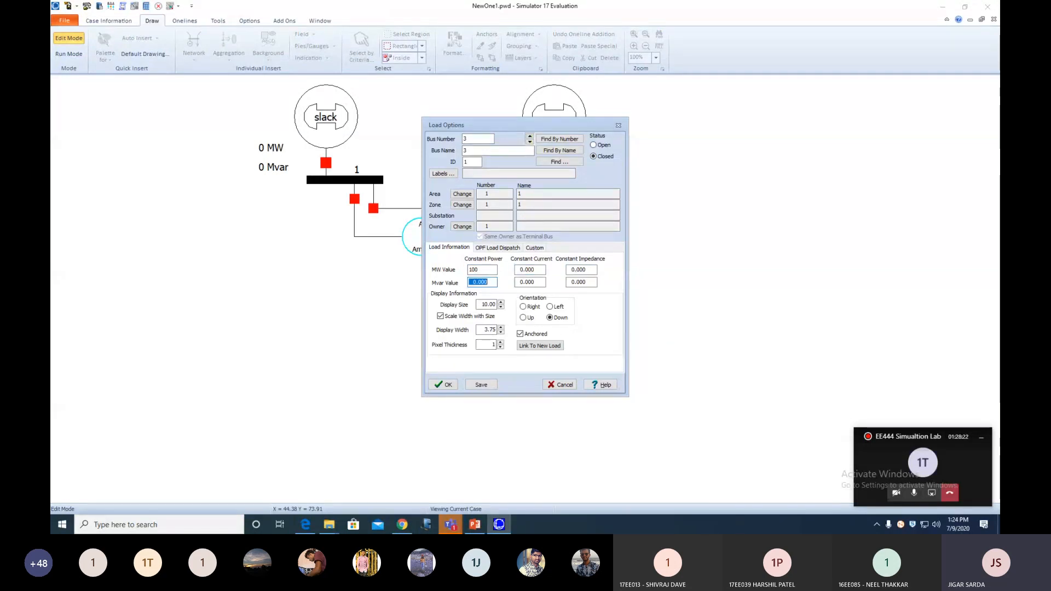
text(50)
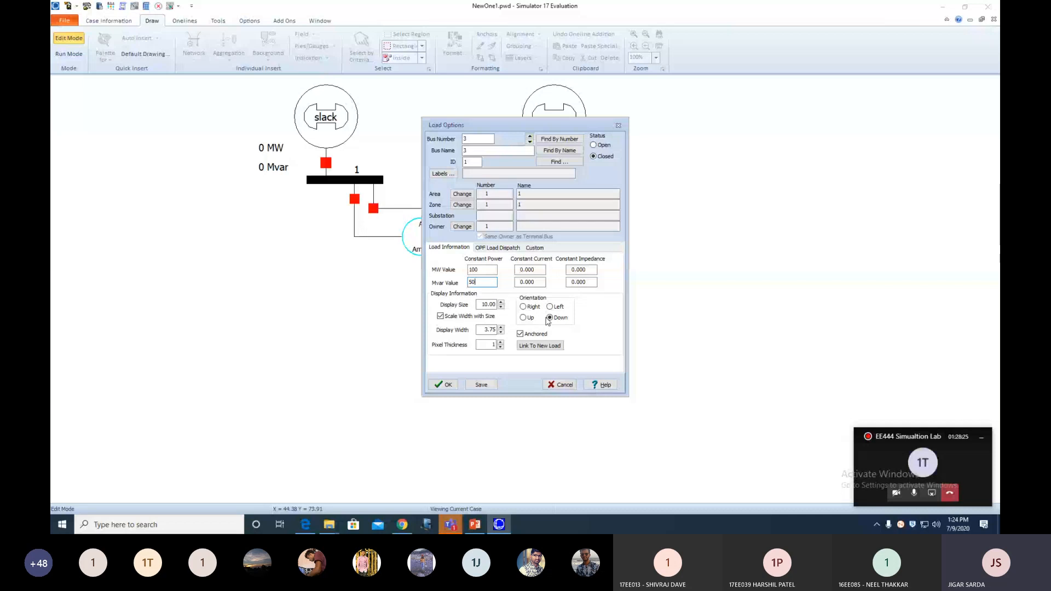
click(445, 386)
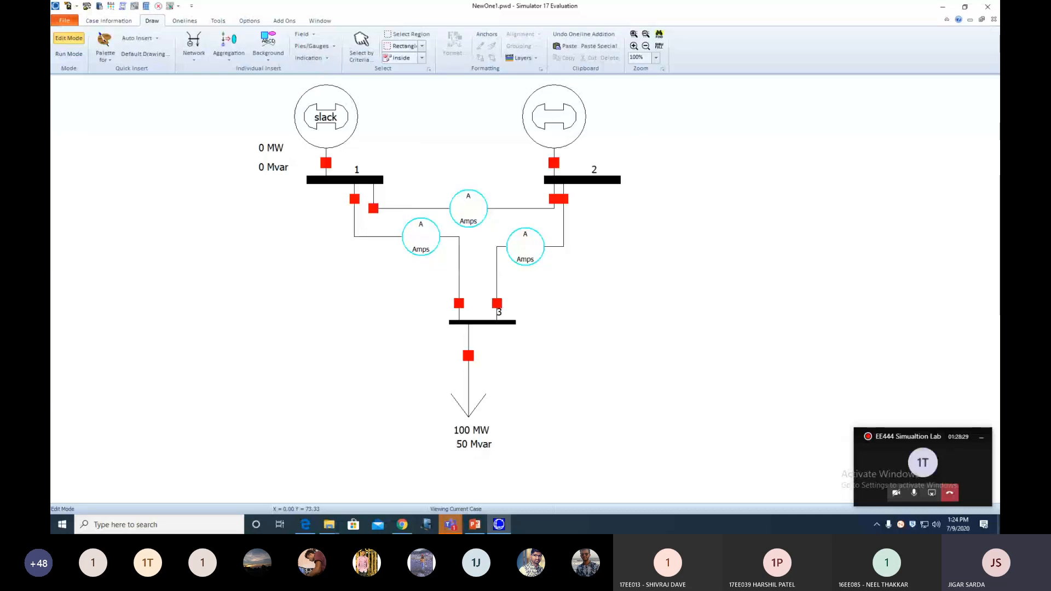
Insert a downward load near the right end of bus 2 with constant power of 100 MW and 50 Mvar.
click(192, 61)
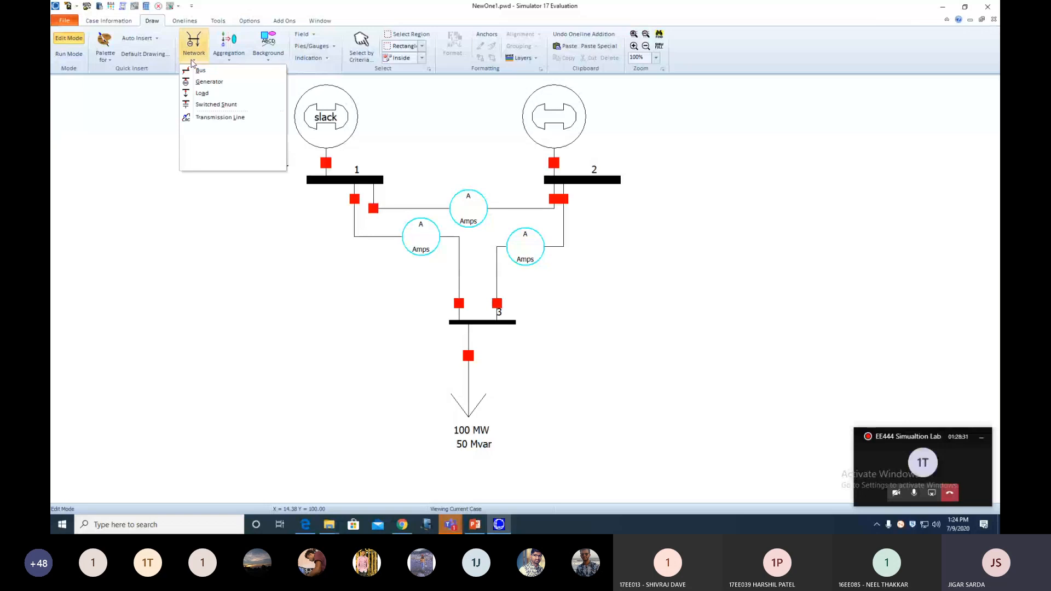
click(202, 93)
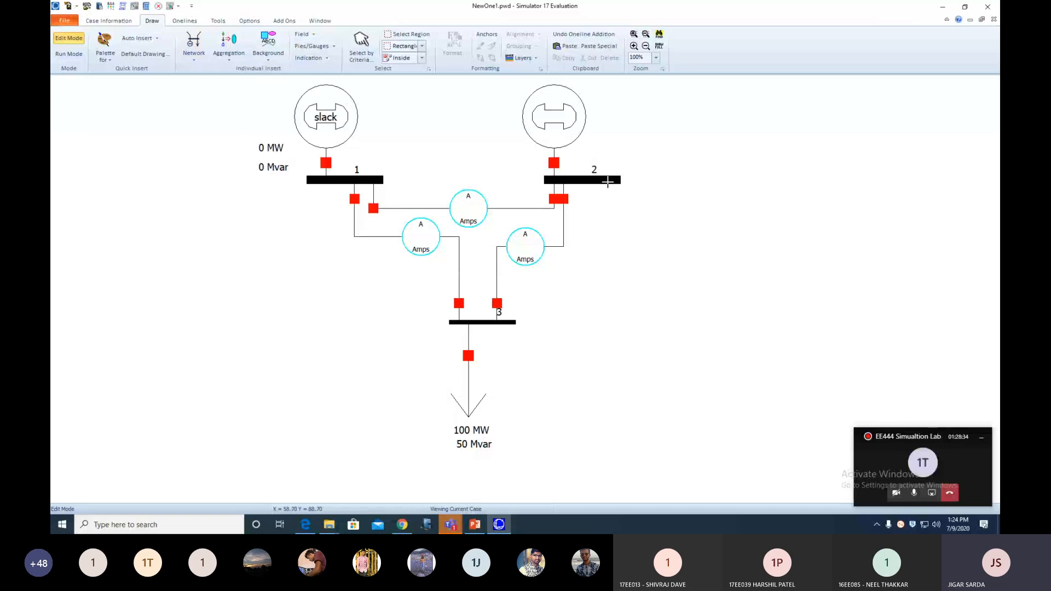
click(608, 182)
text(10)
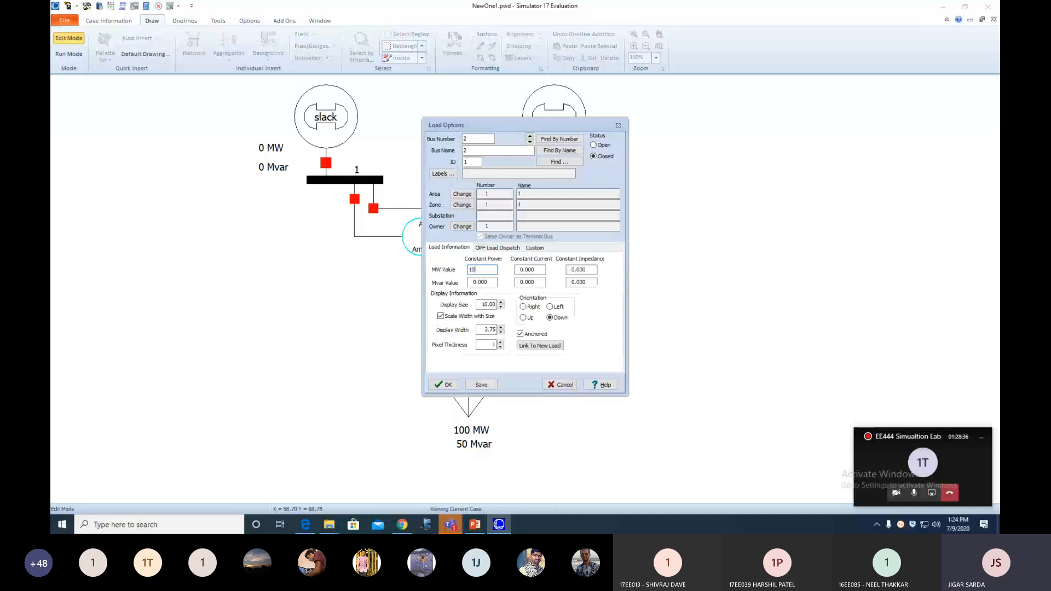
text(0)
key(Tab)
text(50)
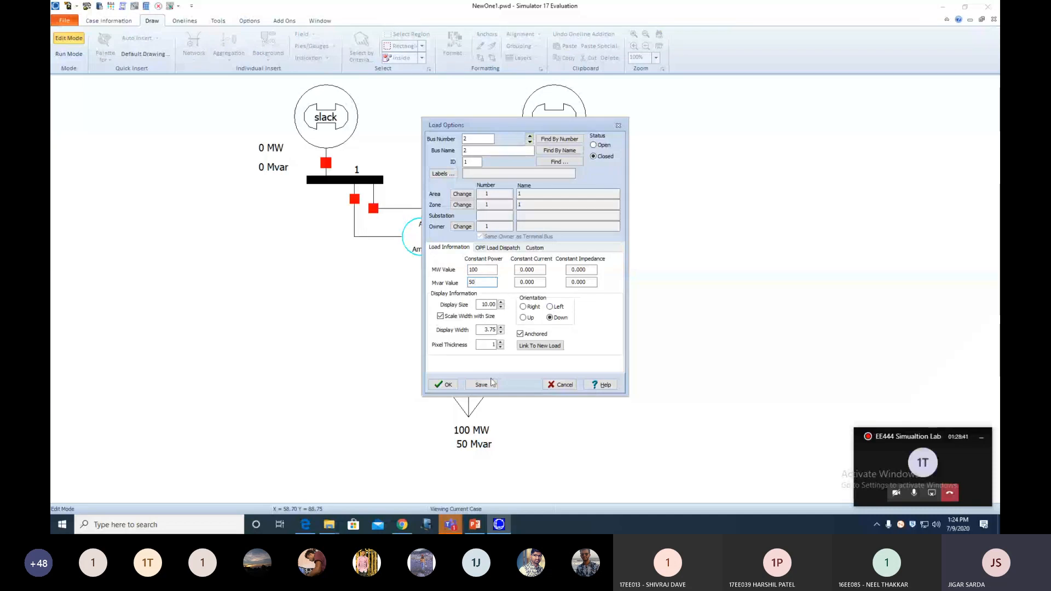
click(444, 384)
click(335, 388)
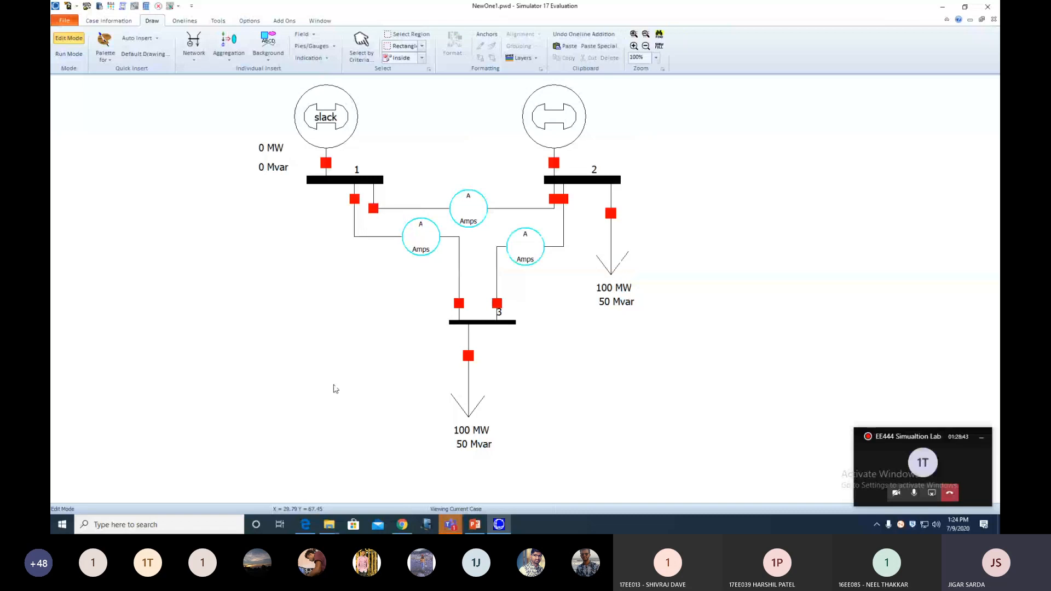
Run the animated power flow solution in run mode, stop it, and return to edit mode.
click(67, 53)
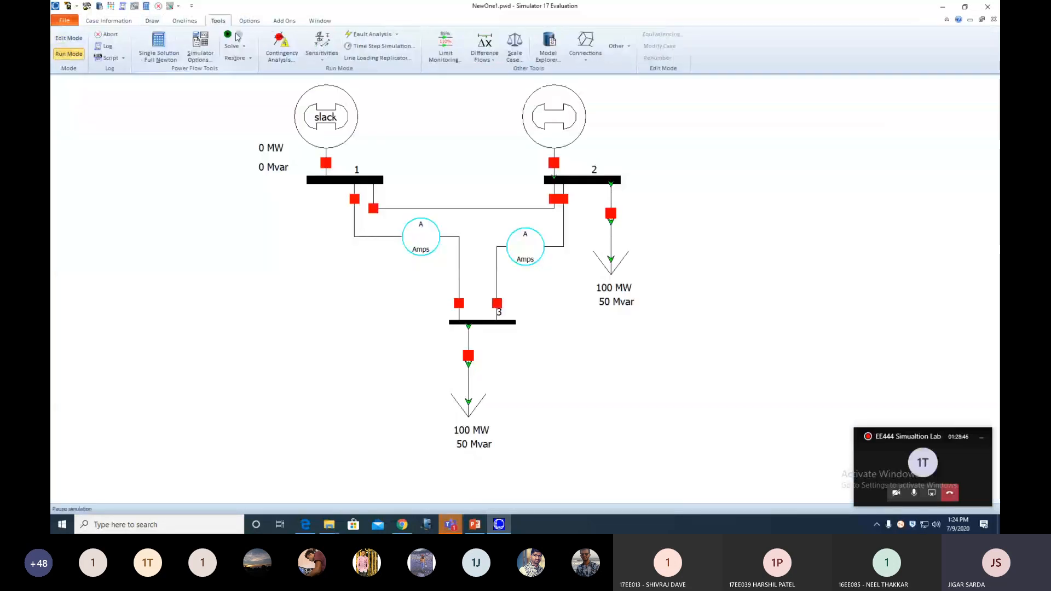
click(229, 35)
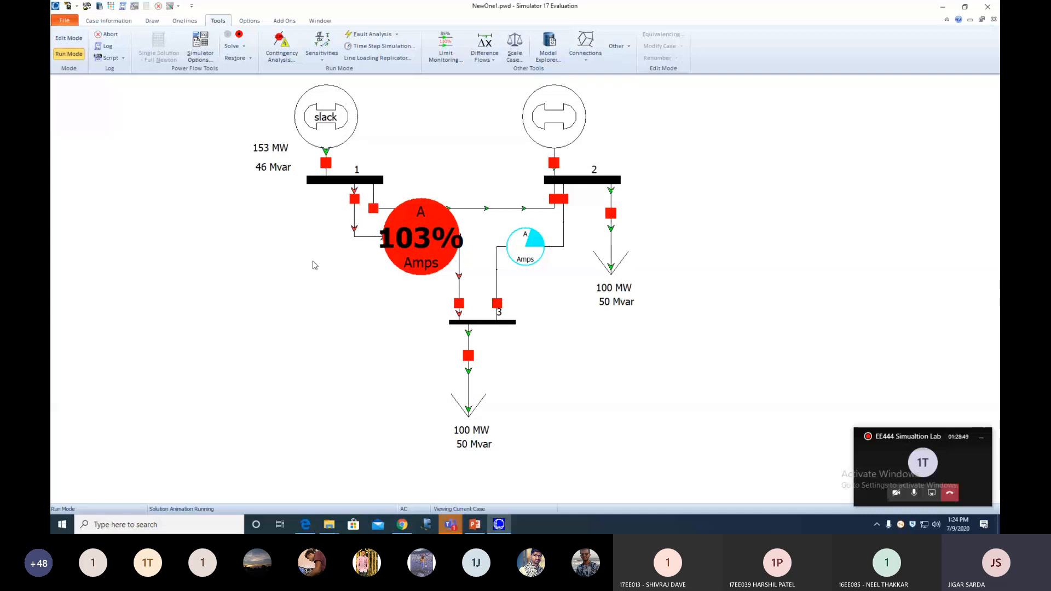
click(239, 35)
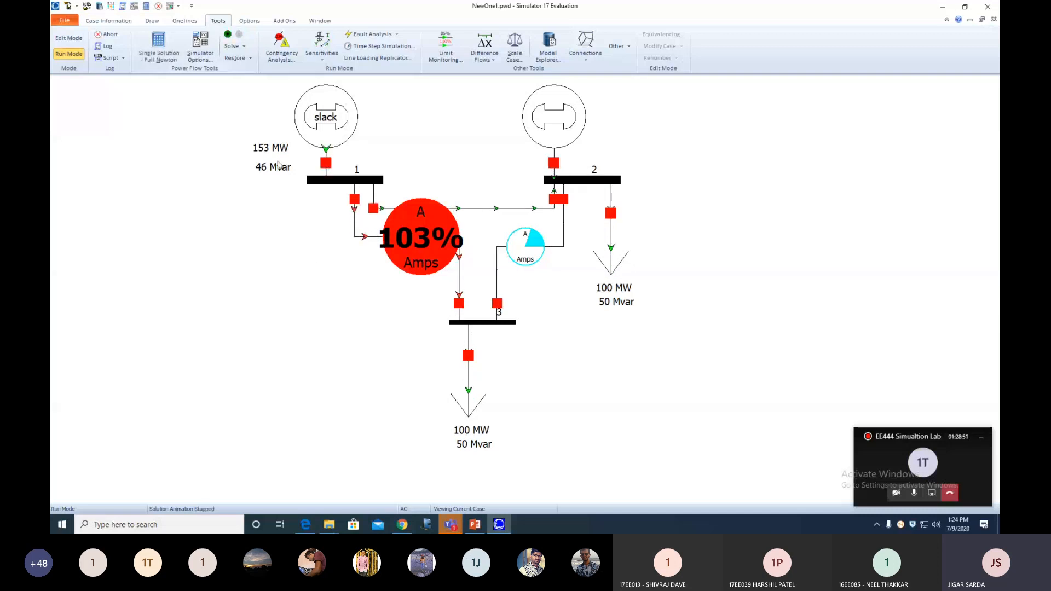
click(55, 37)
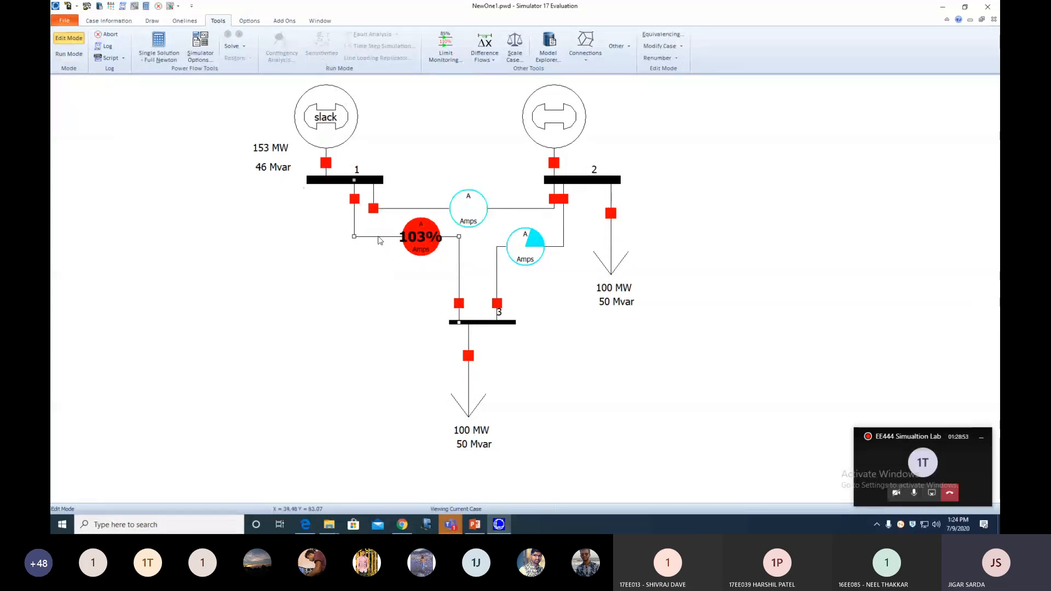
Try an MVA Limit A of 200 on the bus 1–3 line and set it back to 100.
double_click(379, 237)
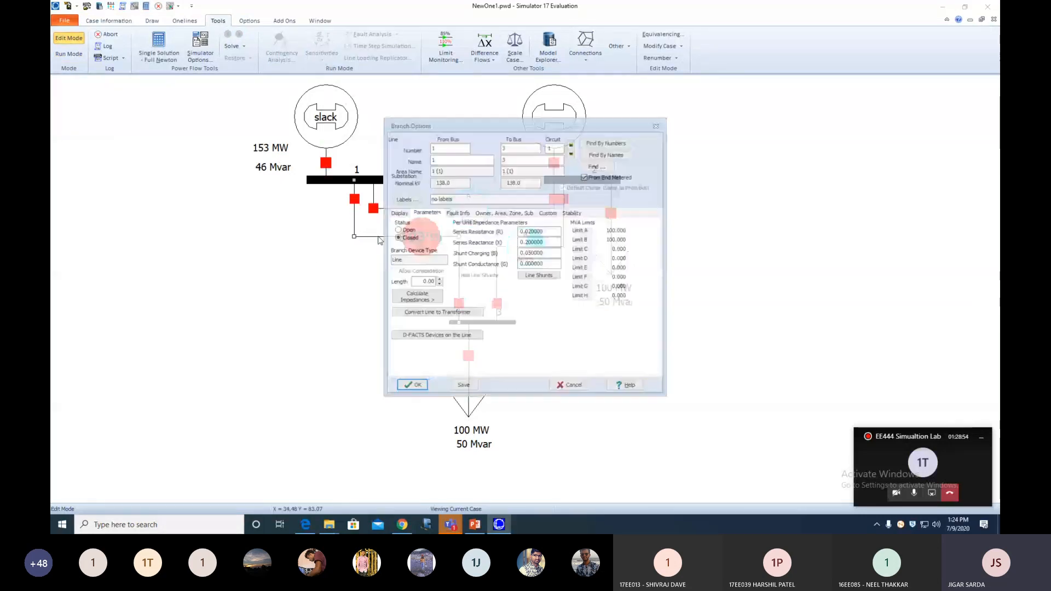
click(549, 241)
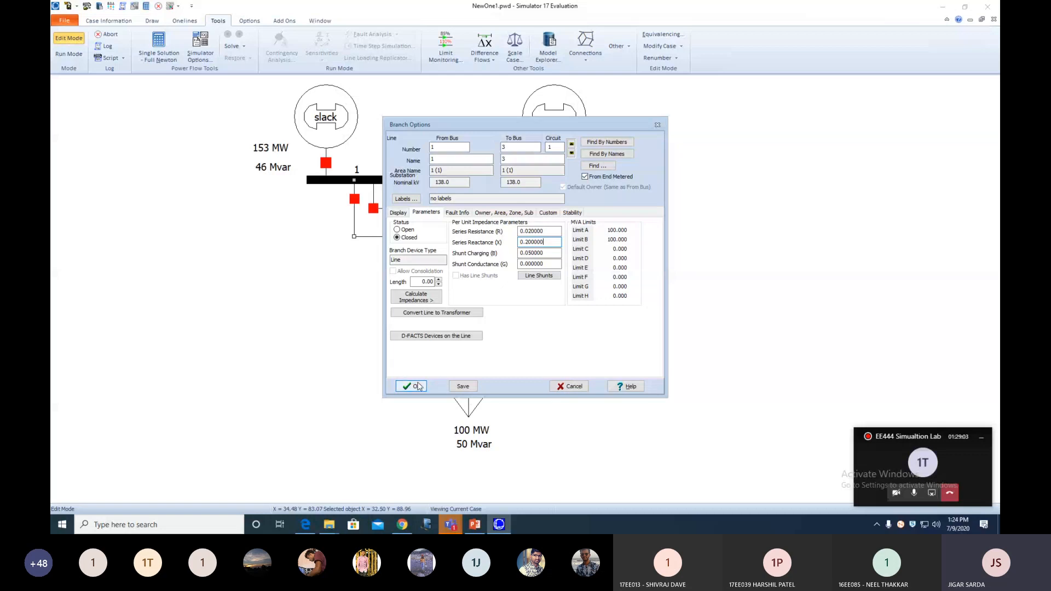
click(614, 231)
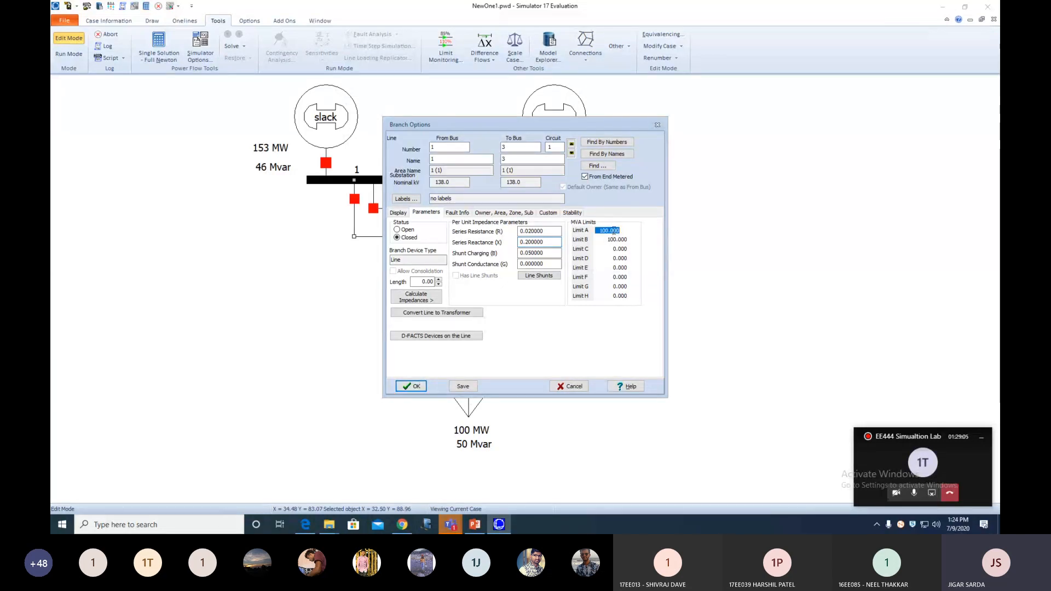
text(200)
key(BackSpace)
key(BackSpace)
key(BackSpace)
text(100)
click(411, 386)
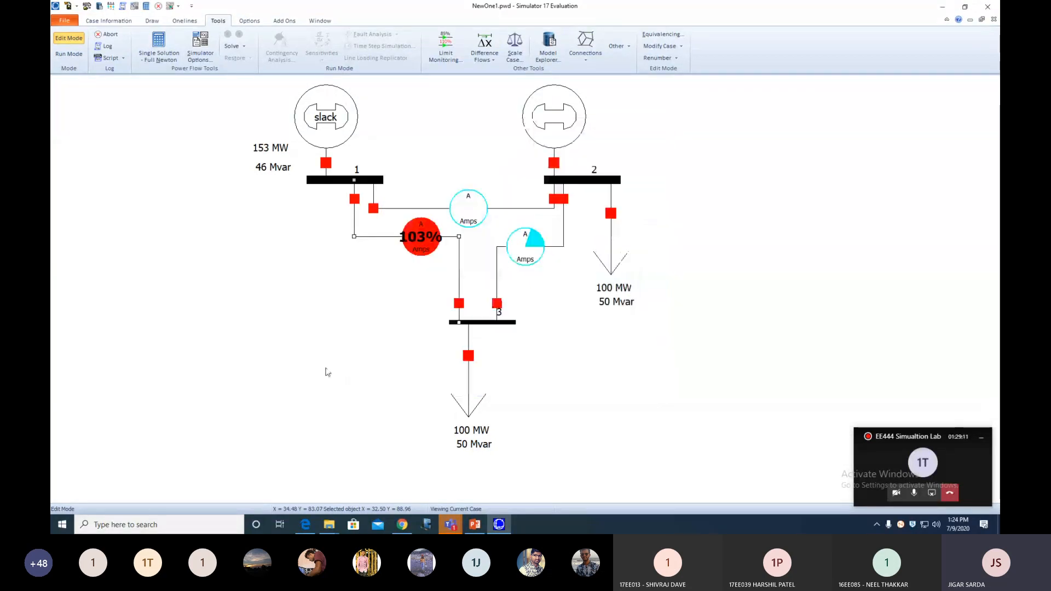
Set the bus 1–3 line's flow pie chart style to Real power (MW).
double_click(416, 250)
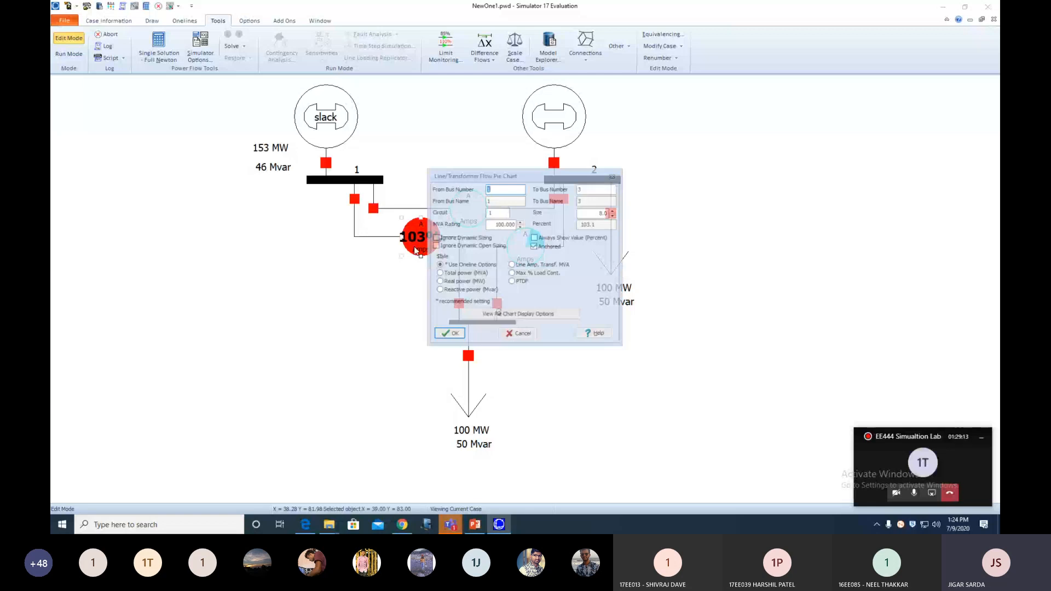
click(439, 281)
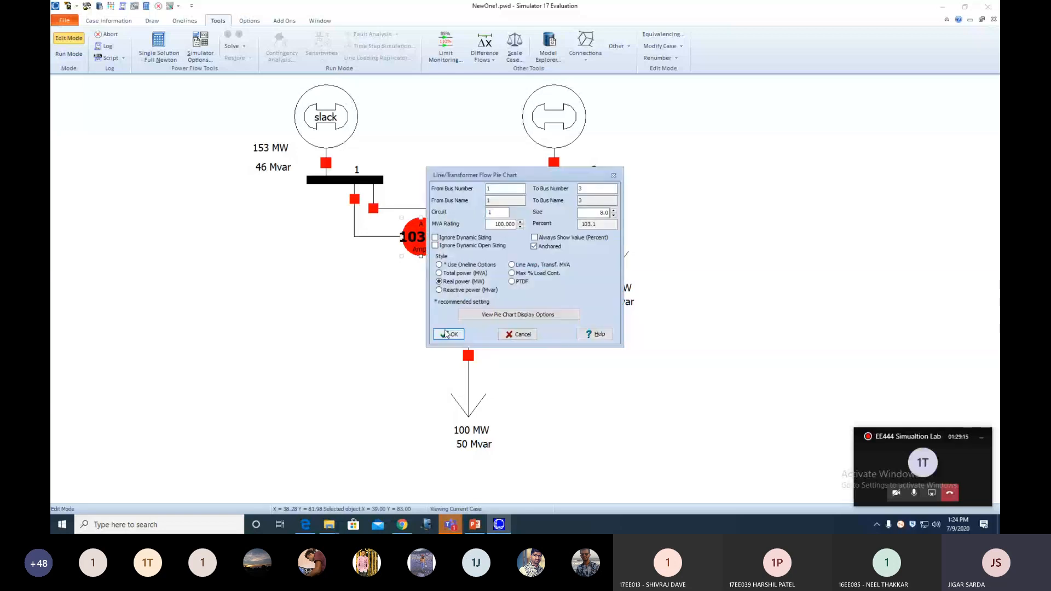
click(447, 334)
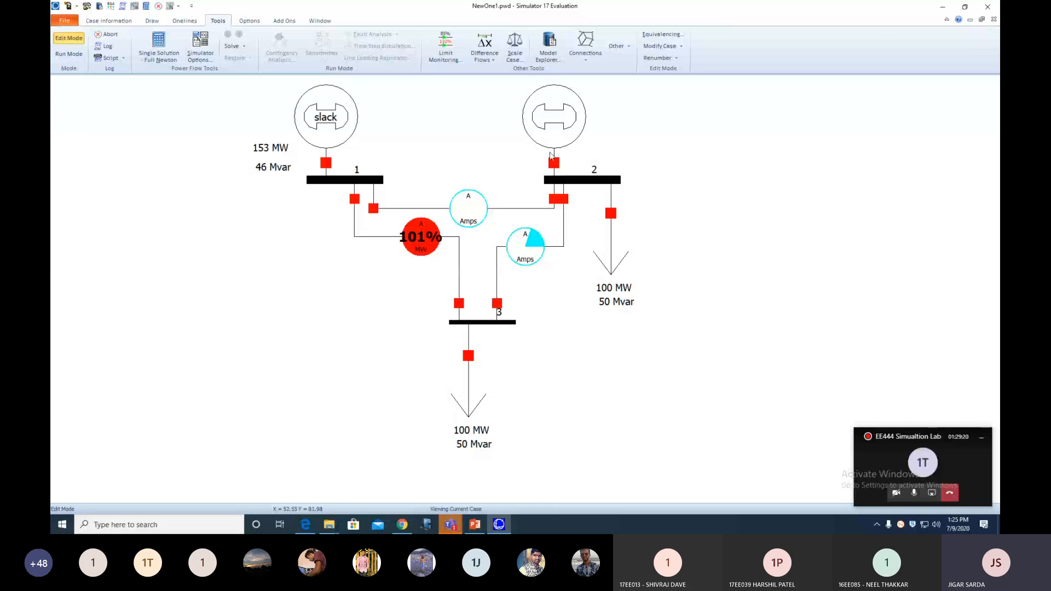
Check the bus 2 generator's power and voltage control settings and its output fields on the oneline.
click(540, 128)
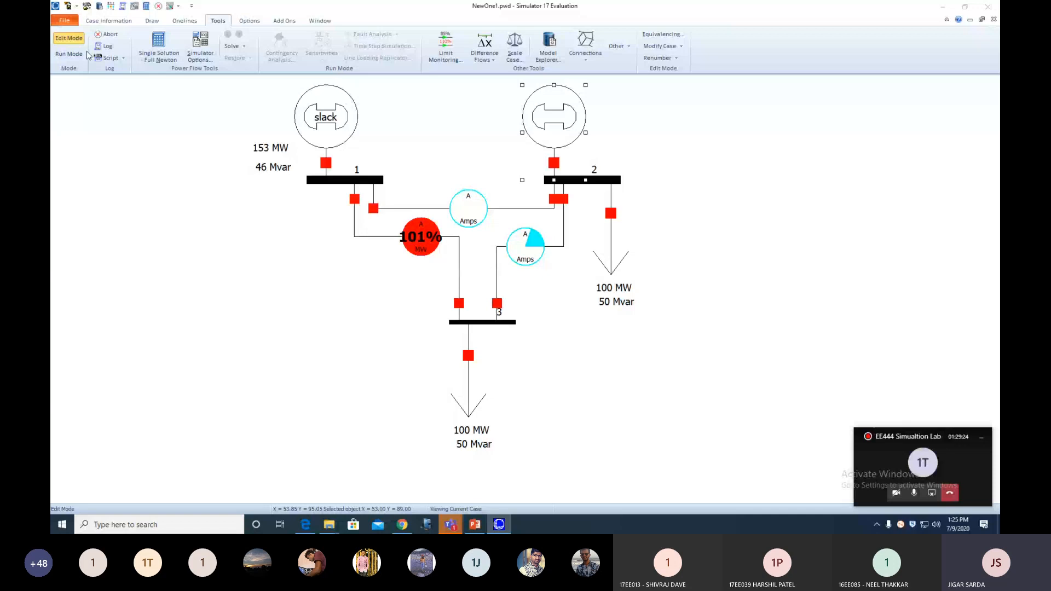
double_click(561, 122)
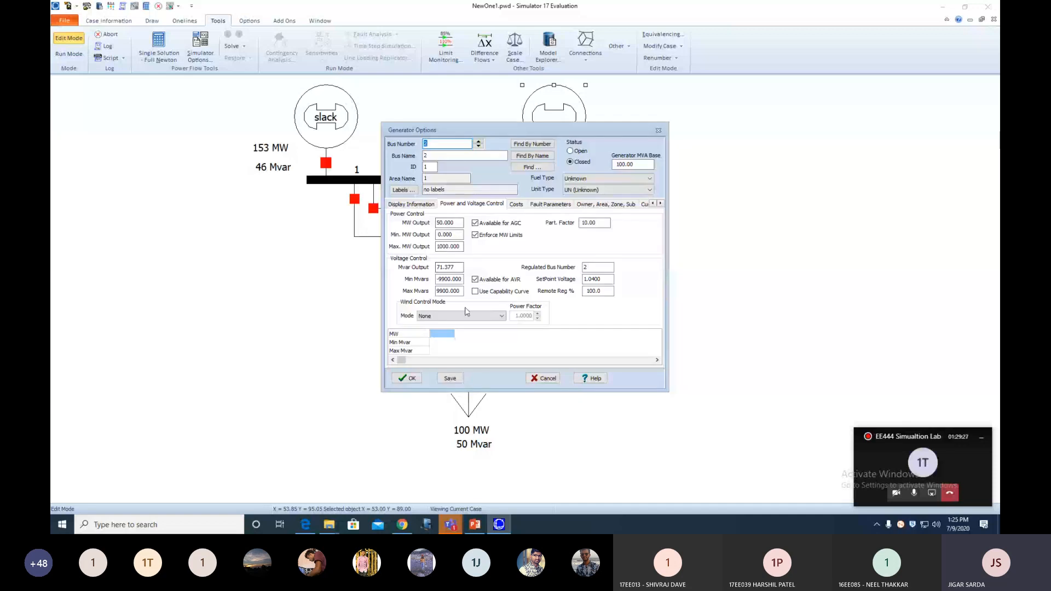
click(417, 379)
scroll(703, 343, down, 2)
scroll(703, 344, up, 1)
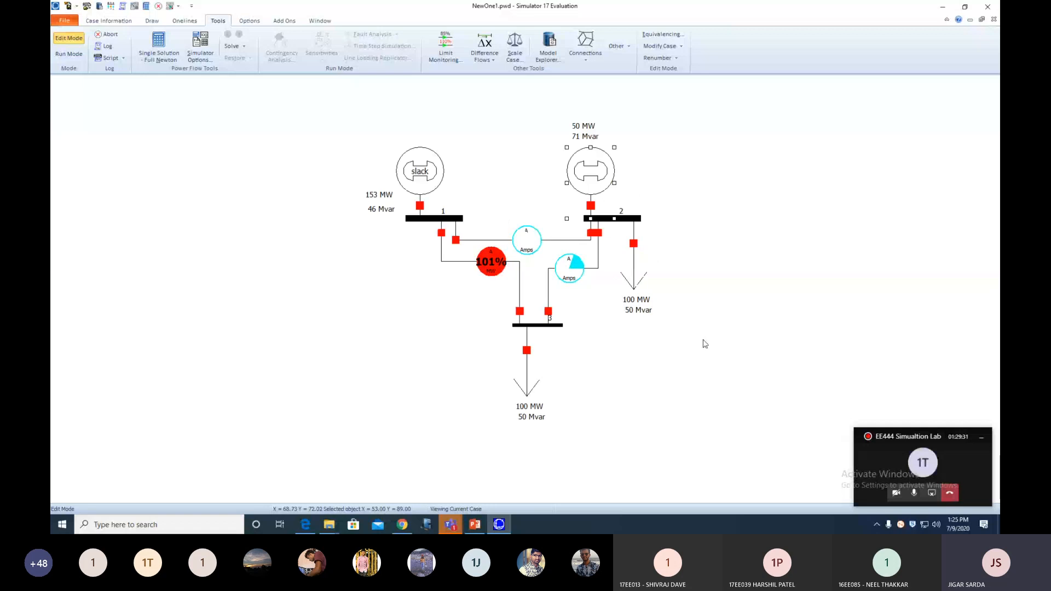
scroll(728, 318, up, 1)
scroll(728, 318, down, 1)
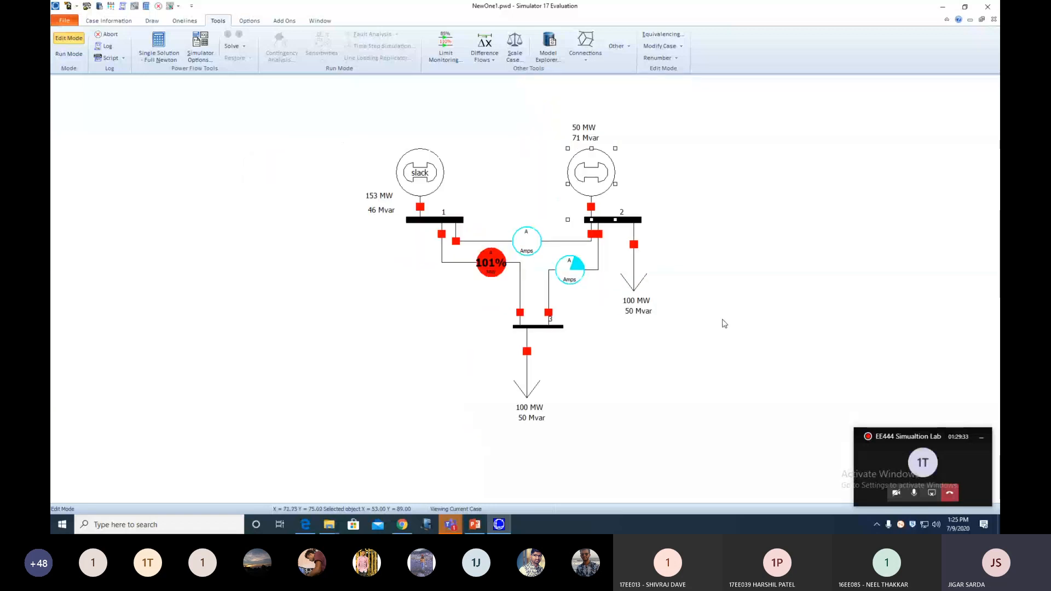
Check the per-unit impedance parameters and MVA limits of the bus 2–3 line.
click(556, 294)
double_click(551, 272)
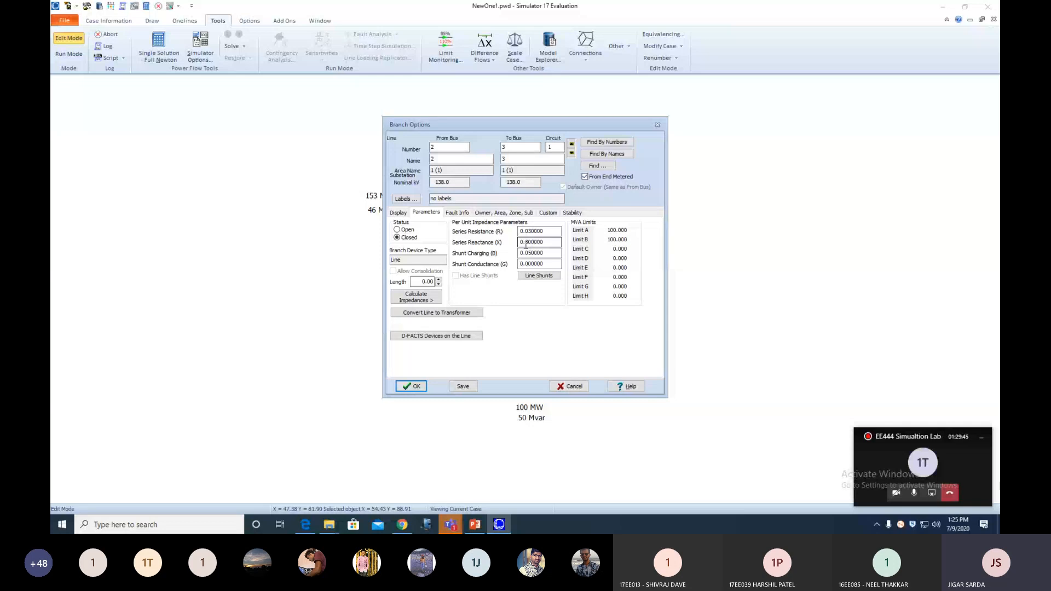
click(414, 387)
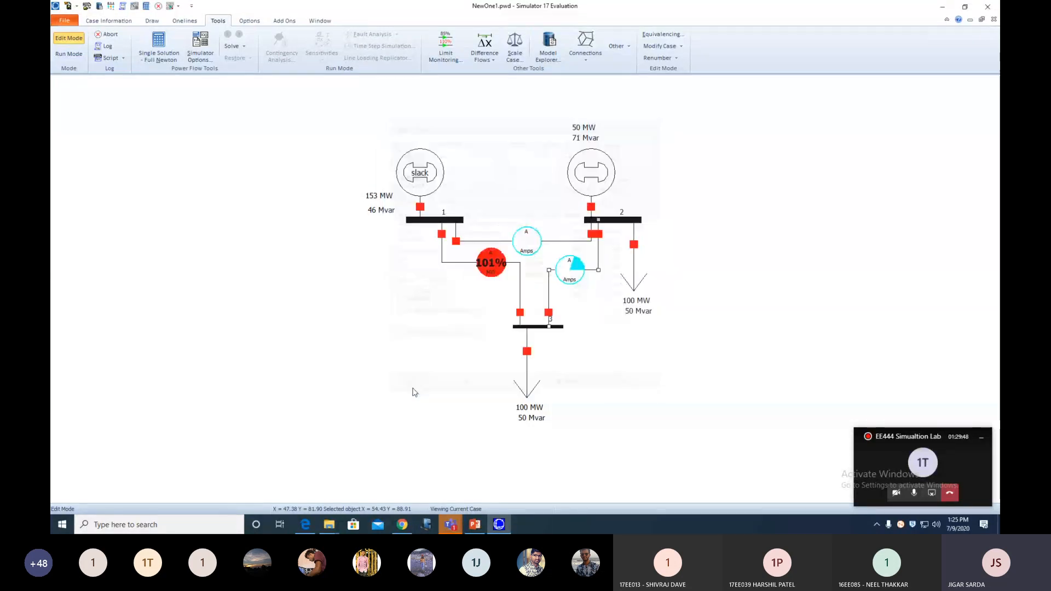
double_click(554, 270)
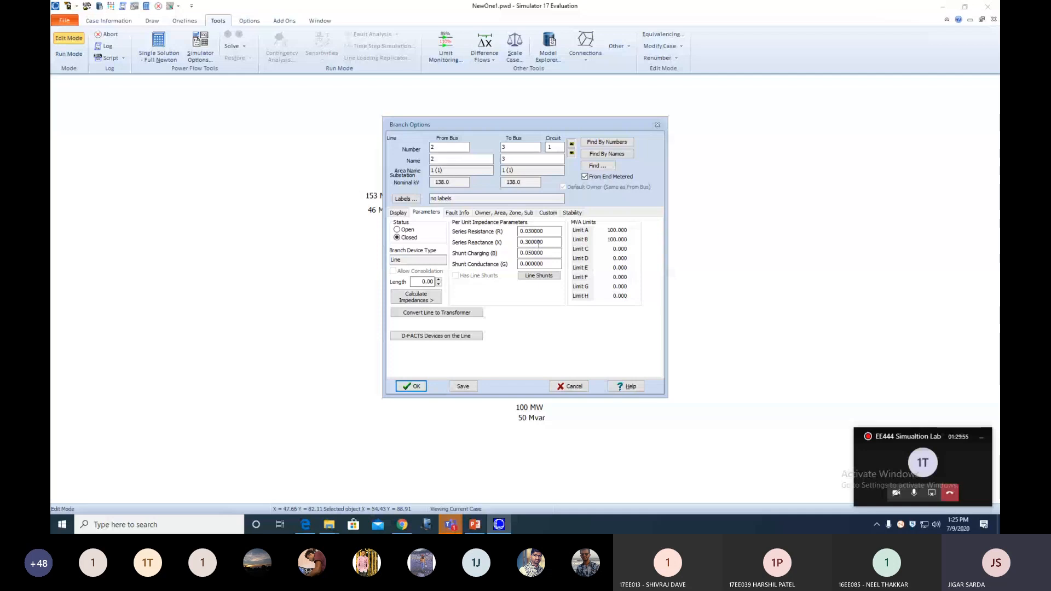
click(462, 386)
click(412, 387)
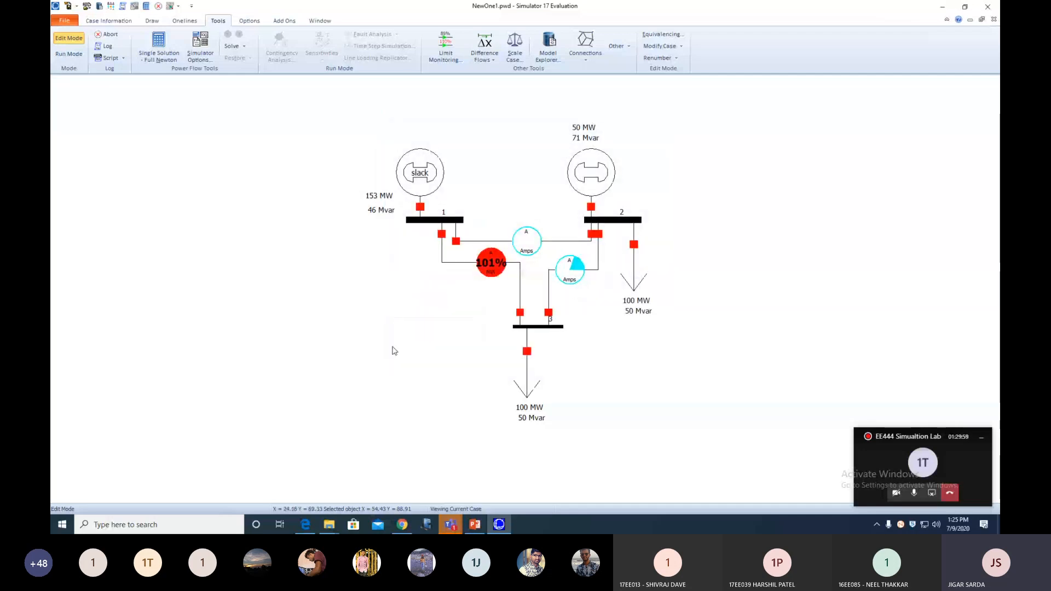
Check the per-unit impedance parameters and MVA limits of the bus 1–2 line, and switch the case to run mode.
double_click(493, 242)
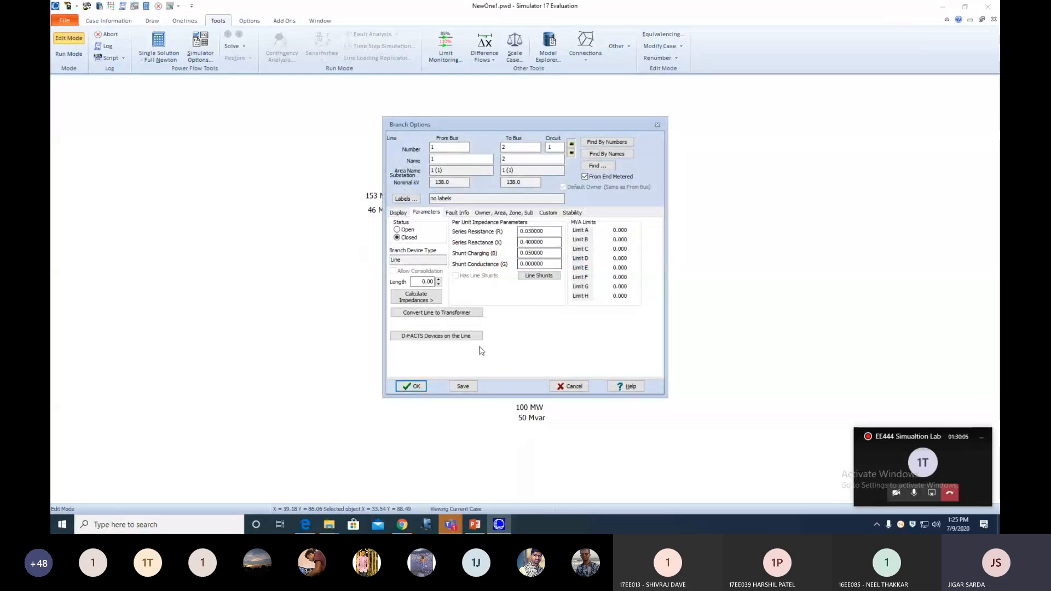
click(462, 387)
click(411, 386)
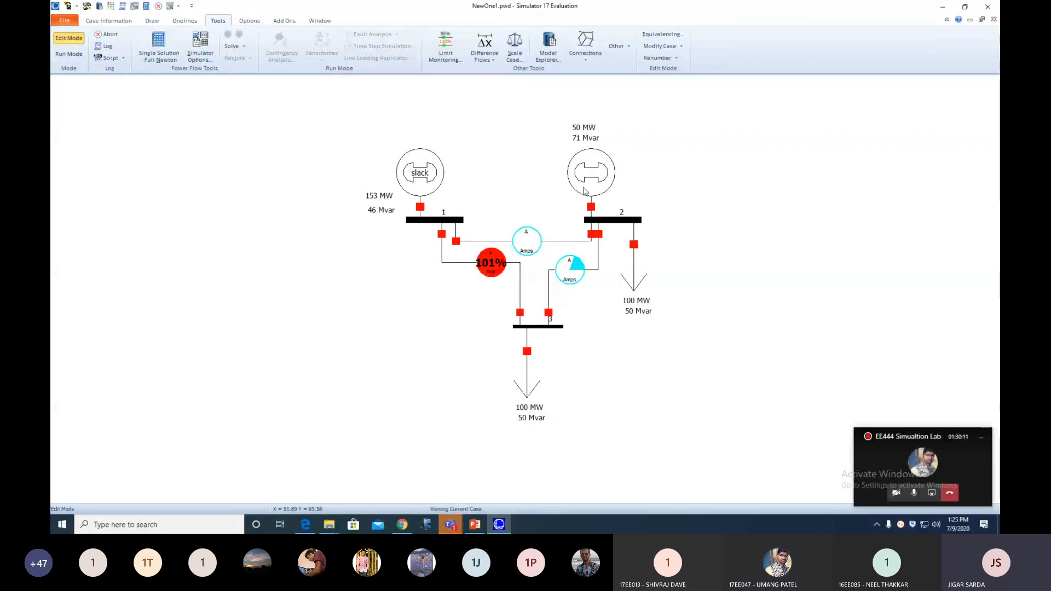
click(74, 53)
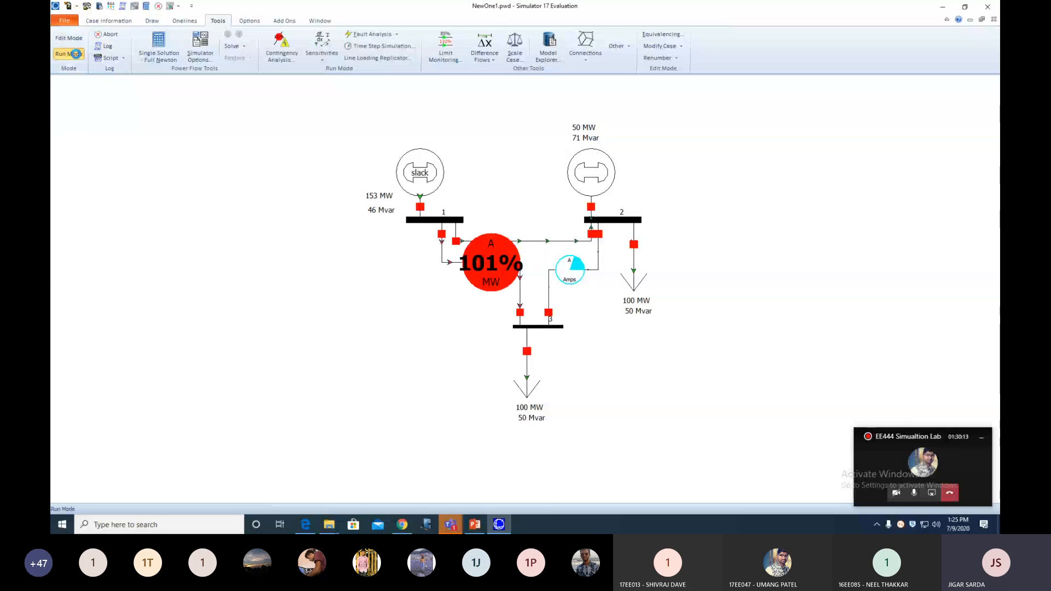
Add an upward-facing switched shunt at bus 2 with 60 nominal Mvar, continuous control and a 1.00000 target voltage.
click(69, 37)
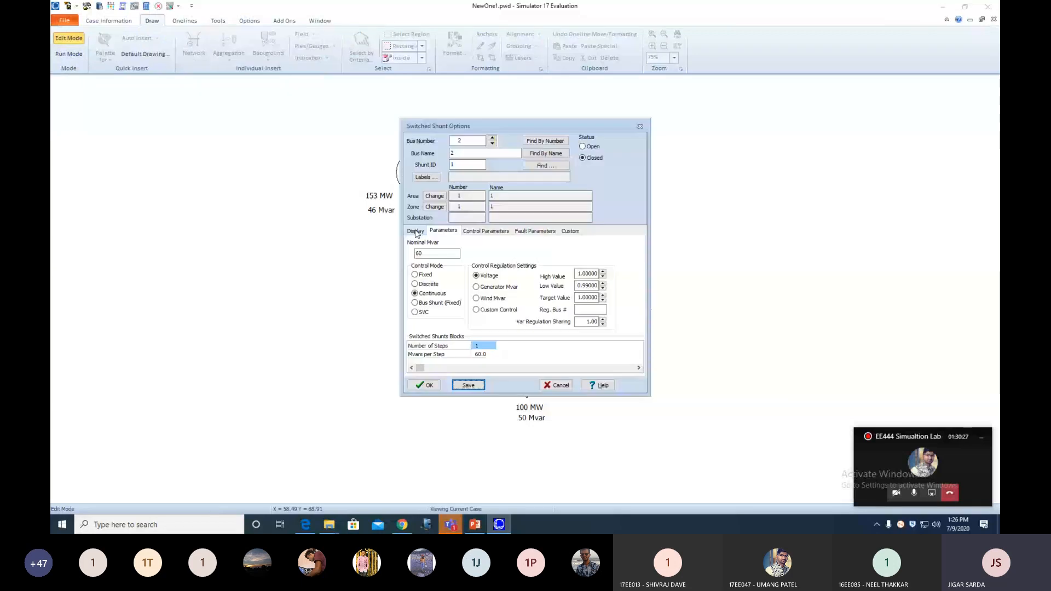
click(415, 231)
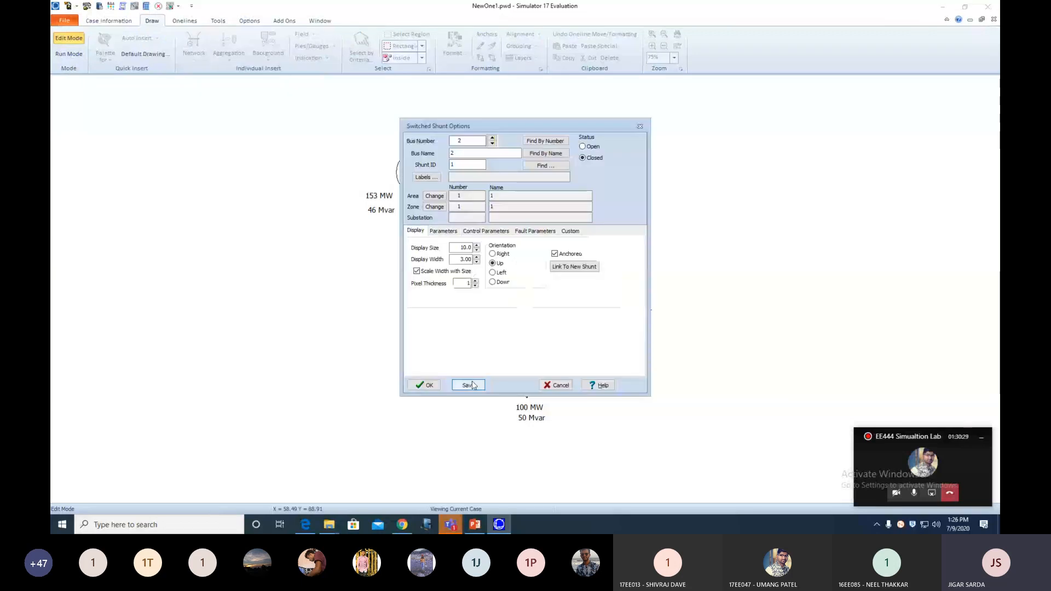
click(425, 385)
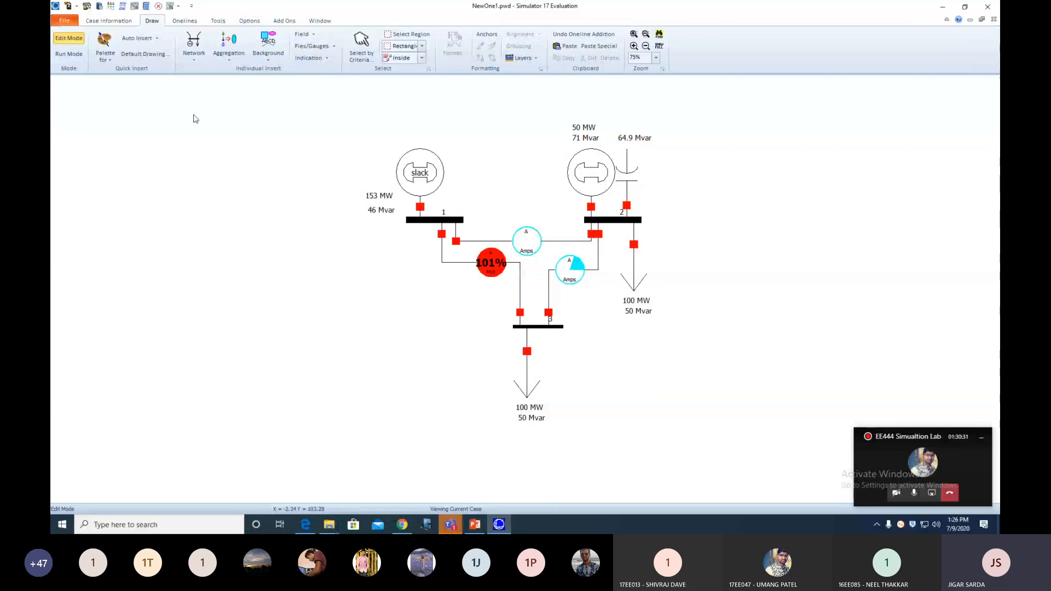
Run the simulation with the shunt connected at bus 2, stop it, and check bus 2's voltage and angle in edit mode.
click(77, 59)
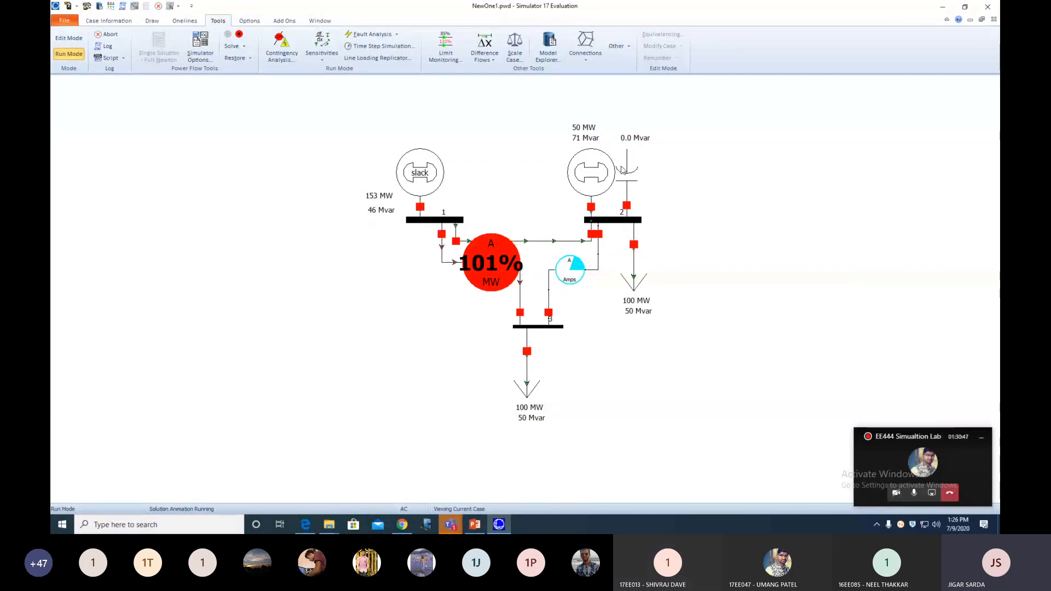
click(239, 37)
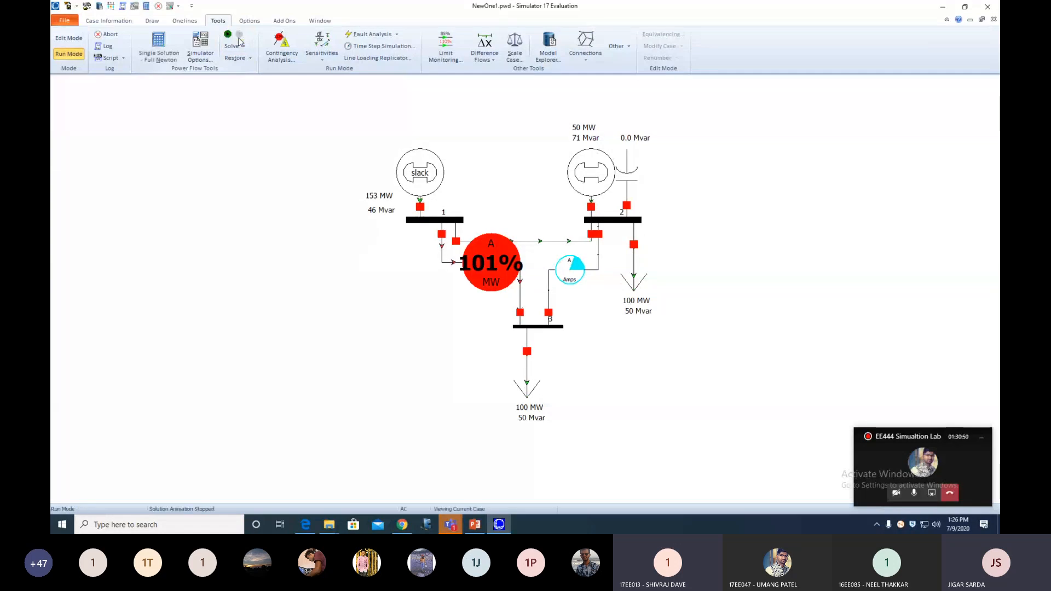
click(69, 38)
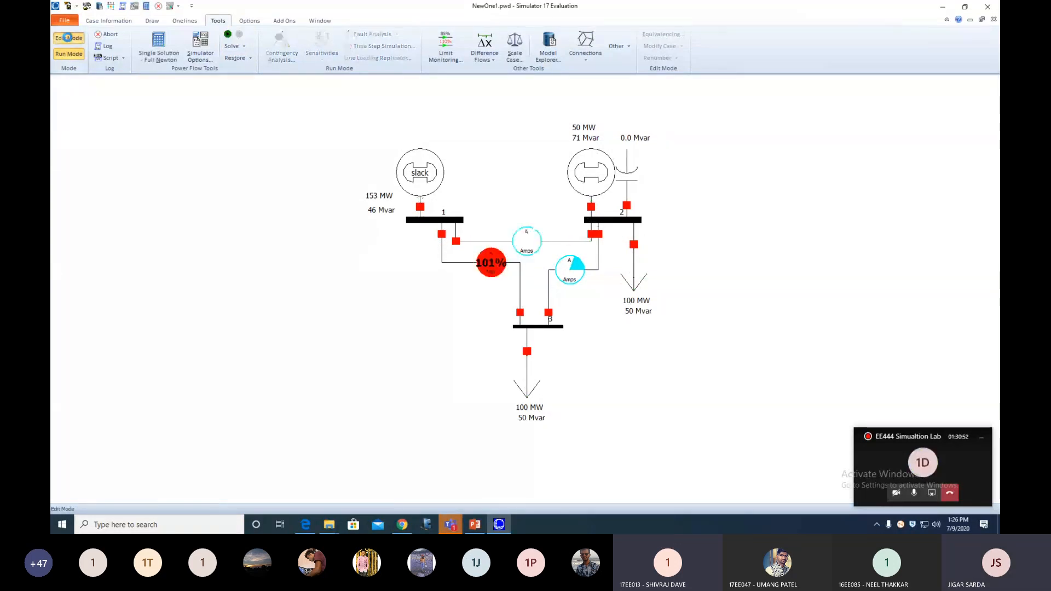
double_click(615, 219)
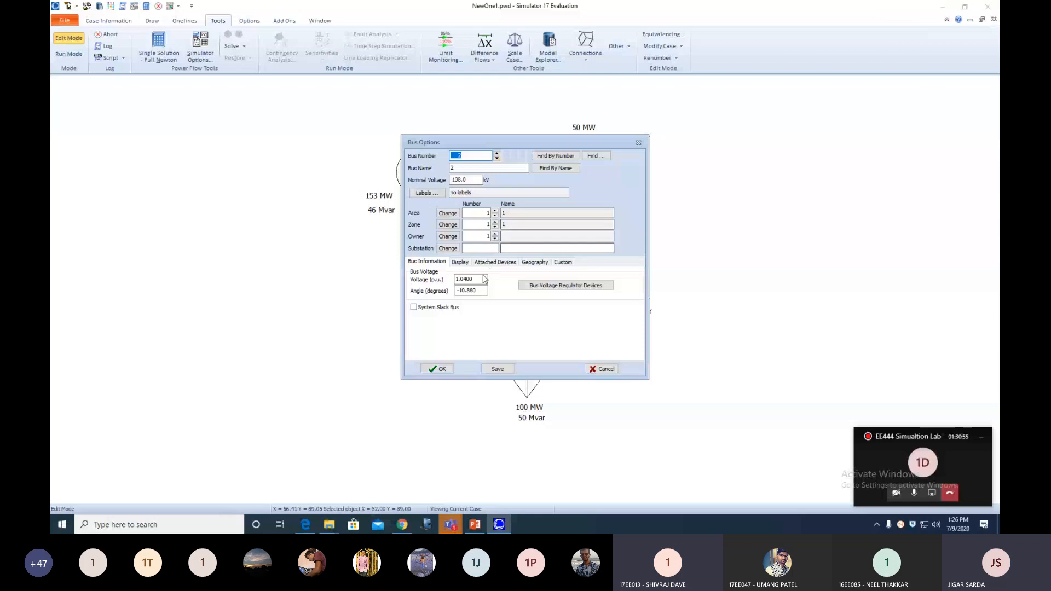
click(436, 369)
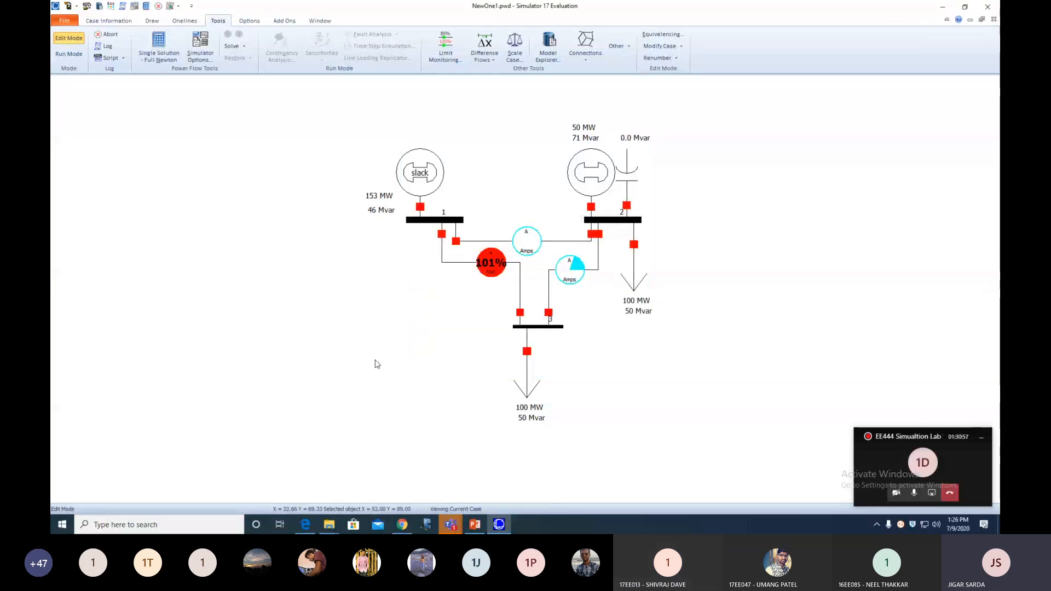
click(404, 311)
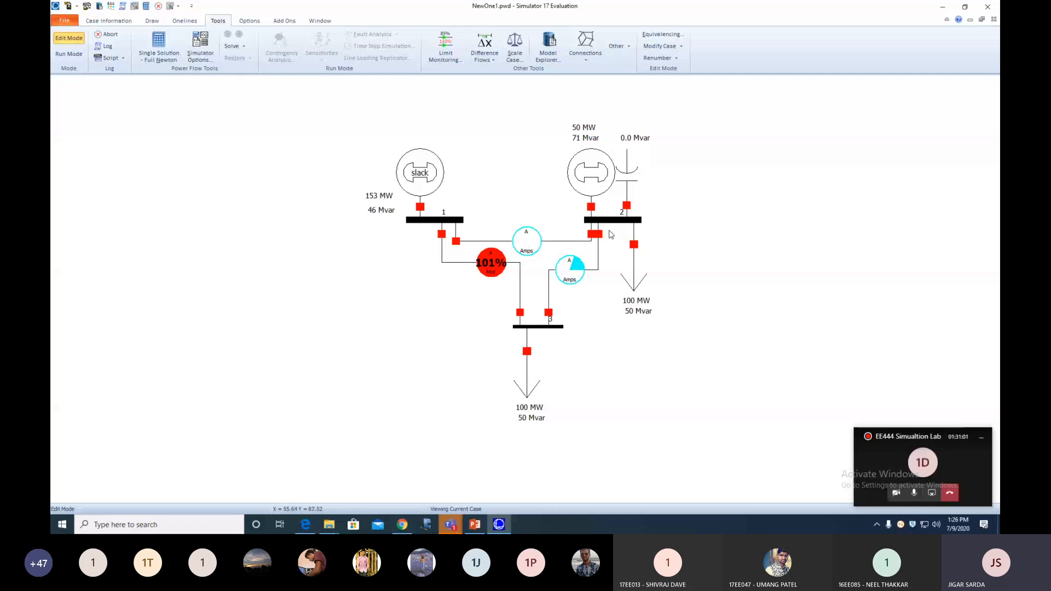
Check the power and voltage control settings of the bus 1 slack generator and the bus 2 generator.
click(462, 265)
double_click(462, 268)
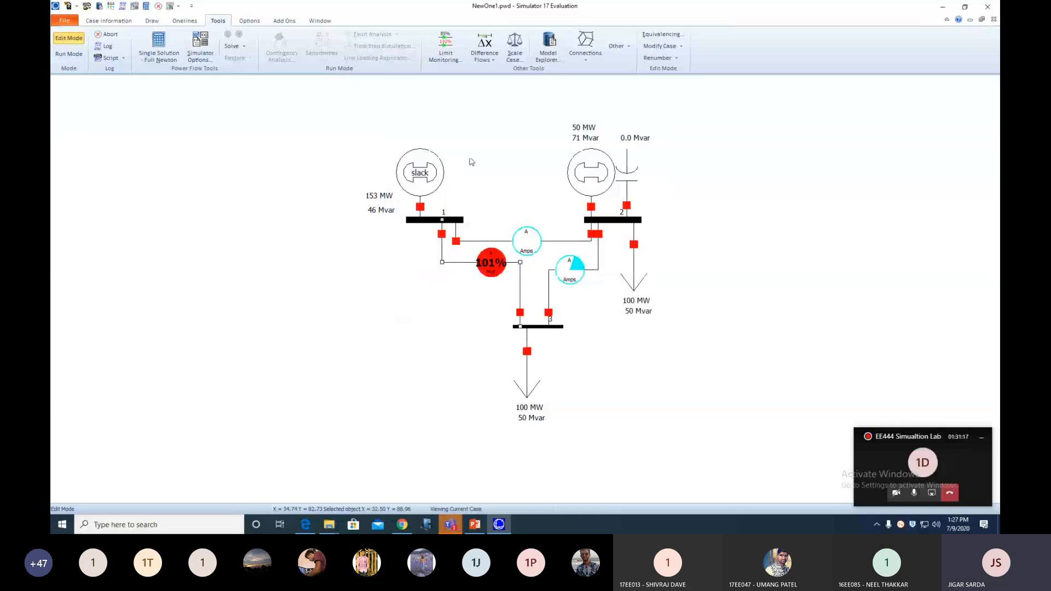
click(418, 178)
double_click(420, 181)
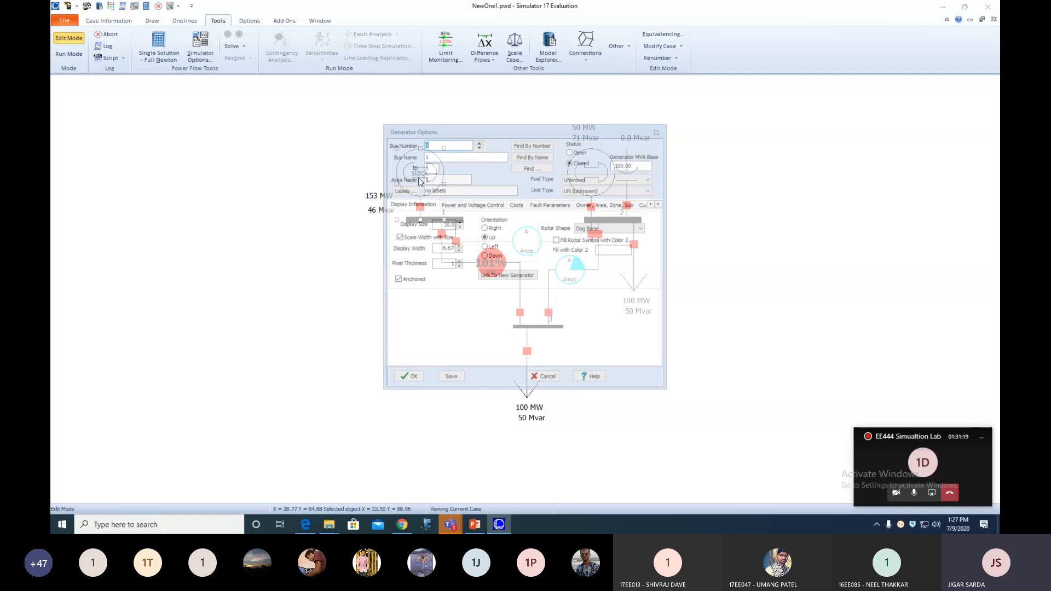
click(449, 206)
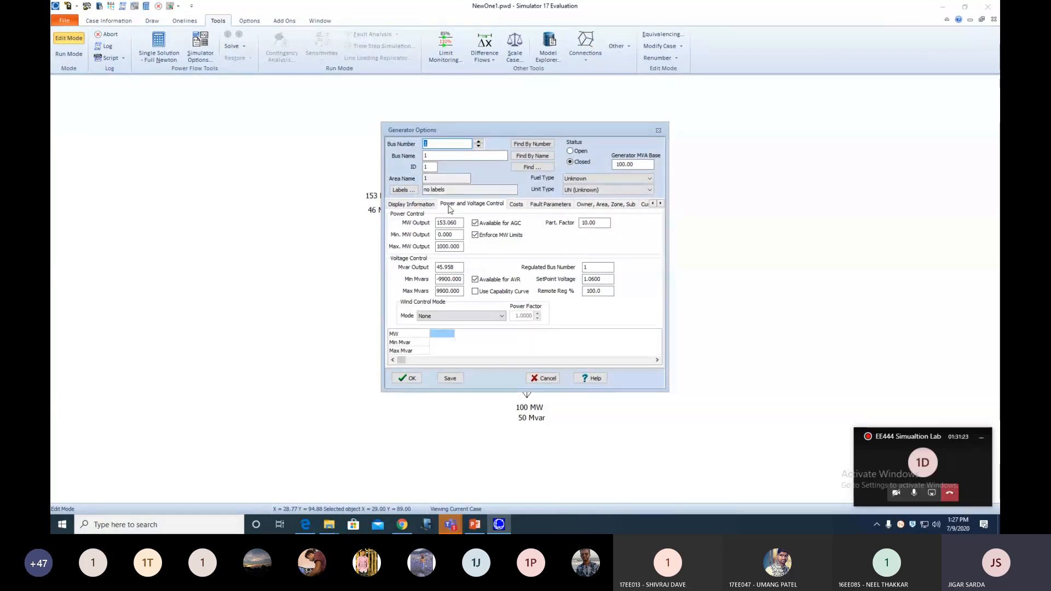
click(658, 131)
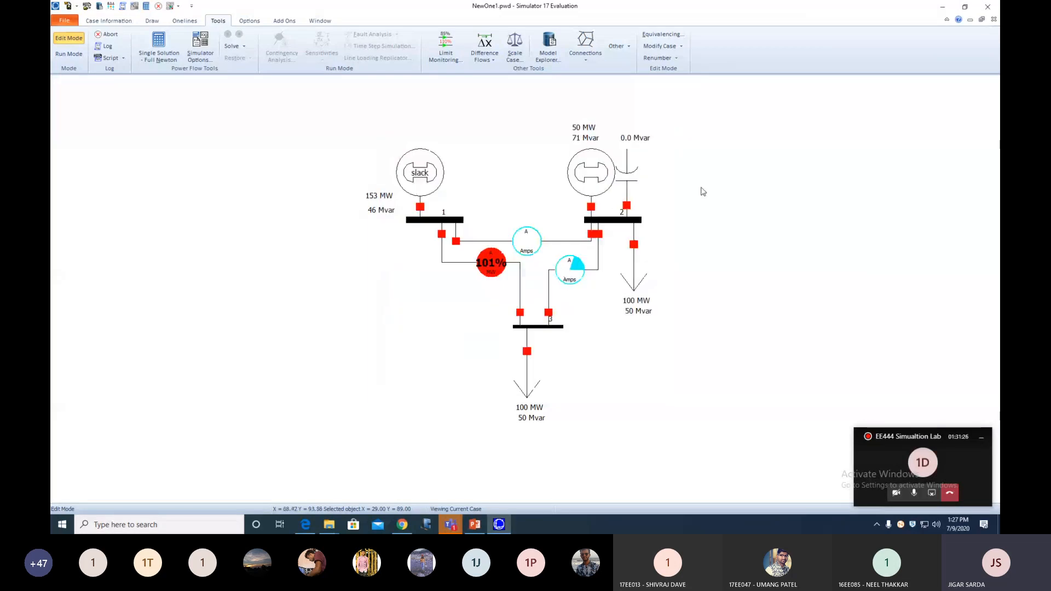
double_click(591, 186)
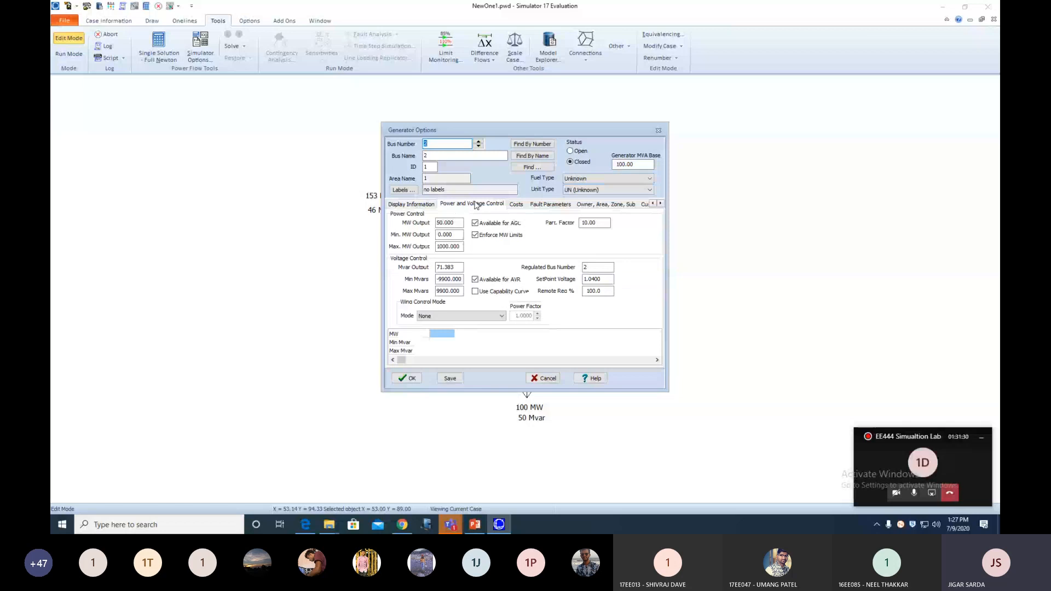
click(423, 207)
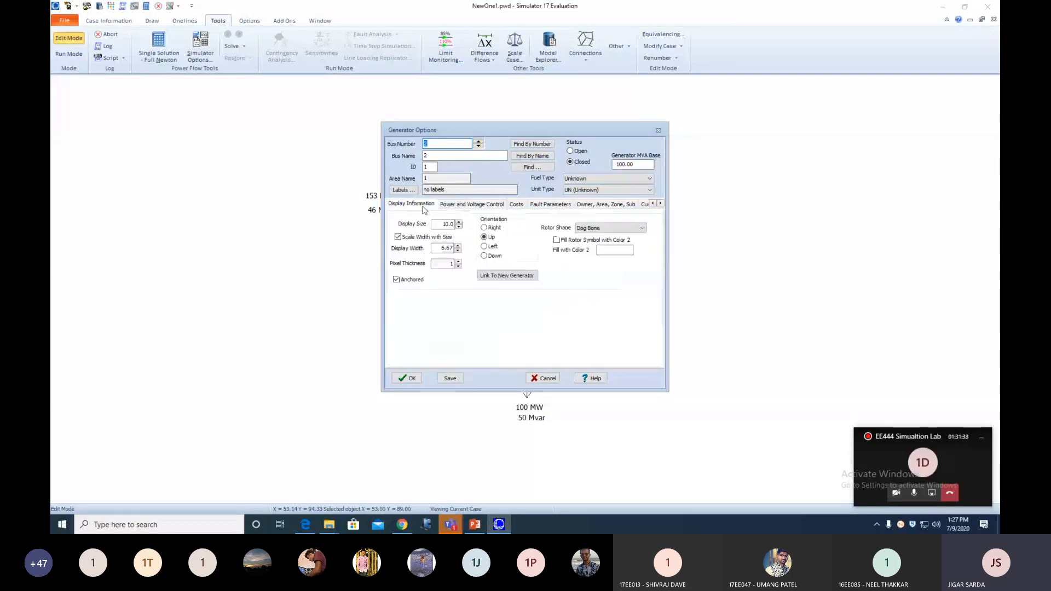
click(658, 130)
Check the per-unit voltage and angle of buses 2 and 3.
double_click(584, 223)
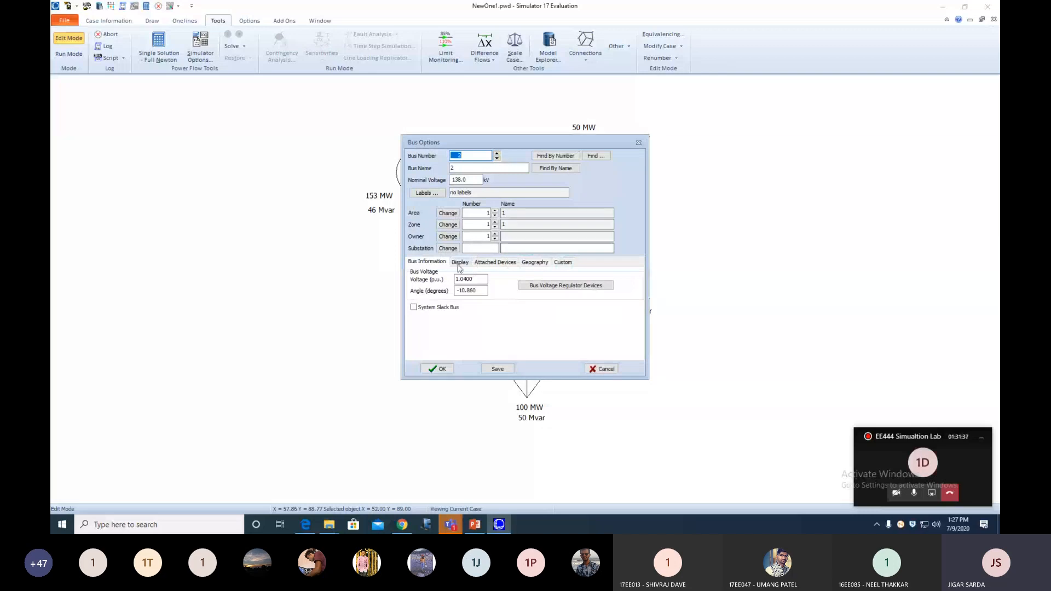
click(438, 369)
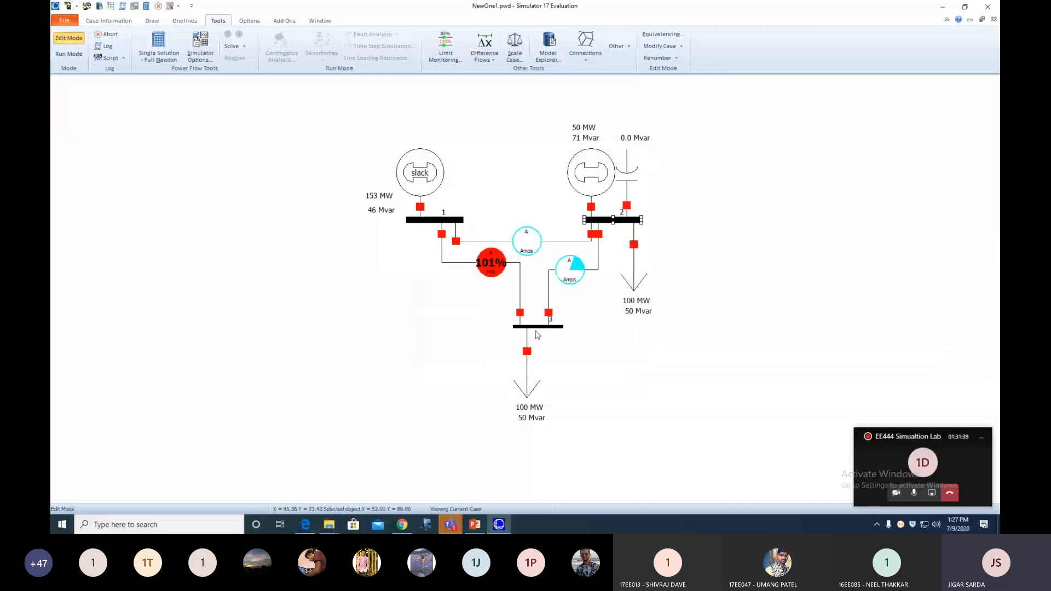
double_click(539, 329)
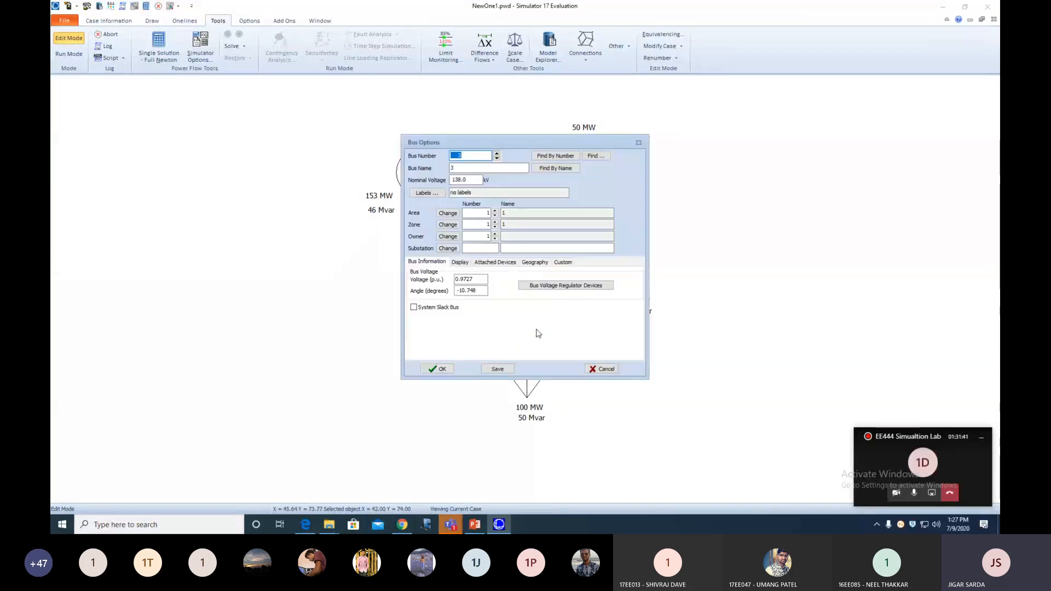
click(440, 369)
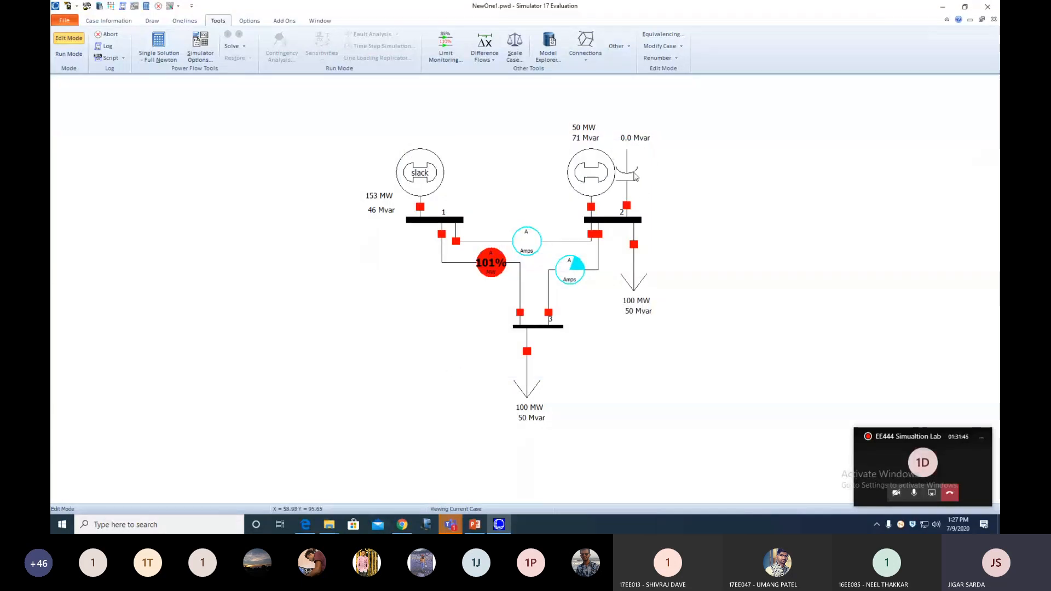
Delete the switched shunt at bus 2 together with its Mvar field on the oneline.
click(635, 175)
key(Delete)
click(519, 264)
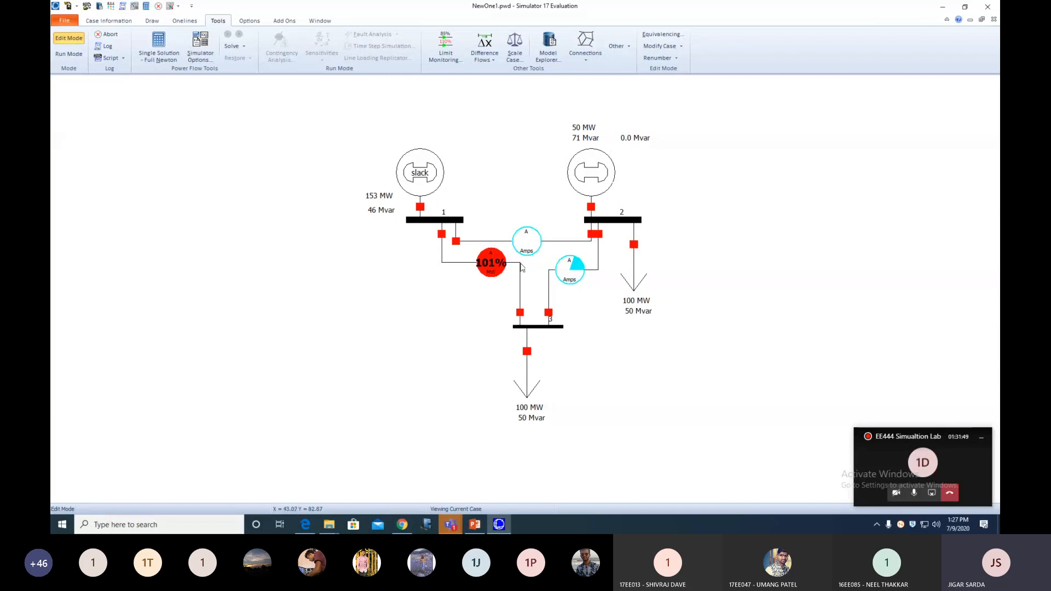
click(634, 141)
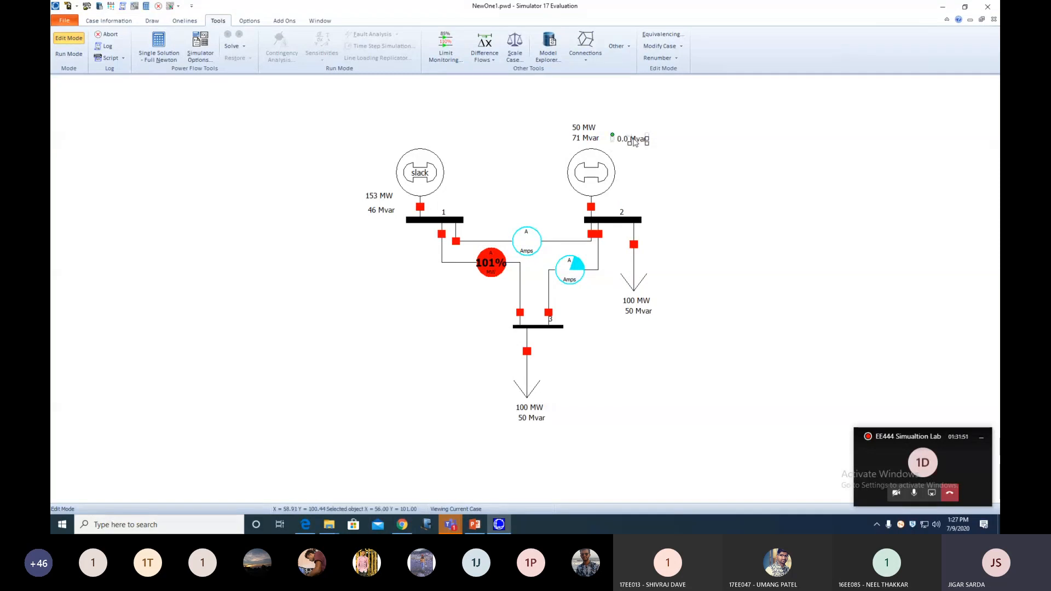
key(Delete)
Start inserting a new network element on the oneline.
click(157, 24)
click(194, 45)
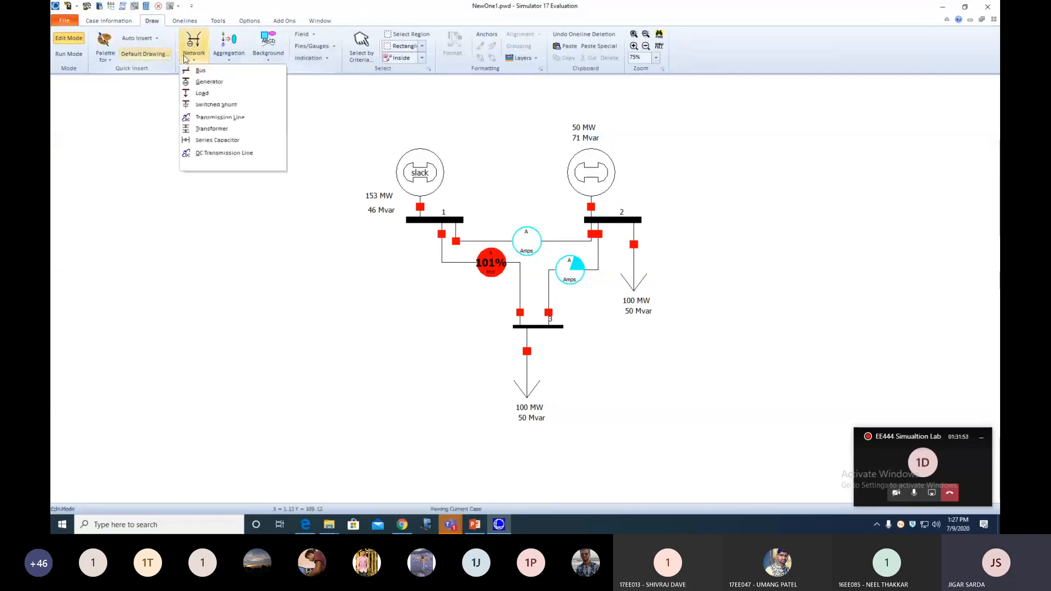